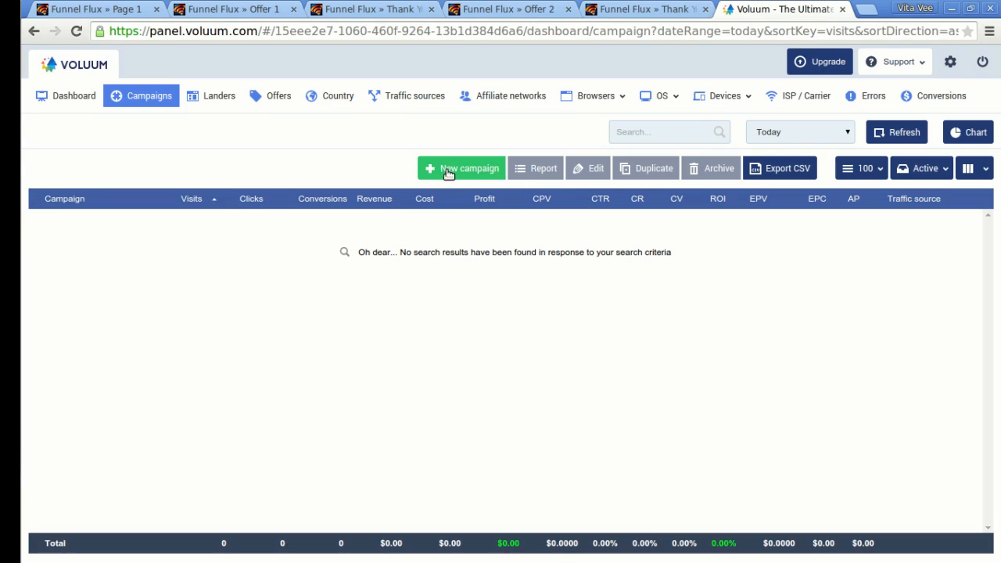
Check Voluum's landers list, then view the Funnel Flux Page 1 with its 'Go to offer 1' link.
left_click(217, 94)
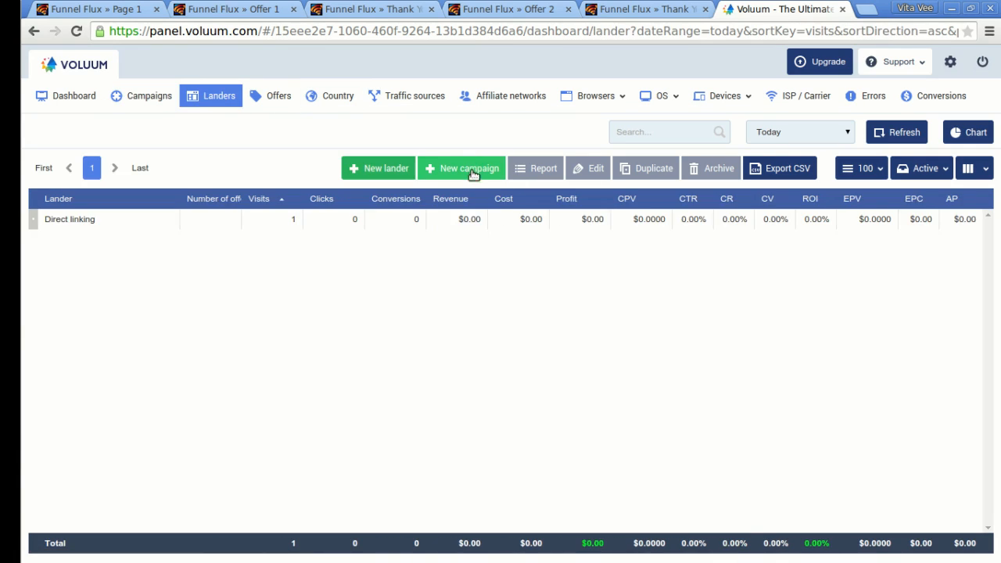
left_click(96, 9)
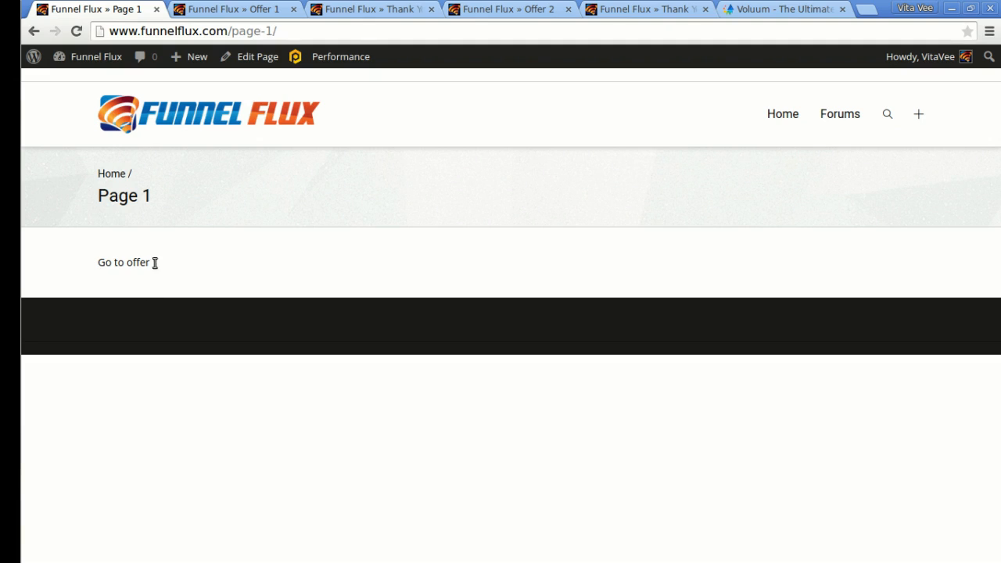
Review the Offer 1 and Thank You 1 pages, noting Thank You 1's line about offer 2.
left_click(239, 9)
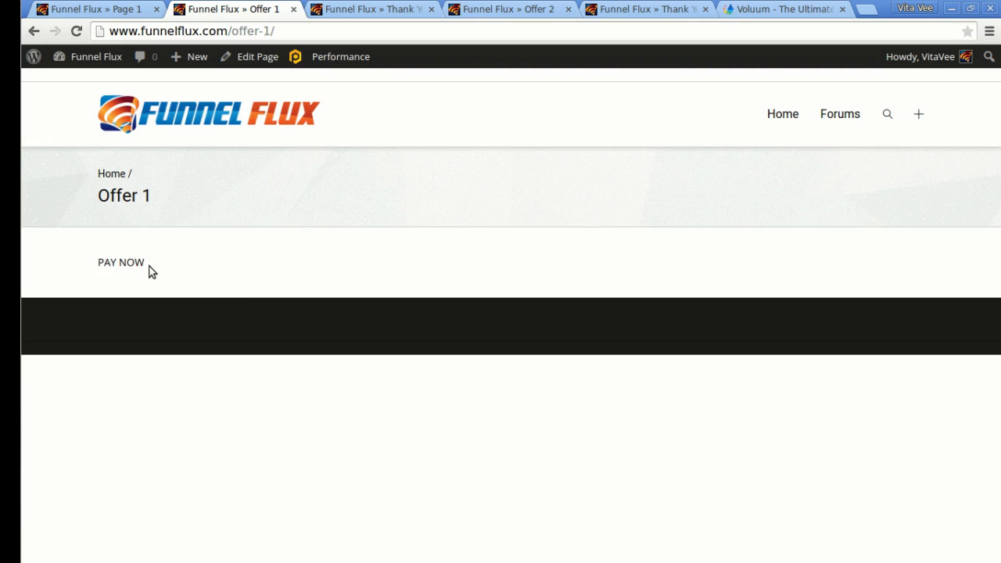
left_click(403, 8)
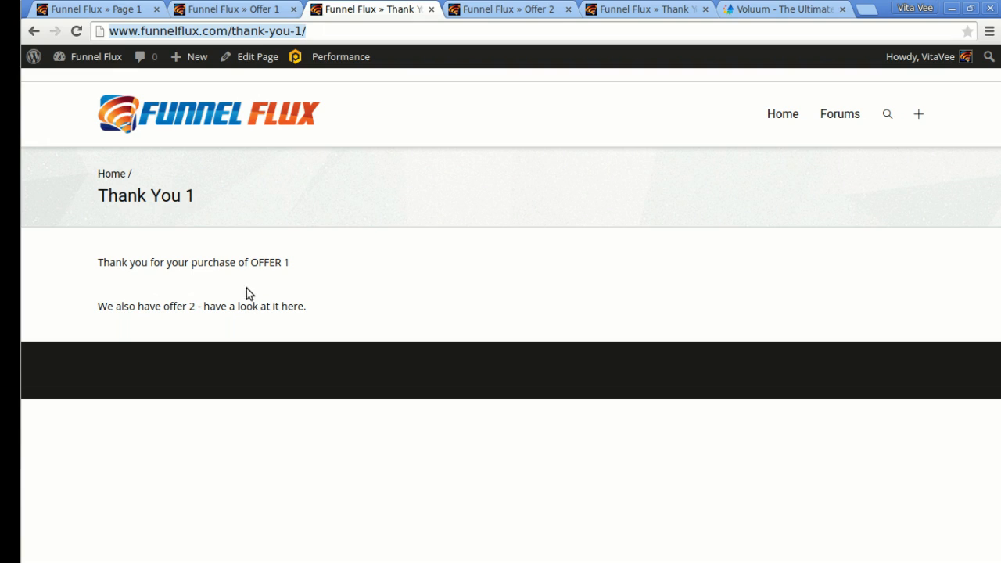
left_click(458, 295)
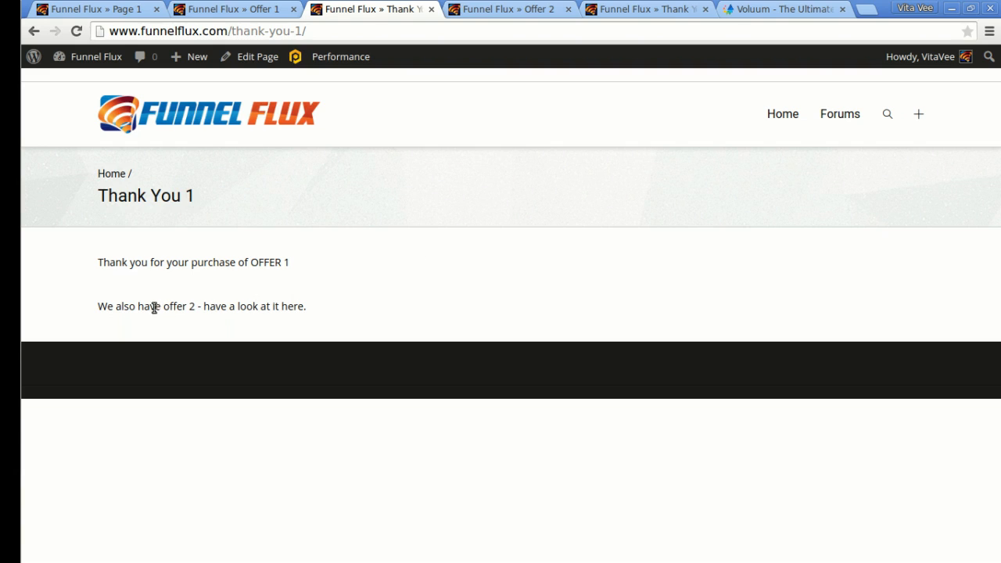
left_click_drag(126, 306, 307, 307)
left_click(308, 307)
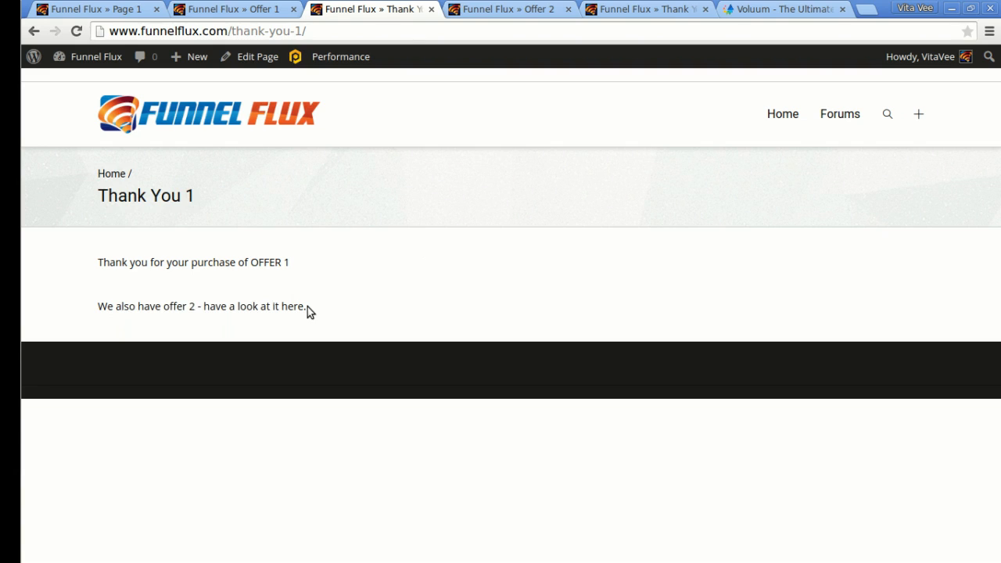
Review the Offer 2 and Thank You 2 pages, then return to Voluum's landers list.
left_click(503, 8)
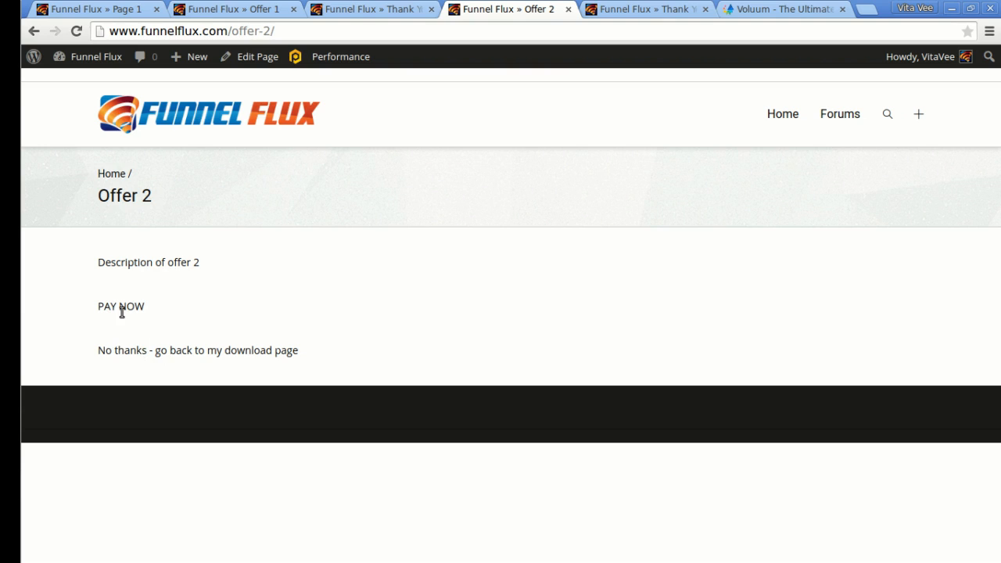
left_click(660, 8)
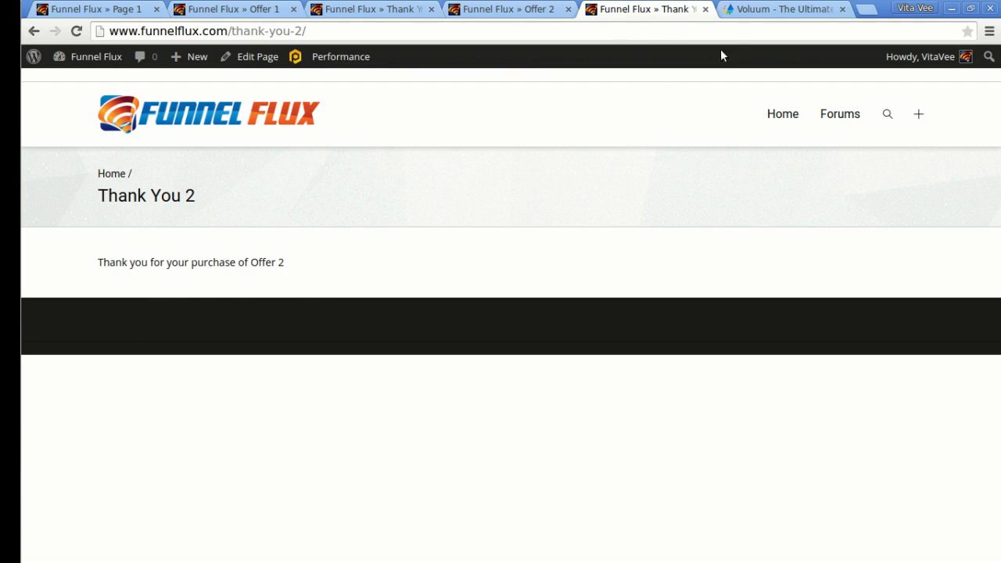
left_click(770, 9)
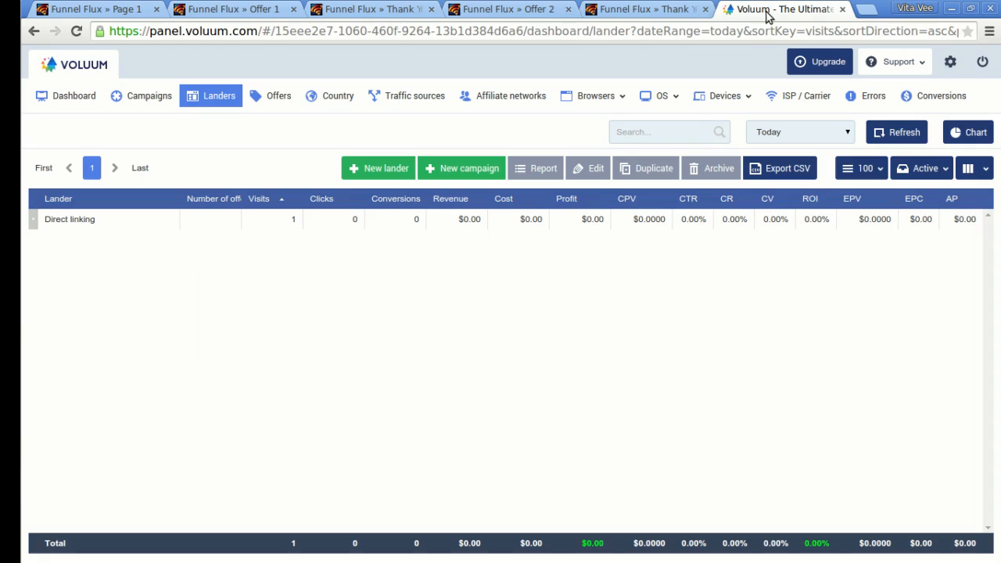
left_click(374, 167)
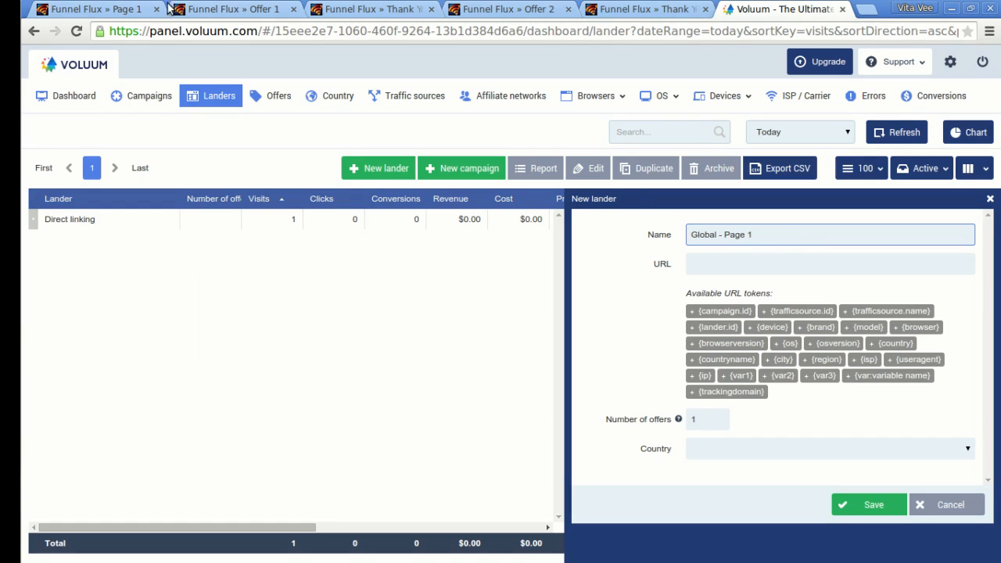
left_click(94, 9)
left_click(283, 32)
key("ctrl+c")
left_click(797, 8)
left_click(756, 263)
key("ctrl+v")
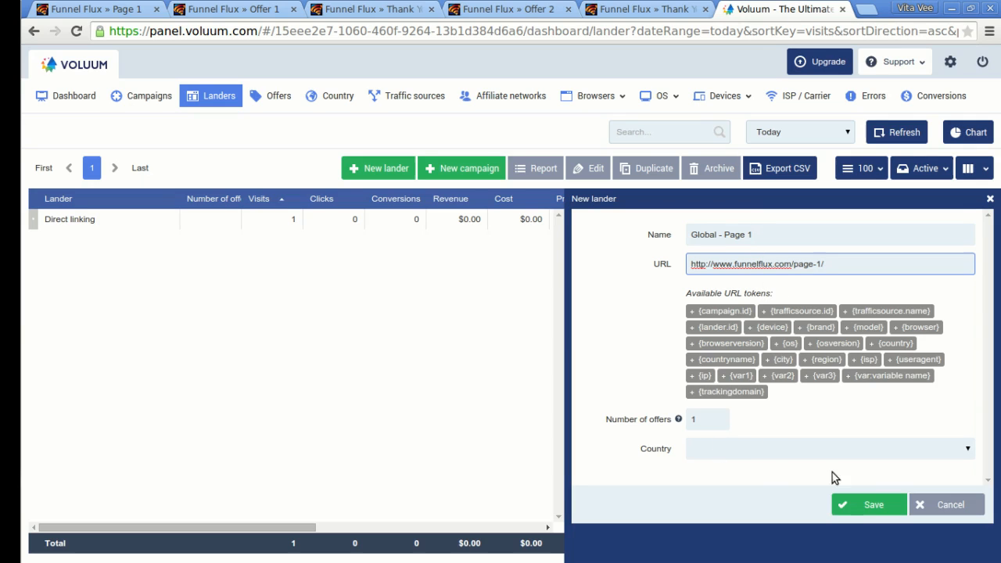
left_click(716, 421)
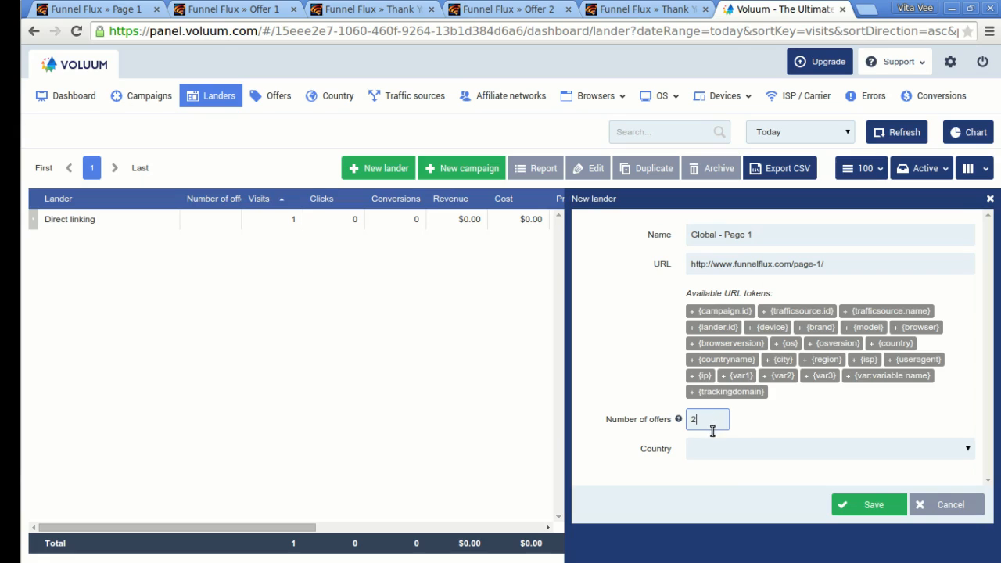
left_click(872, 509)
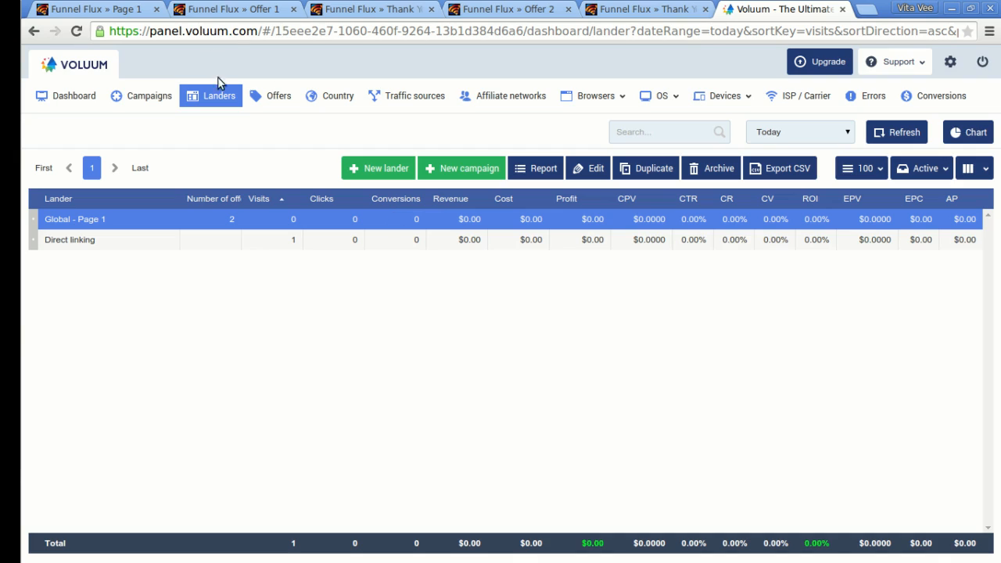
left_click(280, 94)
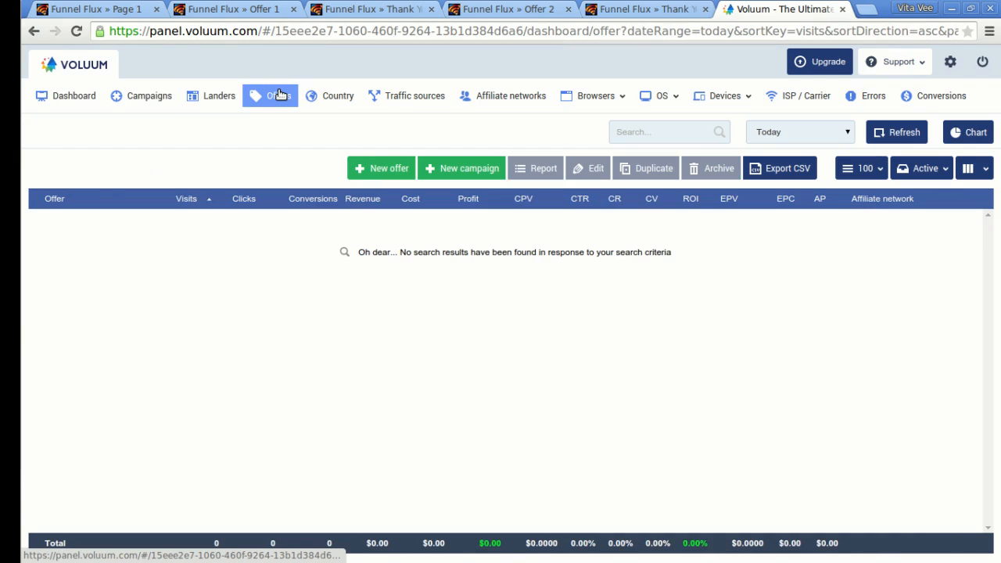
Create offer 'Global - Offer 1' with the Offer 1 page URL and a manual $1 payout.
left_click(378, 169)
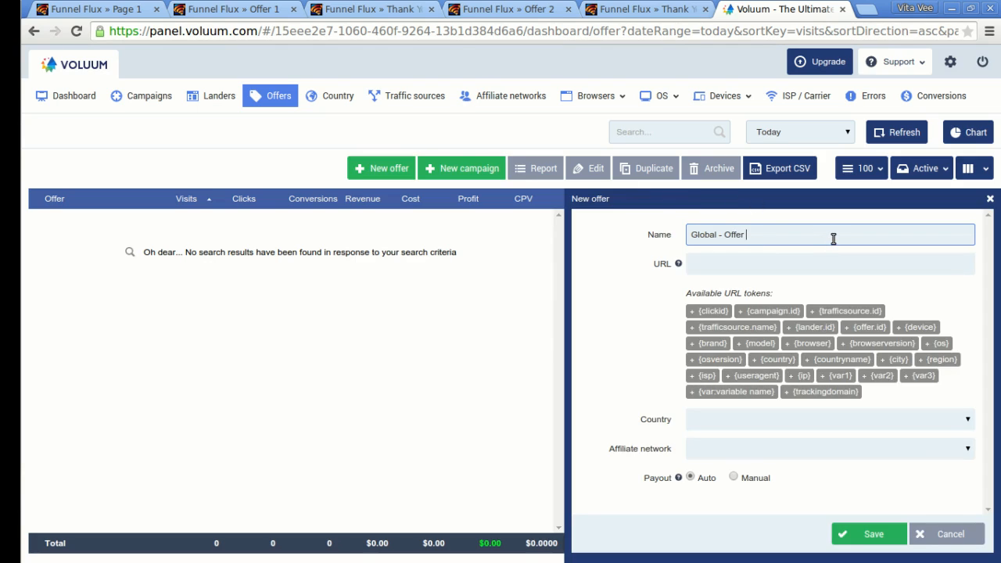
left_click(238, 8)
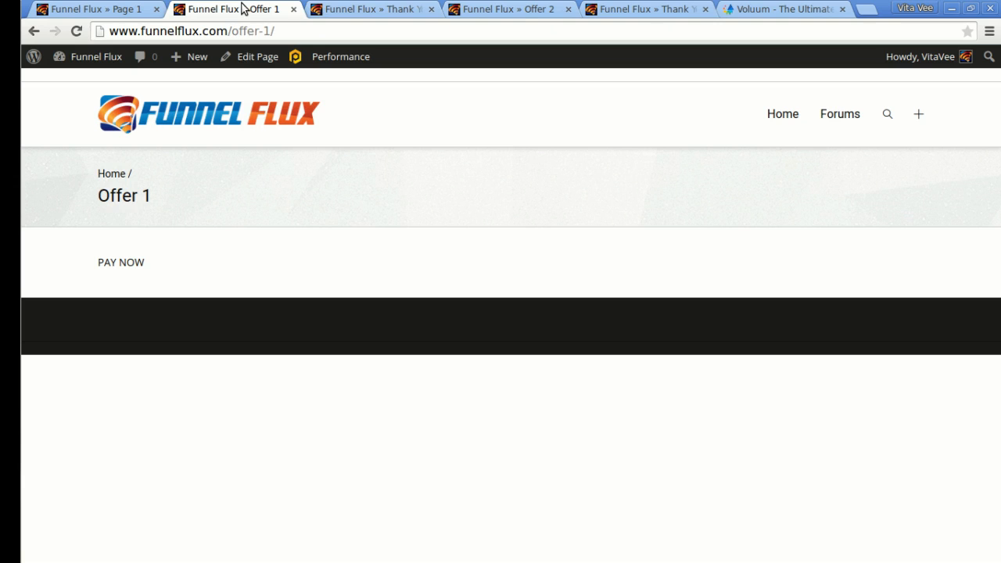
left_click(296, 35)
key("ctrl+c")
left_click(805, 9)
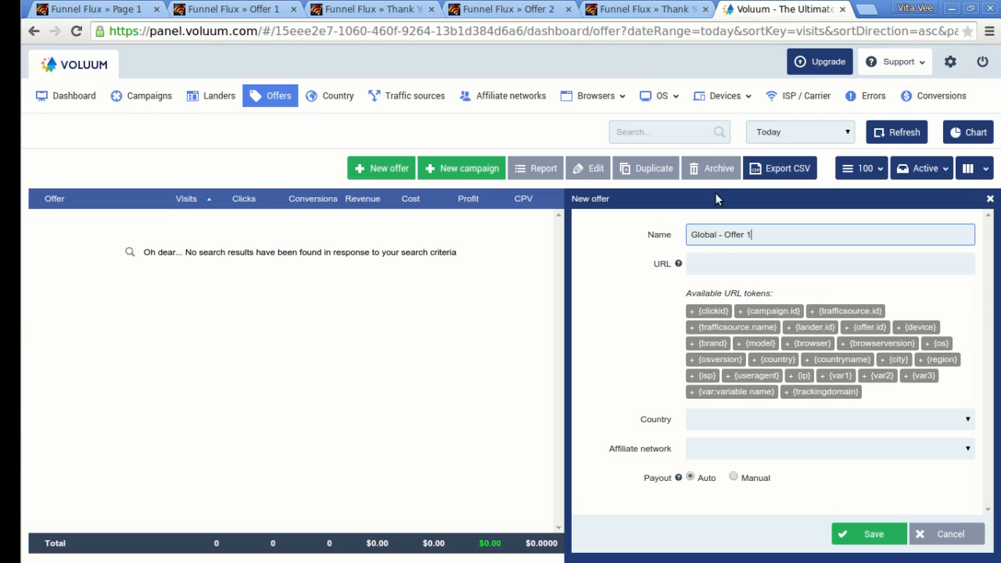
left_click(726, 263)
key("ctrl+v")
left_click(734, 478)
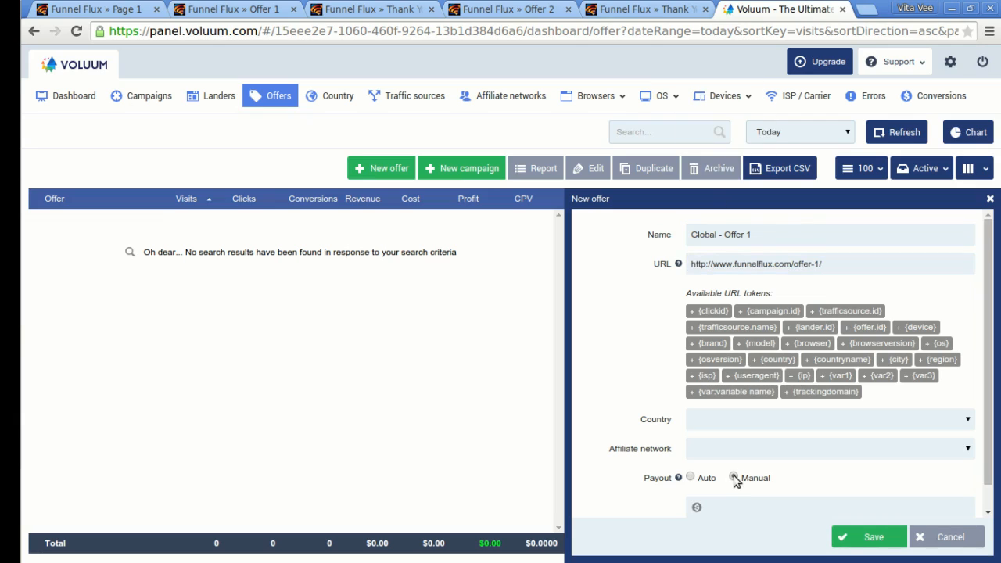
left_click(750, 505)
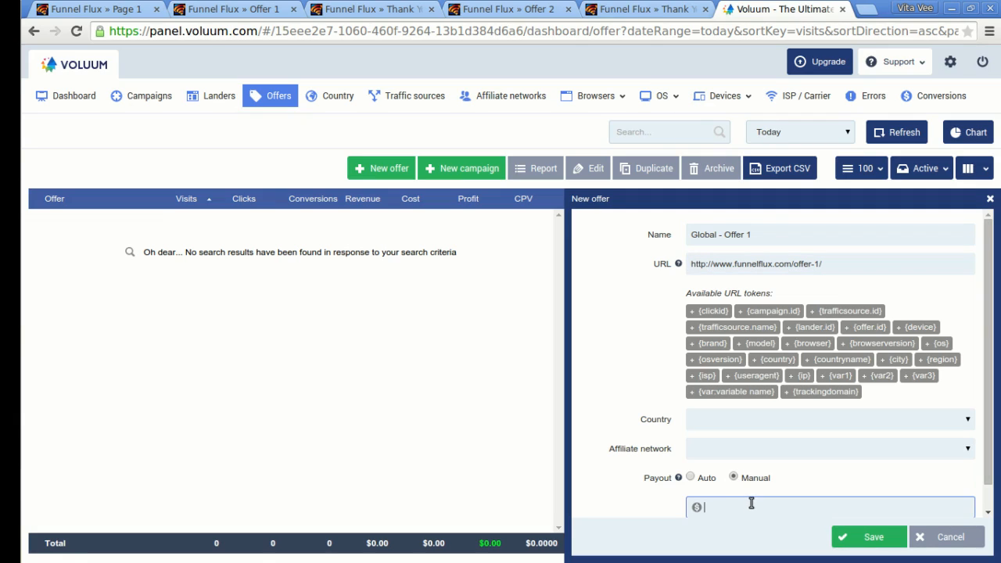
left_click(865, 538)
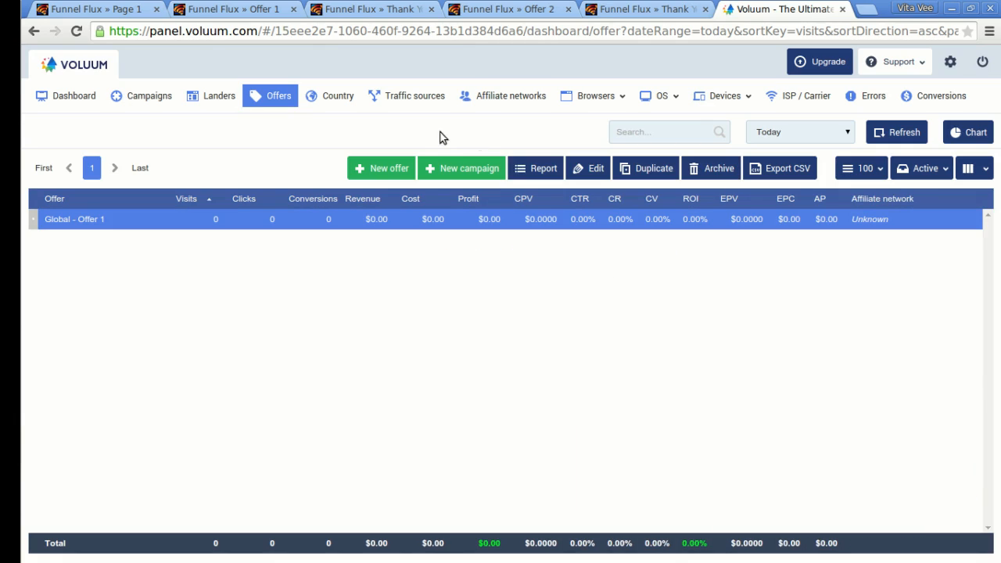
Create offer 'Global - Offer 2' with the Offer 2 page URL and a manual $10 payout.
left_click(381, 168)
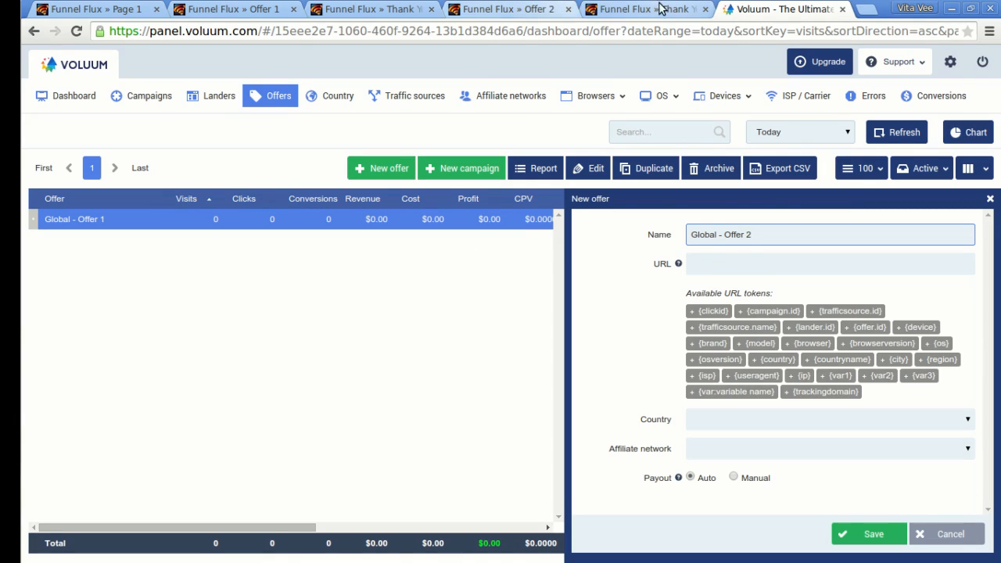
left_click(546, 8)
left_click(338, 33)
key("ctrl+c")
left_click(782, 8)
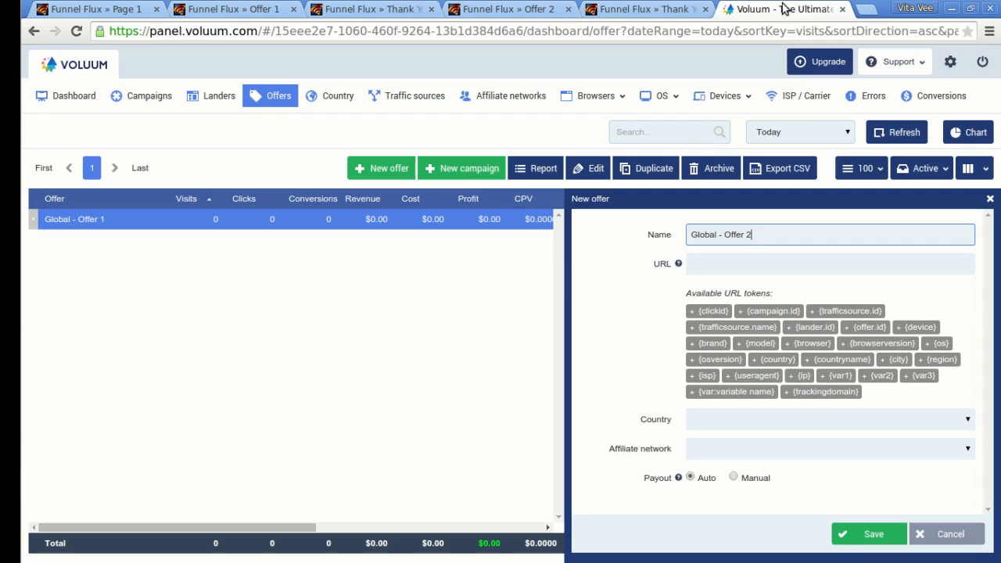
left_click(748, 266)
key("ctrl+v")
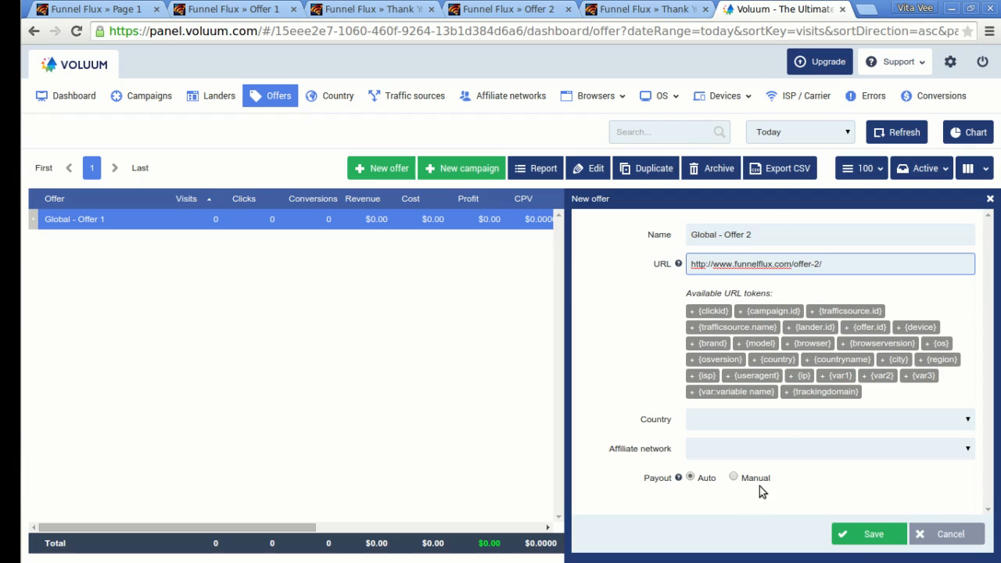
left_click(733, 478)
left_click(737, 506)
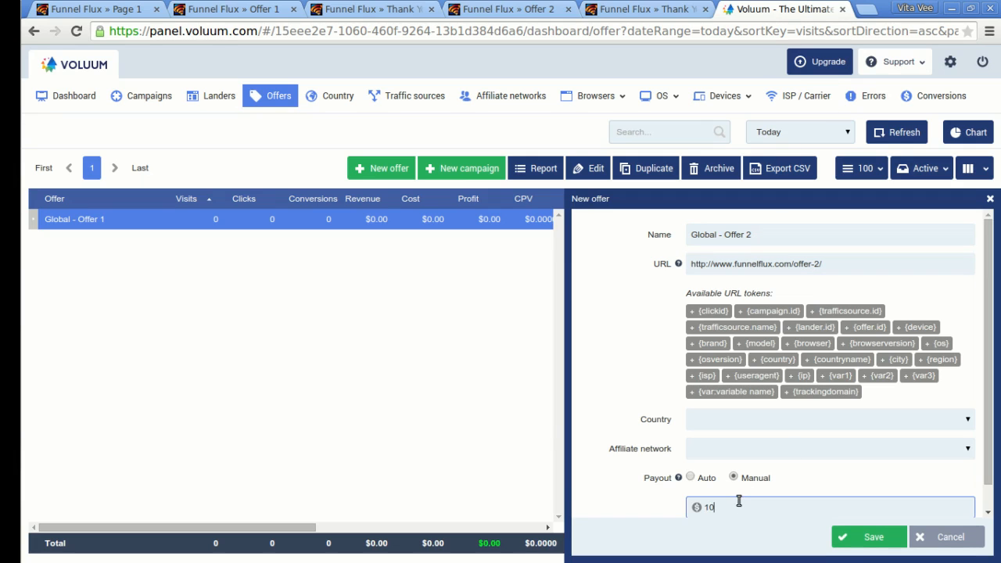
type("10")
left_click(860, 539)
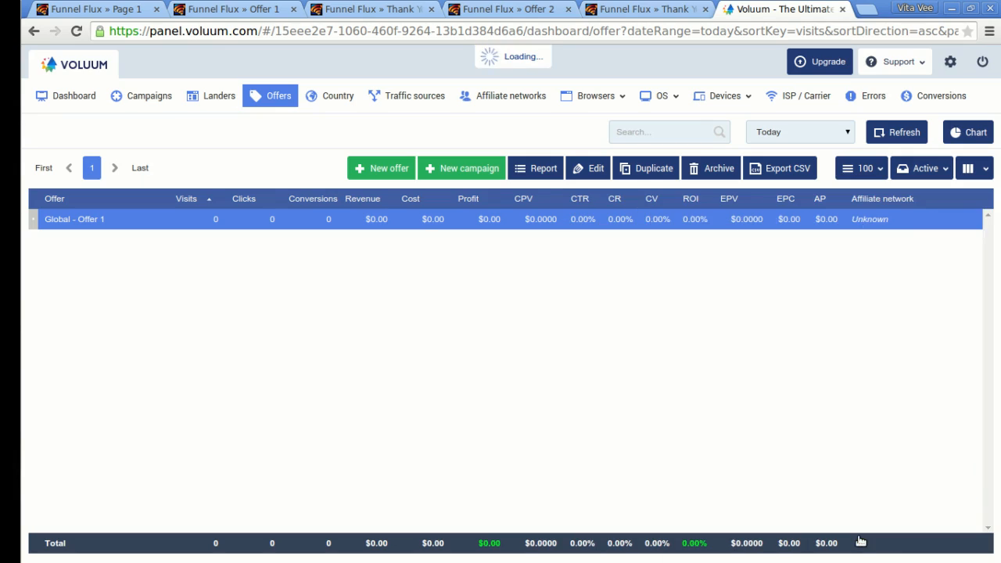
left_click(215, 100)
left_click(81, 7)
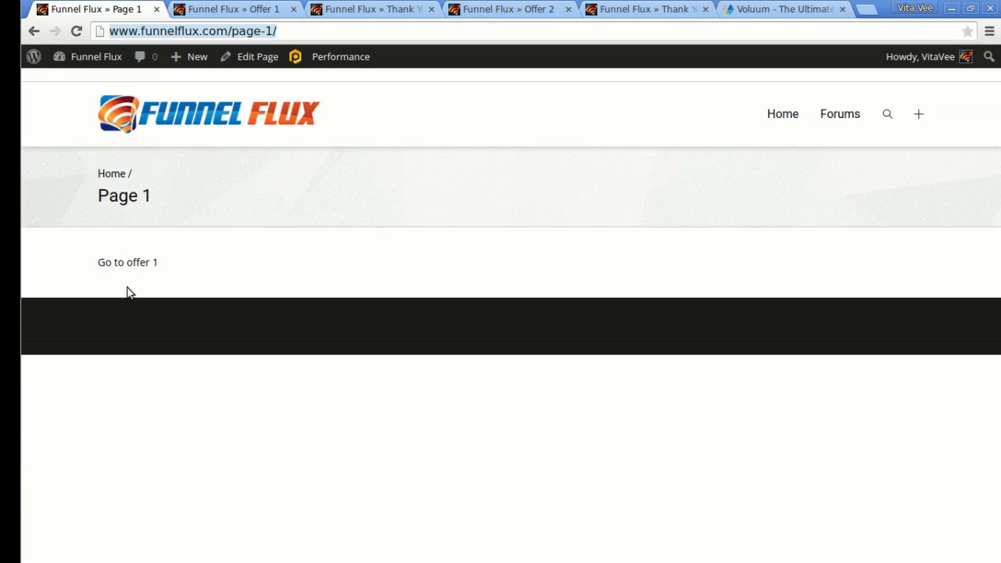
left_click(231, 266)
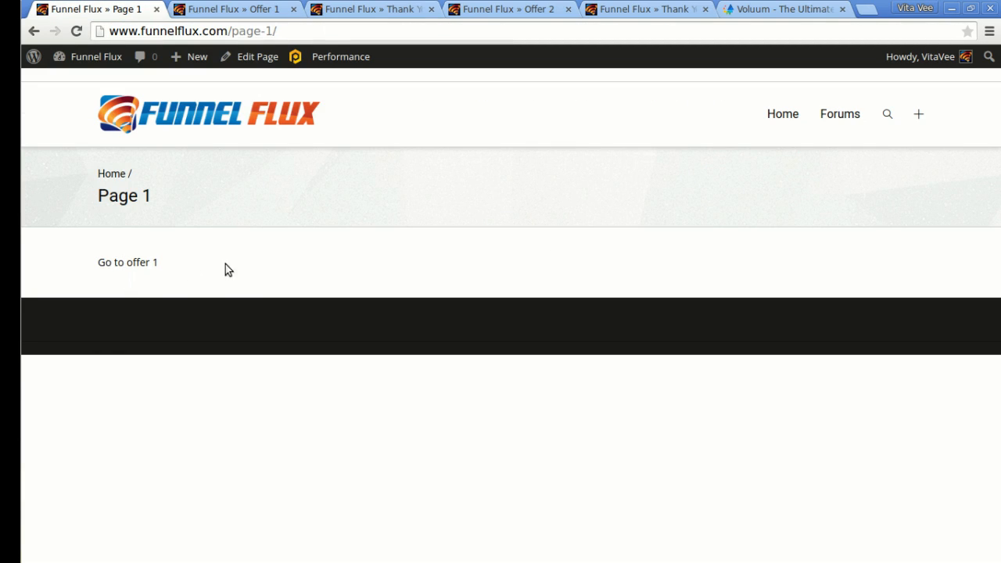
left_click(775, 8)
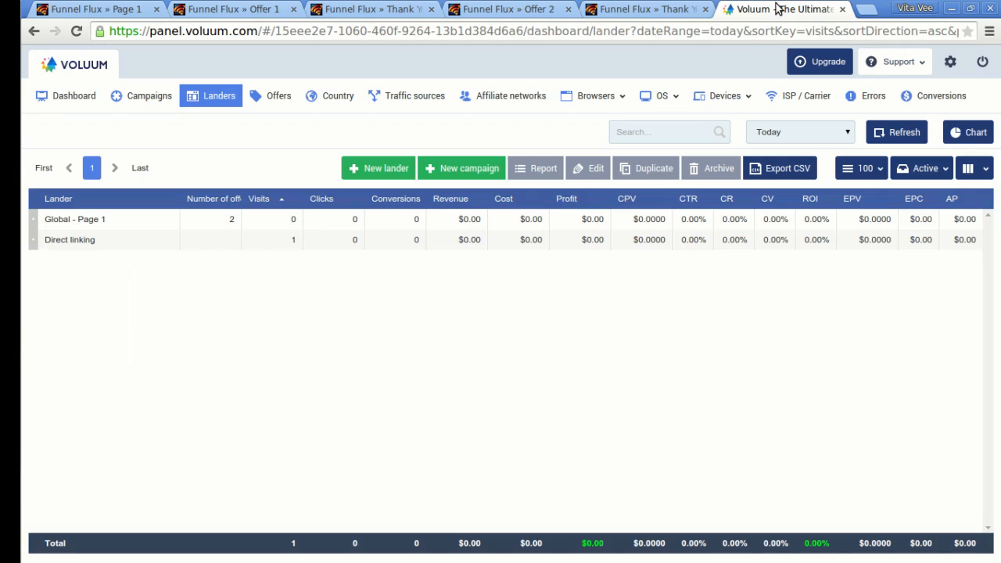
left_click(950, 61)
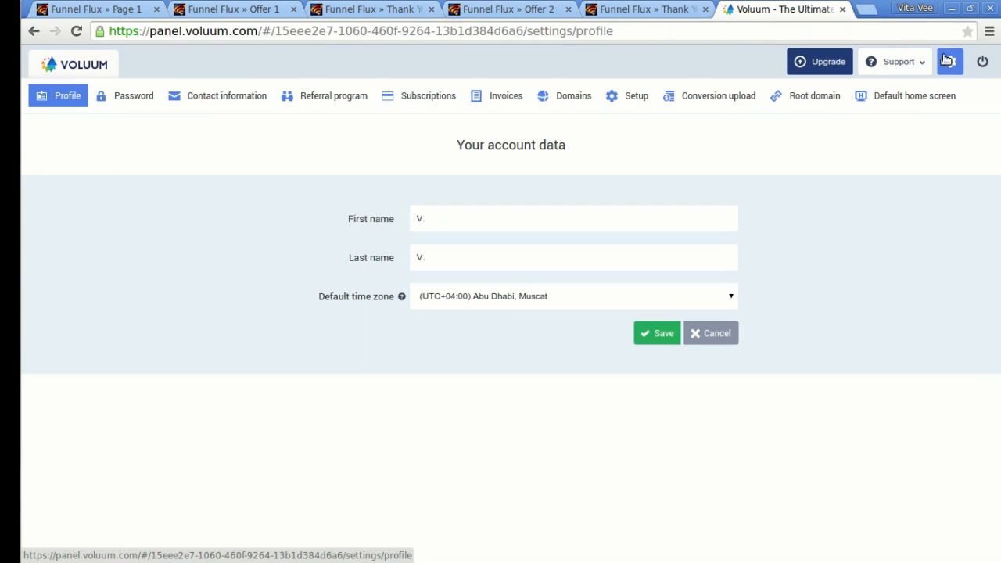
left_click(632, 98)
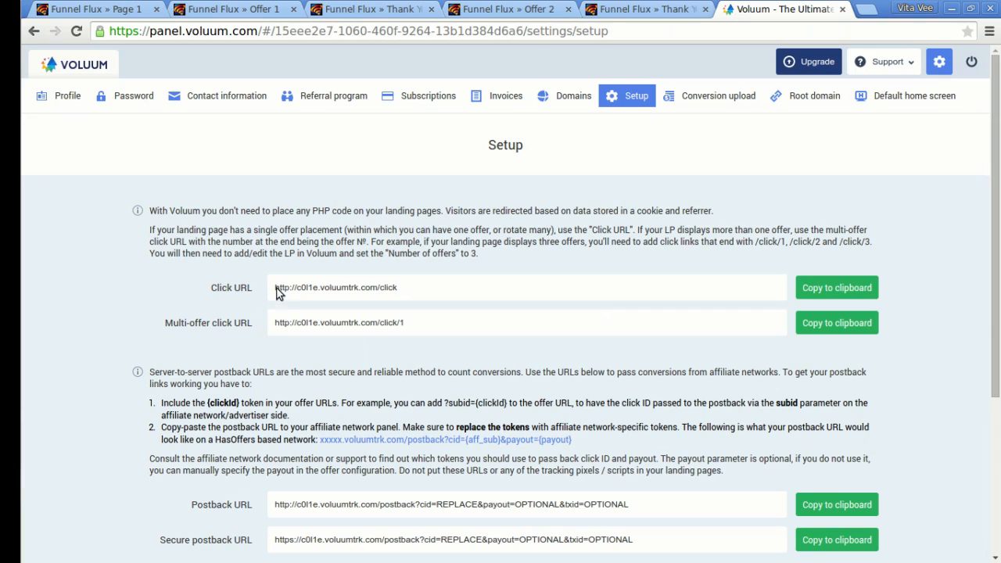
left_click_drag(168, 322, 239, 327)
left_click(241, 328)
left_click(834, 328)
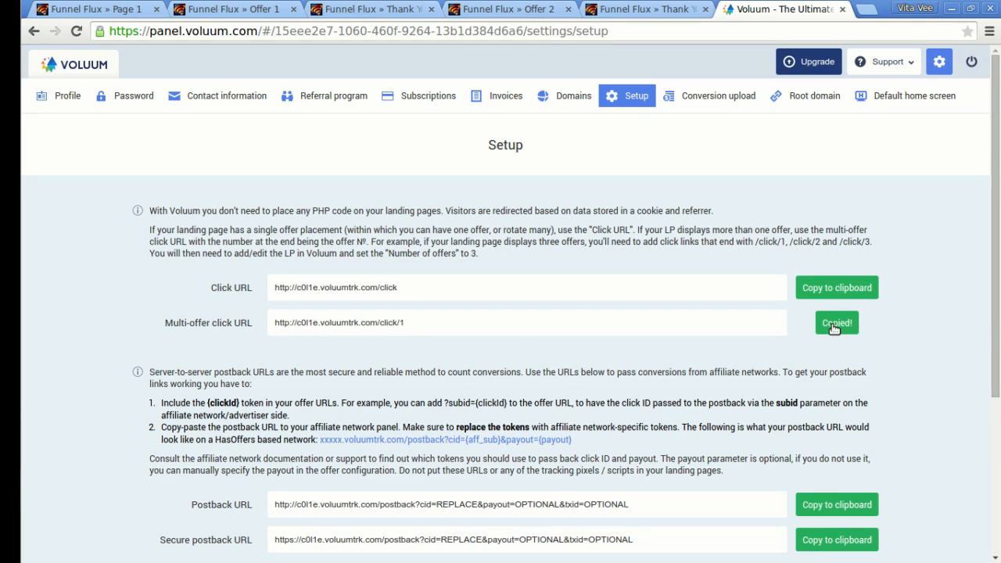
left_click(97, 9)
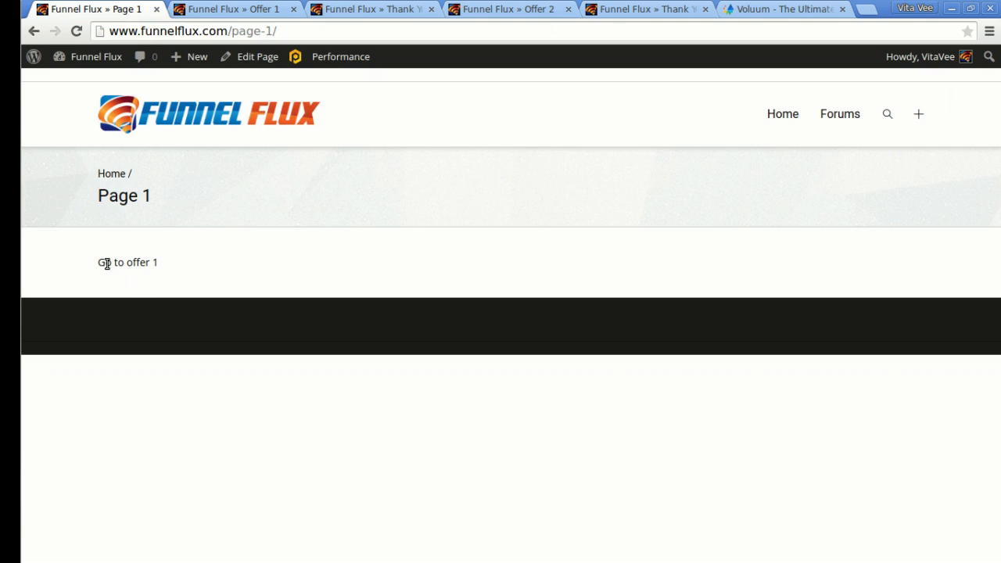
left_click_drag(104, 263, 154, 263)
left_click(158, 265)
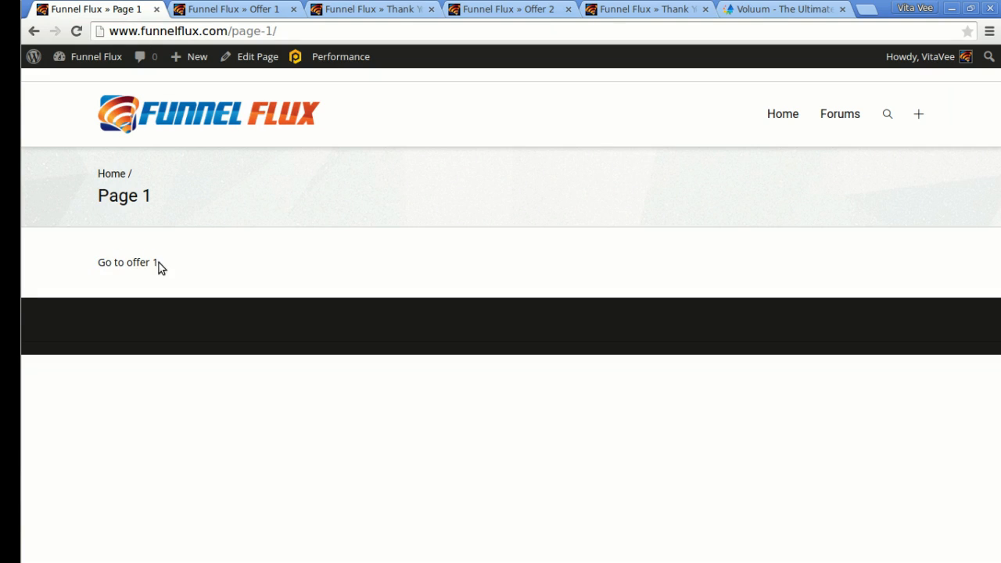
left_click(249, 56)
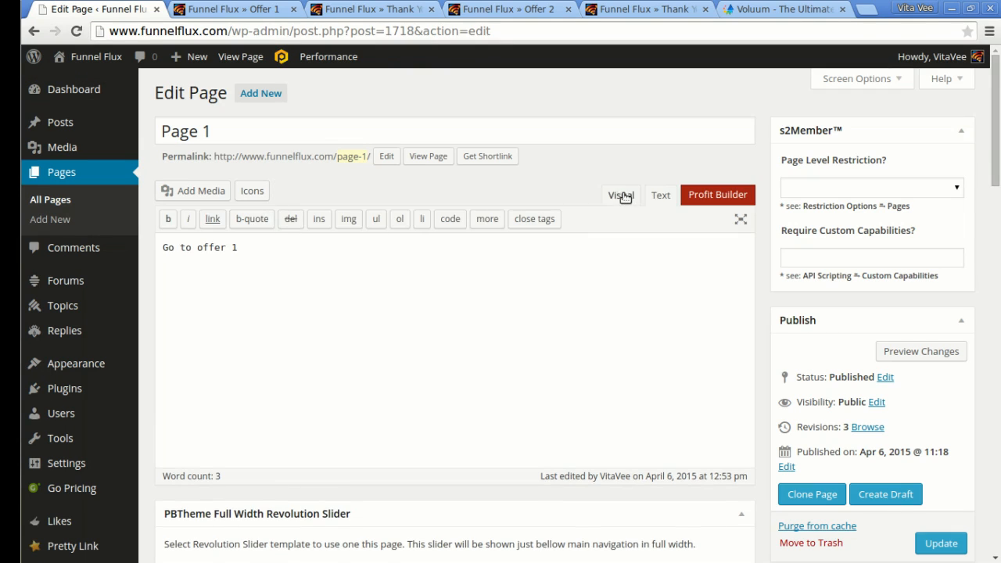
left_click(622, 195)
left_click_drag(237, 306, 161, 307)
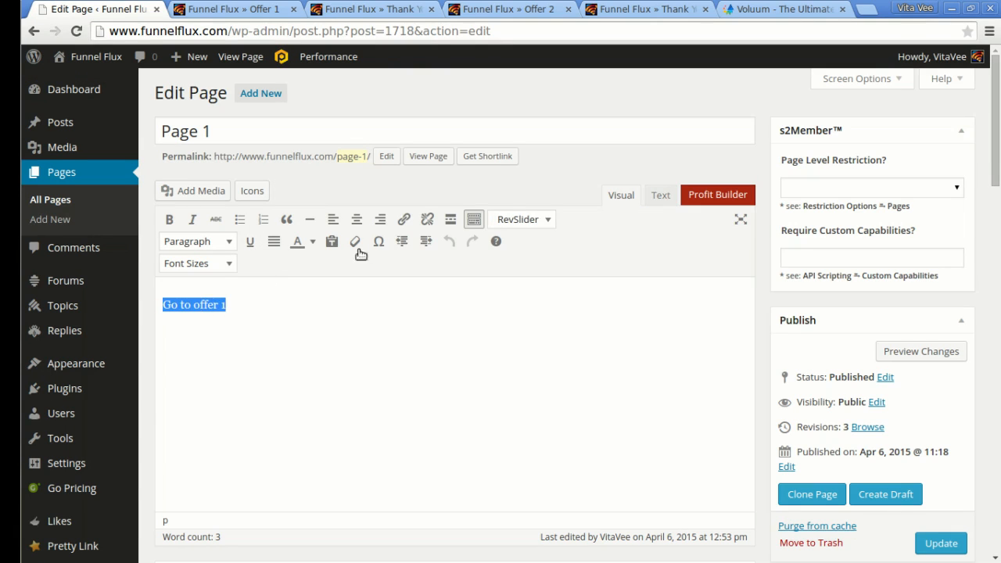
left_click(404, 219)
key("ctrl+v")
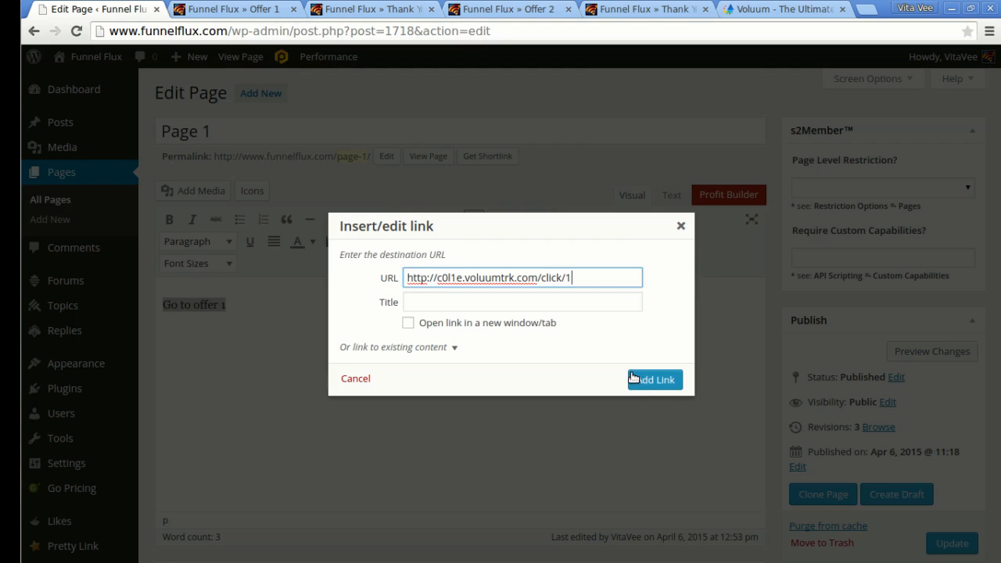
left_click(653, 381)
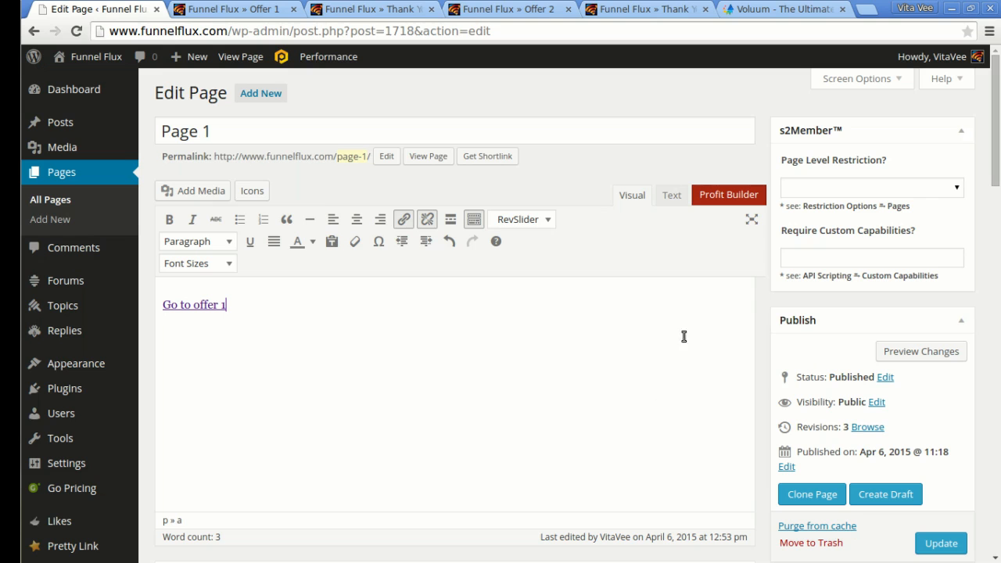
left_click(938, 543)
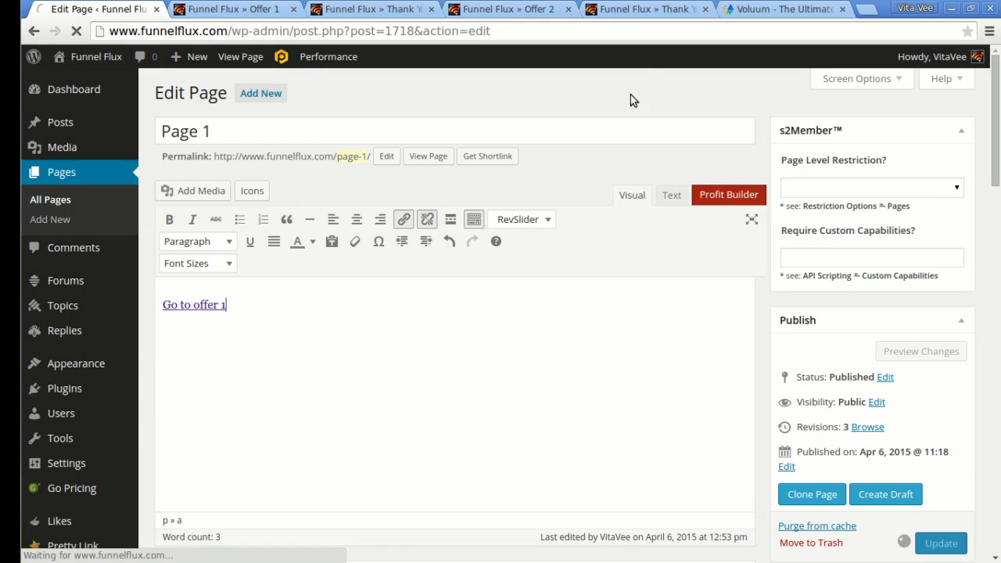
key("alt+Tab")
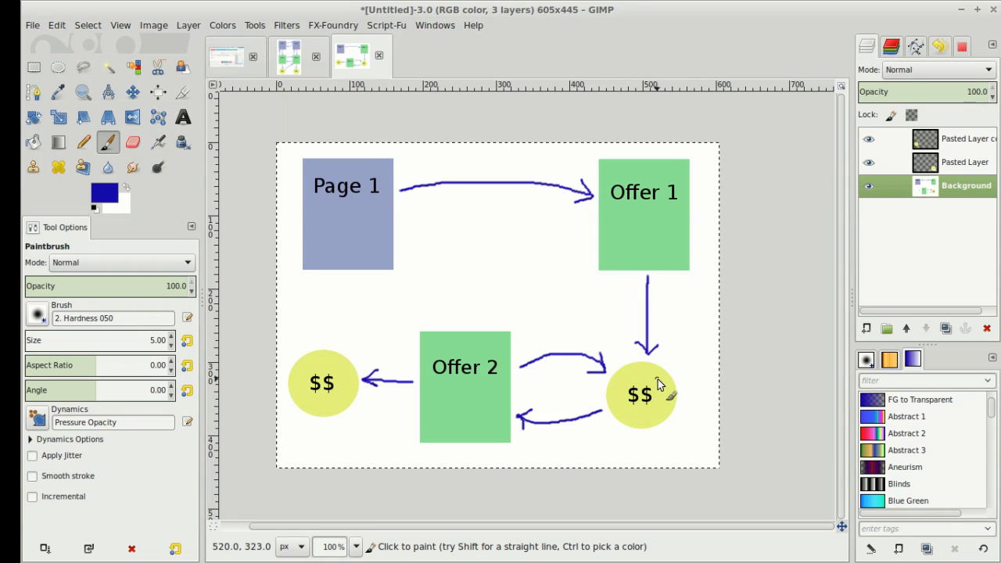
key("alt+Tab")
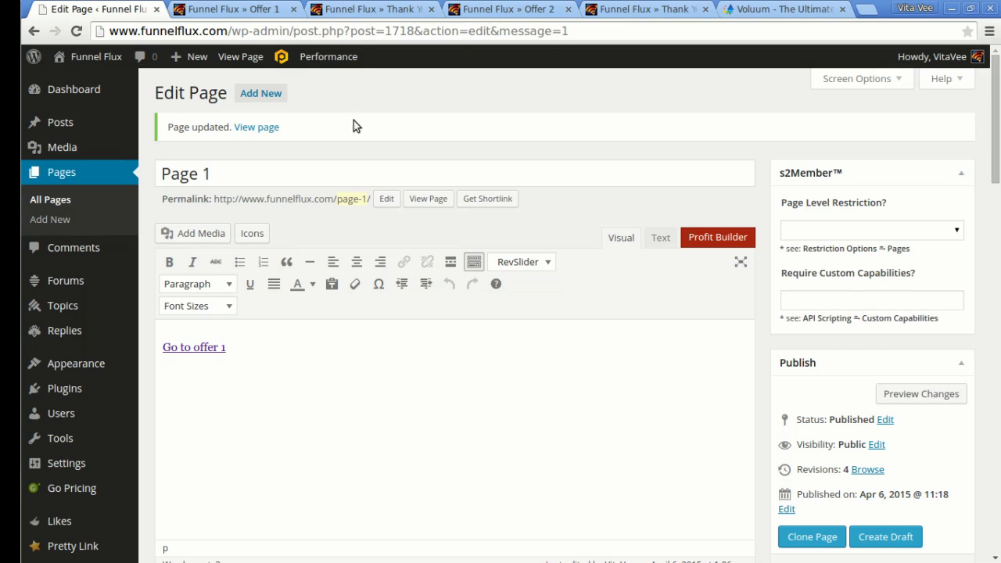
left_click(378, 8)
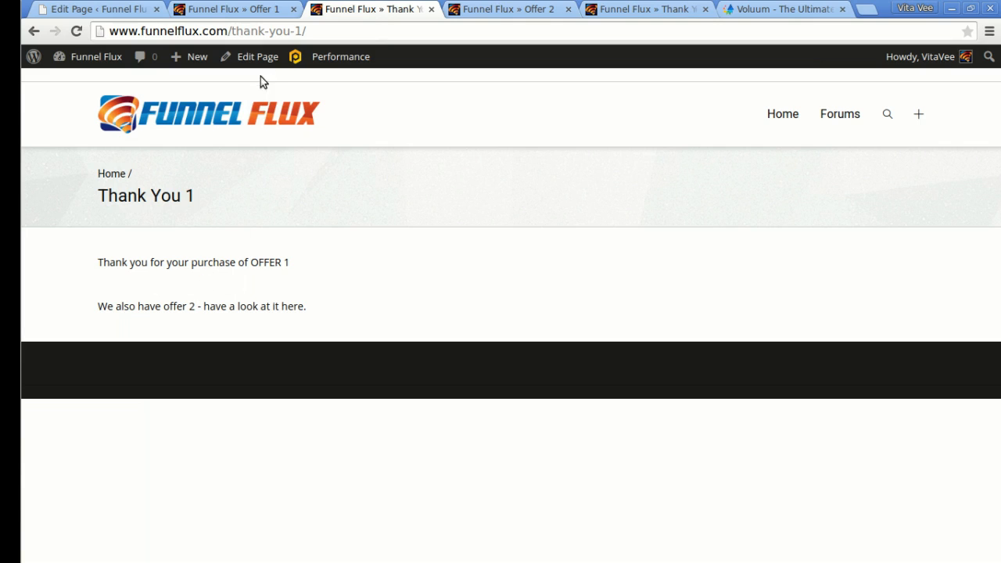
left_click(247, 58)
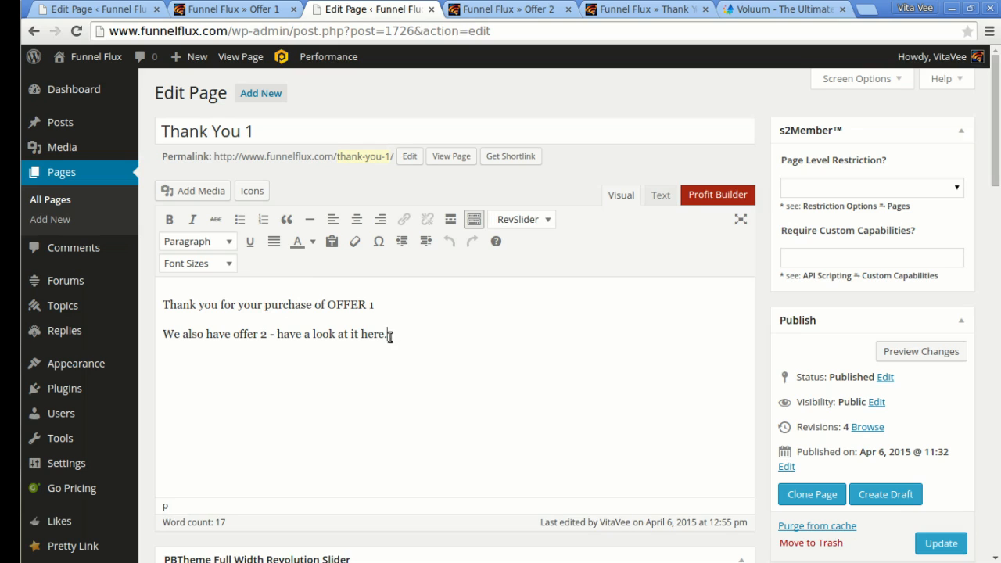
left_click_drag(390, 336, 154, 333)
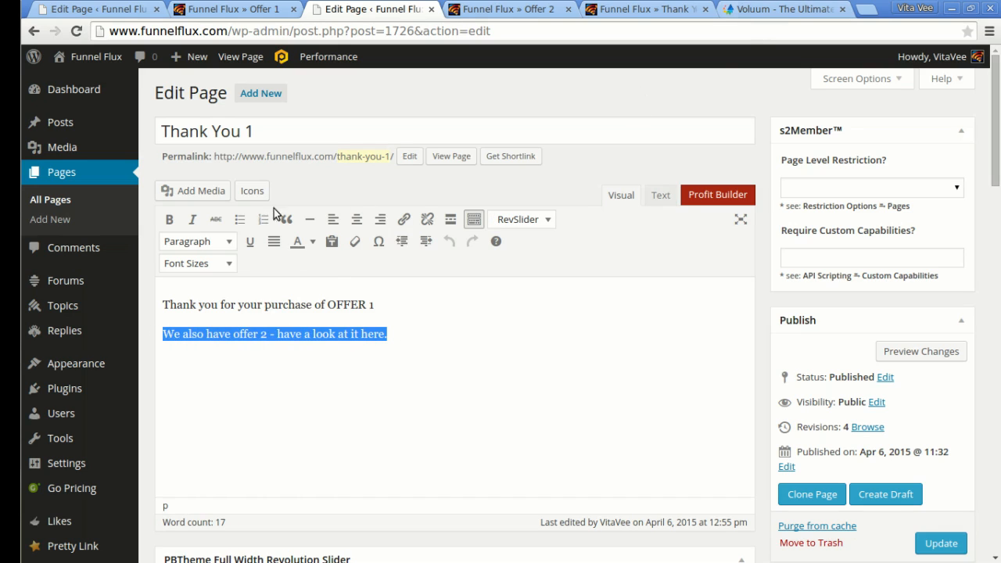
left_click(404, 219)
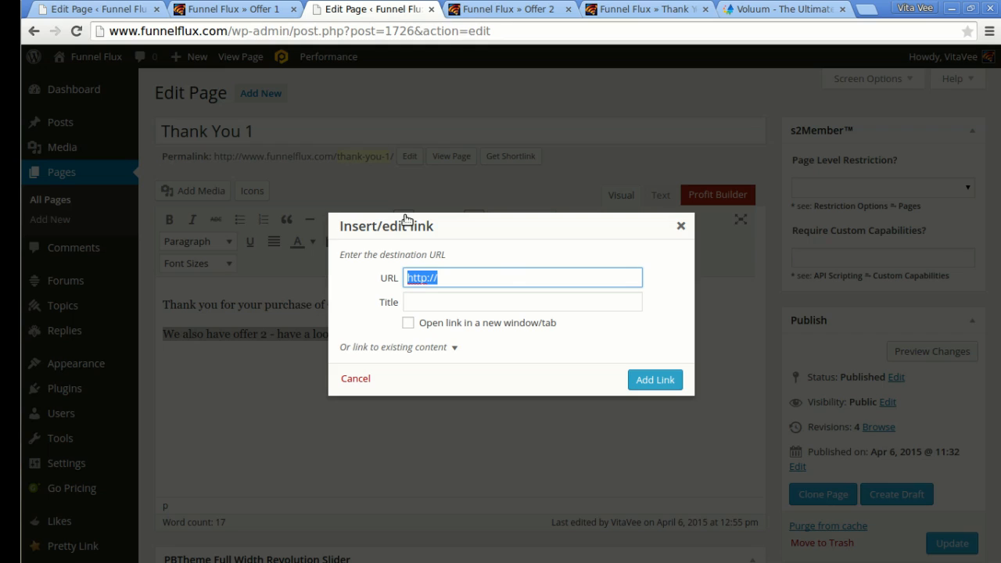
type("http://c0l1e.voluumtrk.com/click/1")
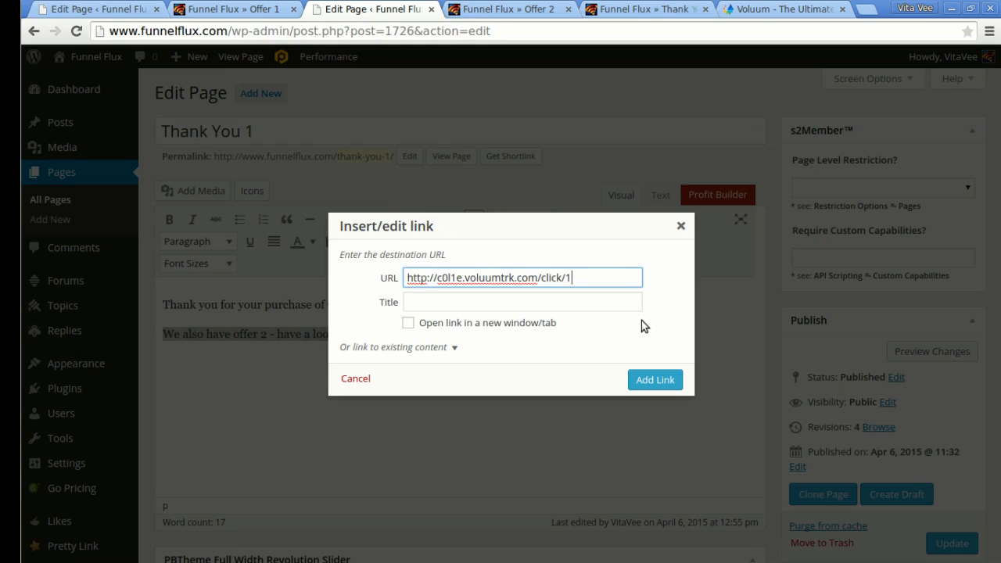
key("BackSpace")
type("2")
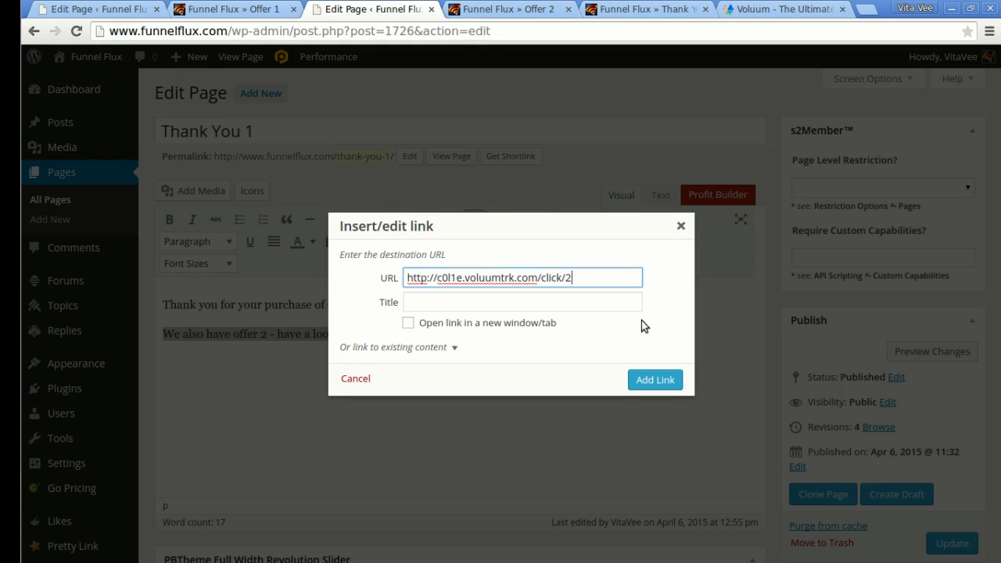
left_click(659, 381)
left_click(939, 543)
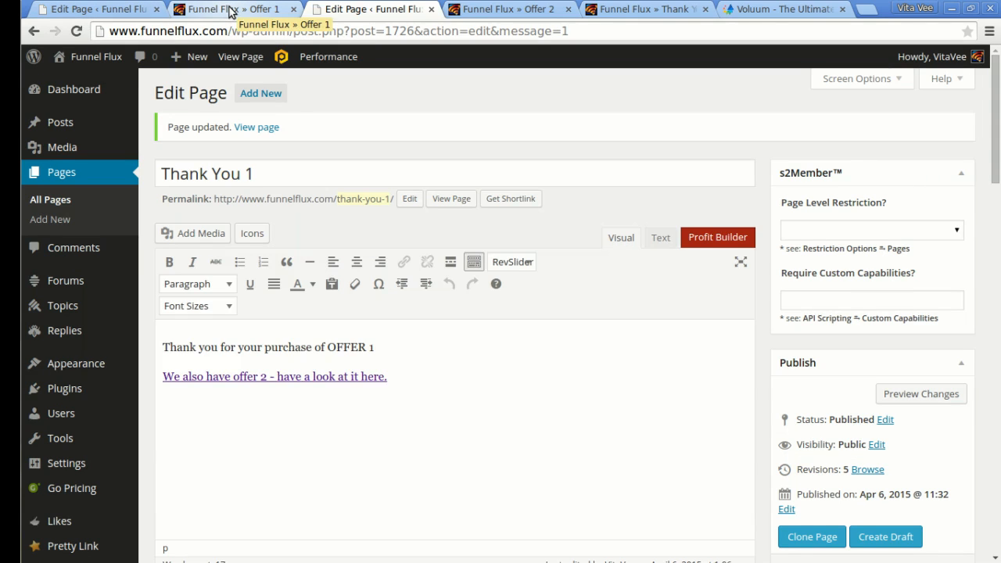
left_click(227, 10)
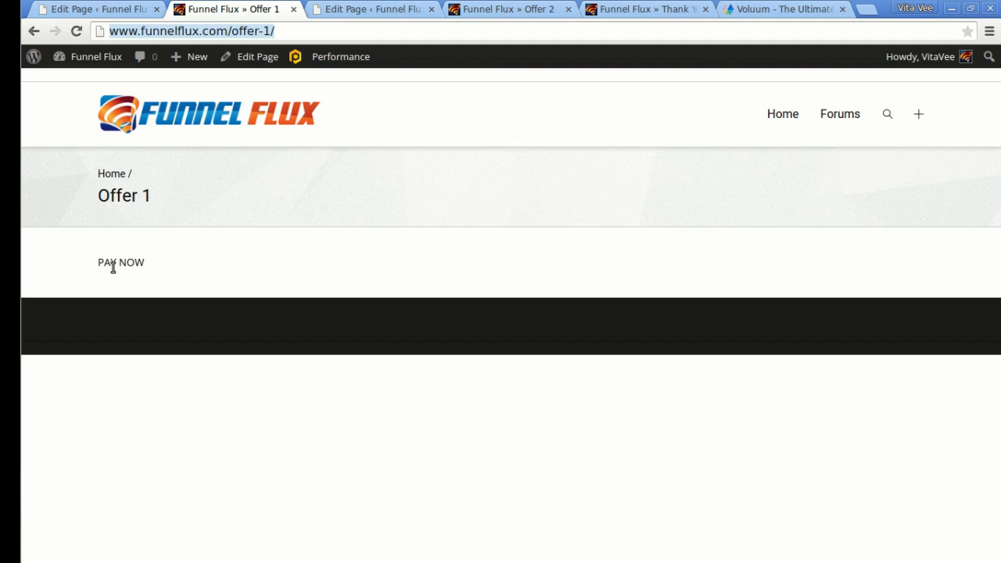
Link PAY NOW on Offer 1 to the copied Thank You 1 page address and update.
left_click(105, 263)
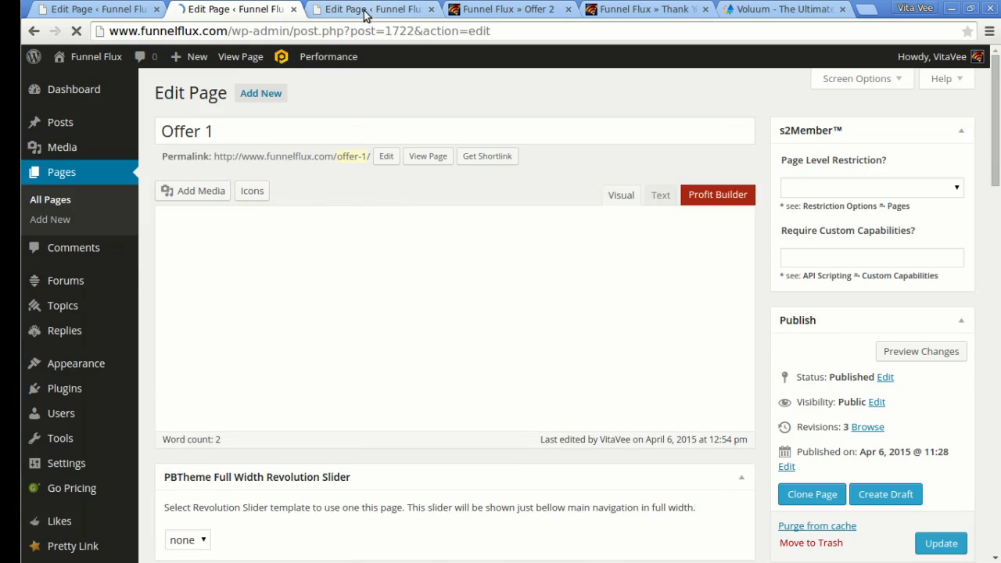
left_click(368, 8)
right_click(266, 129)
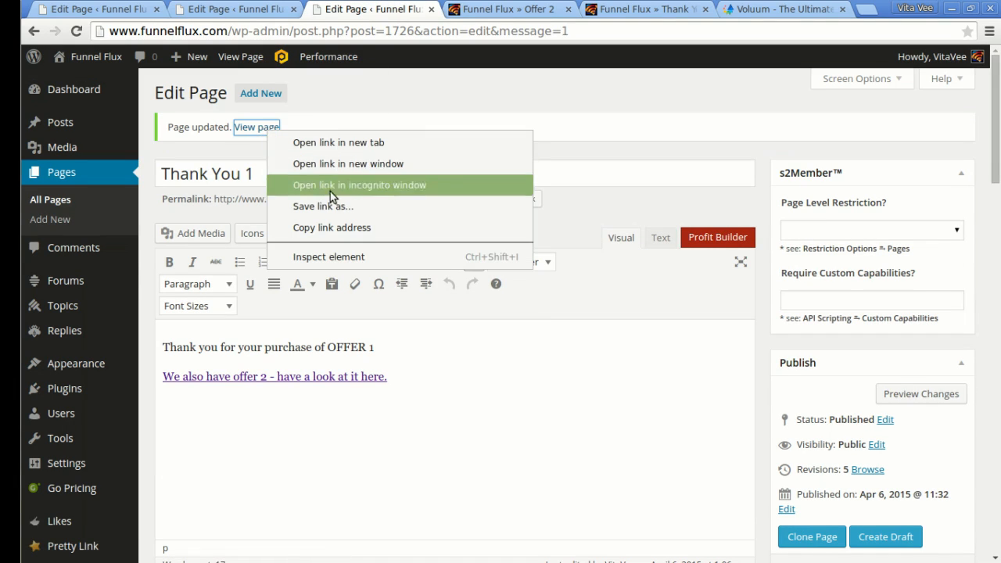
left_click(339, 227)
left_click(257, 9)
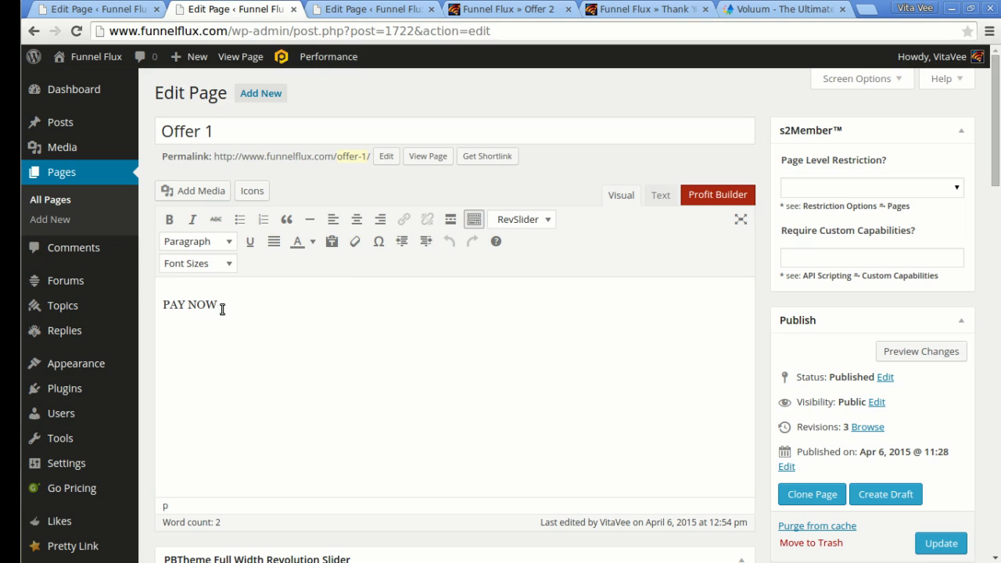
left_click_drag(222, 309, 161, 309)
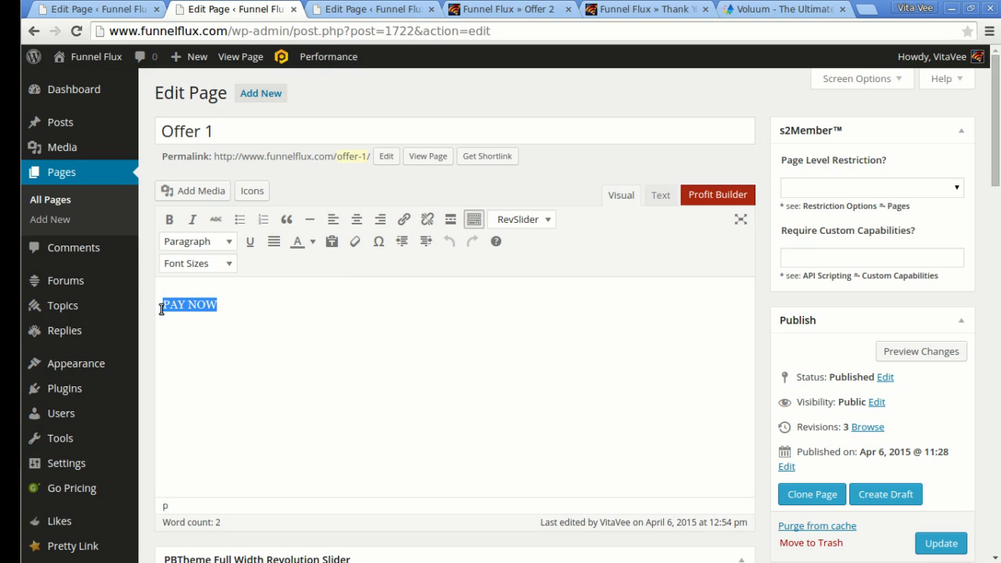
left_click(404, 219)
key("ctrl+v")
left_click(648, 382)
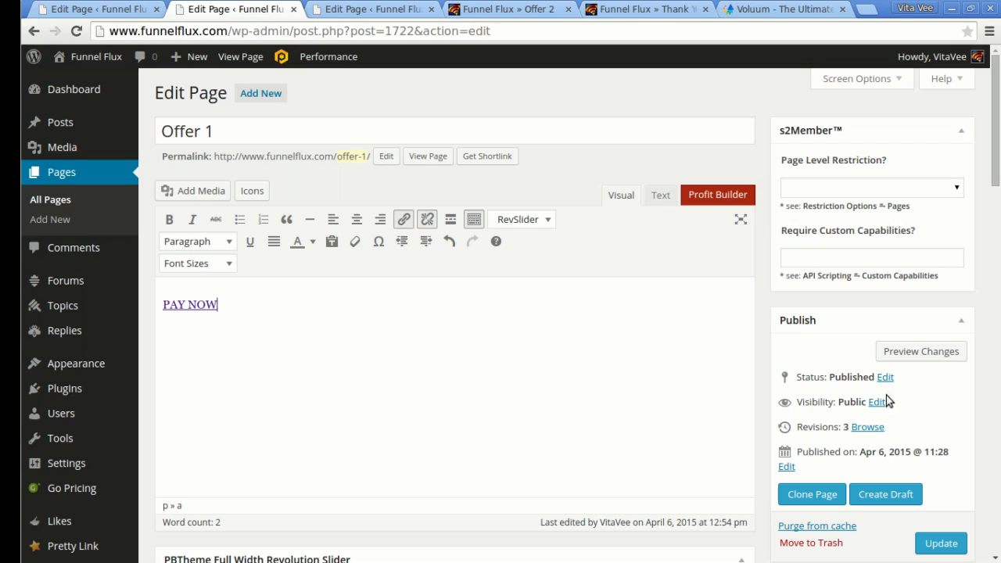
left_click(942, 543)
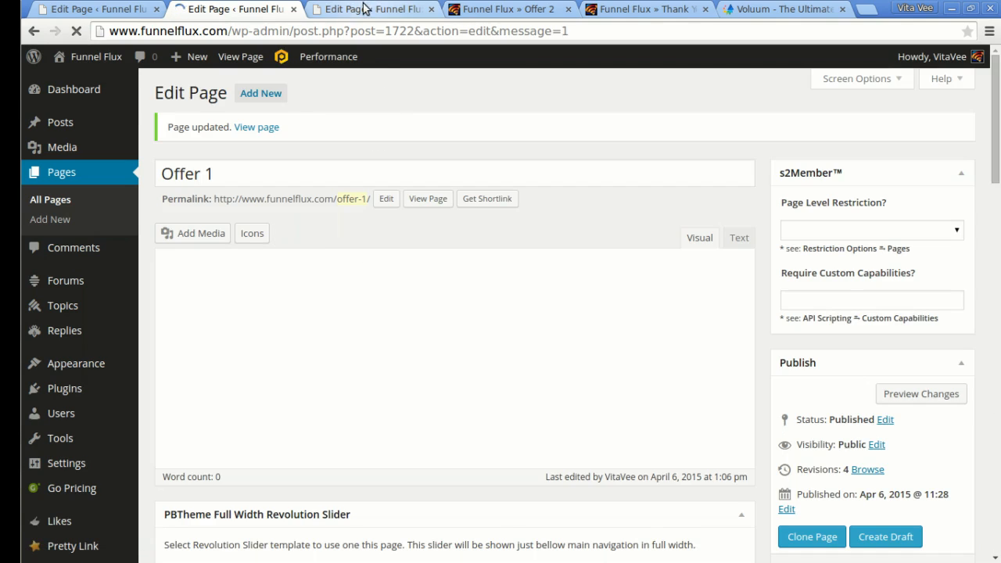
left_click(368, 8)
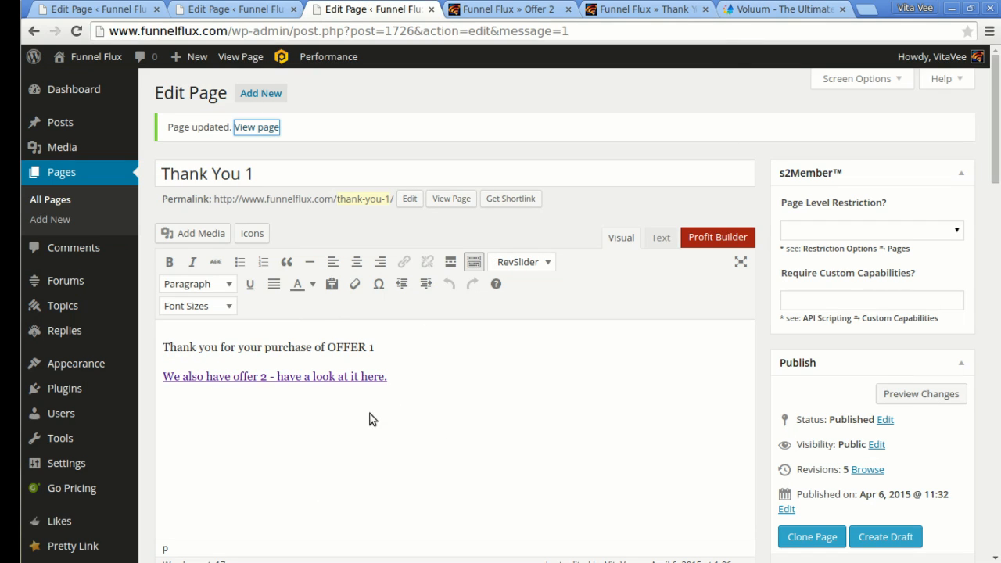
Copy Voluum's conversion tracking pixel code from the Setup settings.
left_click(787, 8)
scroll(406, 226, "down", 3)
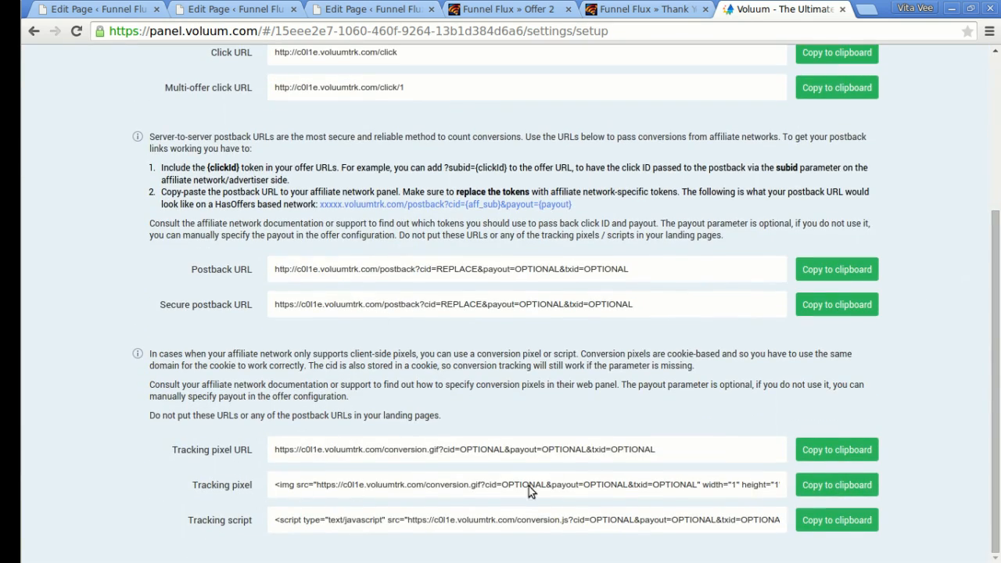
left_click(836, 485)
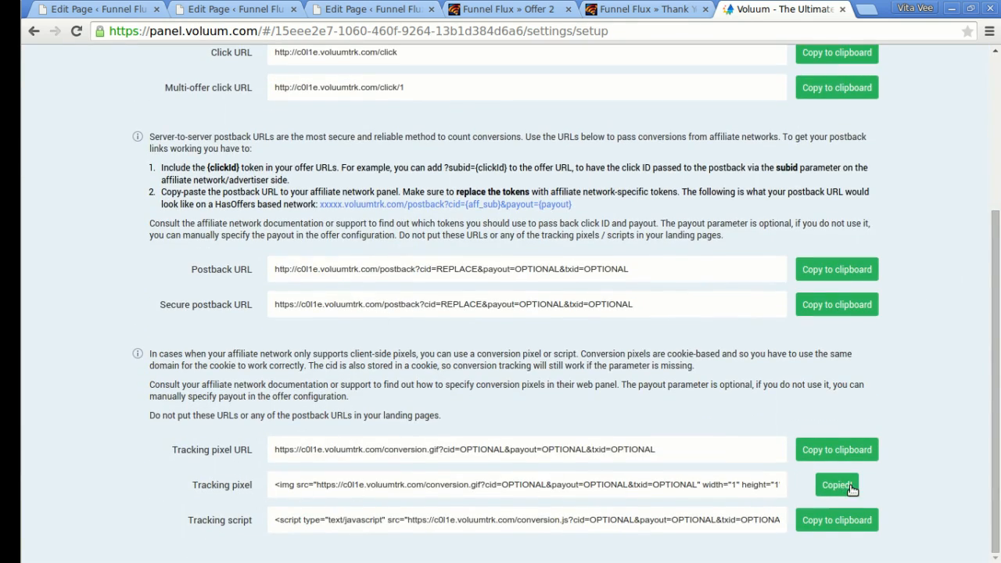
Paste the conversion.gif pixel below the offer 2 link in Thank You 1's Text view and update.
left_click(240, 9)
left_click(348, 9)
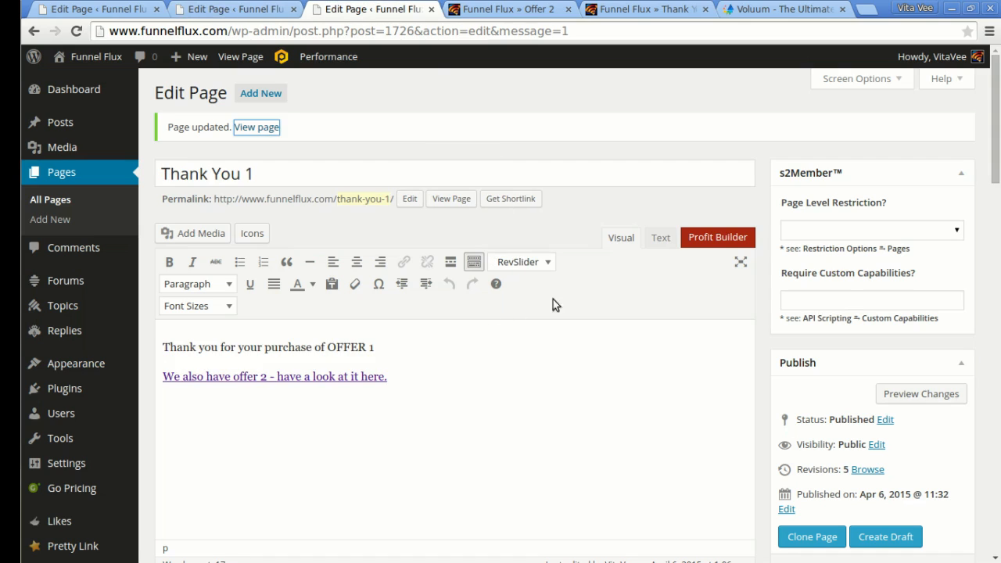
left_click(662, 239)
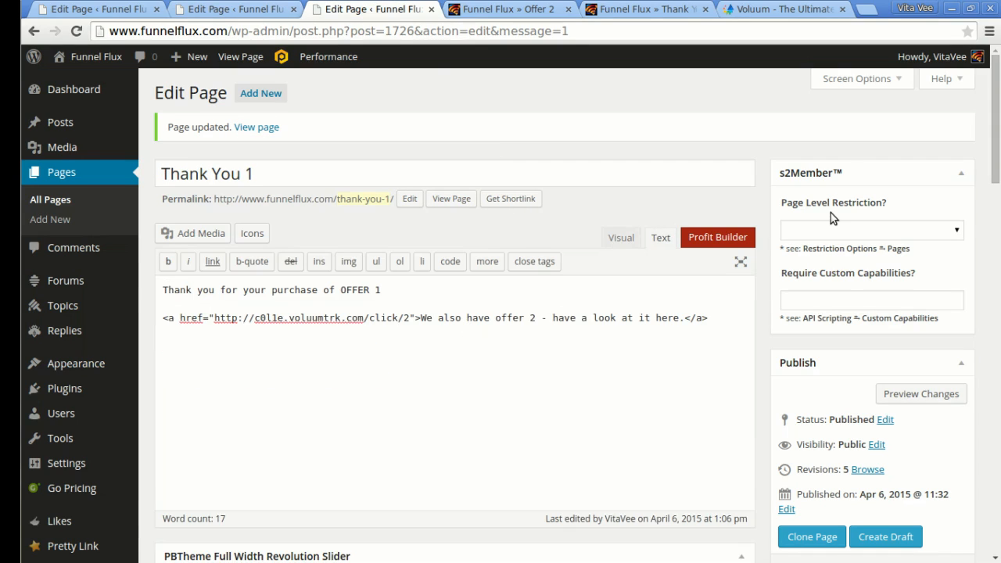
key("ctrl+v")
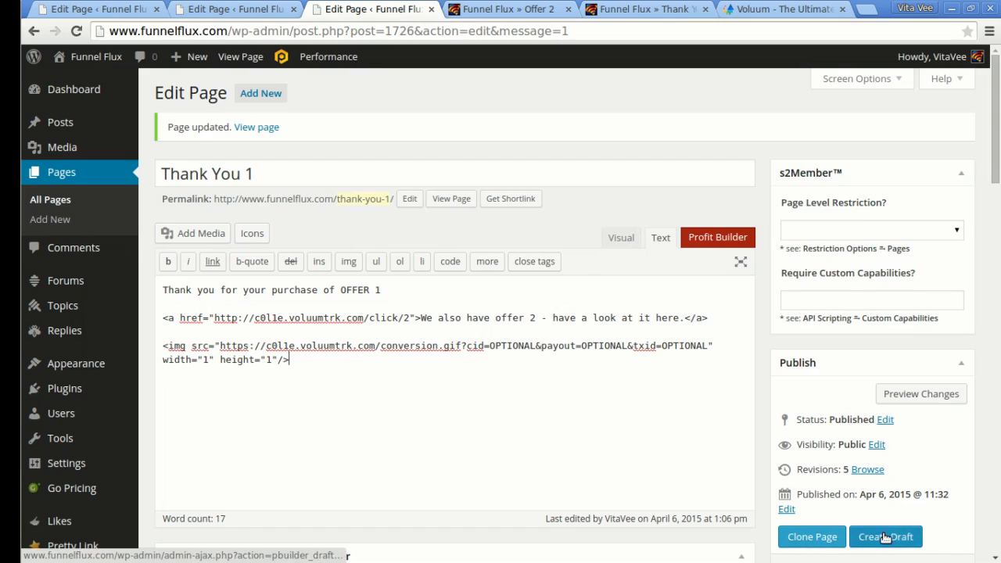
scroll(965, 363, "down", 3)
left_click(936, 470)
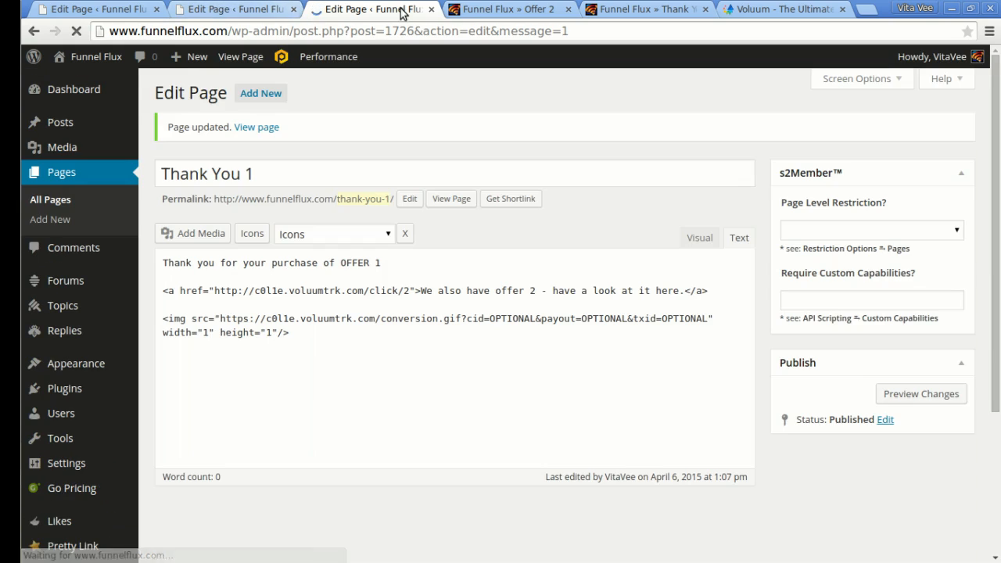
left_click(501, 8)
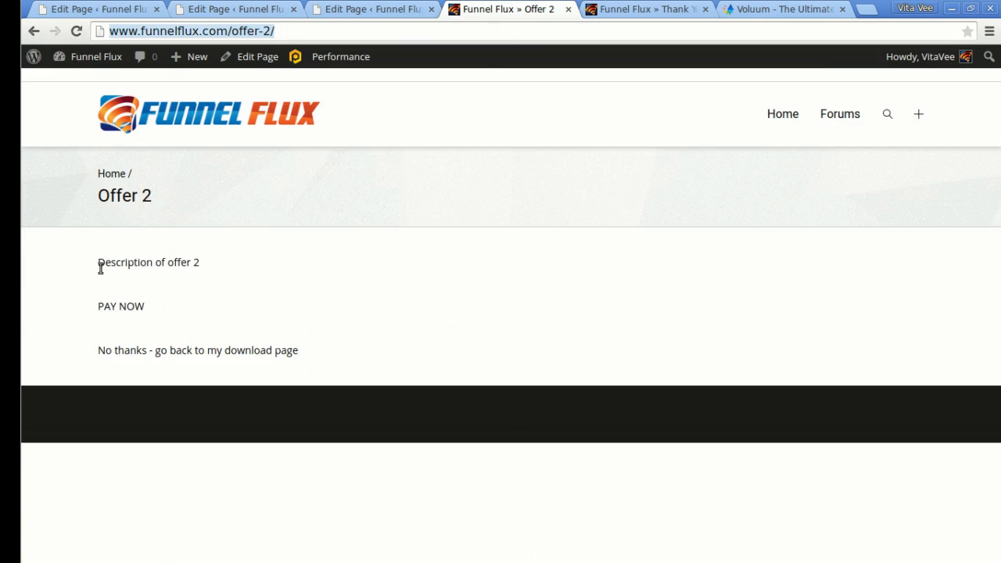
left_click(445, 291)
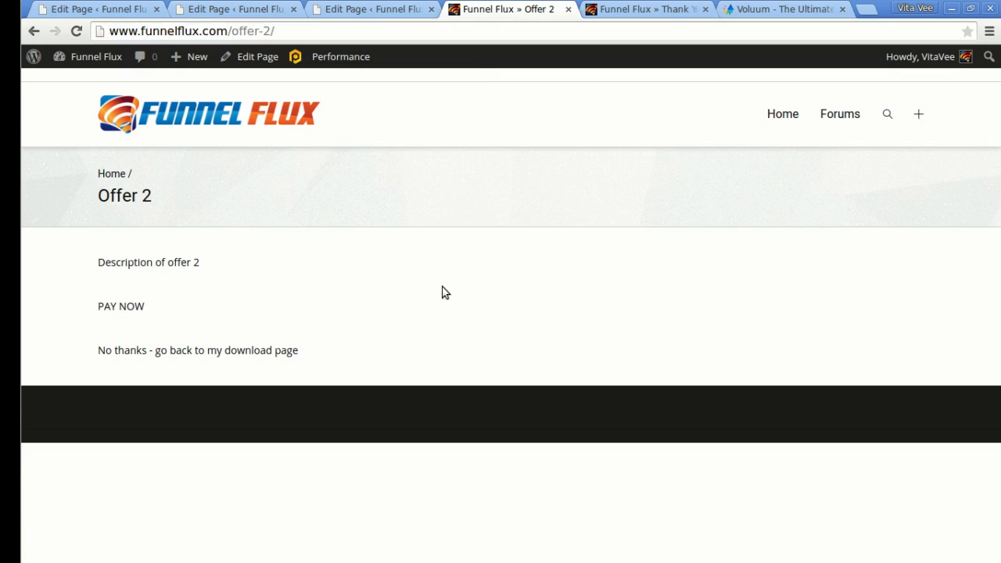
left_click(249, 55)
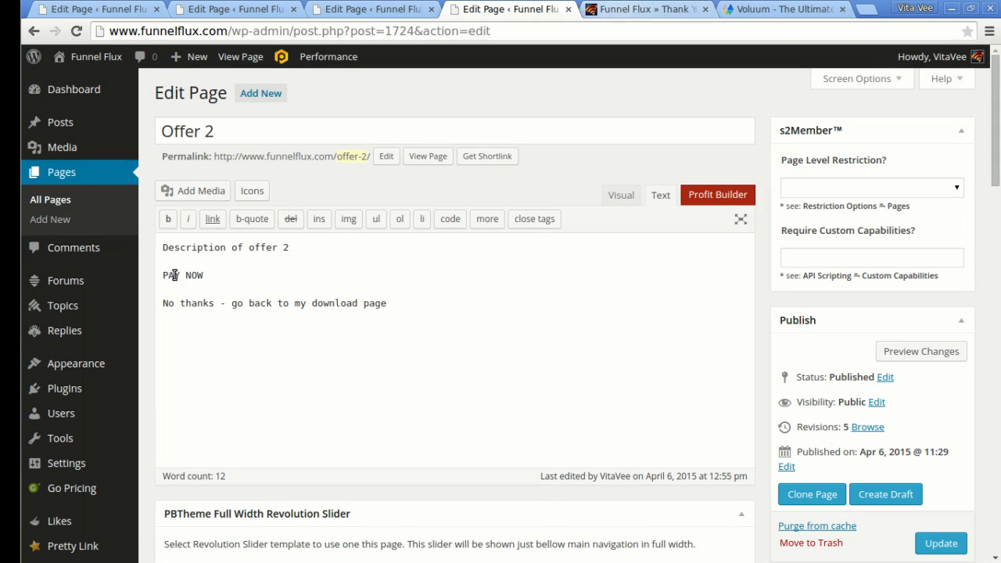
left_click(640, 9)
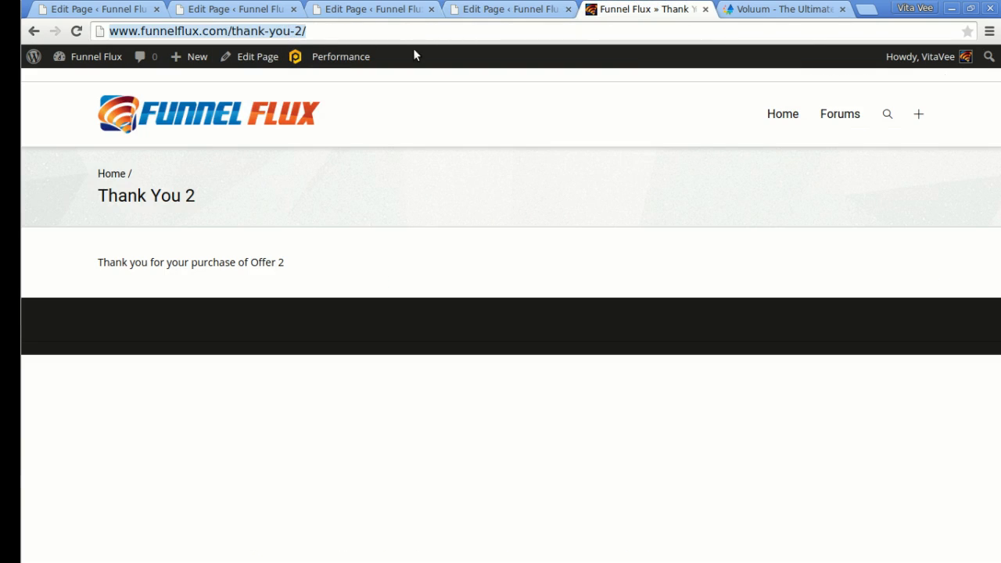
left_click(489, 8)
left_click_drag(208, 276, 163, 273)
left_click(621, 195)
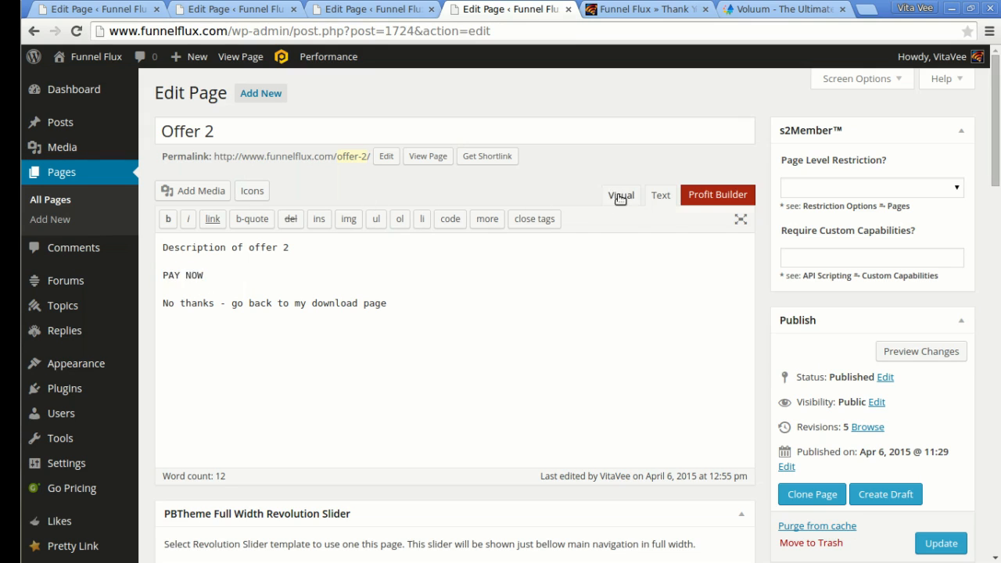
left_click_drag(223, 332, 160, 335)
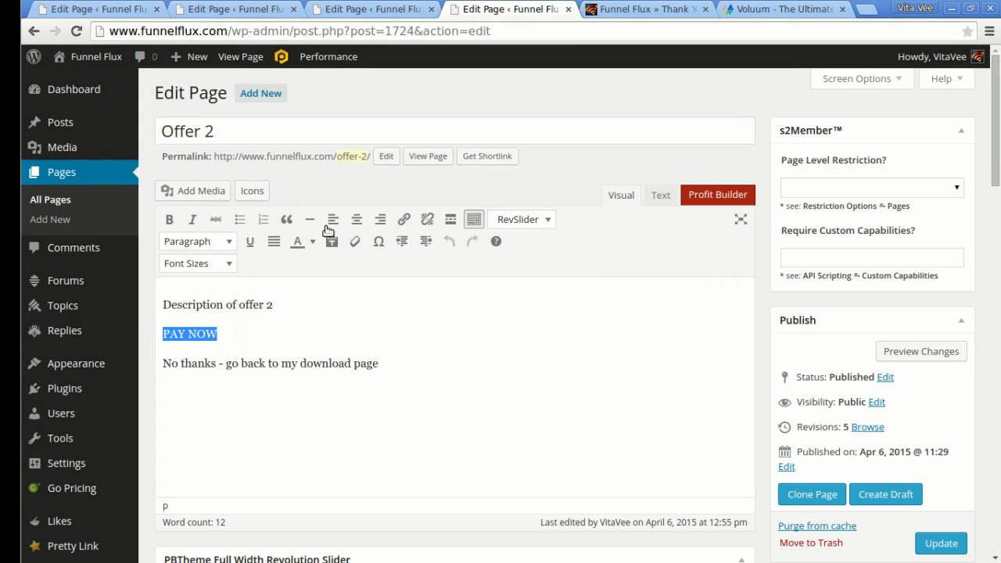
left_click(402, 220)
key("ctrl+v")
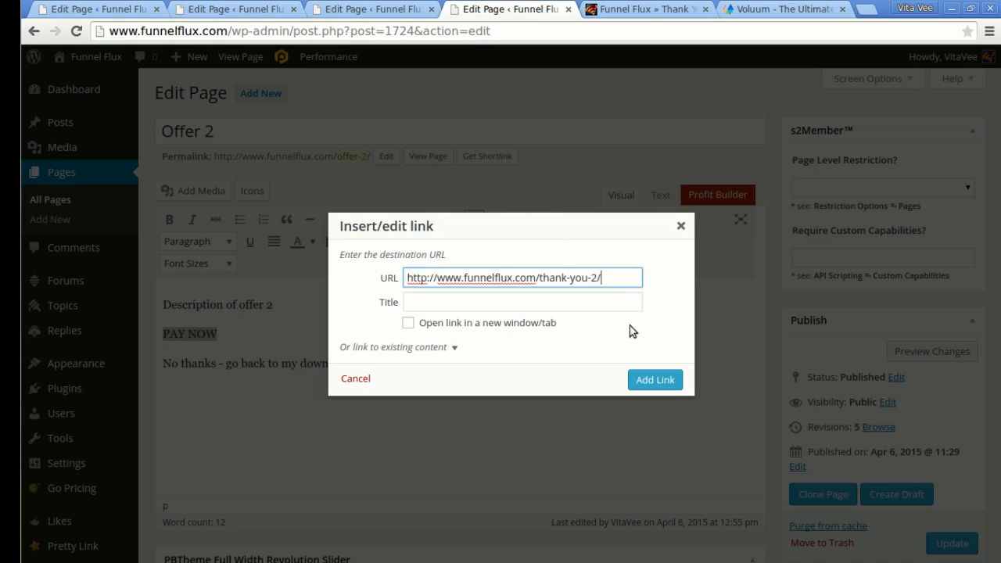
left_click(655, 380)
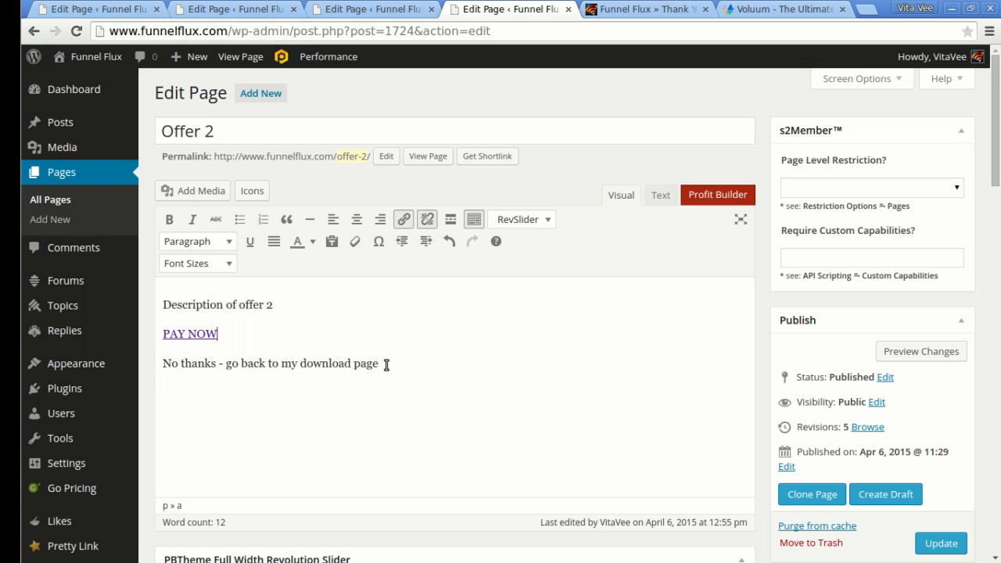
left_click_drag(385, 364, 161, 364)
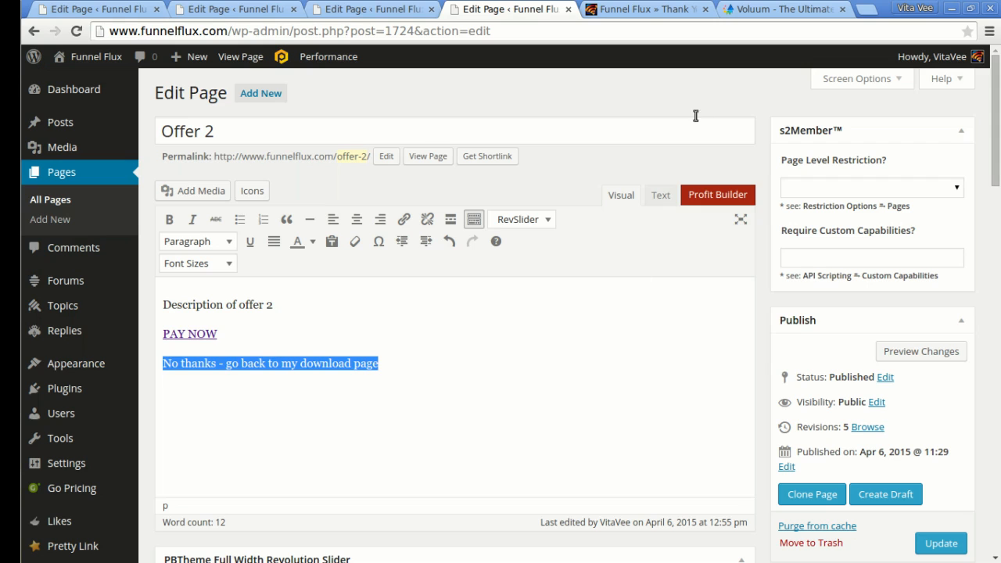
left_click(782, 9)
Copy the Thank You 1 page's link address.
left_click(640, 9)
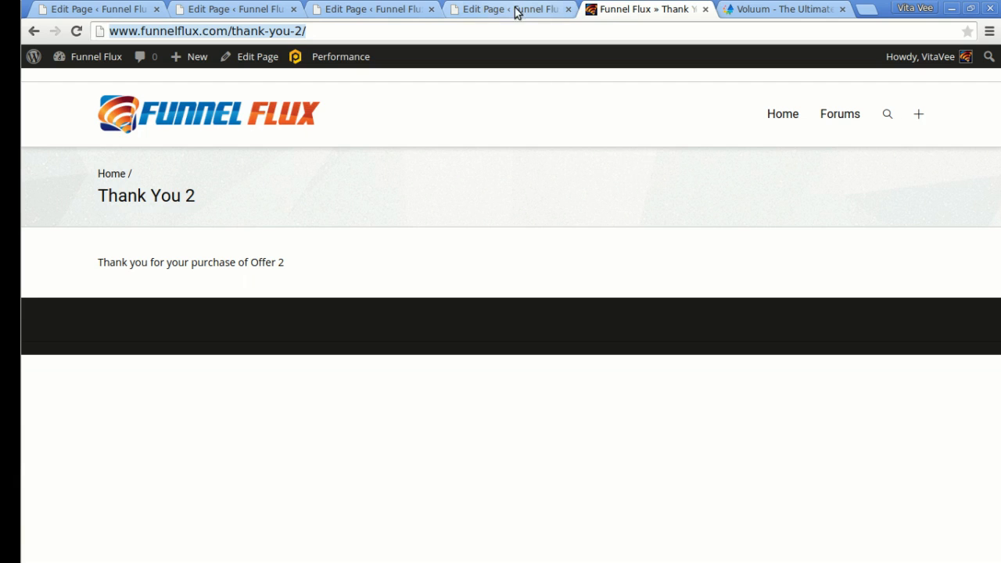
left_click(336, 9)
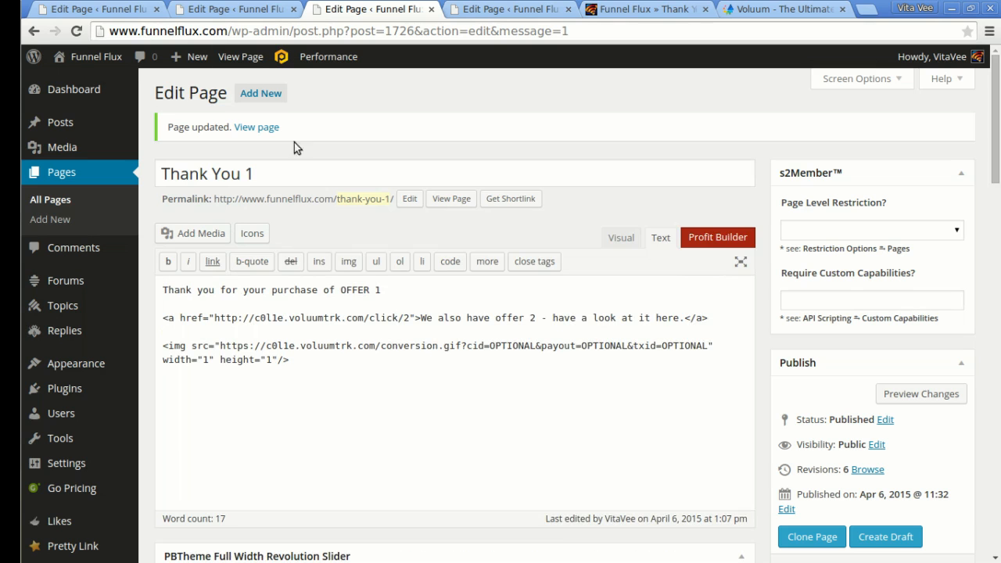
right_click(255, 127)
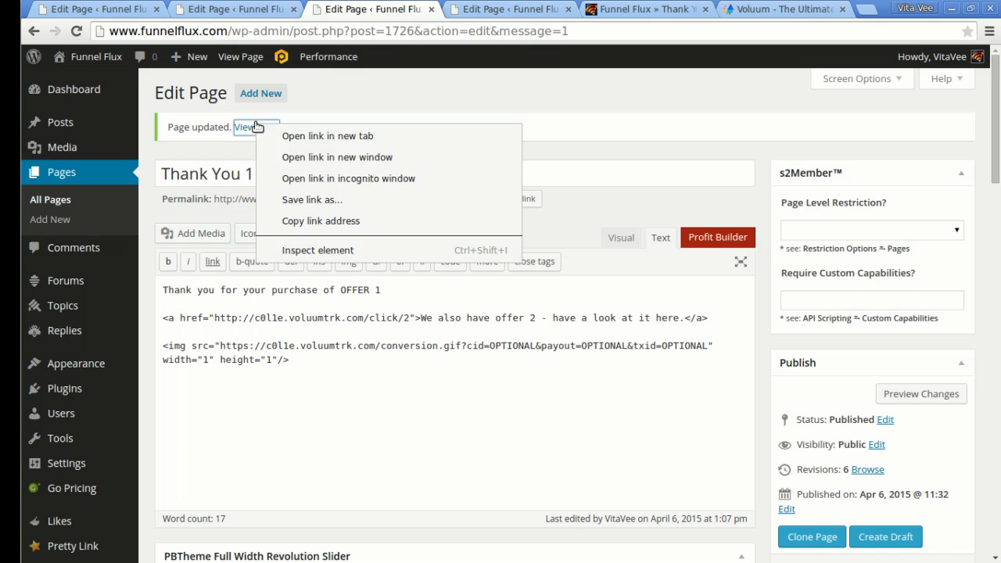
left_click(341, 221)
left_click(624, 9)
Link Offer 2's 'No thanks - go back to my download page' line to Thank You 1 and update.
left_click(551, 7)
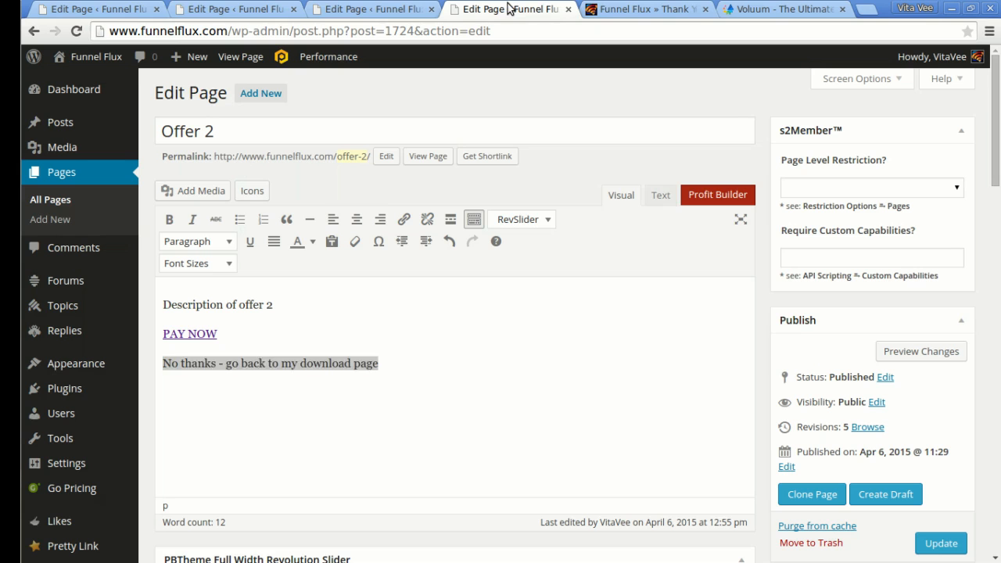
left_click(309, 364)
left_click_drag(381, 361, 182, 375)
key("shift+Home")
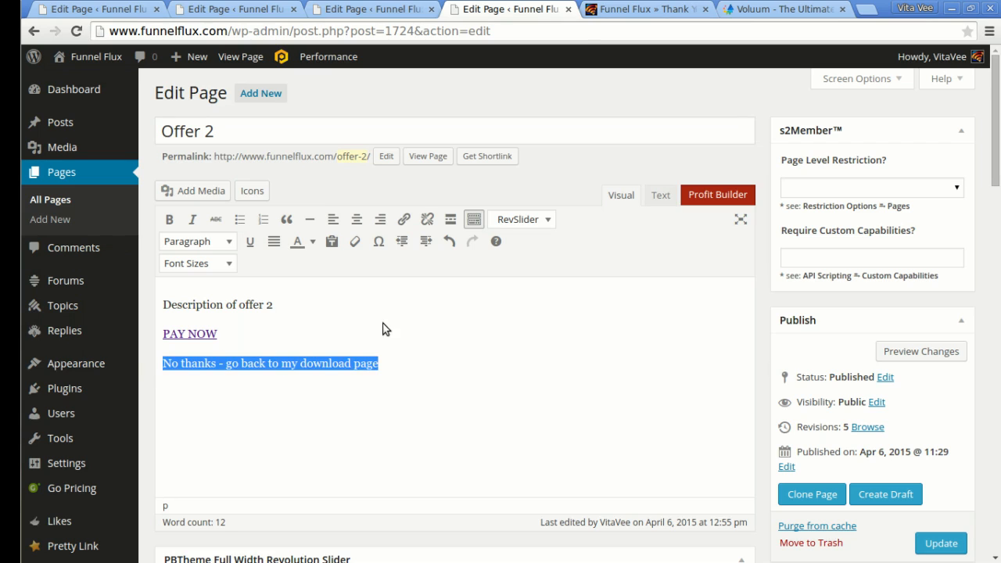
left_click(404, 219)
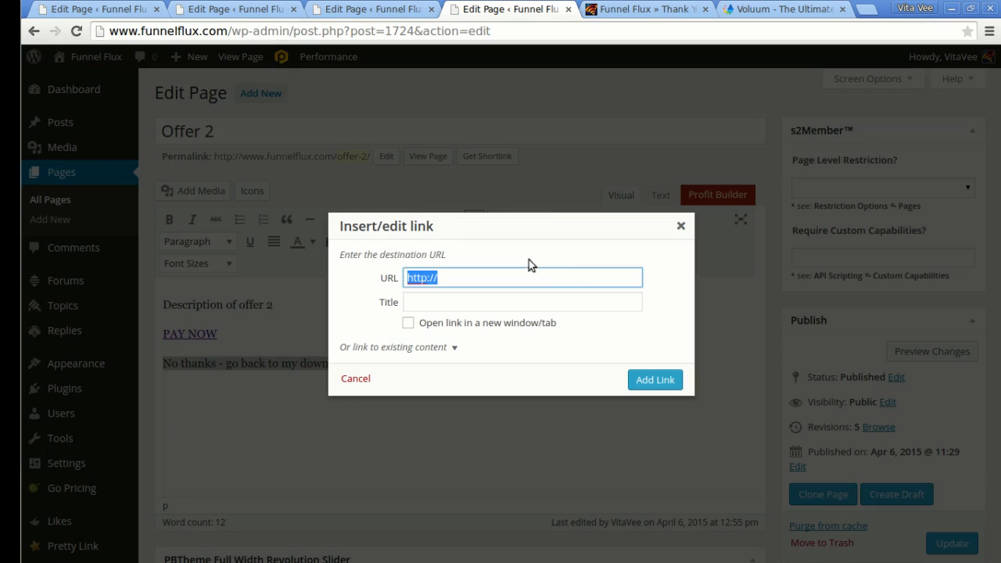
key("ctrl+v")
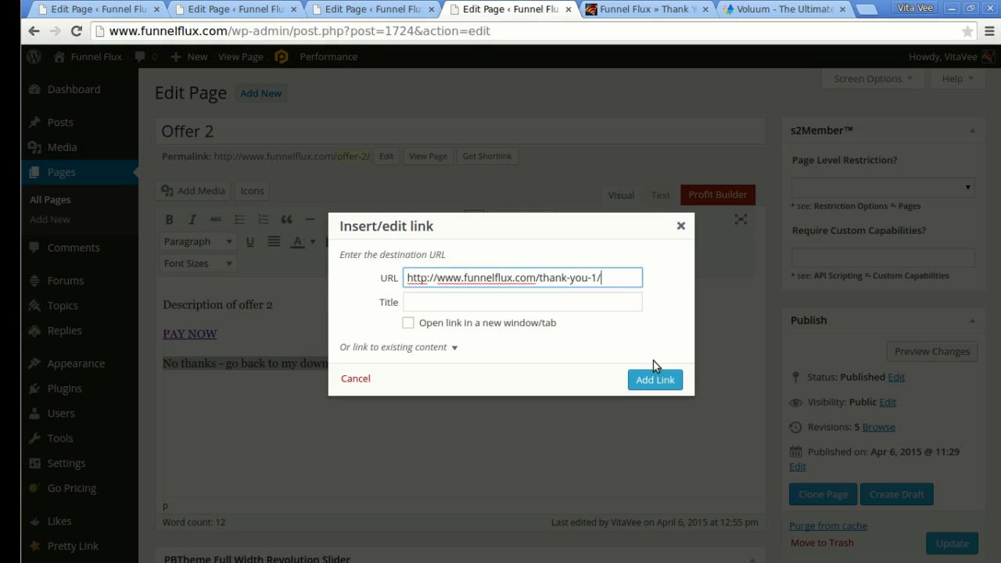
left_click(661, 381)
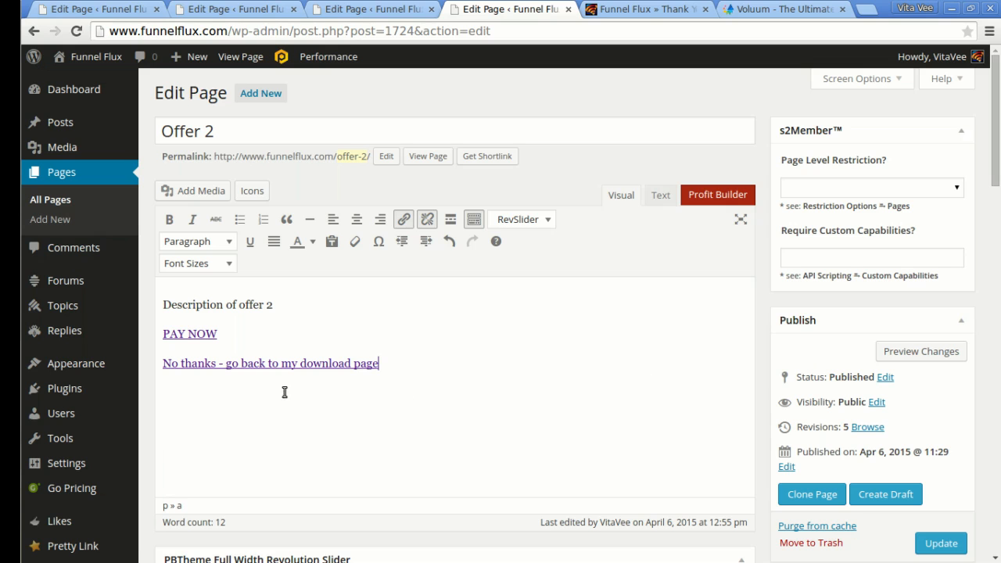
left_click(941, 543)
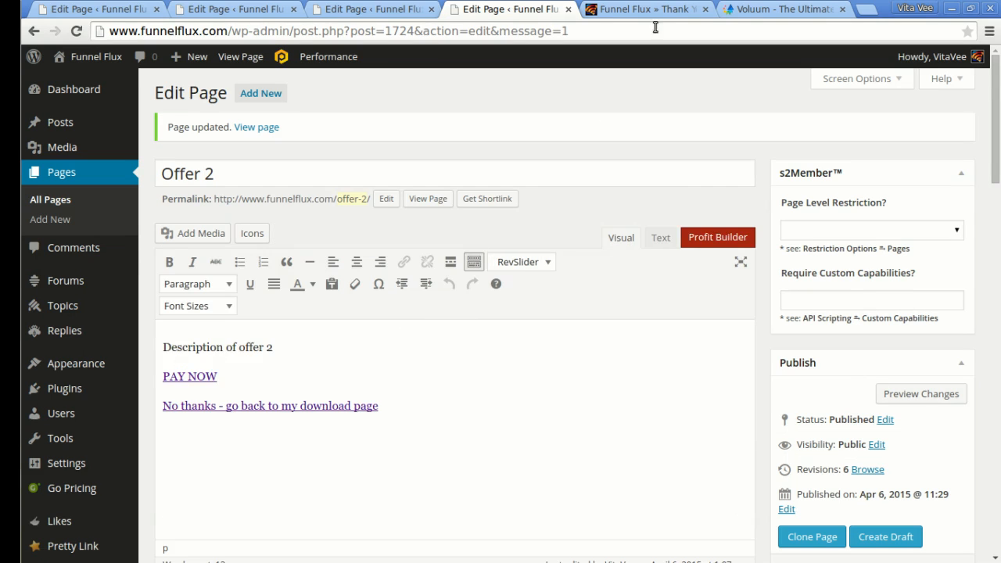
left_click(658, 7)
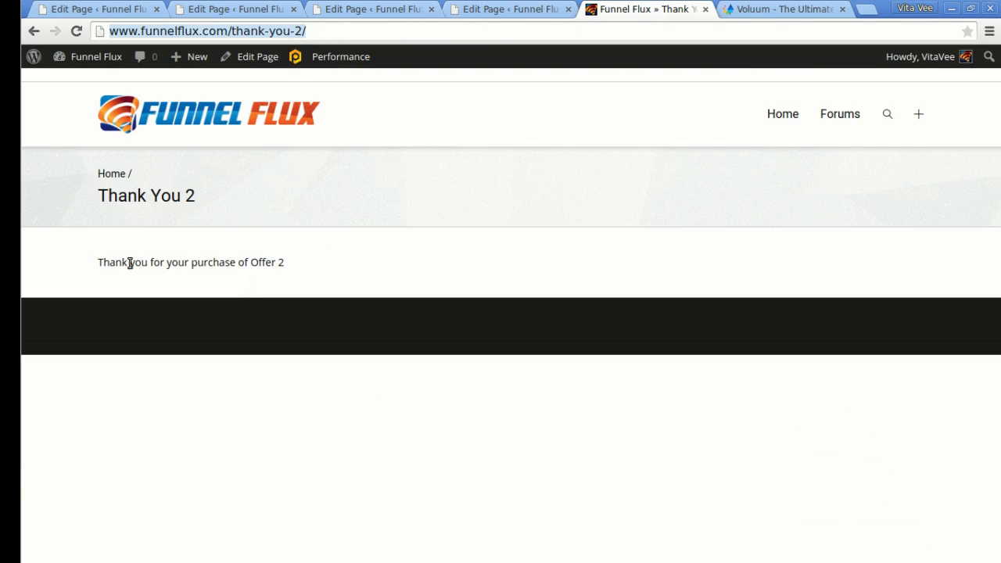
Copy Voluum's conversion tracking pixel code.
left_click(777, 7)
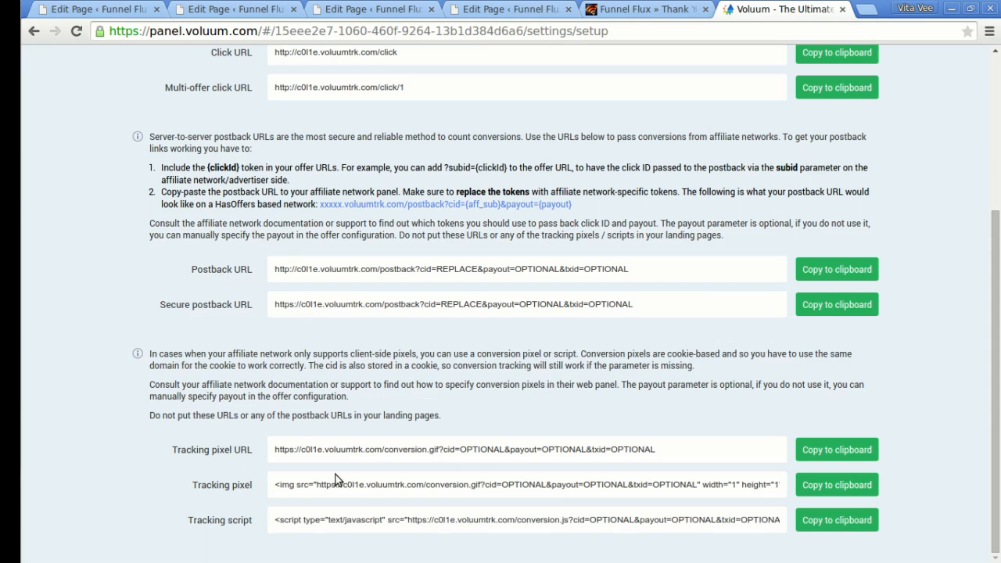
left_click(843, 487)
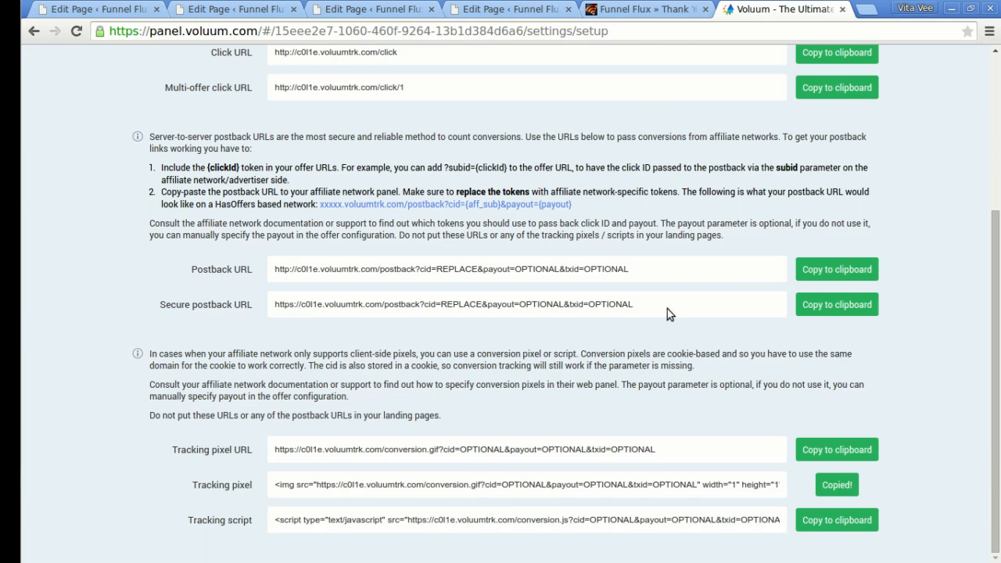
left_click(626, 9)
Paste the conversion.gif pixel below Thank You 2's thank-you sentence and update the page.
left_click(242, 56)
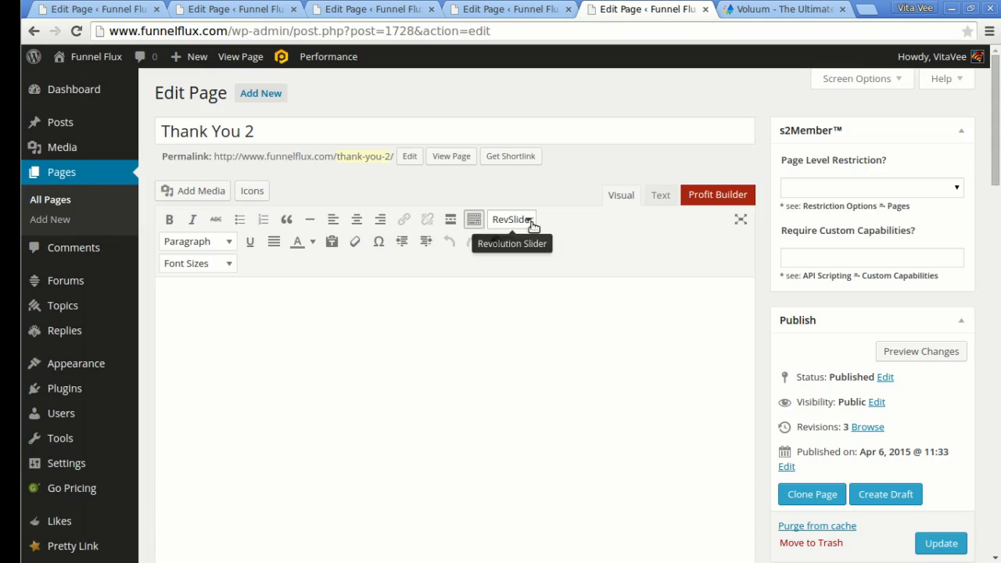
left_click(460, 351)
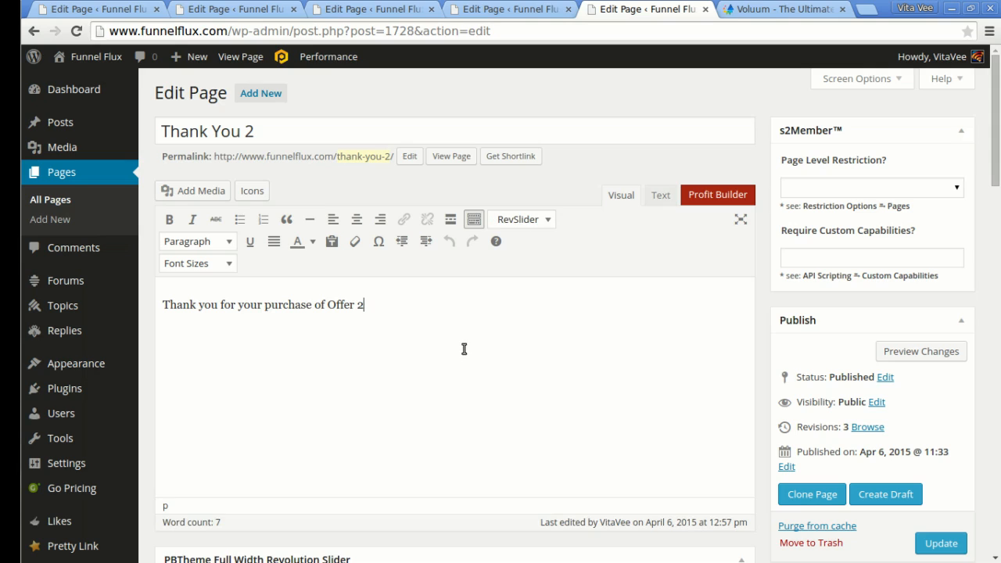
key("Return")
left_click(661, 194)
key("shift+Home")
key("ctrl+v")
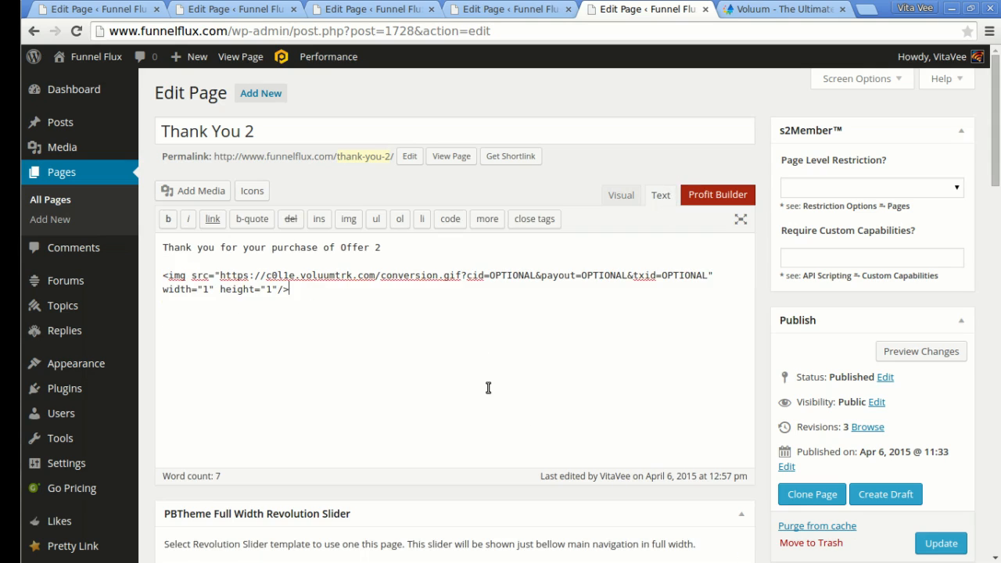
left_click(941, 543)
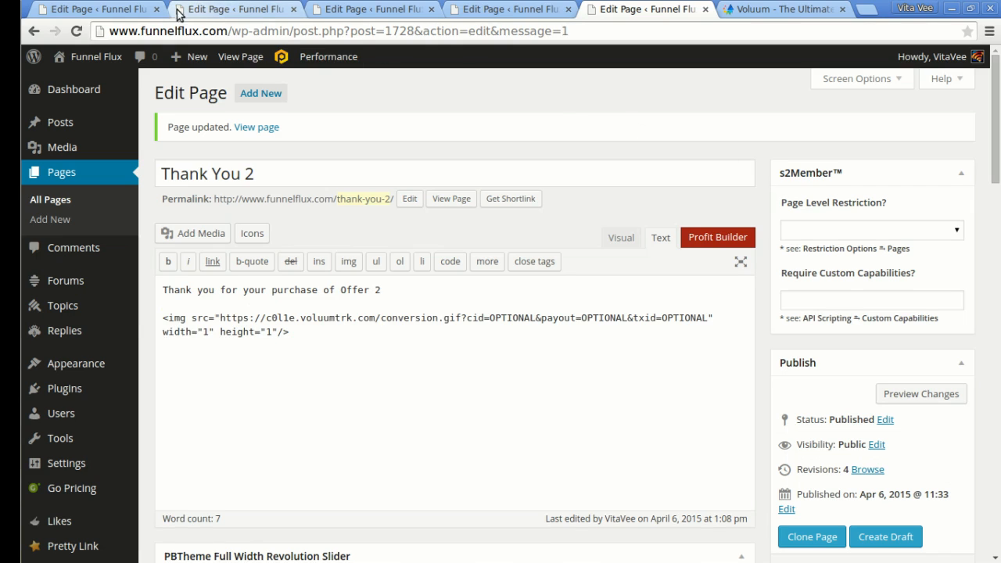
left_click(777, 8)
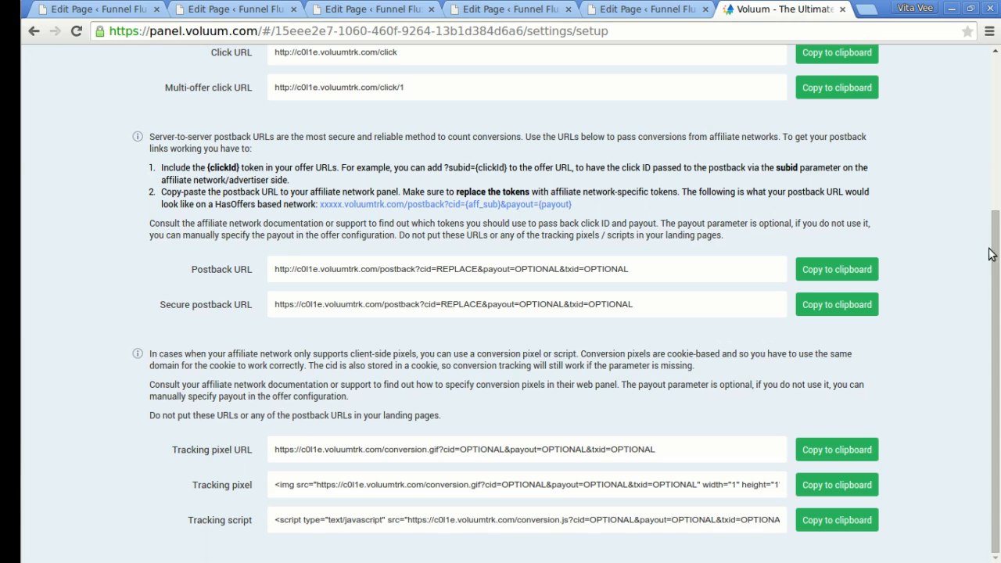
Start a new campaign from Voluum's Campaigns list.
left_click_drag(994, 244, 994, 92)
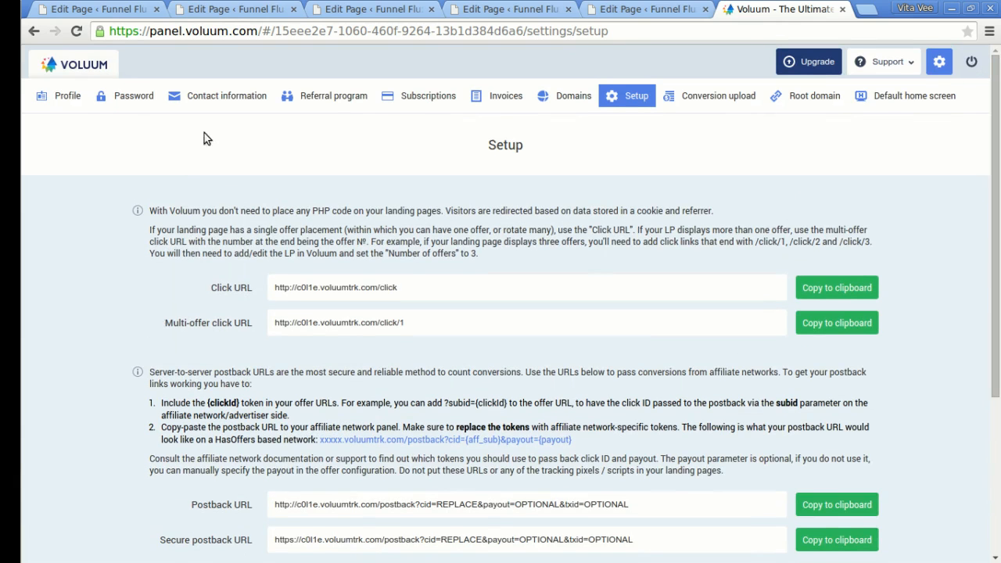
left_click(78, 68)
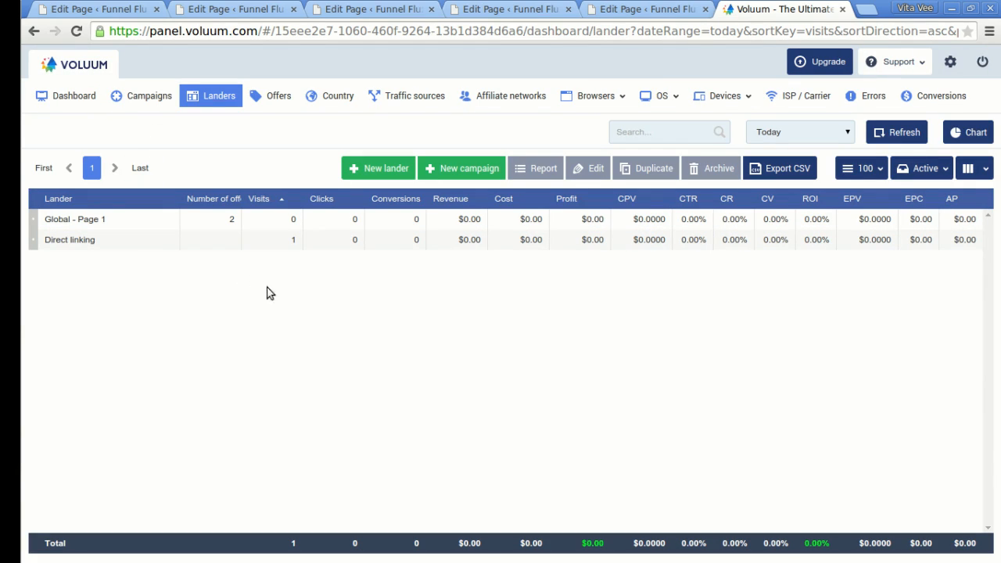
left_click(144, 97)
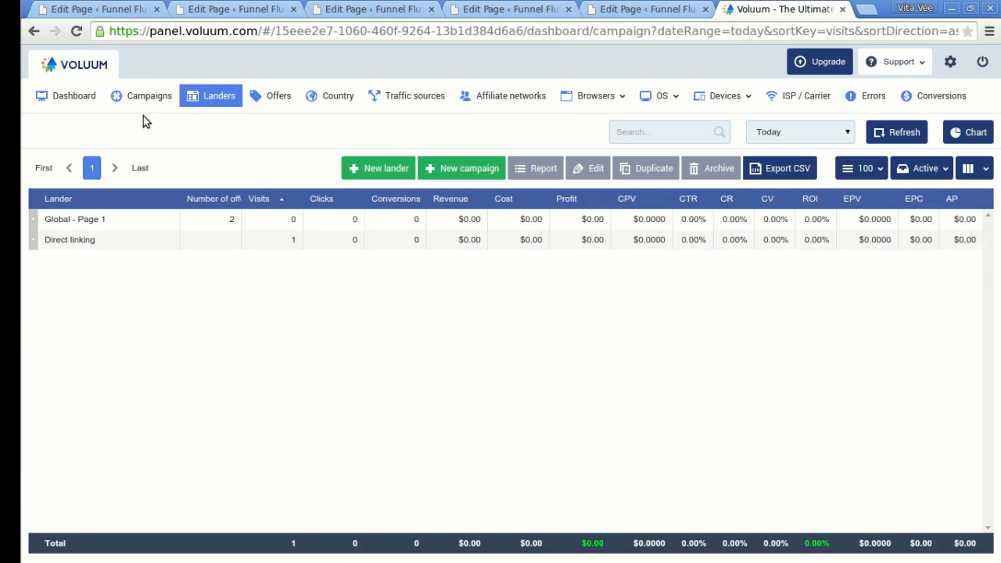
left_click(468, 169)
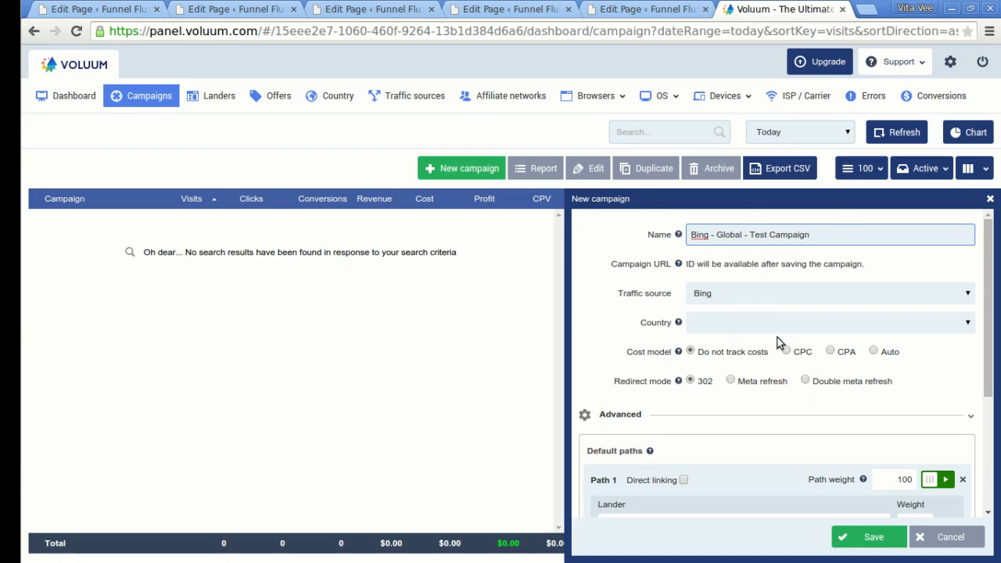
Set lander Global - Page 1 with offers Global - Offer 1 and Global - Offer 2.
scroll(780, 343, "down", 3)
scroll(727, 338, "down", 2)
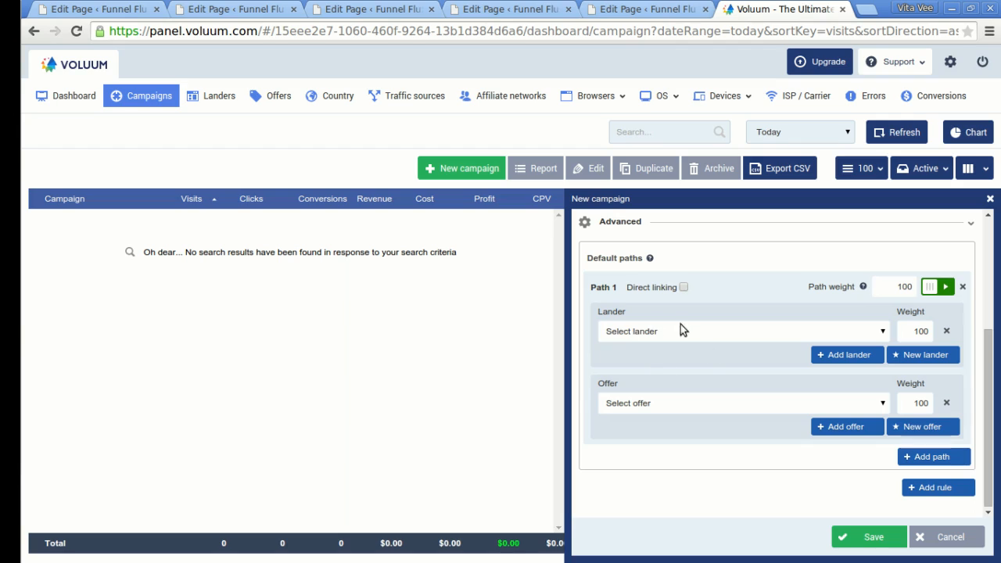
left_click(683, 328)
left_click(648, 359)
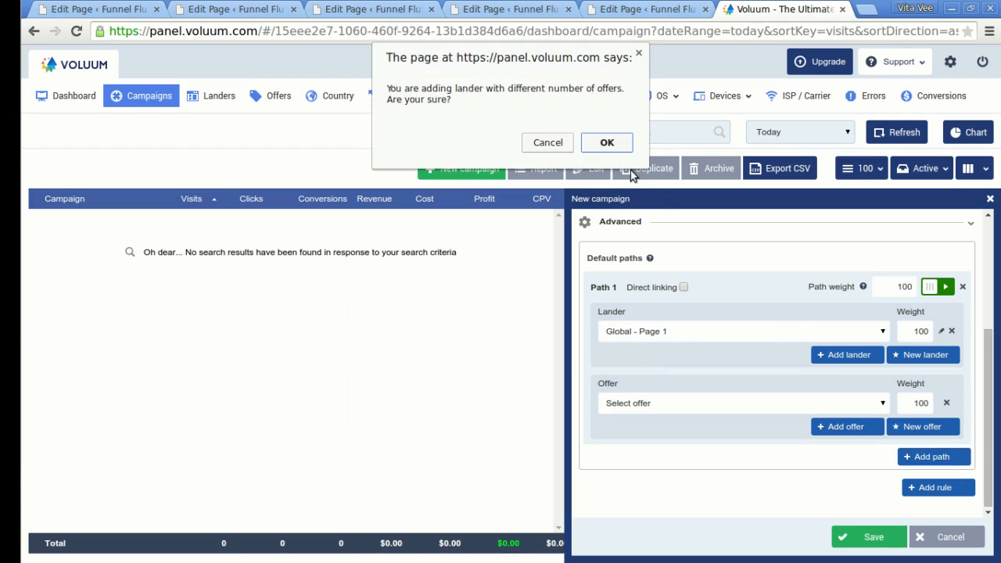
left_click(607, 144)
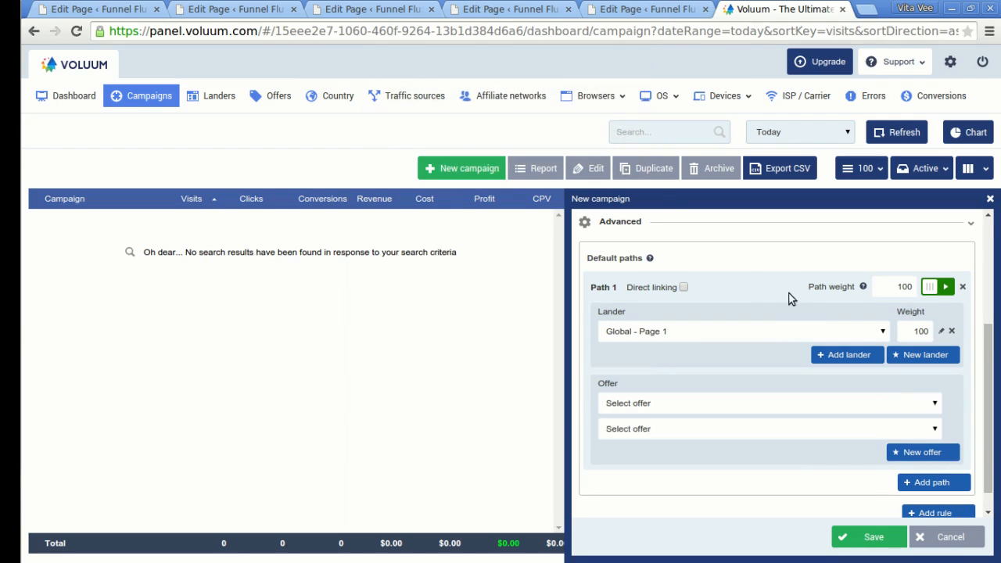
scroll(809, 322, "up", 4)
scroll(810, 321, "up", 1)
scroll(798, 324, "down", 5)
scroll(785, 325, "up", 5)
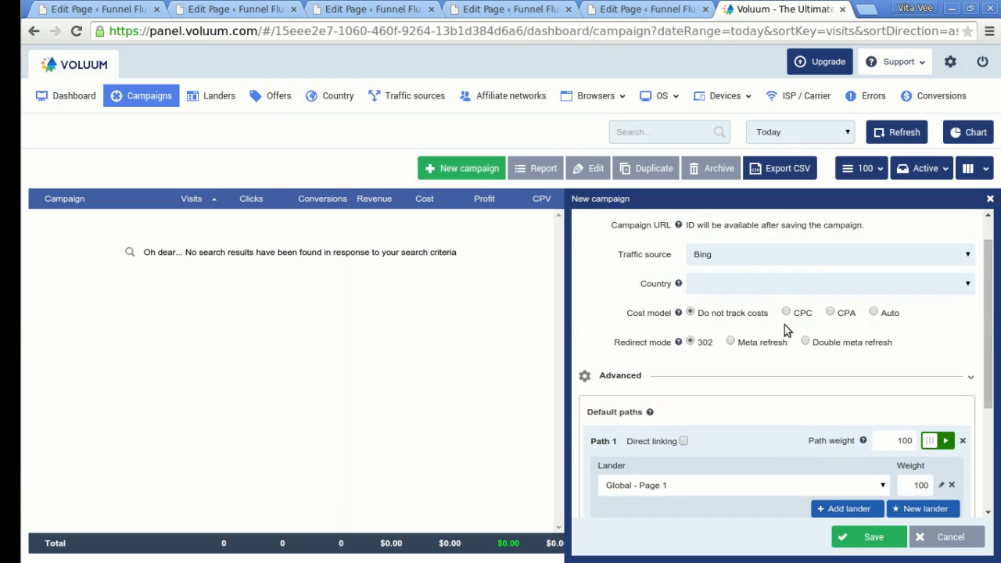
scroll(749, 308, "down", 5)
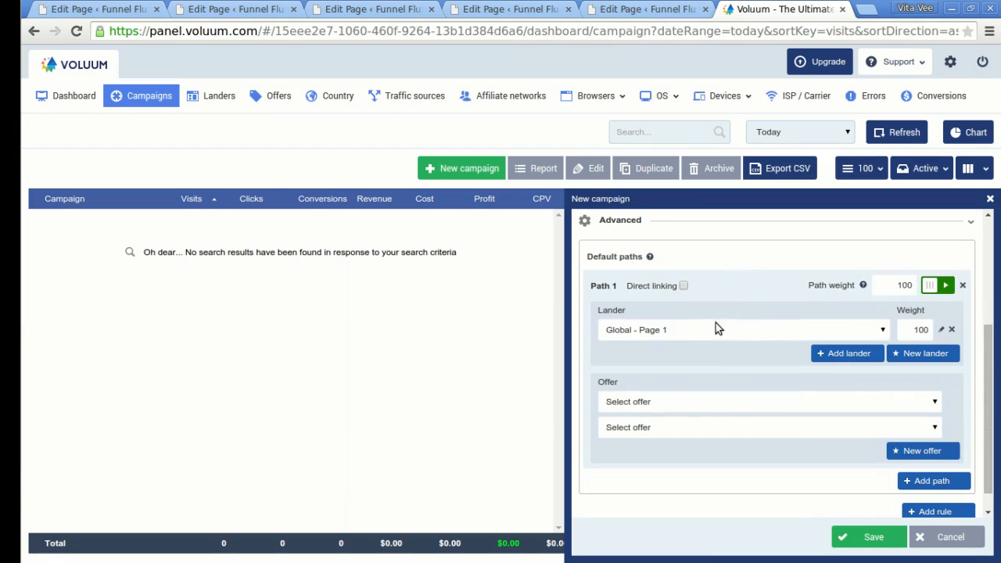
left_click(681, 404)
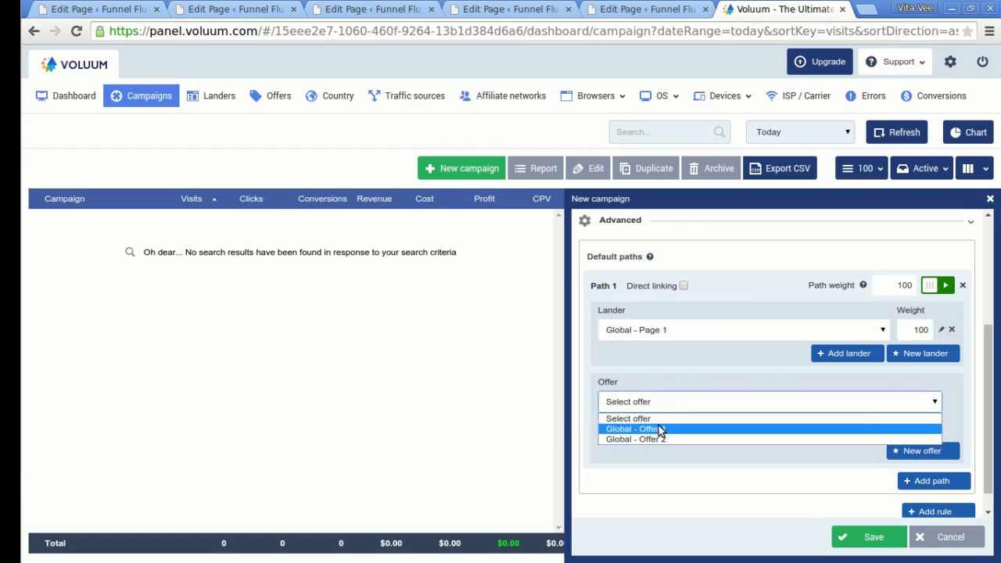
left_click(676, 428)
scroll(745, 362, "down", 1)
left_click(667, 404)
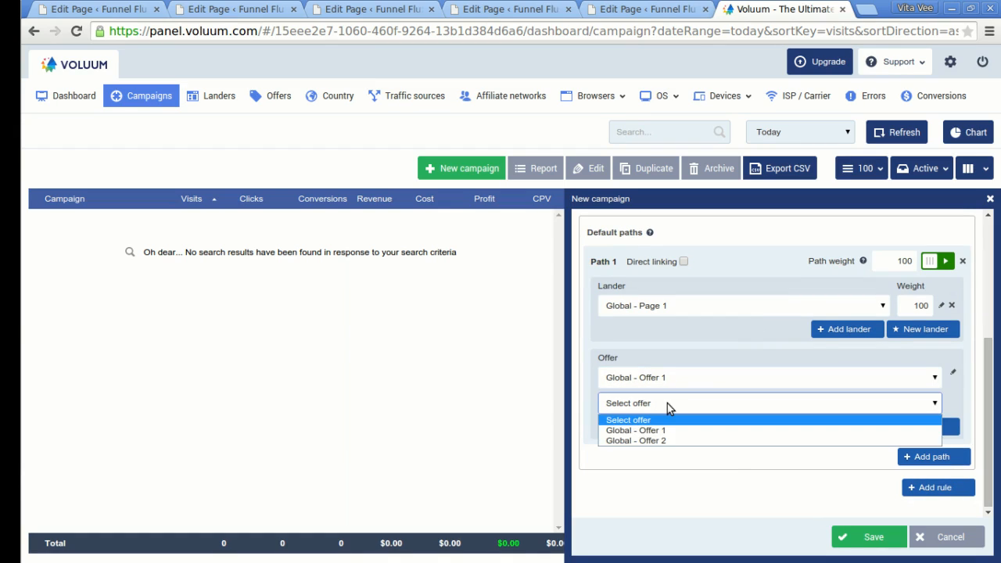
left_click(668, 441)
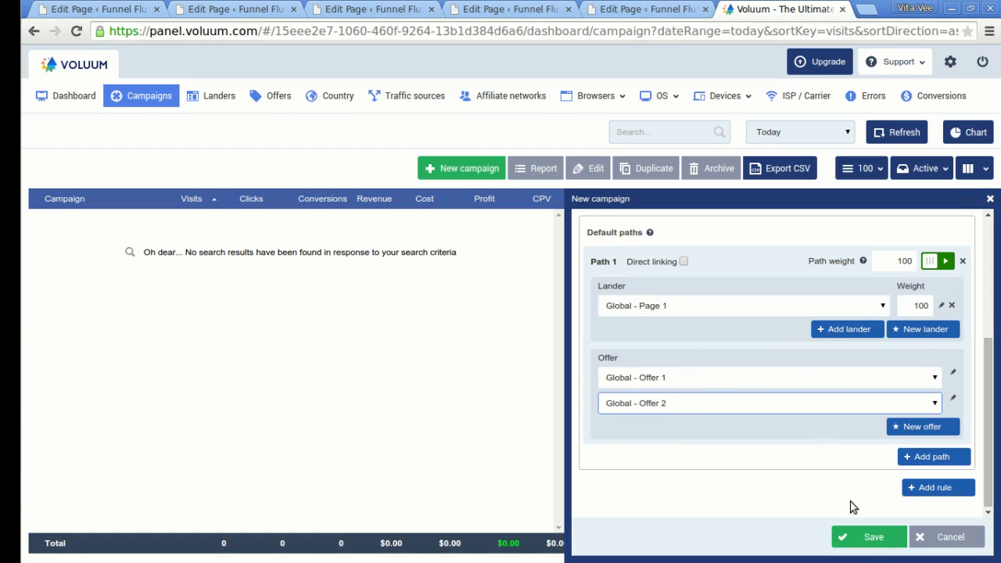
Save the Bing - Global - Test Campaign and copy its campaign URL.
left_click(871, 537)
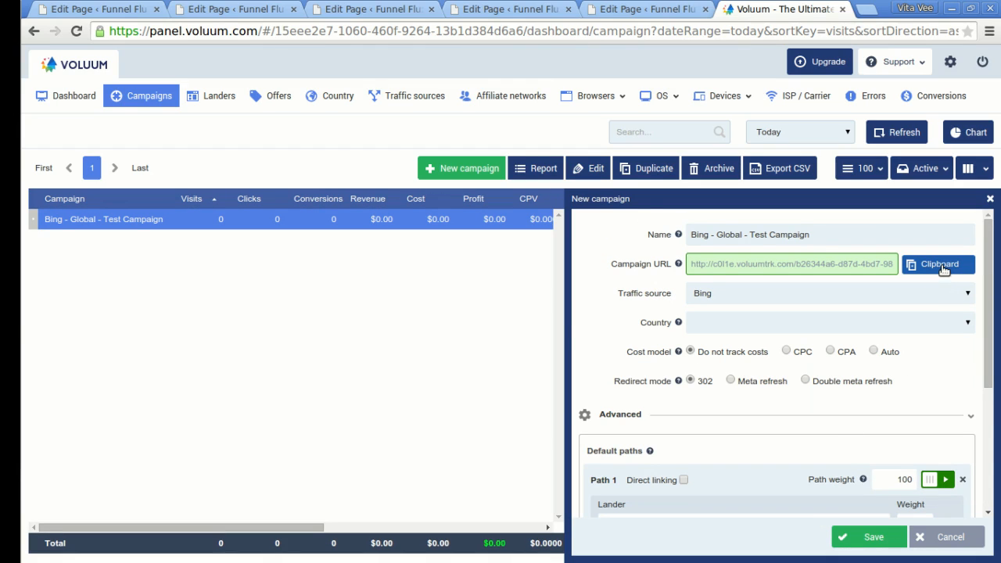
left_click(943, 266)
left_click(963, 539)
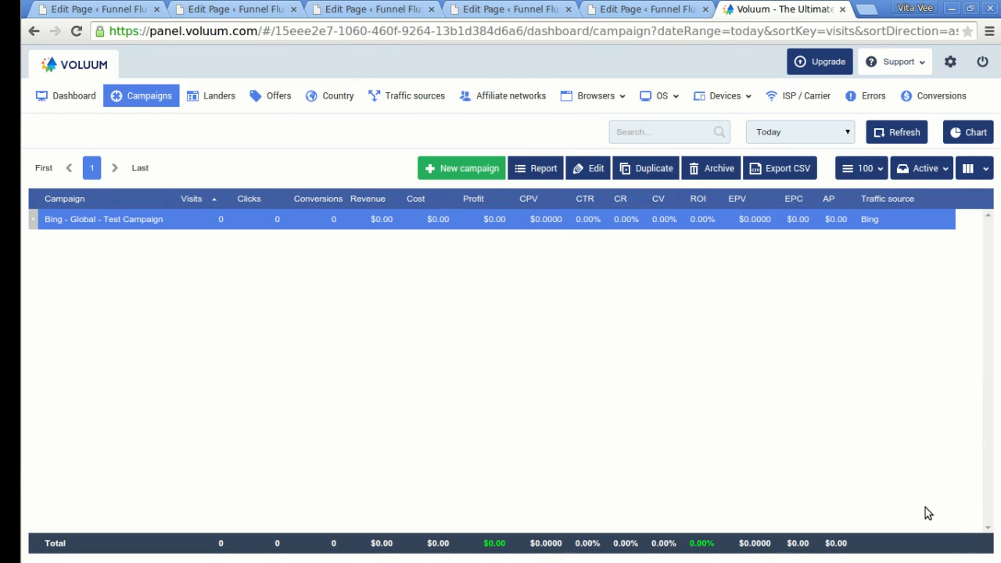
Load the campaign URL in a new tab with {keyword} replaced by test.
left_click(869, 9)
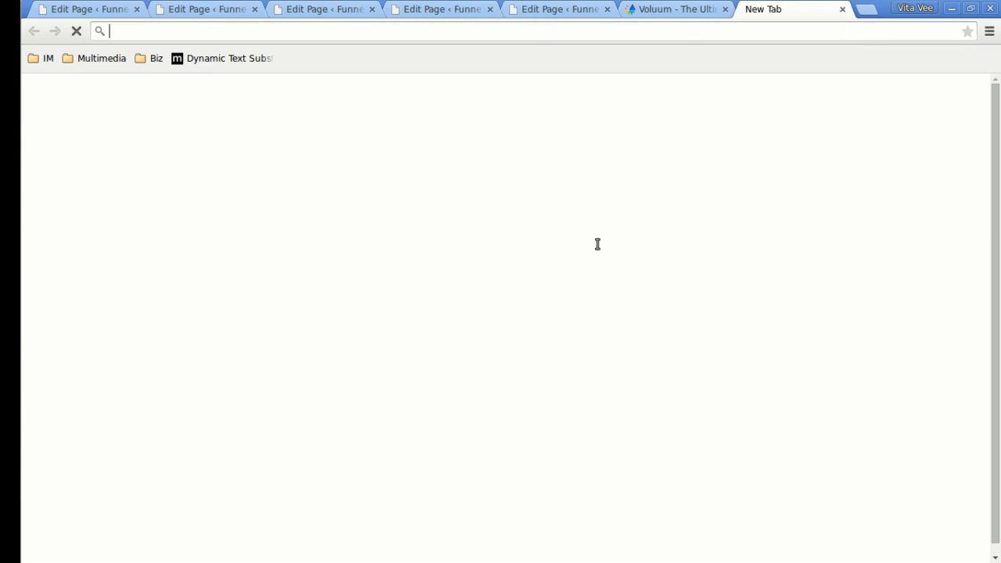
key("ctrl+v")
key("ctrl+shift+Left")
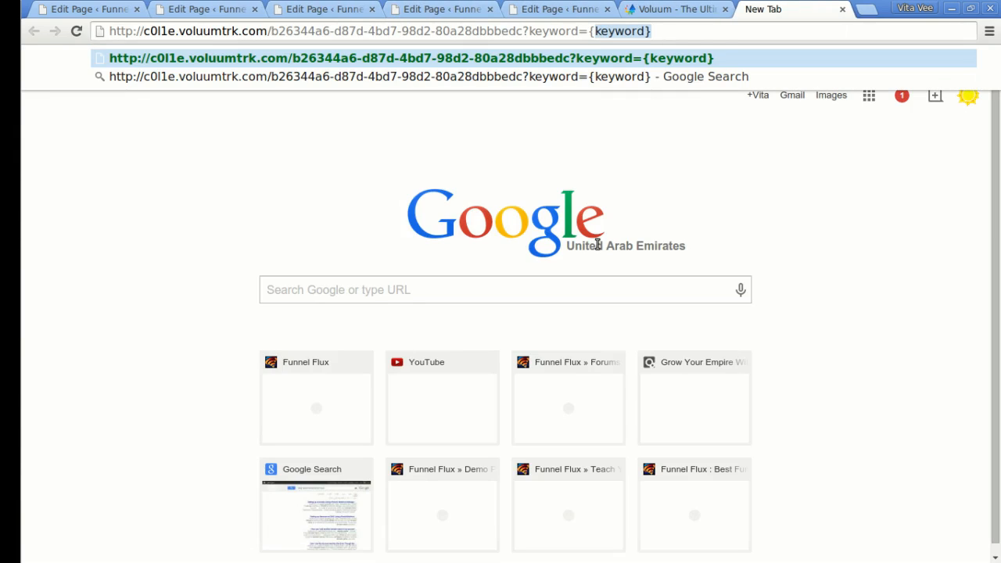
type("test")
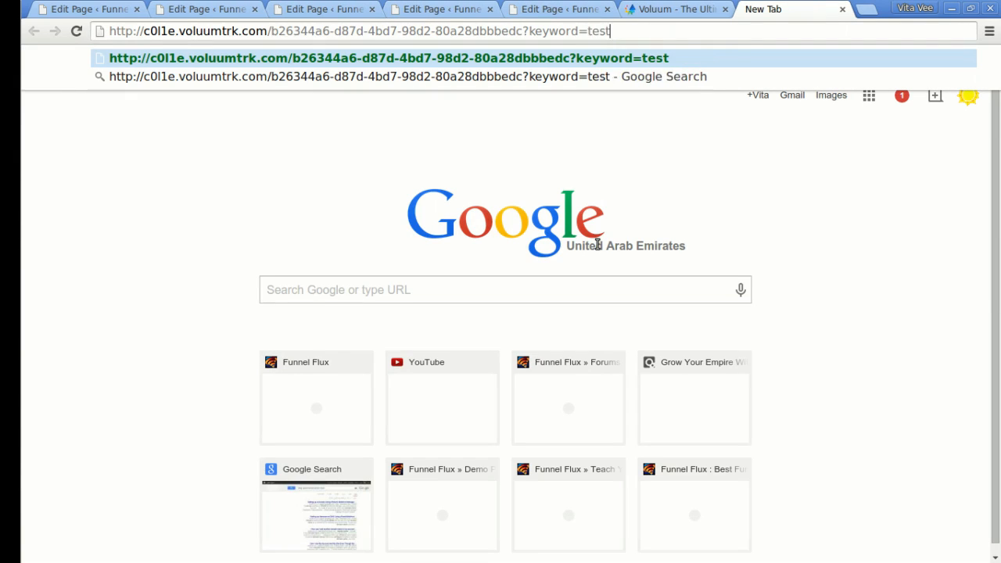
key("Return")
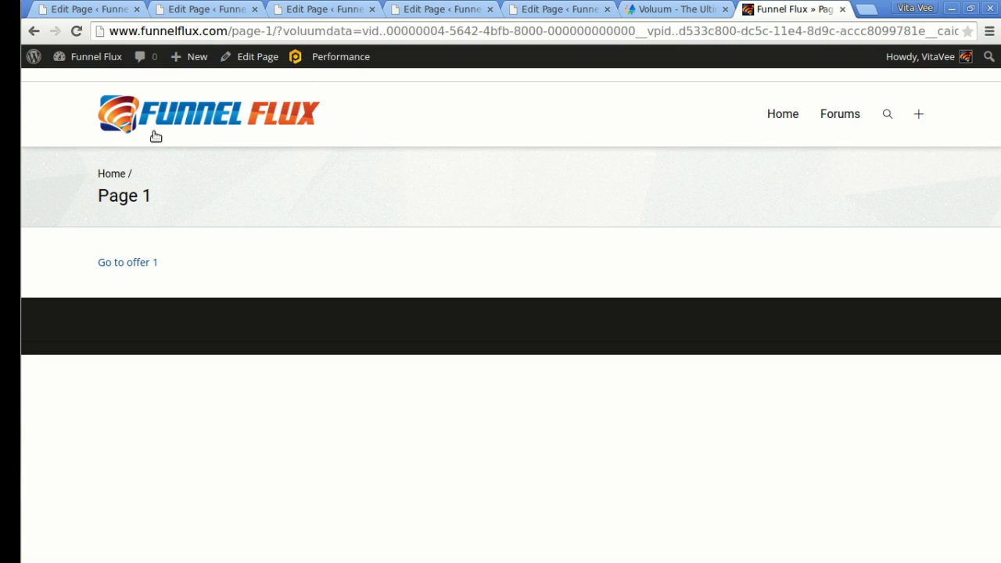
Follow through to Offer 1, then refresh Voluum's campaign stats.
left_click(131, 264)
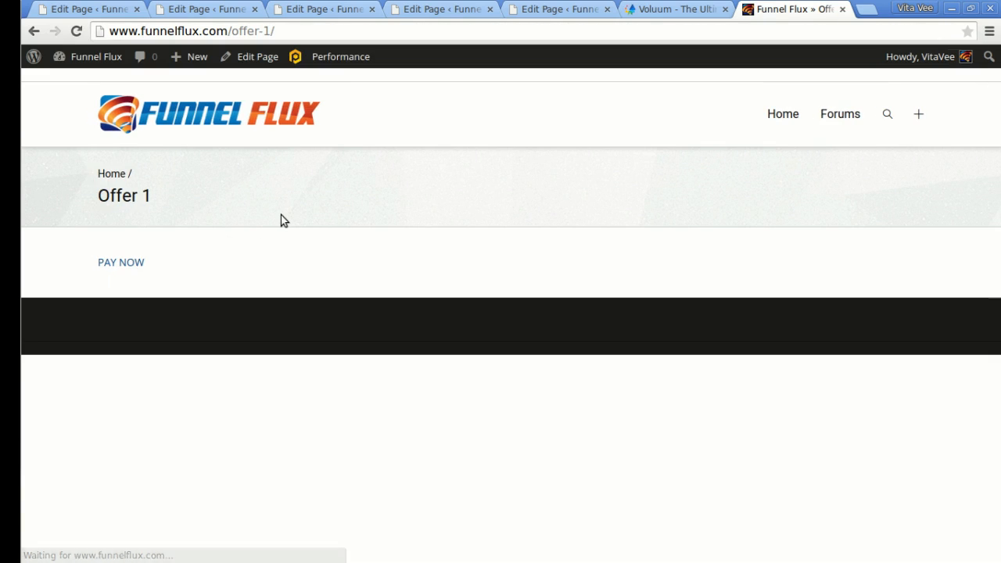
left_click(654, 8)
left_click(905, 136)
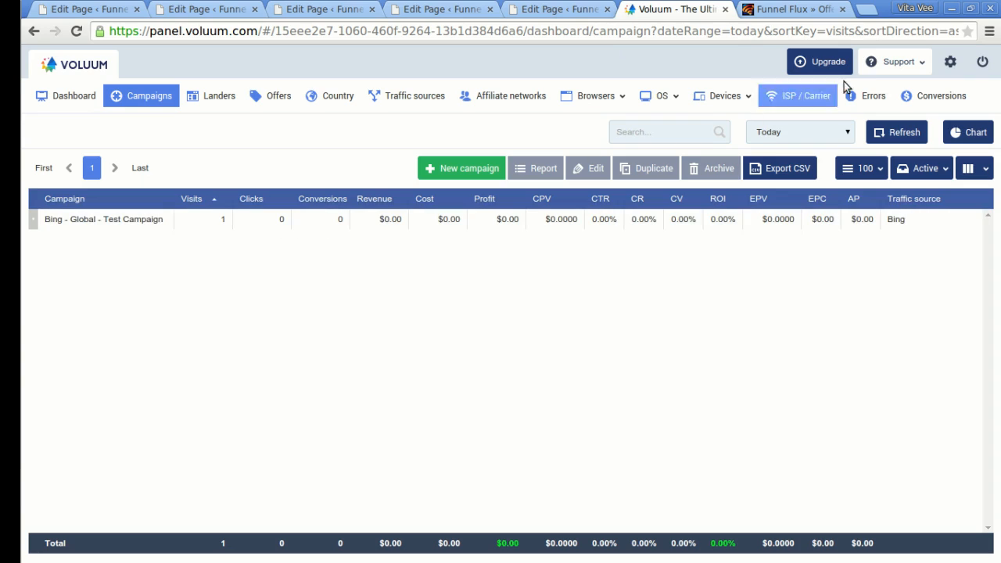
Refresh stats until the campaign shows 1 click, then pay for Offer 1 to reach Thank You 1.
left_click(904, 135)
left_click(904, 134)
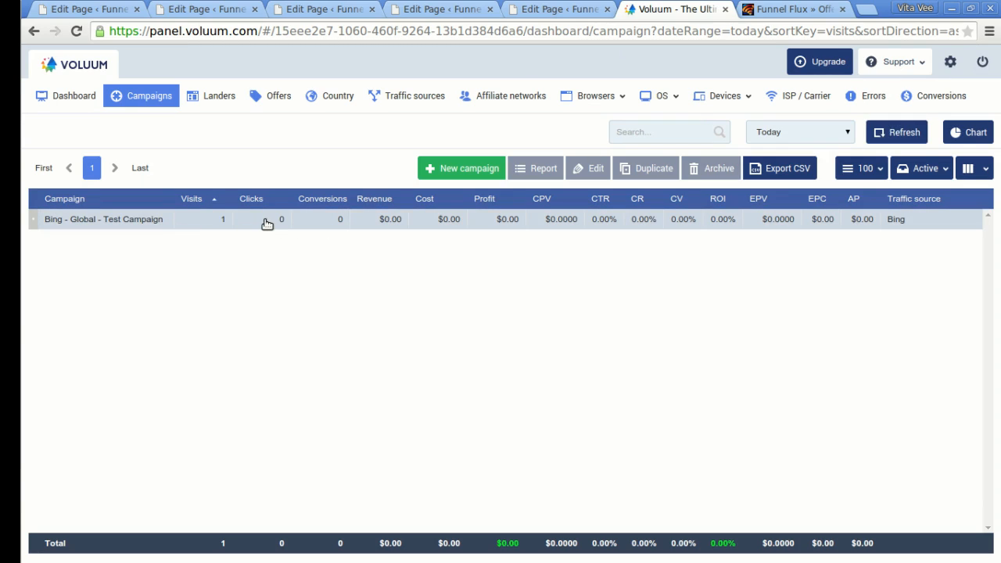
left_click(894, 133)
left_click(881, 133)
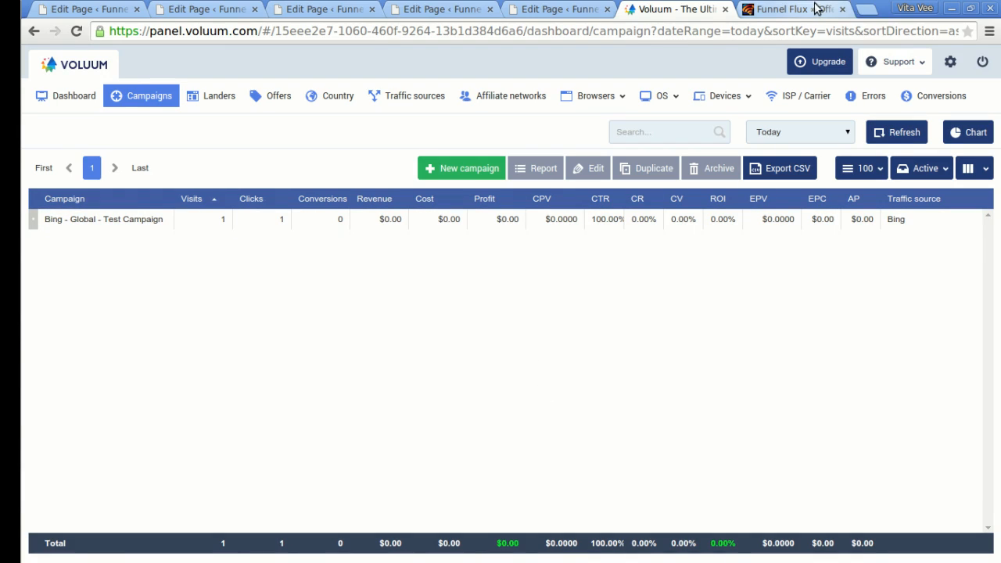
left_click(791, 9)
left_click(120, 264)
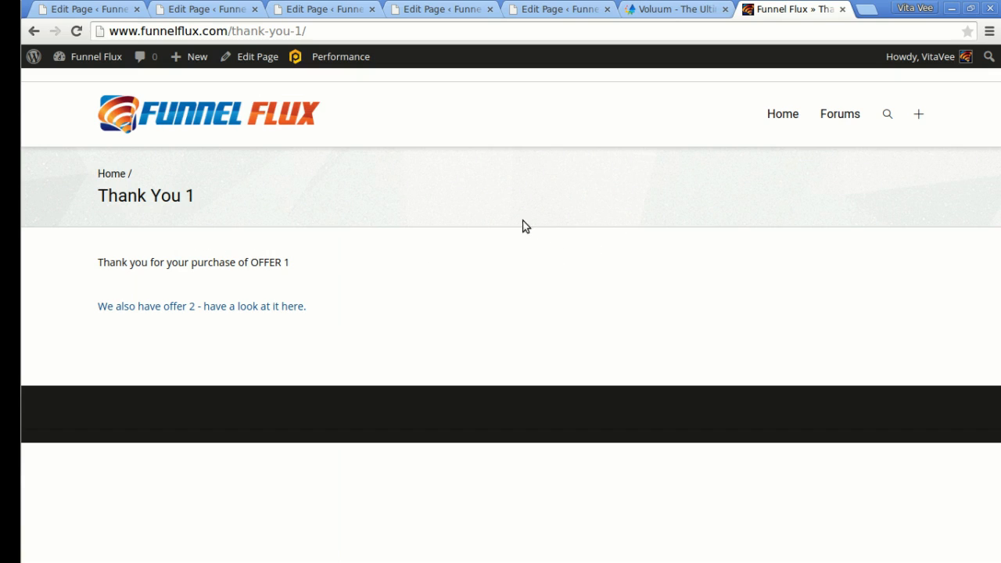
Return to Voluum's campaign list showing 1 visit, 1 click and 0 conversions.
left_click(649, 9)
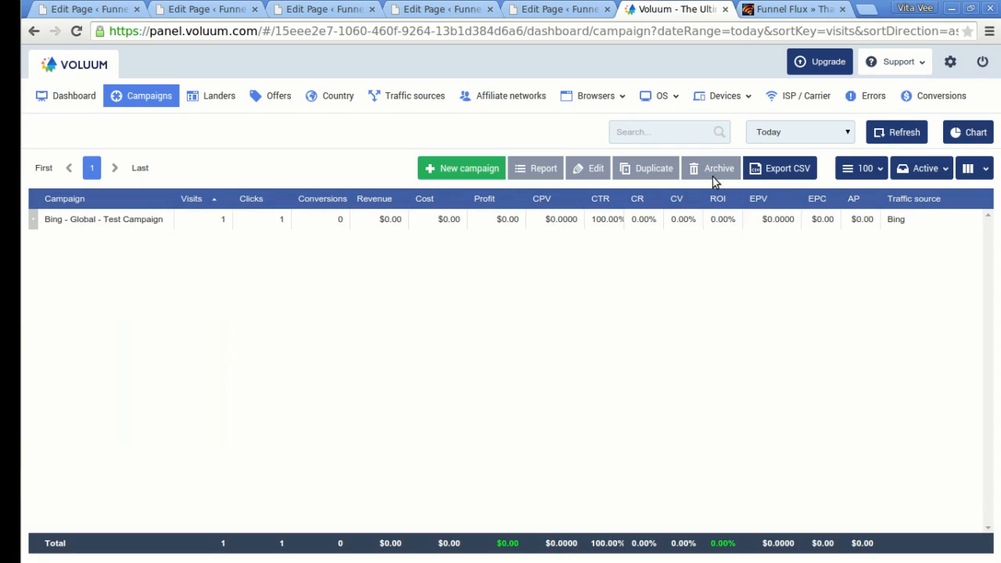
Refresh until the test campaign shows 1 conversion and $1.00 revenue, then return to Thank You 1.
left_click(892, 133)
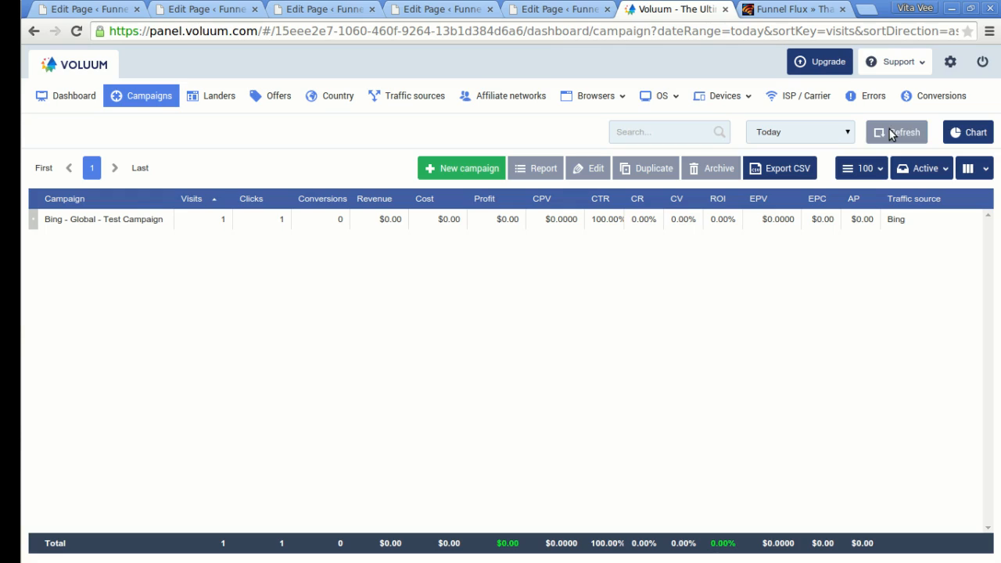
left_click(892, 133)
left_click(892, 133)
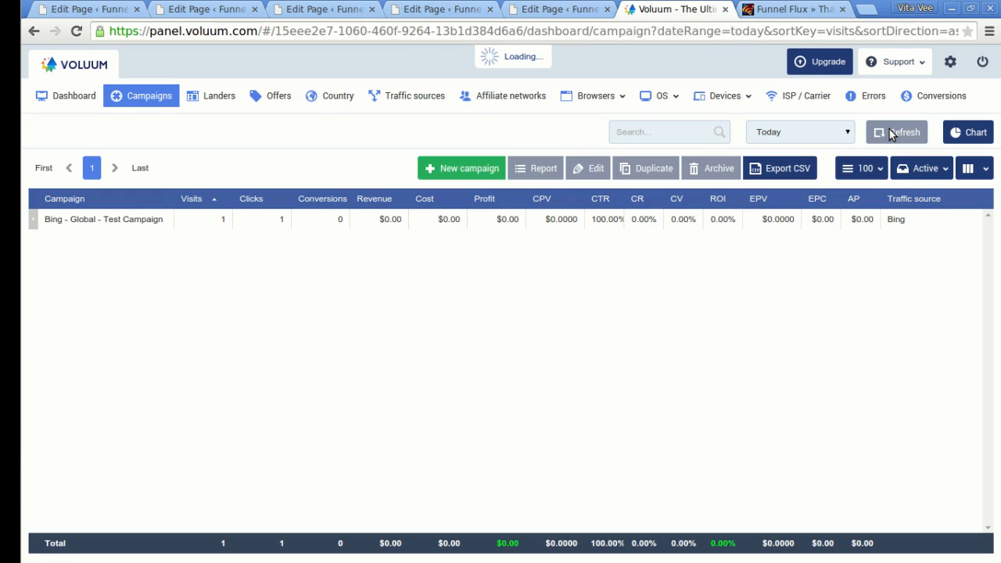
left_click(892, 133)
left_click(892, 133)
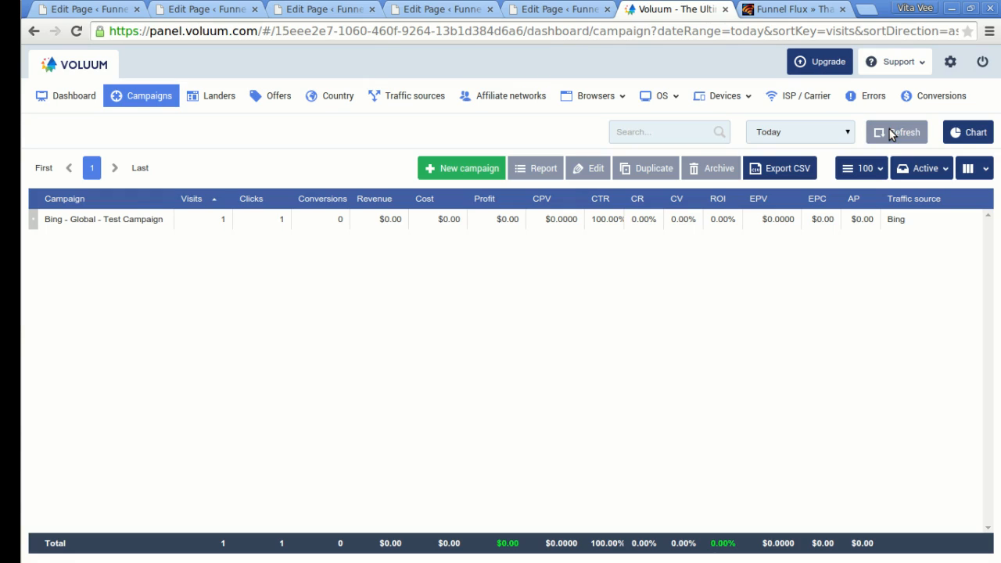
left_click(892, 133)
left_click(892, 133)
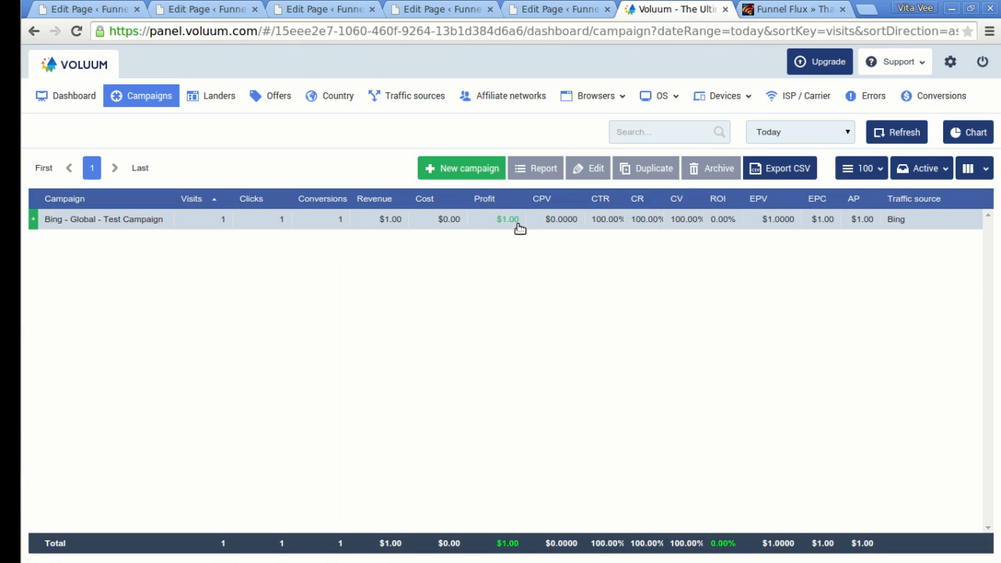
left_click(767, 9)
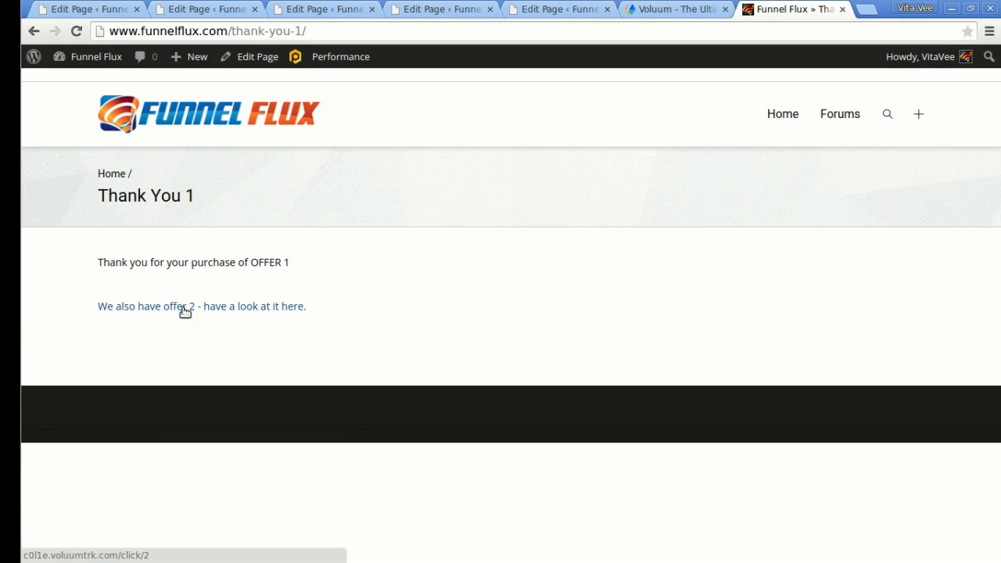
Open Offer 2 from Thank You 1, decline it via No thanks, then return to Voluum.
left_click(253, 310)
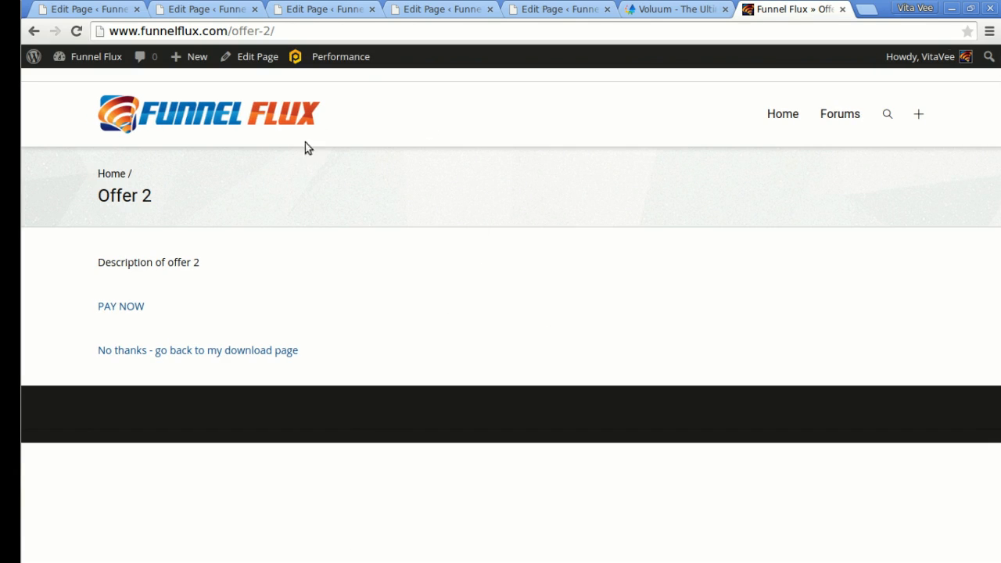
left_click(251, 350)
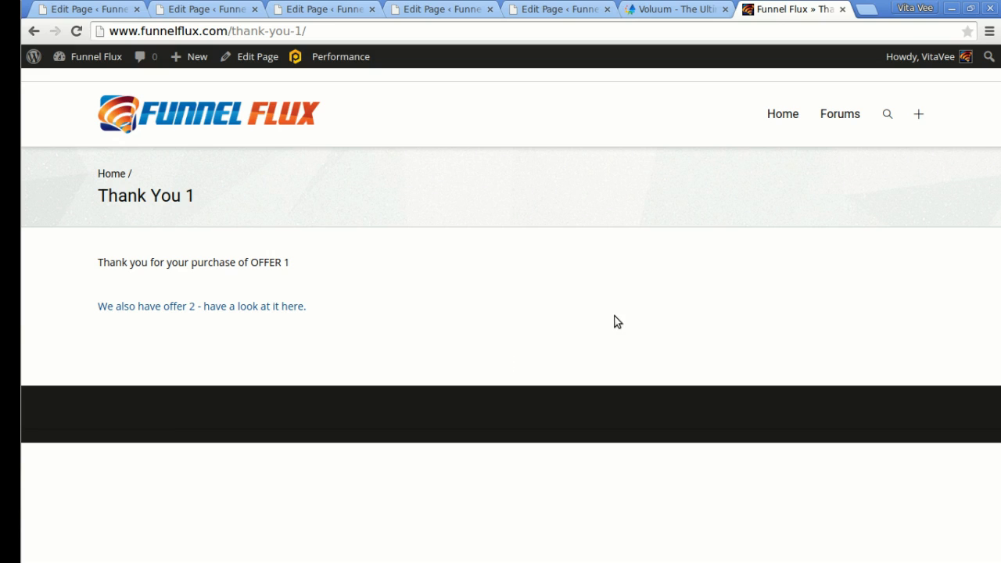
left_click(665, 10)
Refresh the campaign stats until they show 2 clicks, 2 conversions and $11.00 revenue.
left_click(903, 132)
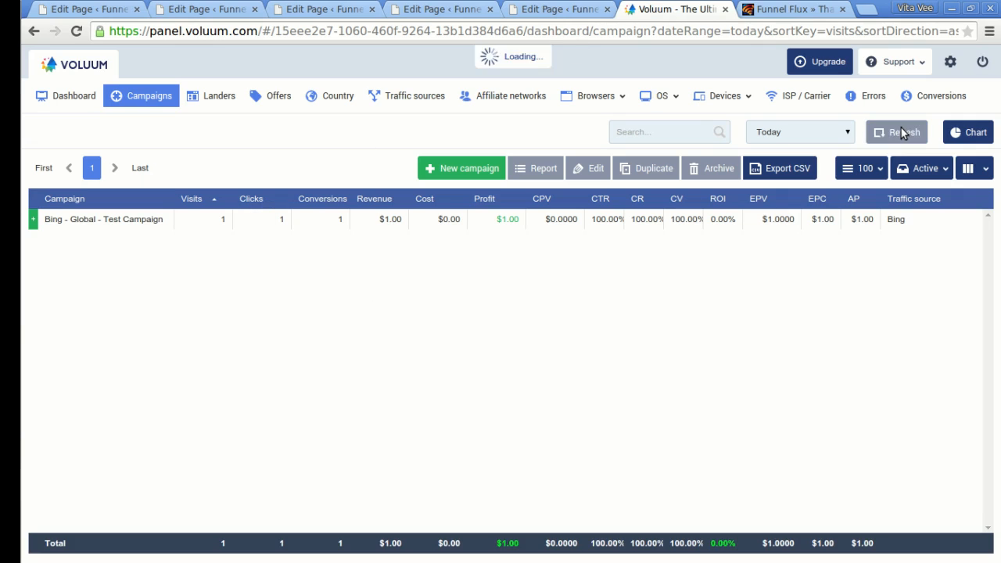
left_click(902, 131)
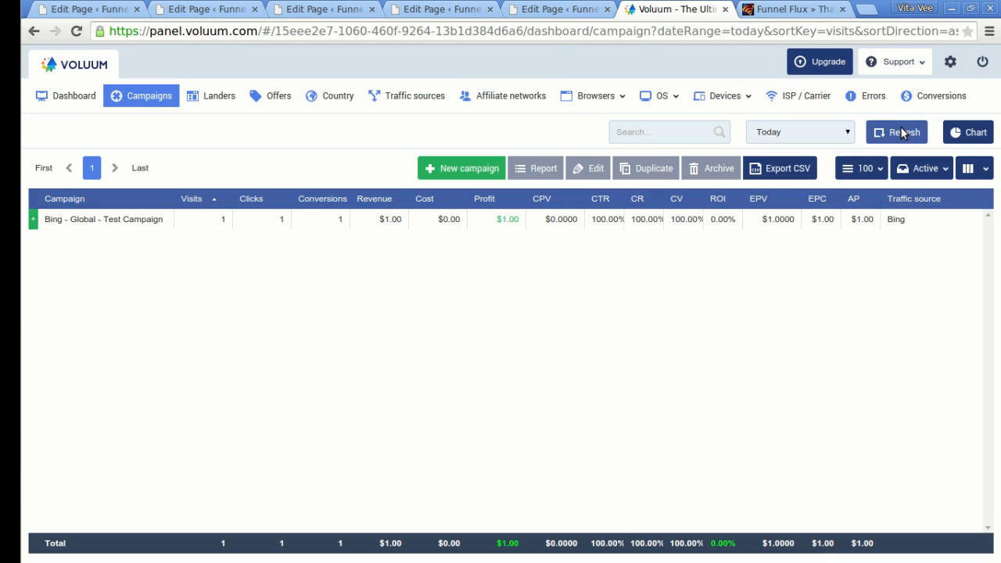
left_click(901, 131)
left_click(901, 130)
left_click(901, 129)
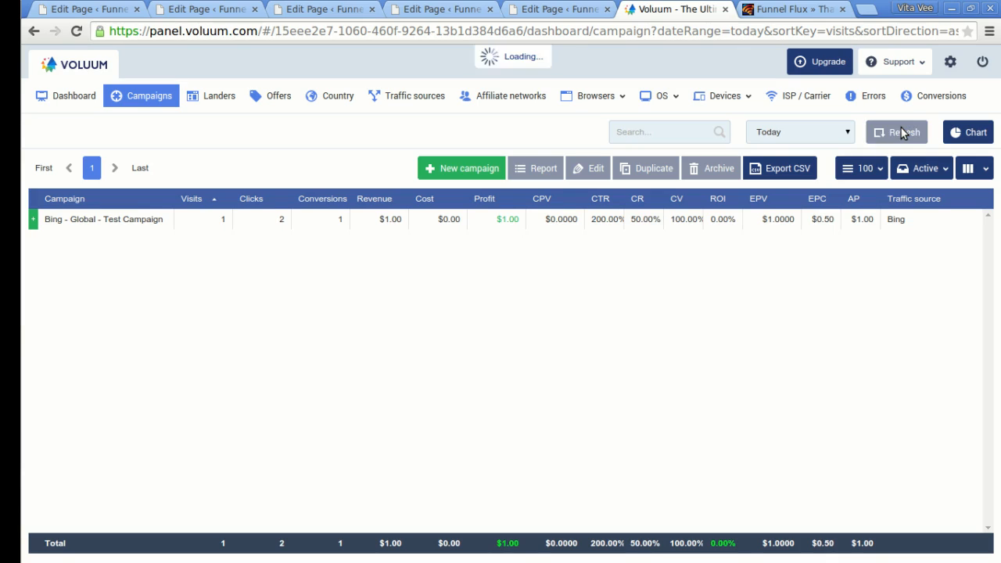
left_click(900, 129)
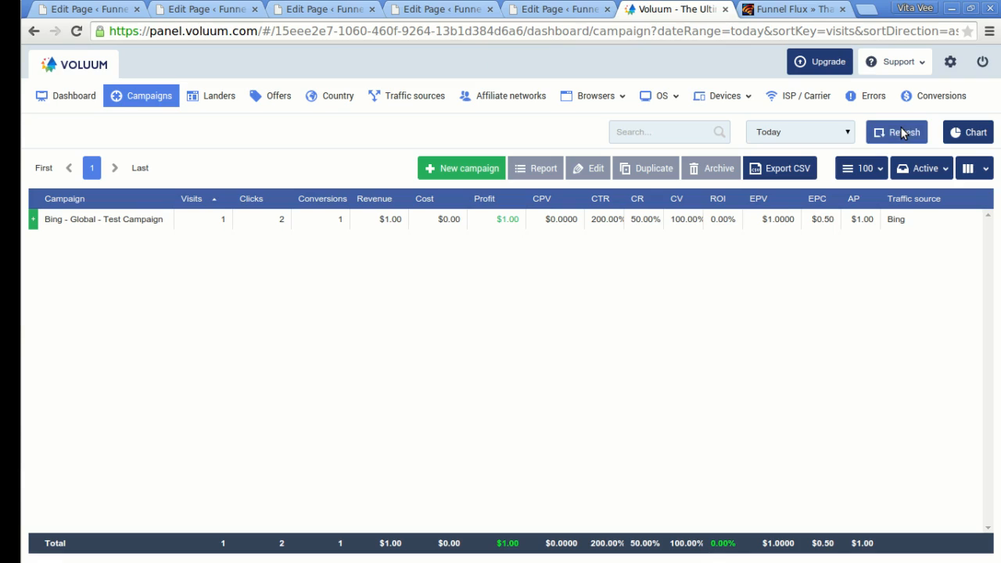
left_click(900, 129)
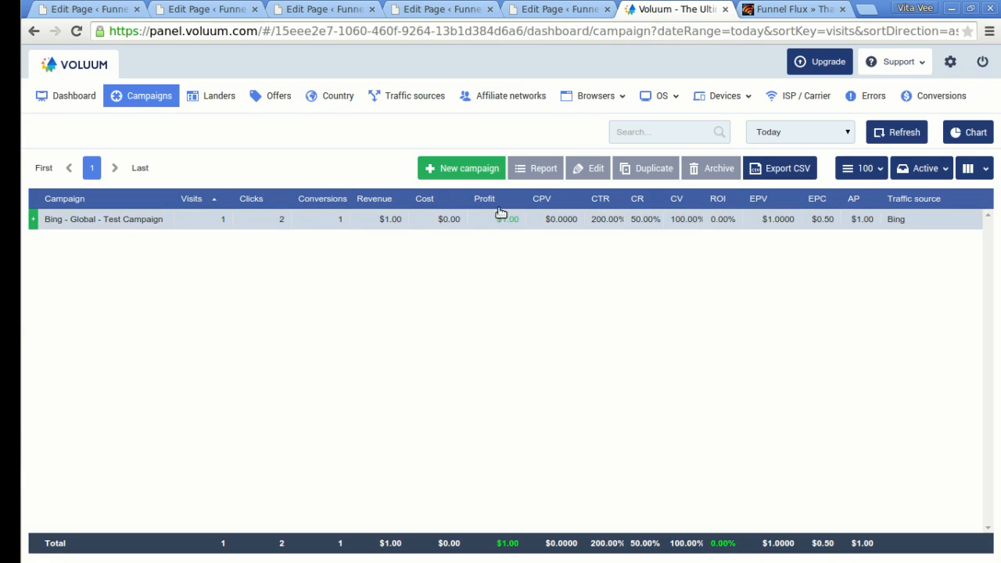
left_click(907, 135)
left_click(910, 137)
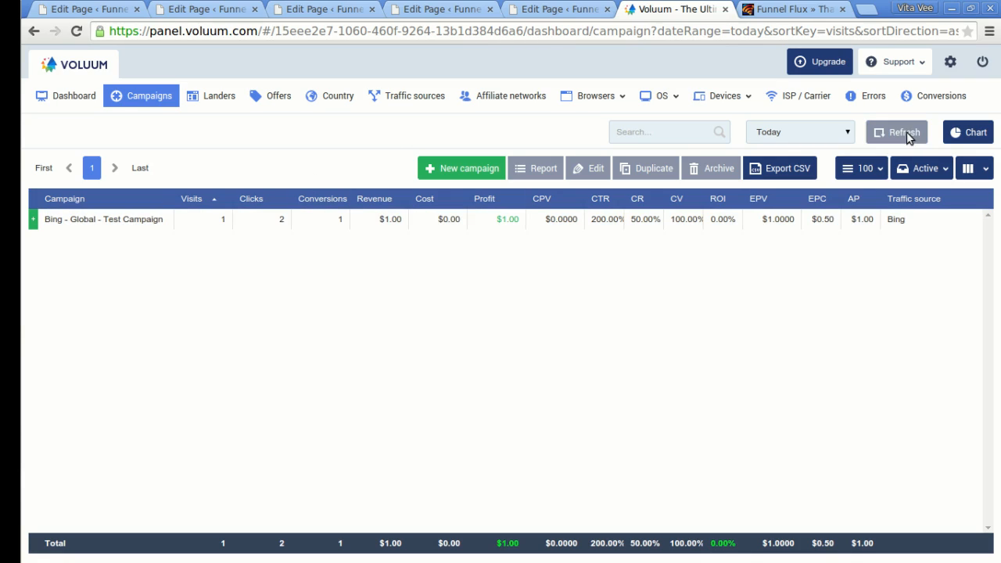
left_click(902, 135)
left_click(903, 135)
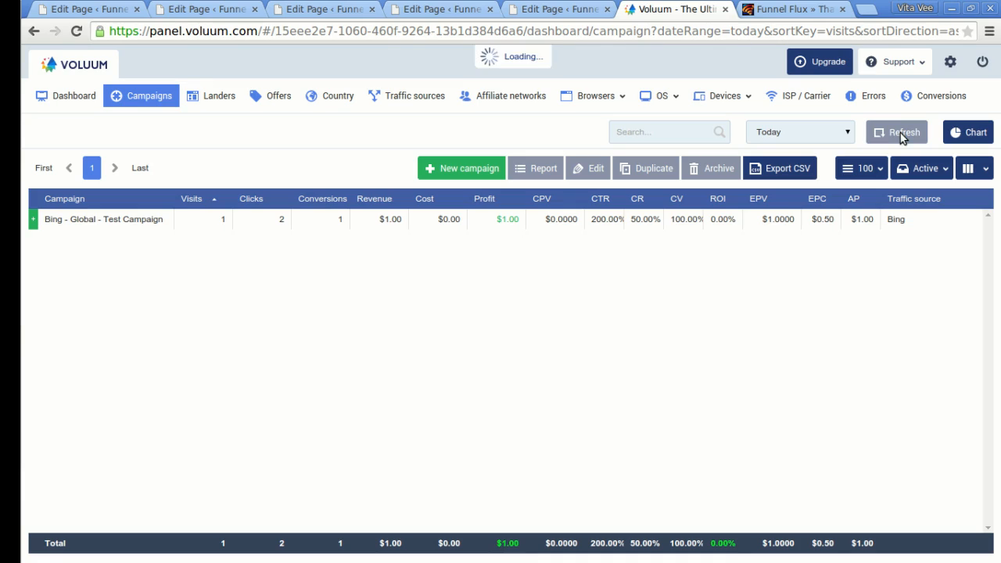
left_click(902, 136)
left_click(901, 135)
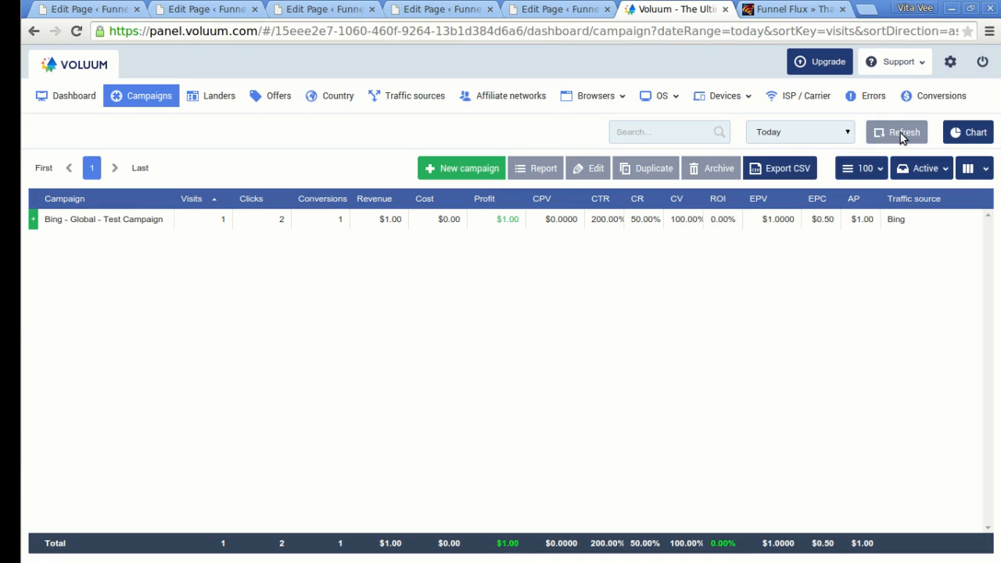
left_click(900, 135)
left_click(900, 134)
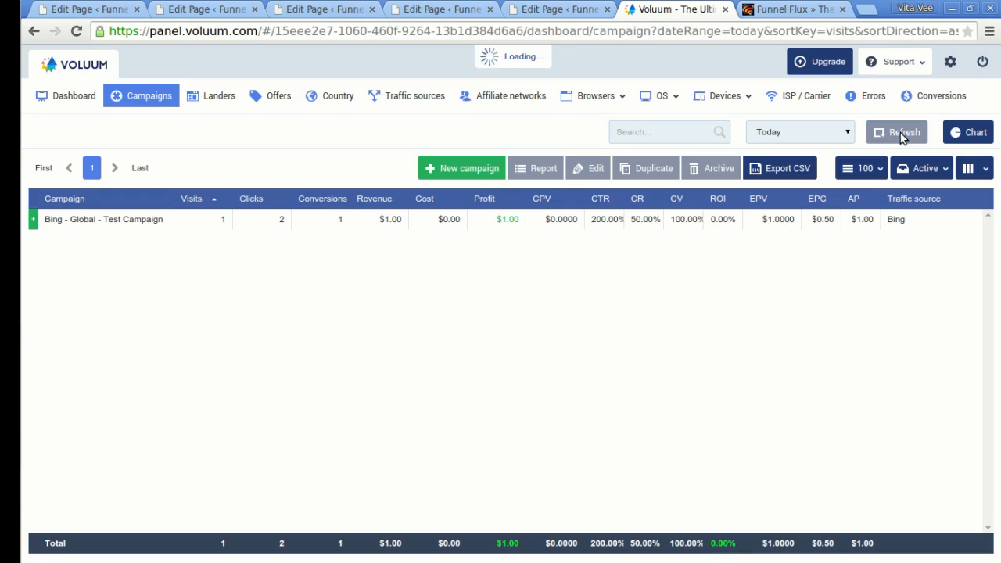
left_click(901, 135)
left_click(901, 134)
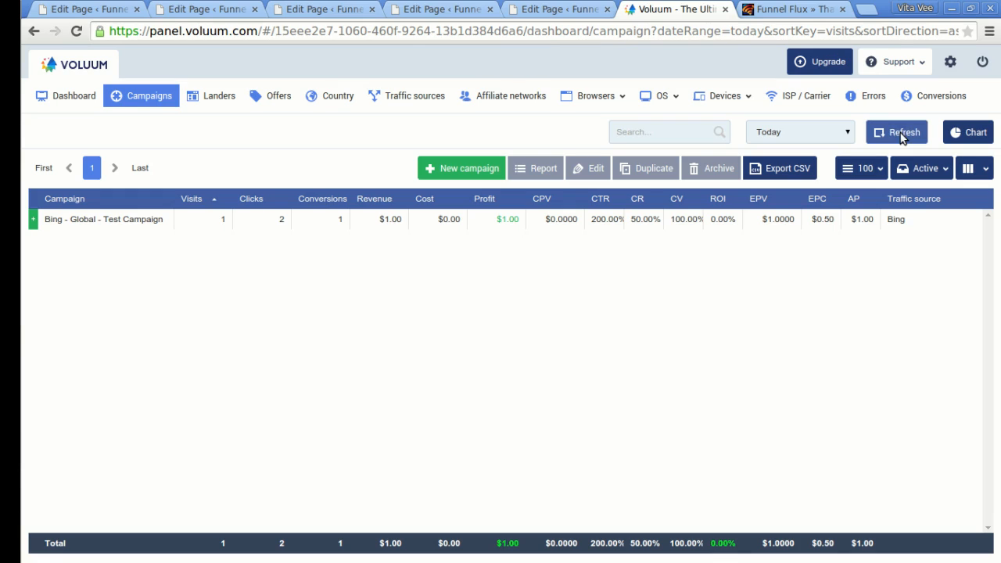
left_click(900, 133)
left_click(901, 133)
left_click(900, 133)
left_click(901, 133)
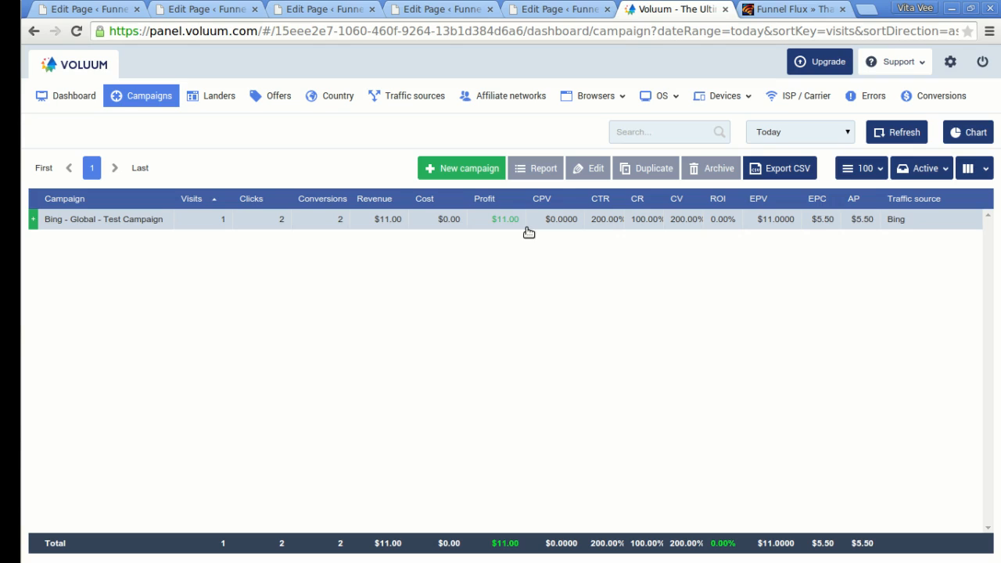
Reopen Offer 2 via 'have a look at it here', decline it, and return to Voluum.
left_click(791, 9)
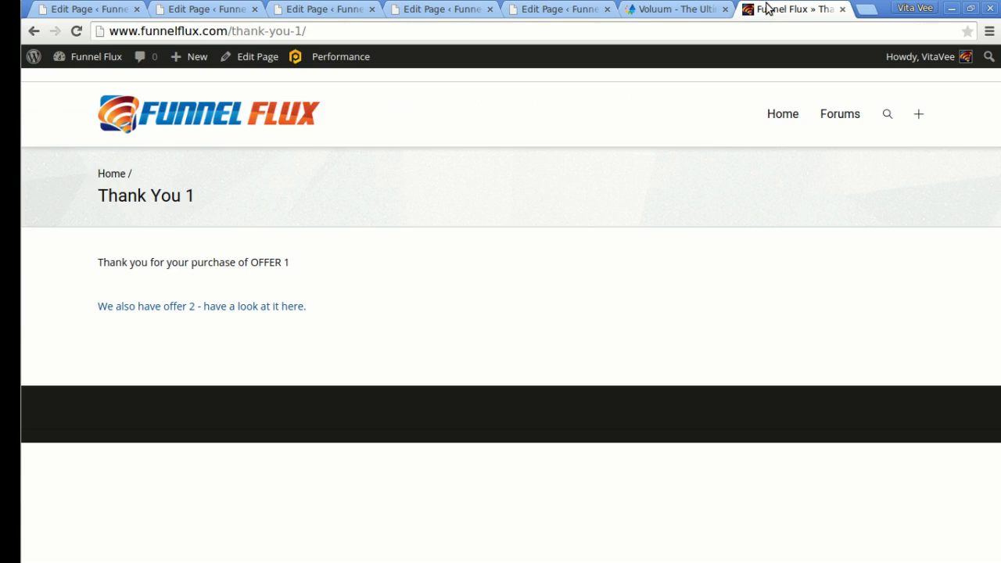
left_click(268, 307)
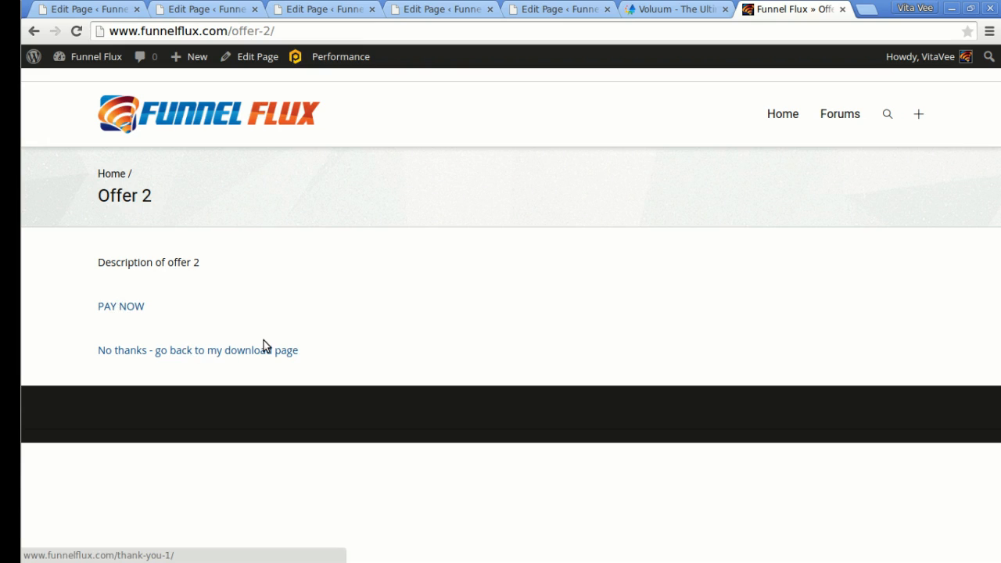
left_click(237, 353)
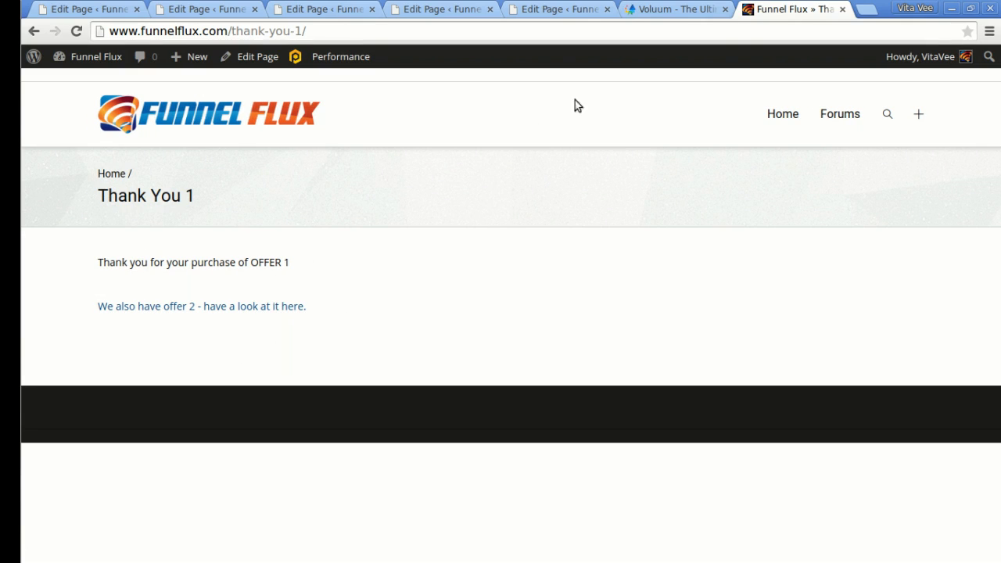
left_click(656, 8)
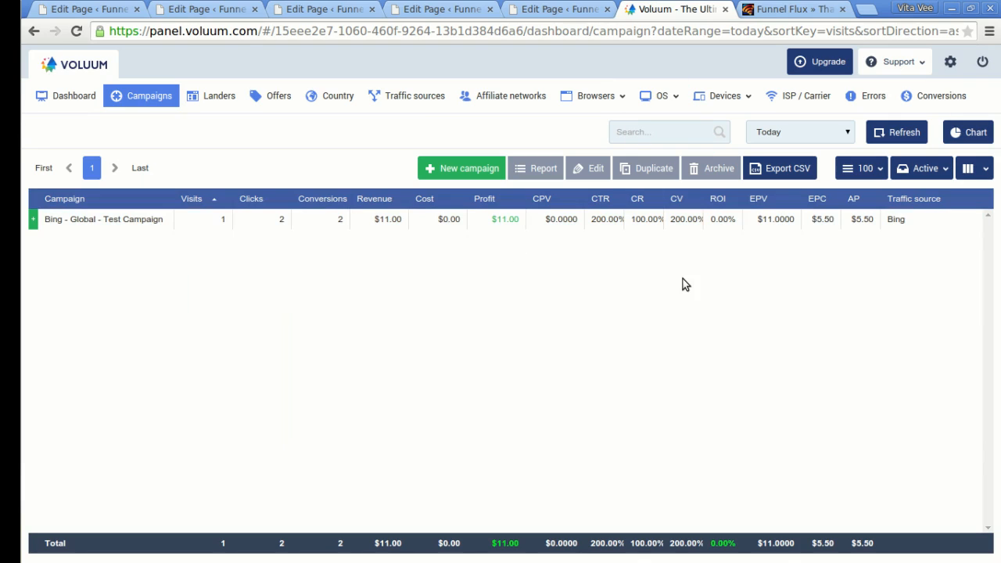
Refresh Voluum's test campaign until it shows 3 clicks, 3 conversions and $21.00 revenue.
left_click(899, 132)
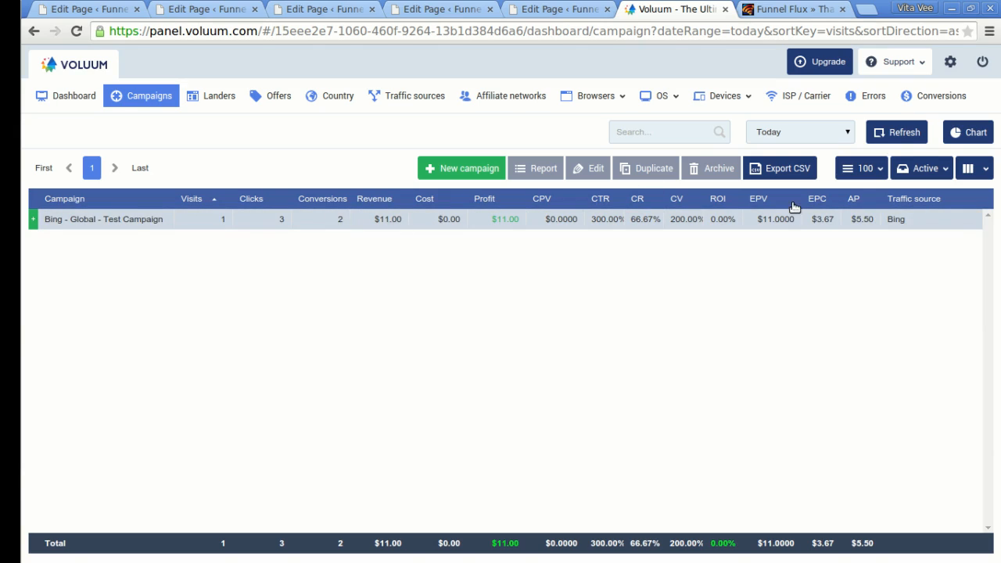
left_click(901, 131)
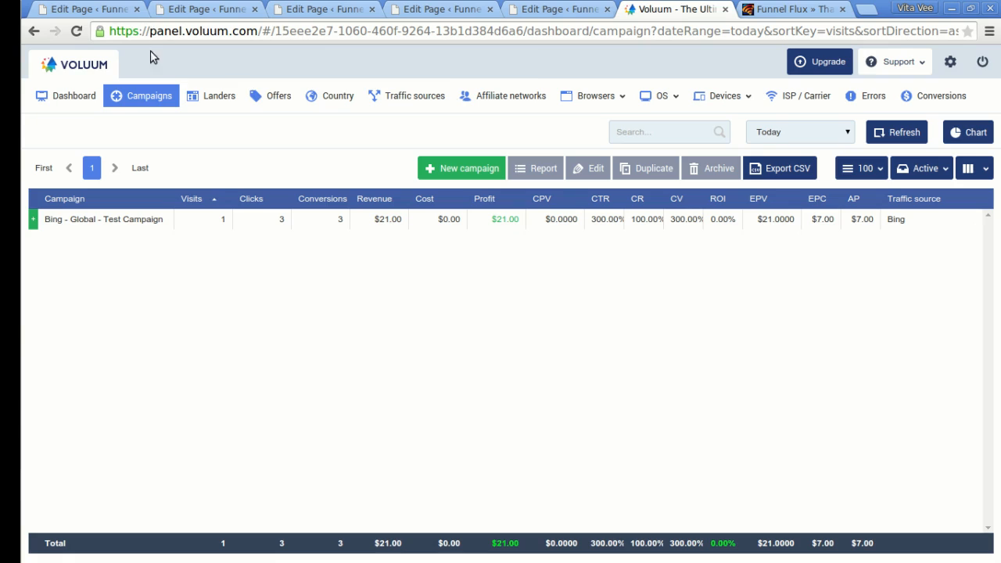
left_click(869, 11)
Log in to the Funnel Flux admin at tr.funnelflux.com/admin and show the Flux Landers list.
type("tr.")
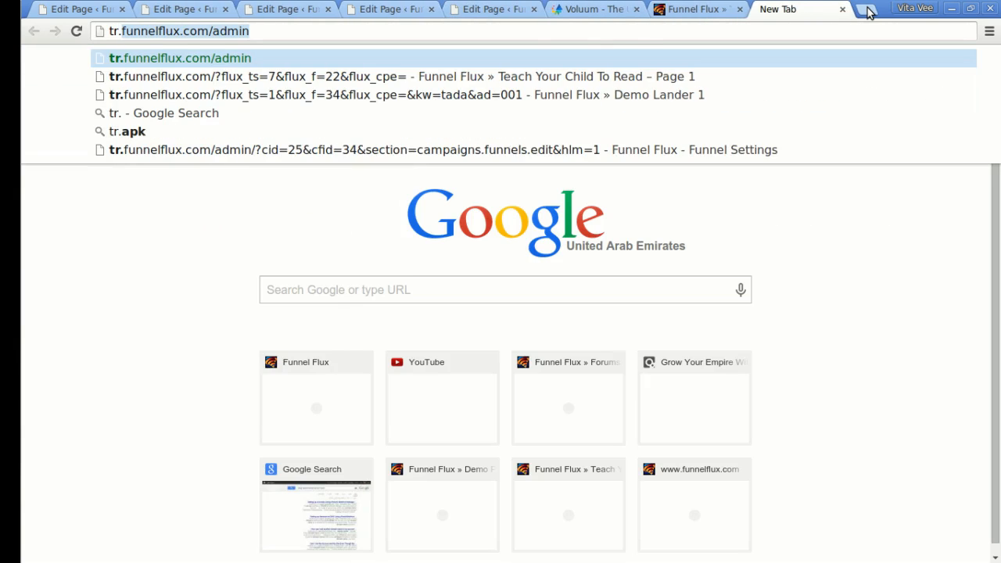
key("Return")
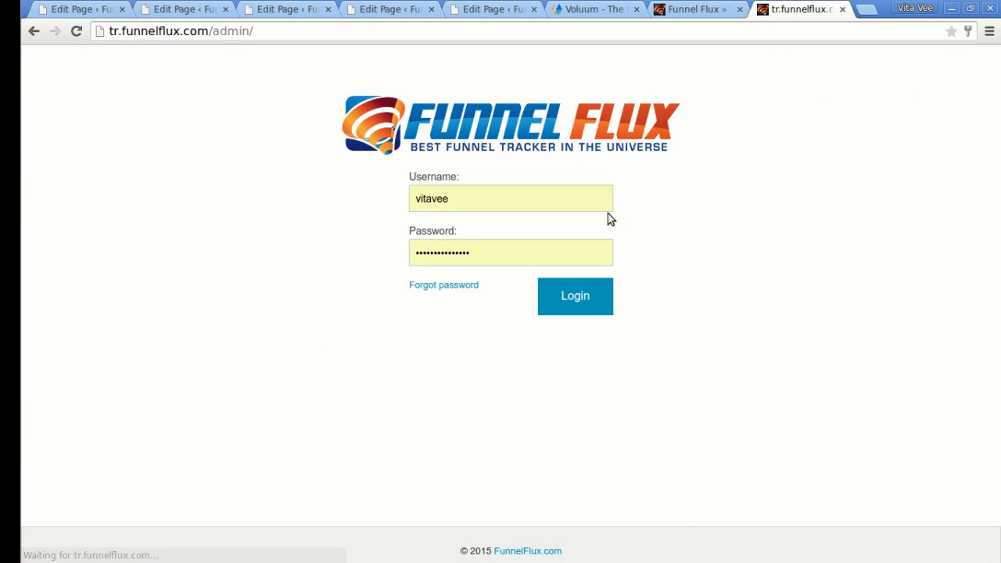
left_click(585, 300)
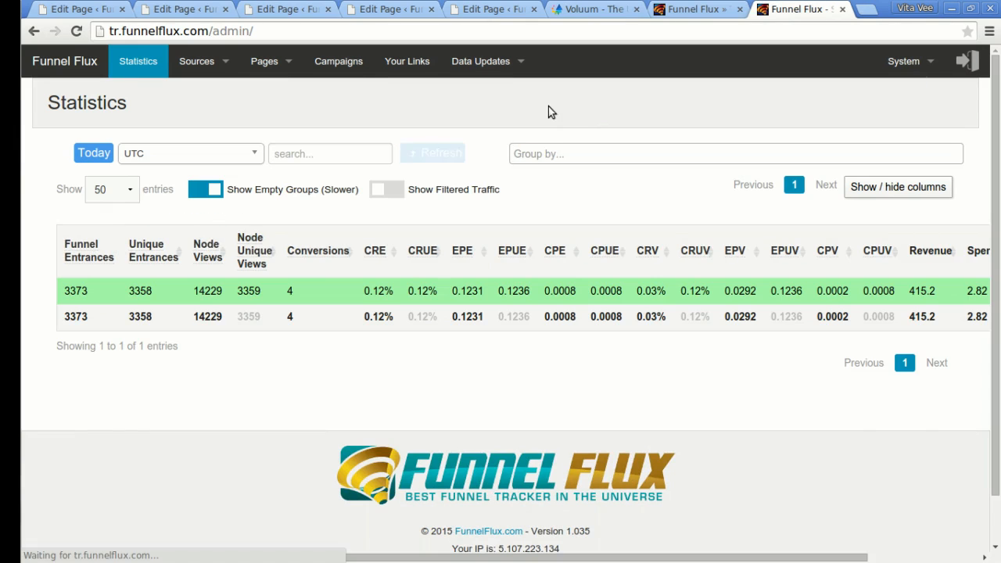
mouse_move(265, 68)
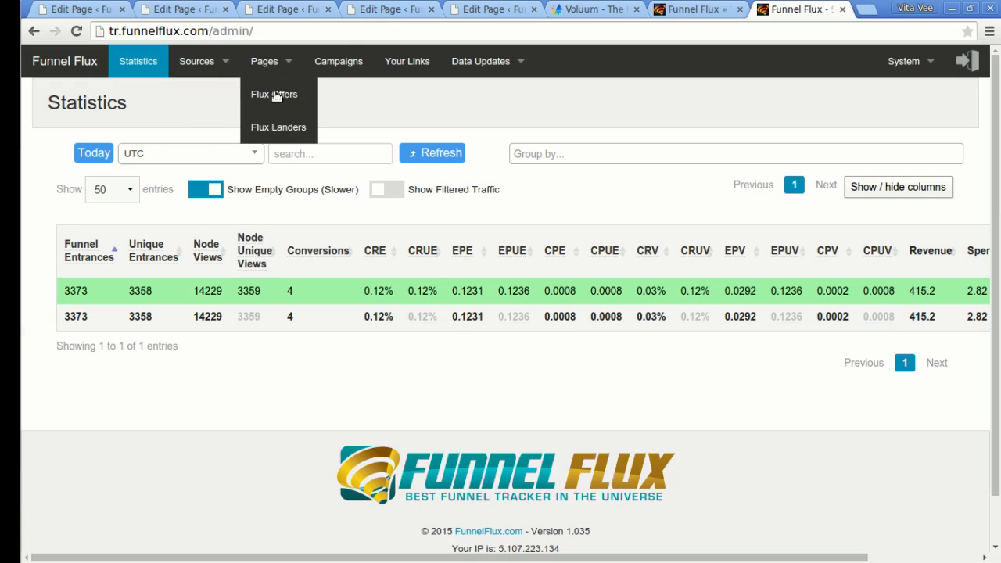
left_click(279, 127)
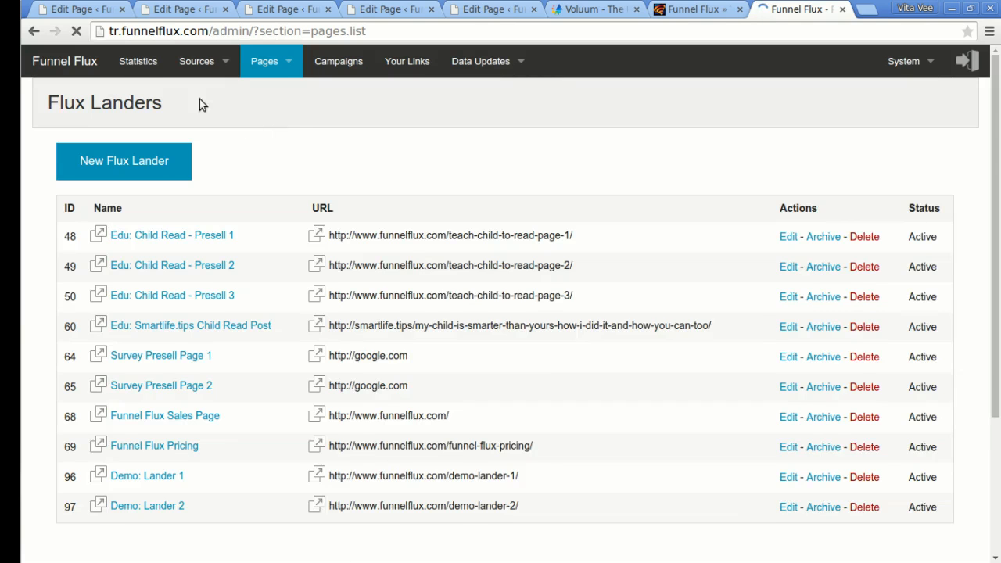
Check the published WordPress Page 1 and its web address.
left_click(81, 9)
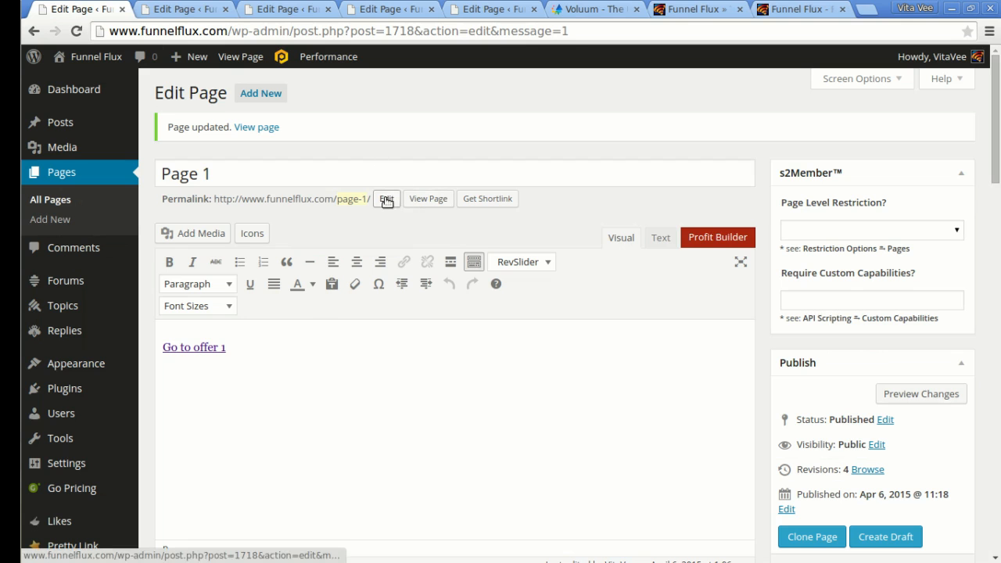
left_click(263, 129)
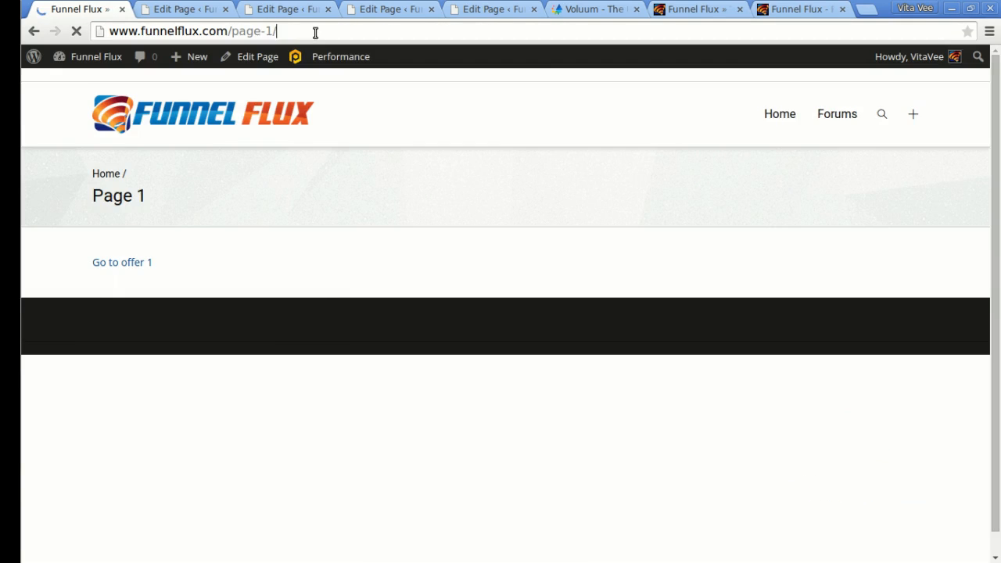
left_click(804, 9)
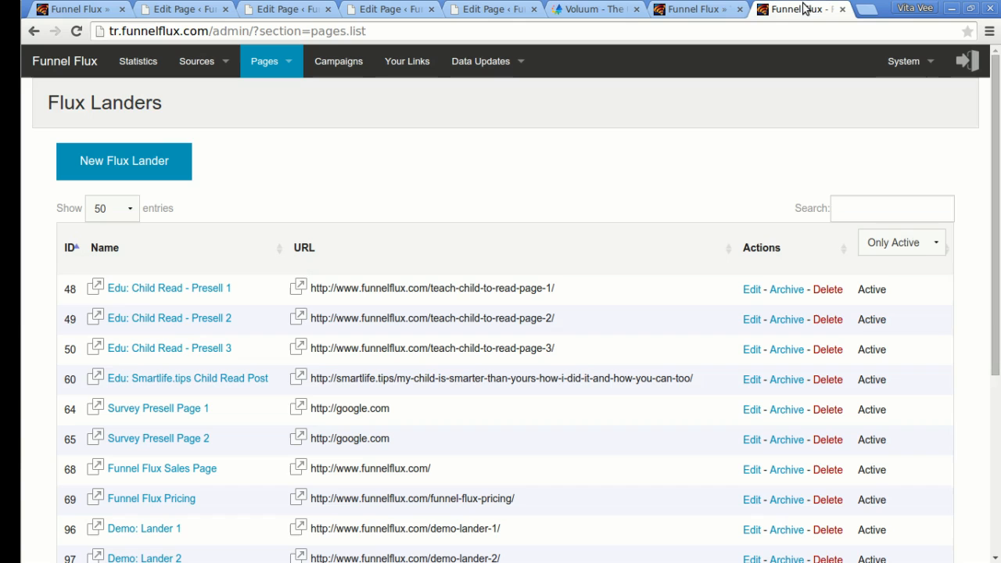
left_click(124, 159)
left_click(159, 258)
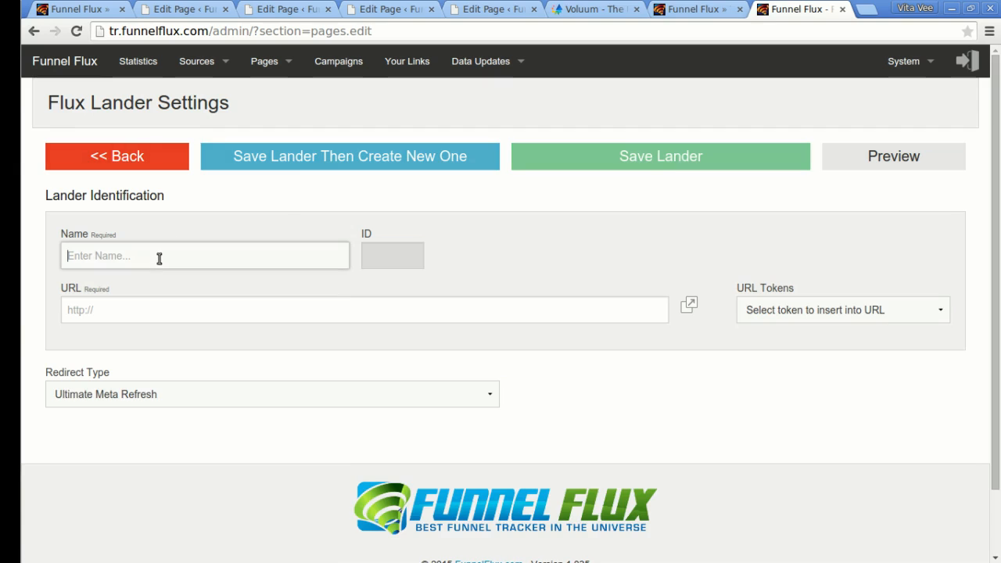
type("Page 1")
key("Tab")
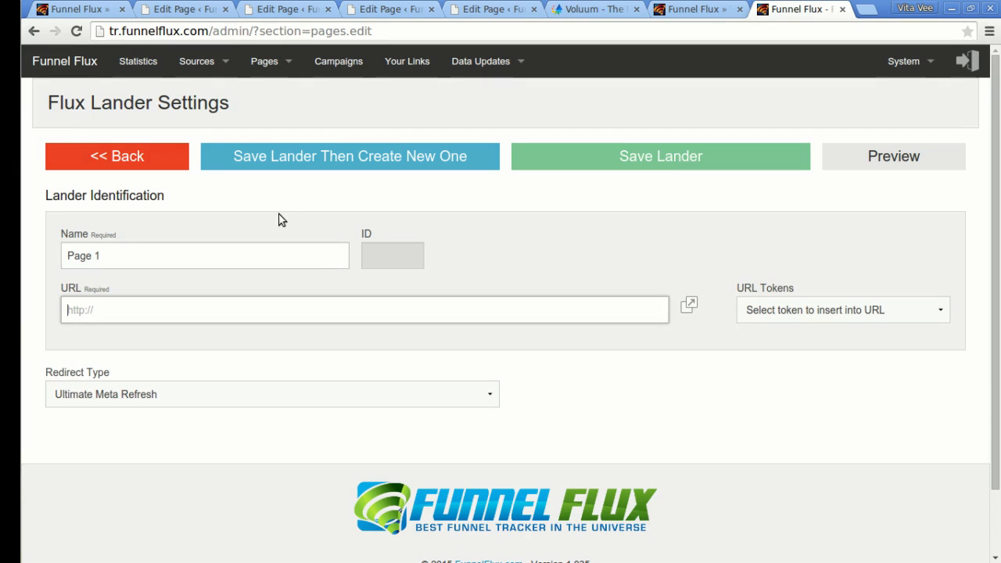
type("http://www.funnelflux.com/page-1/")
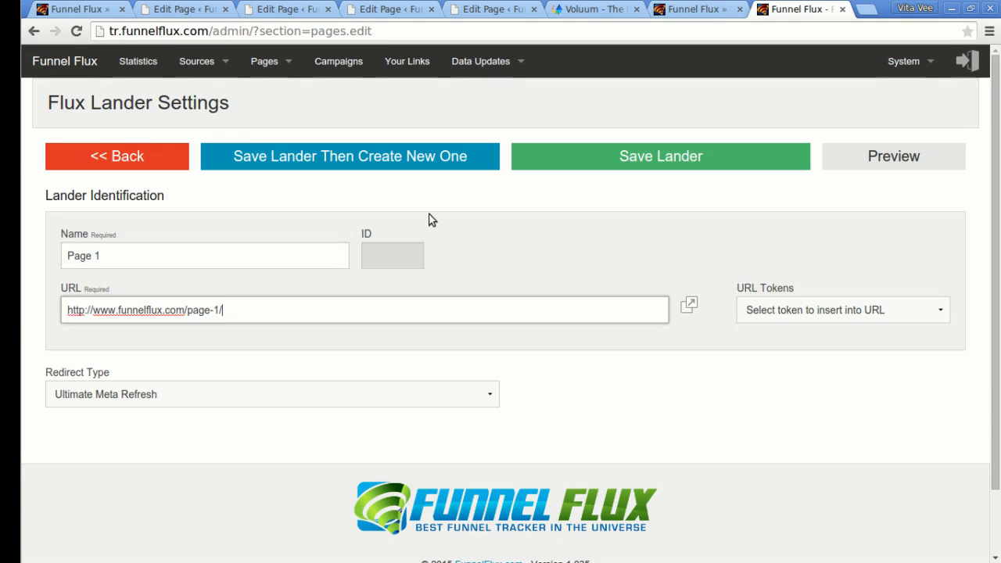
left_click(665, 159)
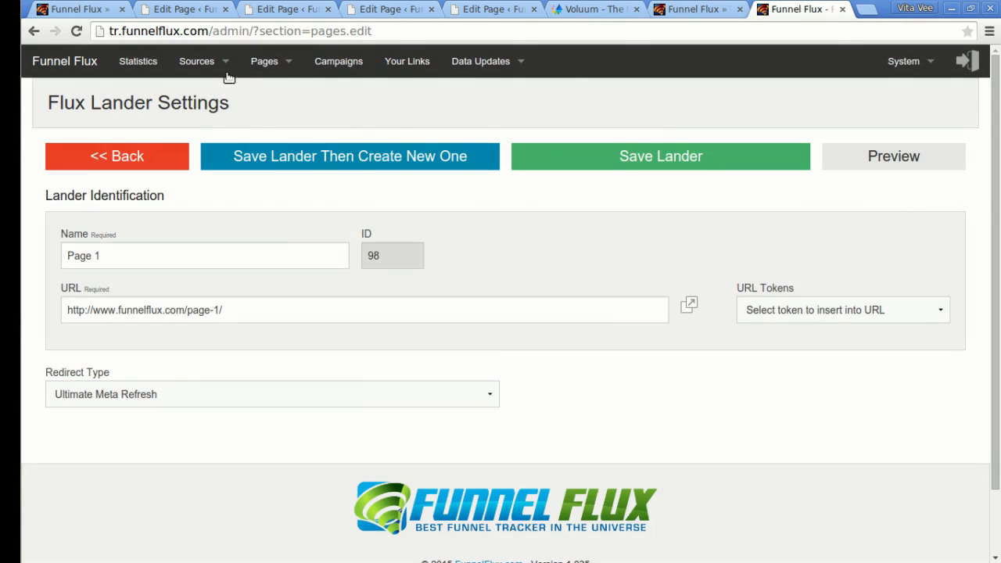
mouse_move(250, 66)
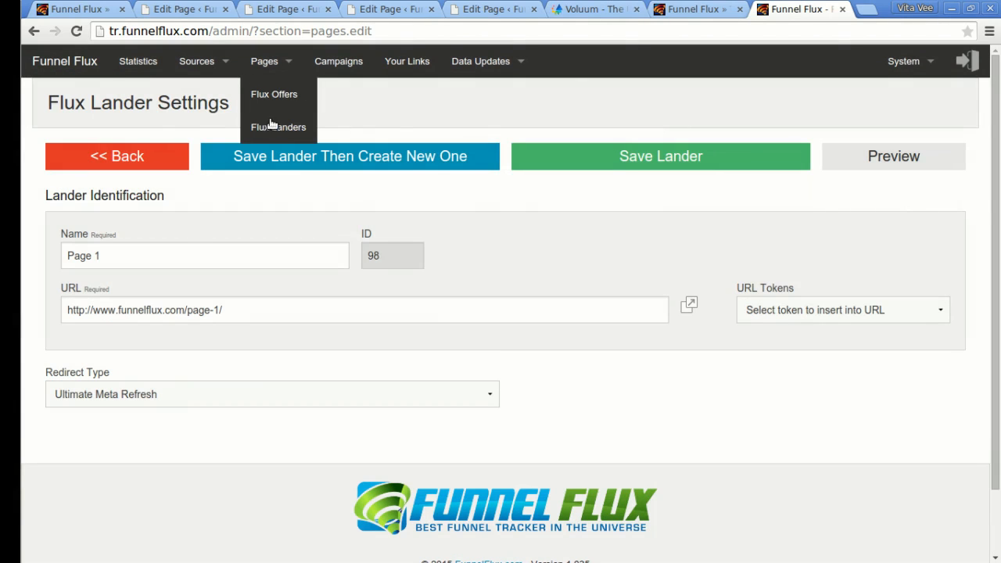
left_click(269, 93)
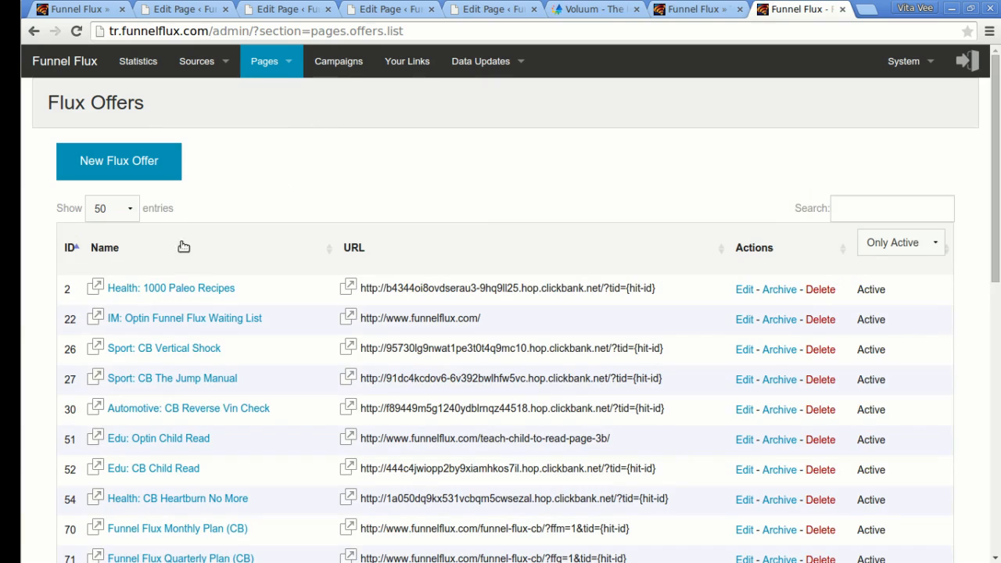
Start a new offer 'Offer 1' with payout 1 and Clickbank as its source.
left_click(142, 161)
left_click(194, 258)
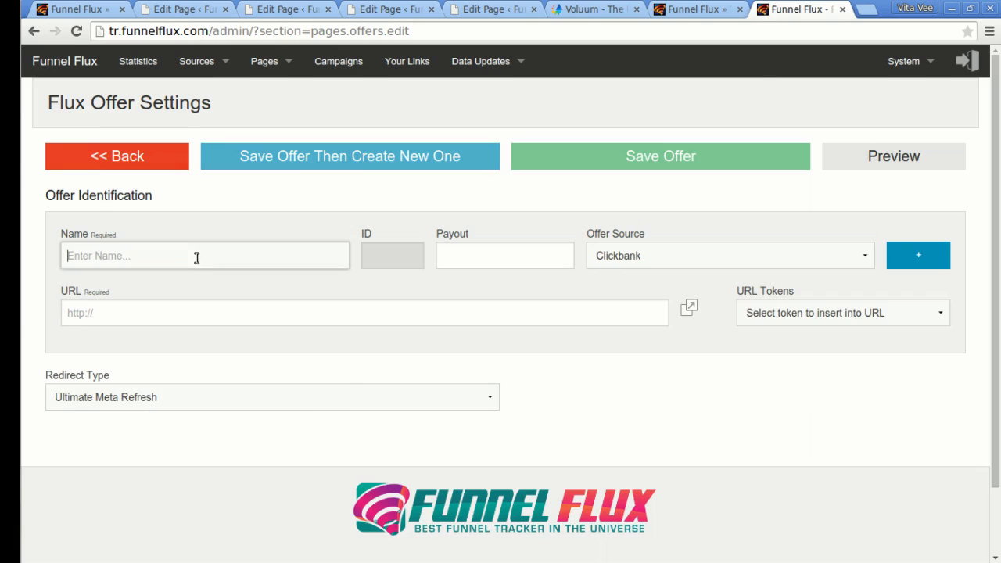
type("Offer 1")
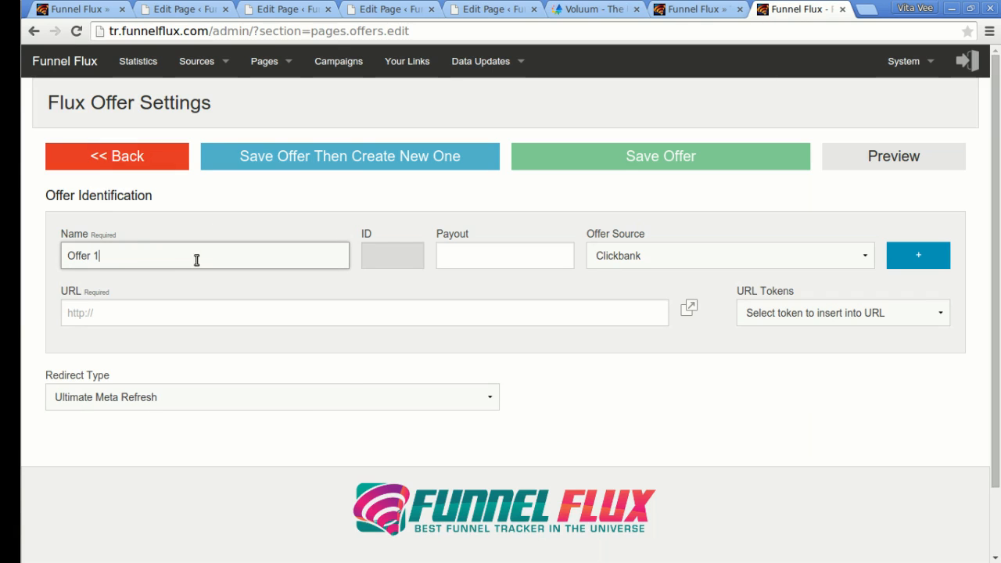
left_click(459, 249)
type("1")
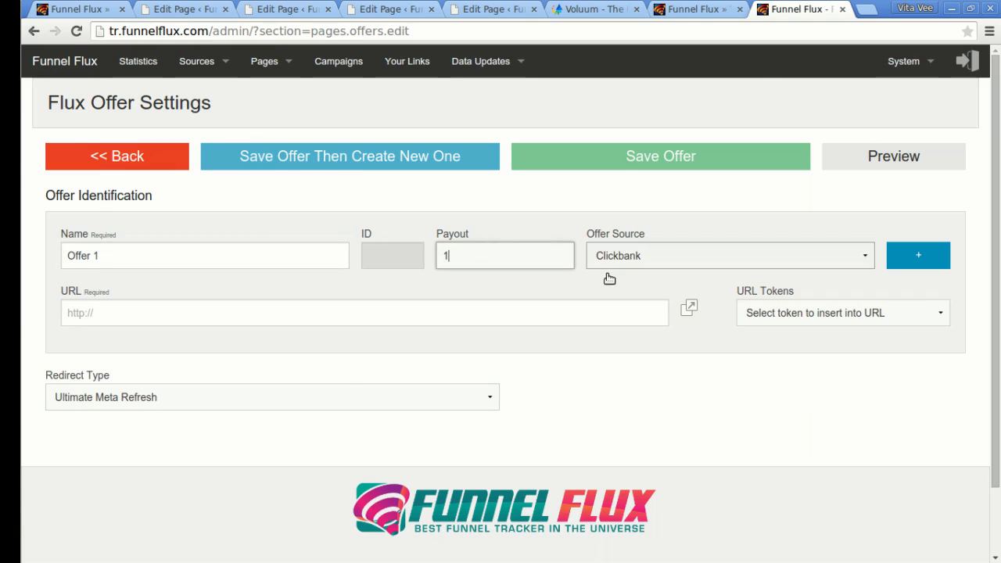
left_click(645, 258)
left_click(664, 226)
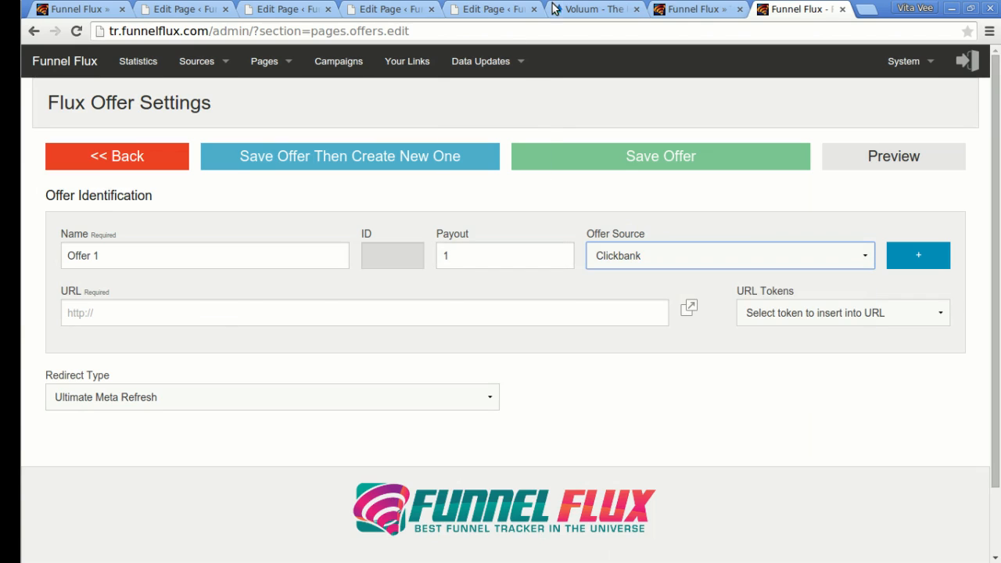
Use the copied WordPress Offer 1 page address as Offer 1's URL and save it.
left_click(186, 10)
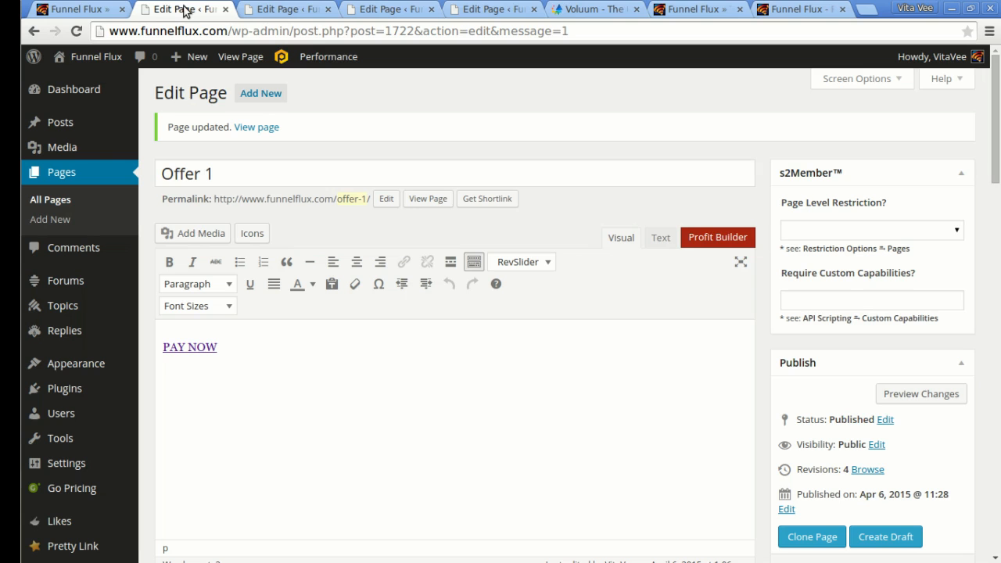
right_click(266, 129)
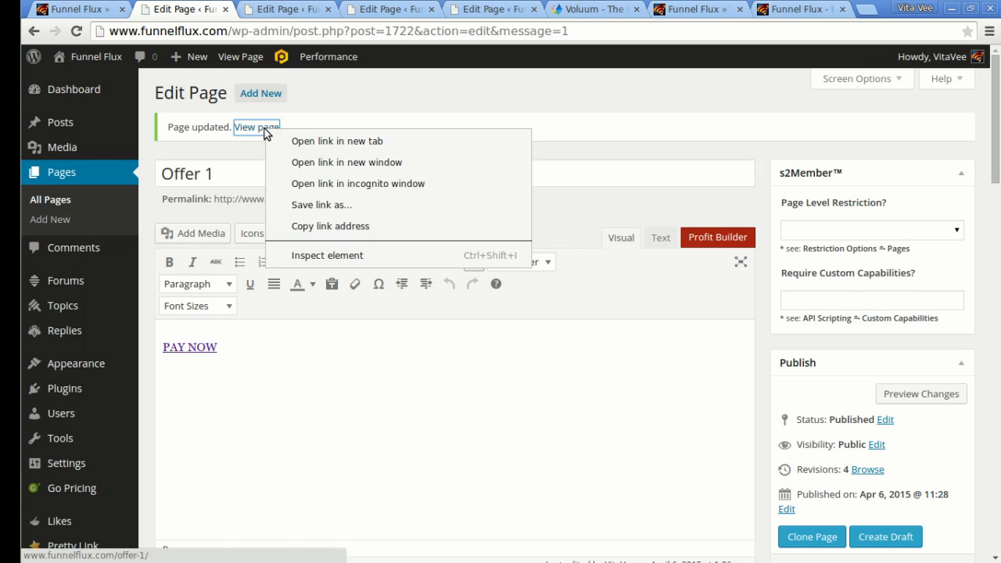
left_click(356, 226)
left_click(795, 10)
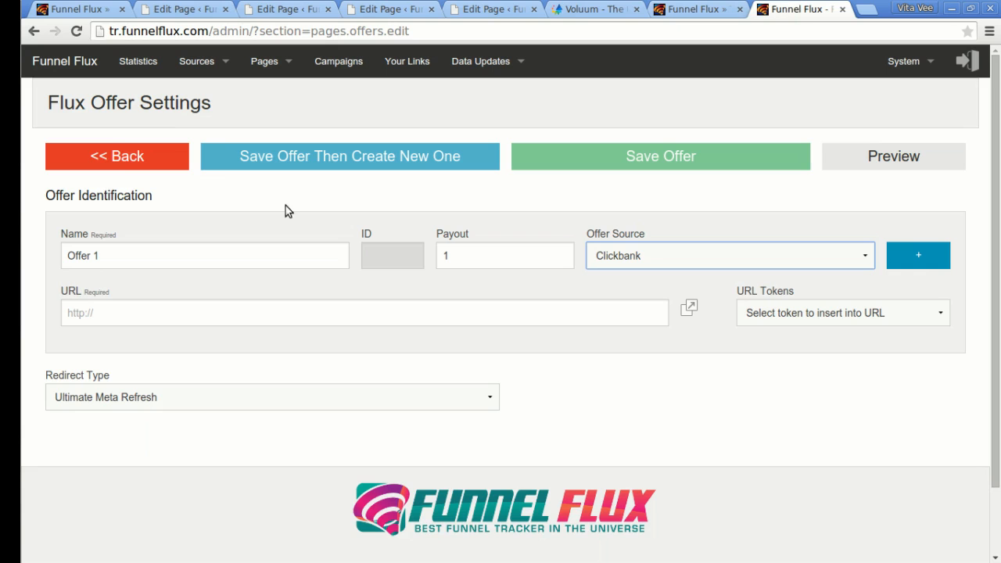
left_click(188, 313)
key("ctrl+v")
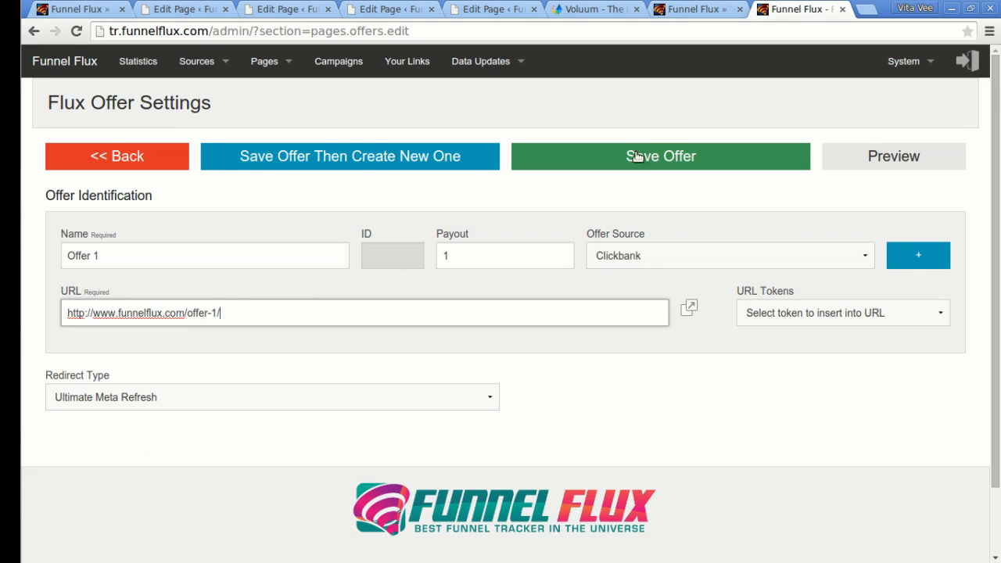
left_click(290, 157)
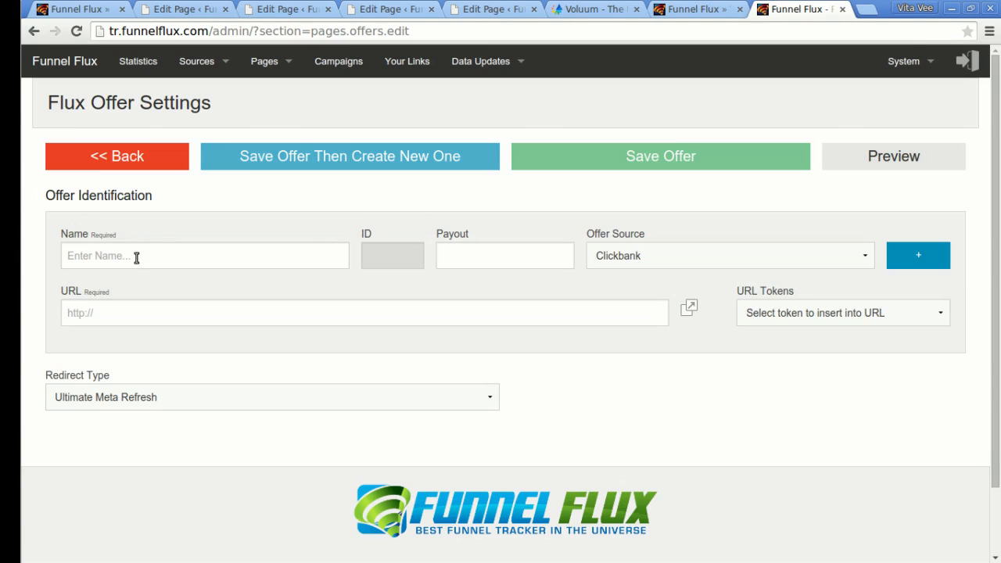
Add and save 'Offer 2' with payout 10 and its WordPress page URL.
left_click(136, 257)
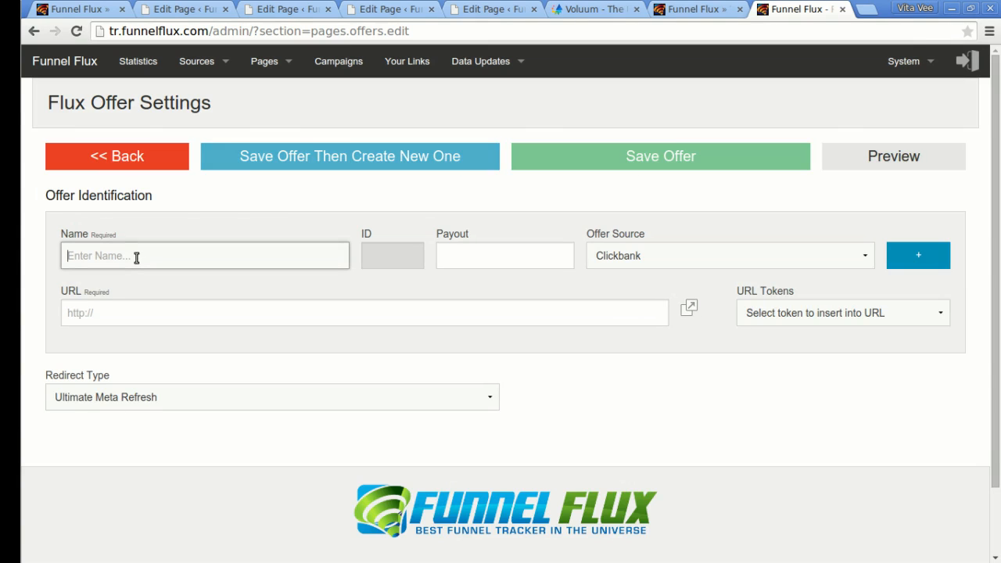
type("Offer 2")
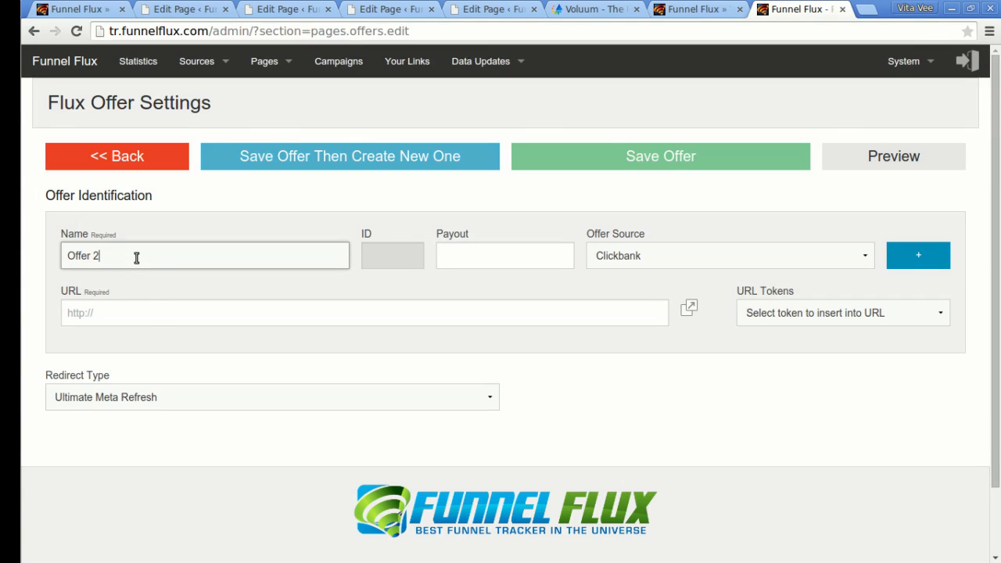
left_click(150, 314)
key("ctrl+v")
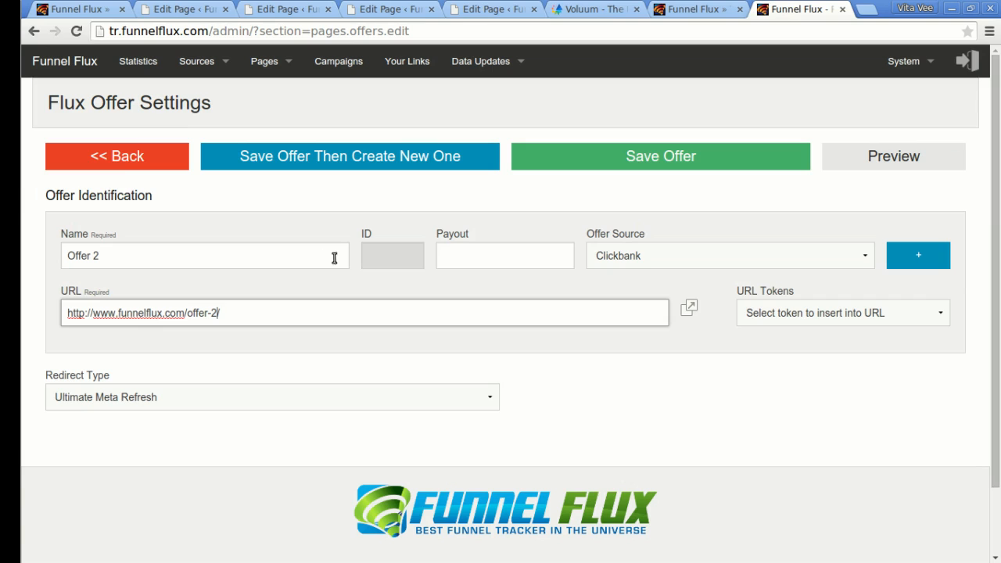
left_click(483, 255)
type("10")
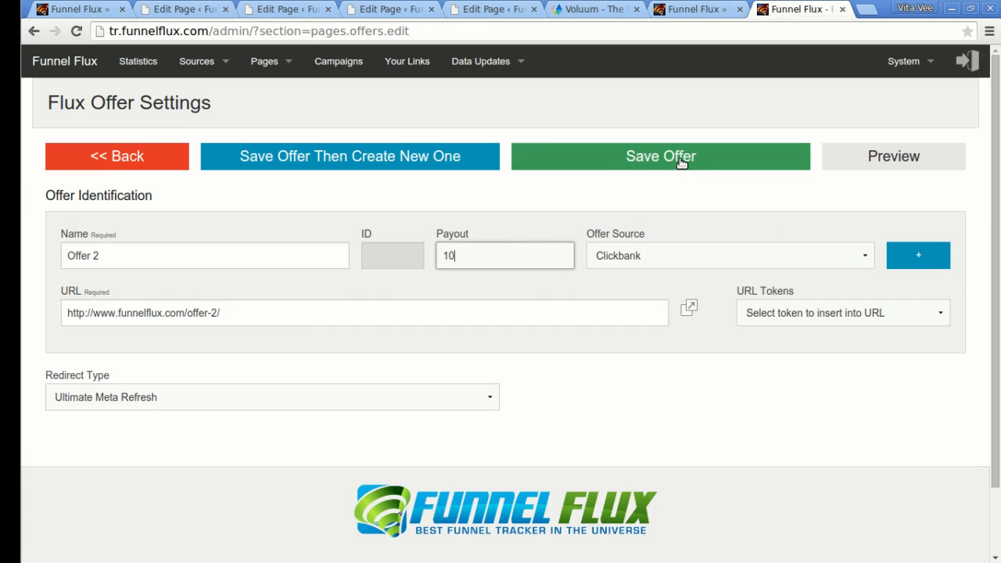
left_click(678, 158)
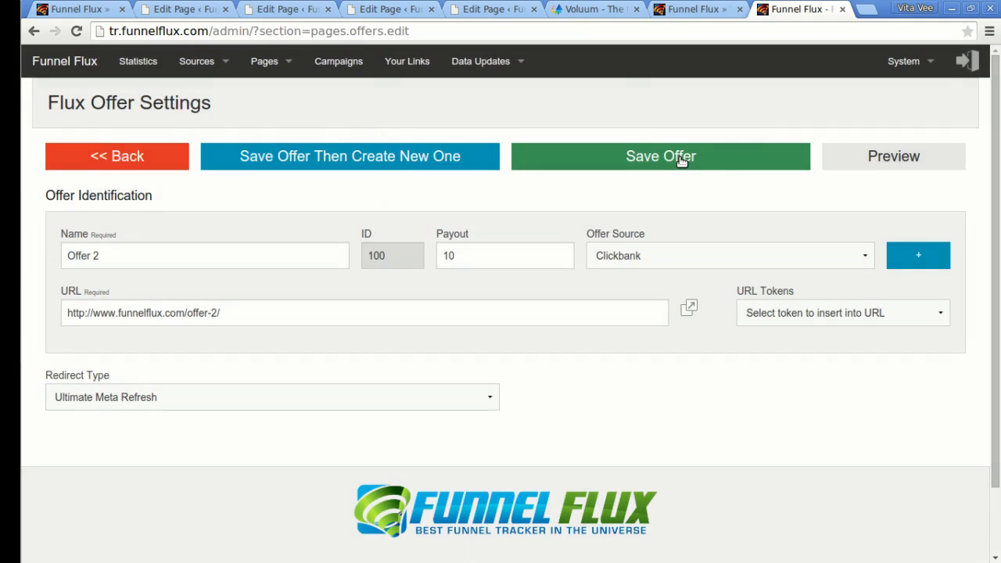
left_click(344, 62)
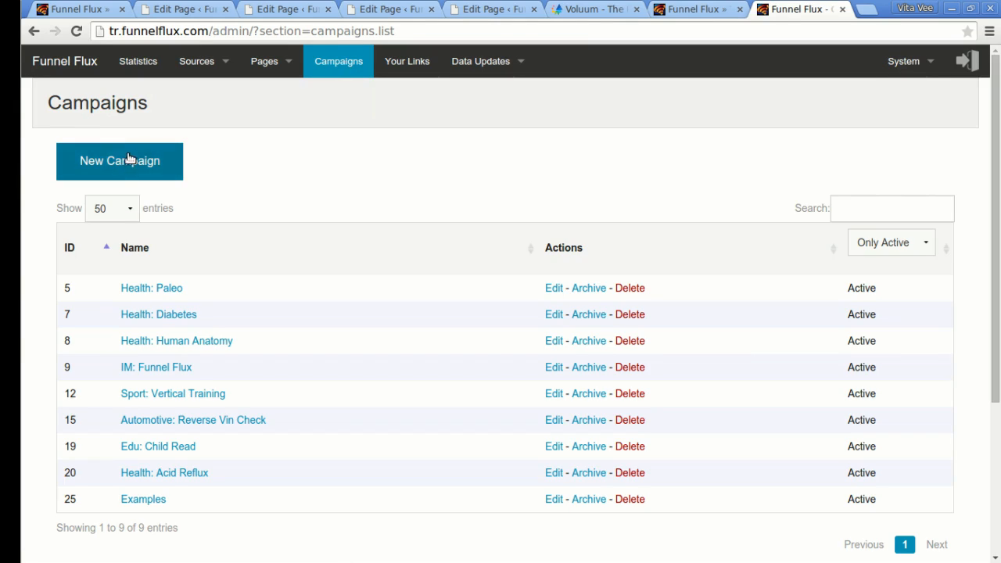
Save a new campaign named 'Demo Campaign' and open its Default Funnel.
left_click(107, 160)
left_click(208, 230)
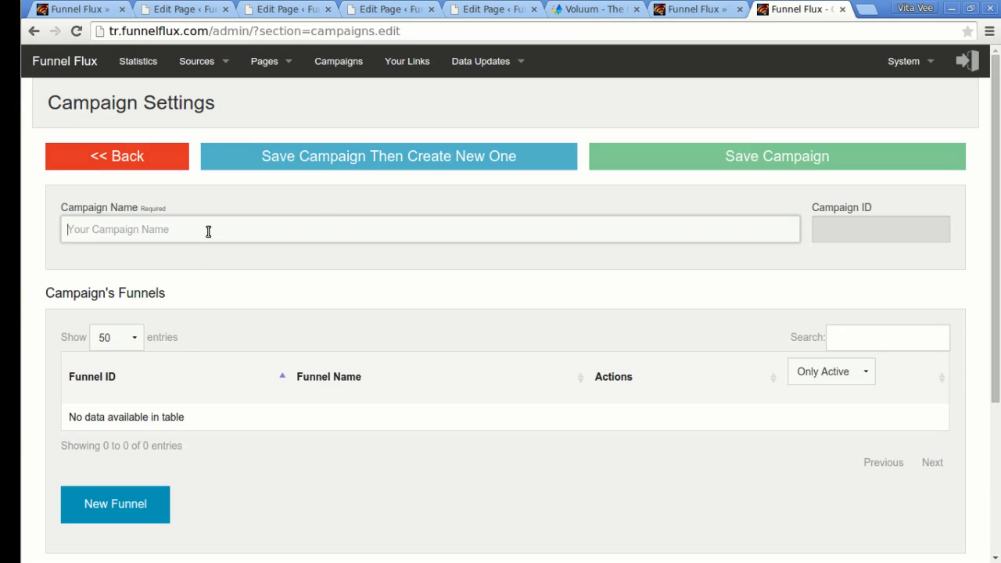
type("D")
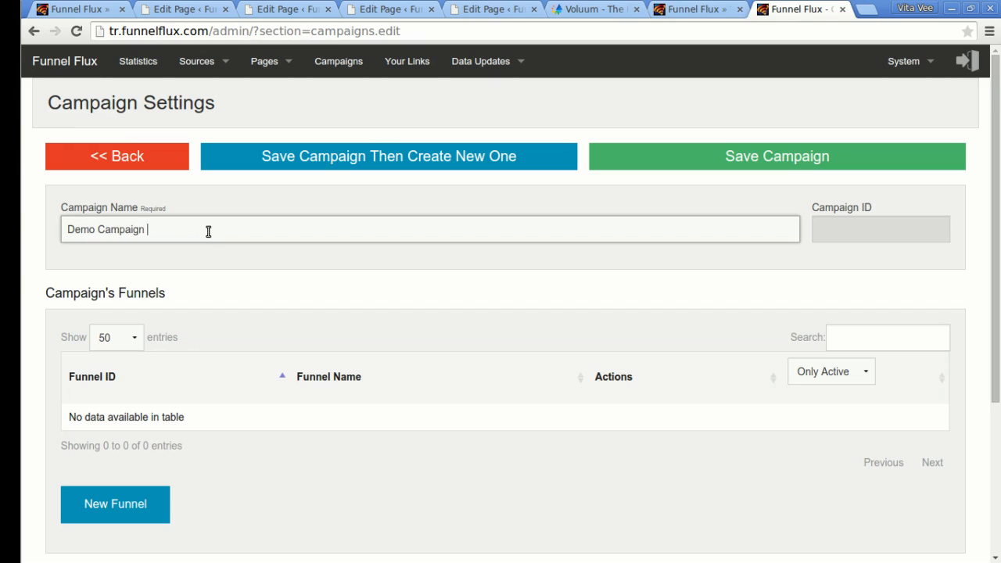
type("emo Campaign")
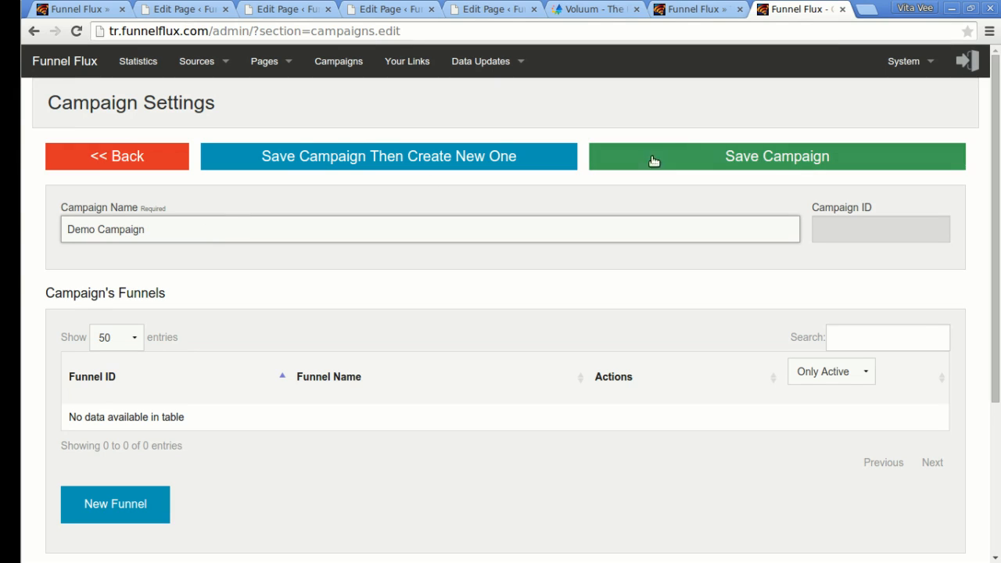
left_click(716, 154)
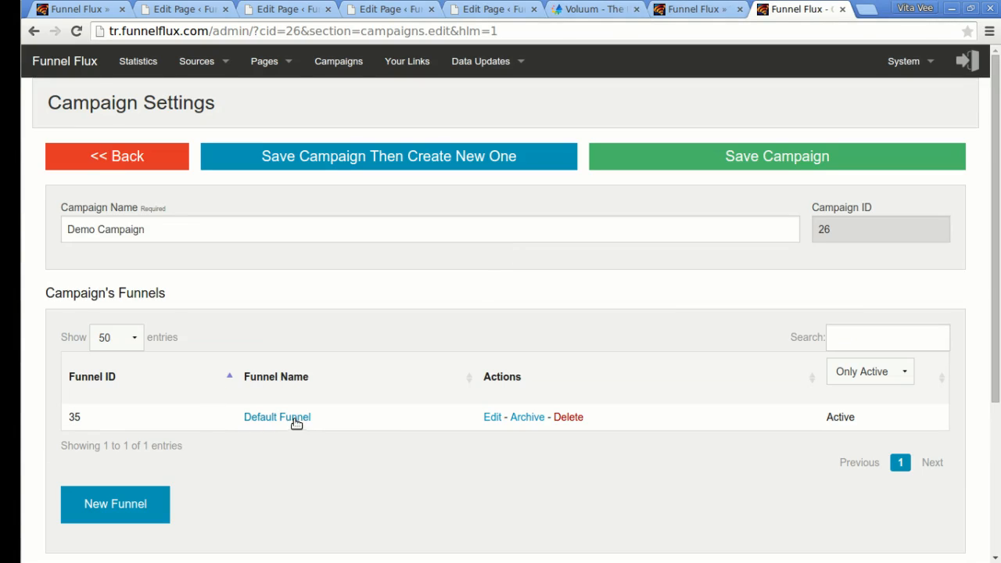
left_click(296, 421)
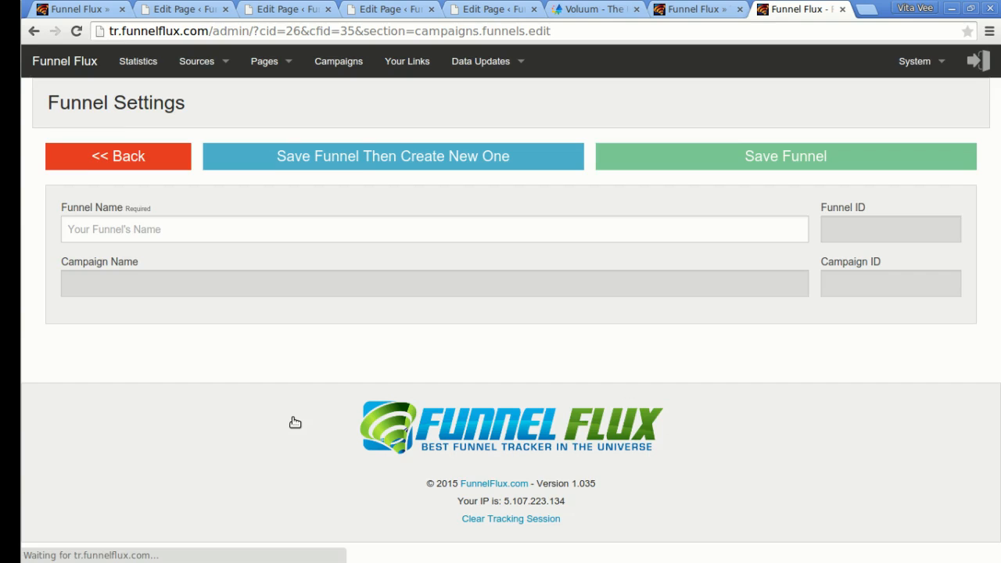
Add the Page 1 lander to the funnel diagram next to the Traffic node.
scroll(373, 369, "down", 3)
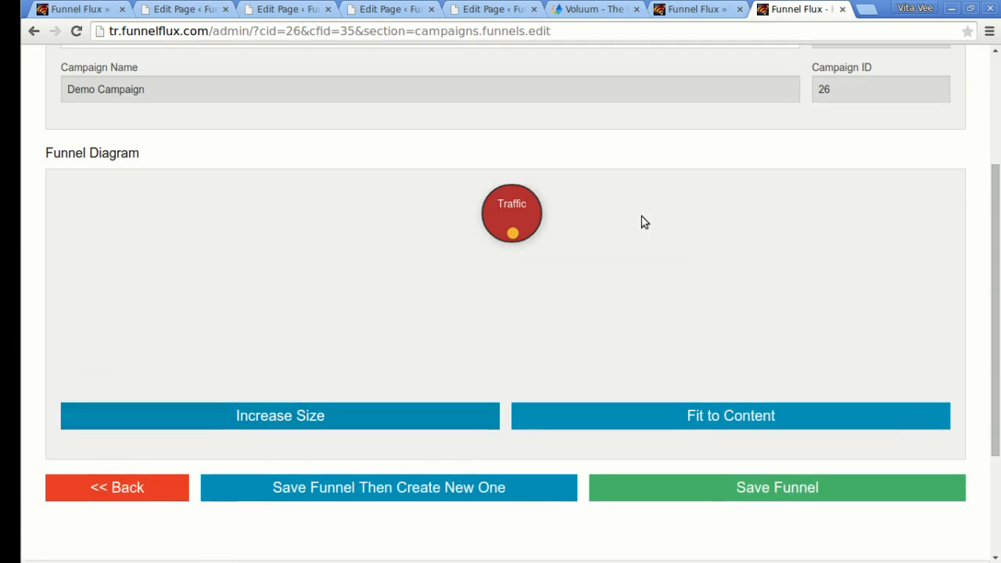
right_click(400, 281)
left_click(504, 287)
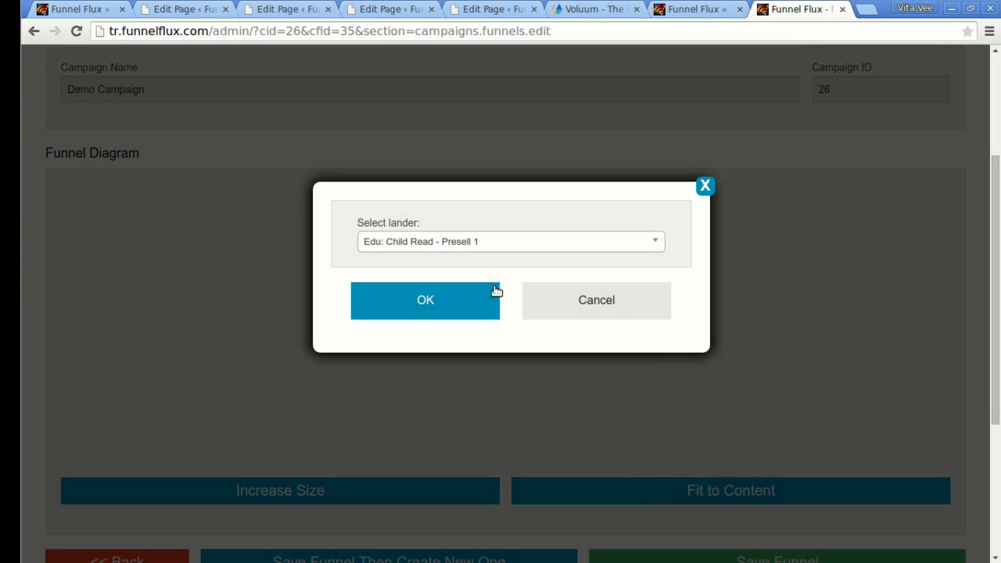
left_click(467, 249)
type("page 1")
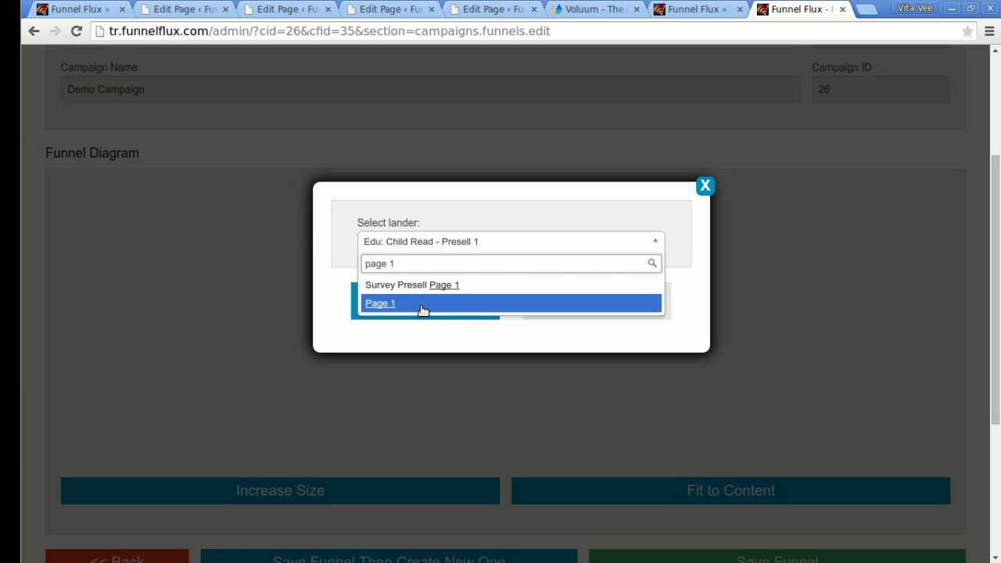
left_click(423, 304)
left_click(428, 309)
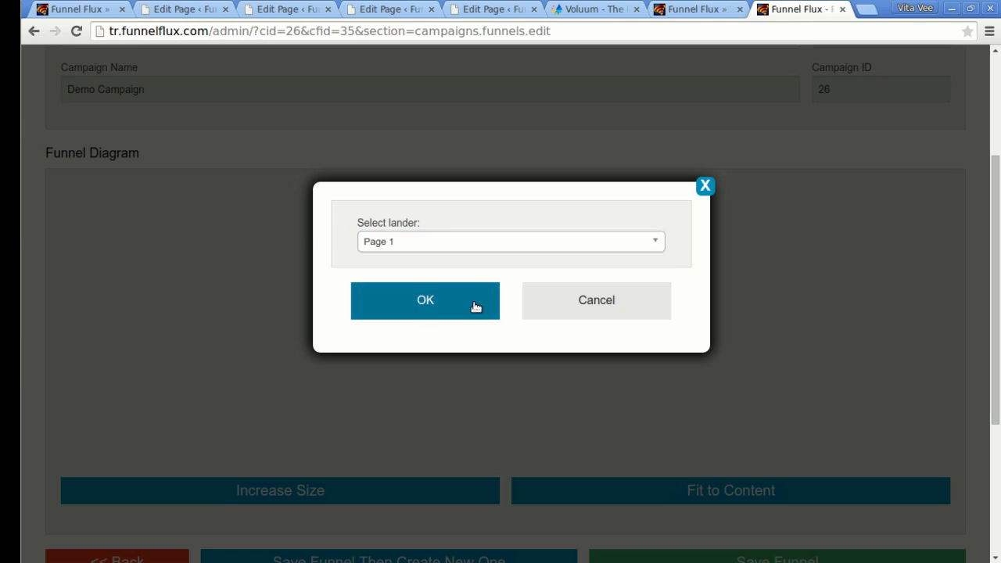
left_click_drag(496, 218, 434, 298)
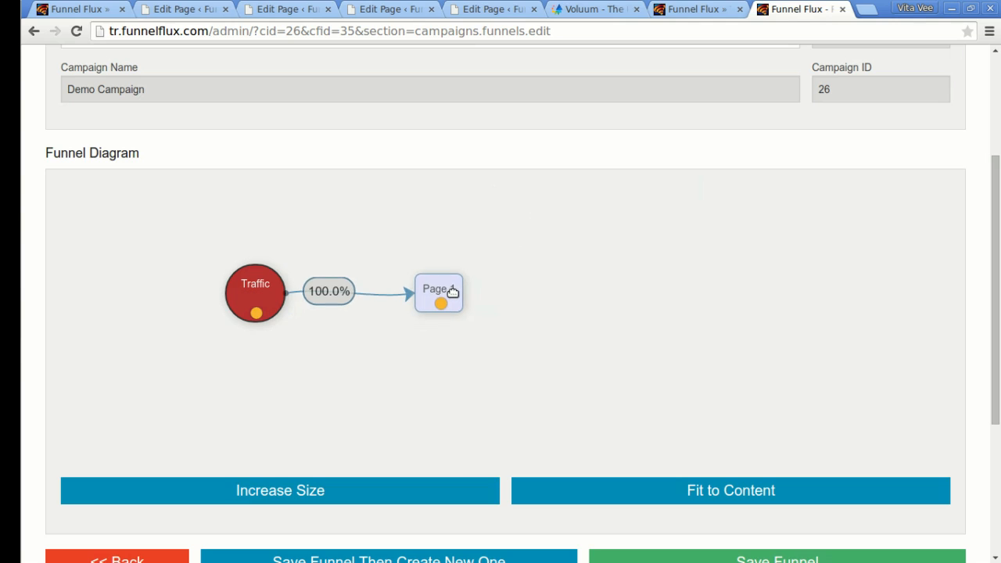
Add Offer 1 to the funnel and connect Page 1 to it.
right_click(602, 275)
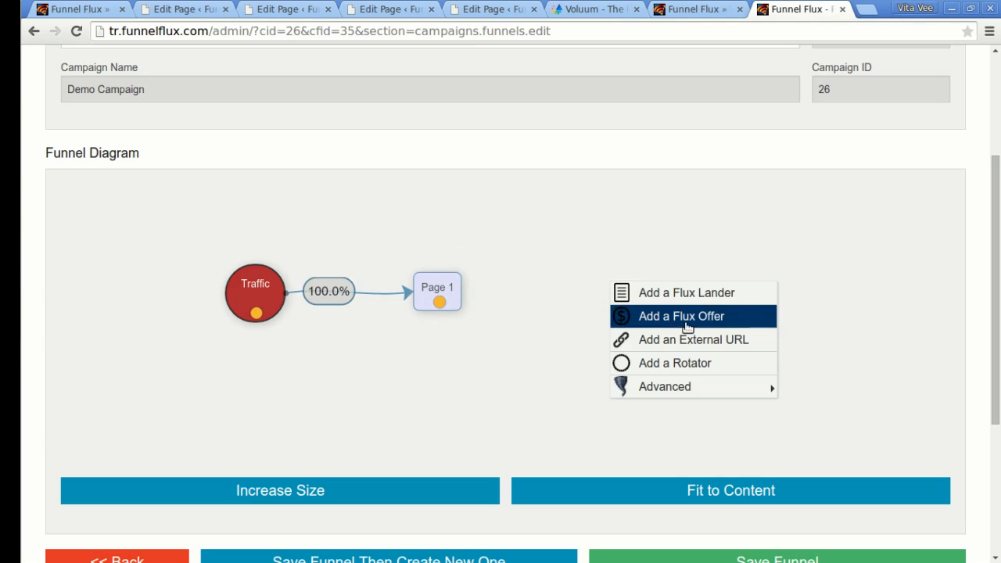
left_click(637, 316)
left_click(548, 253)
type("off")
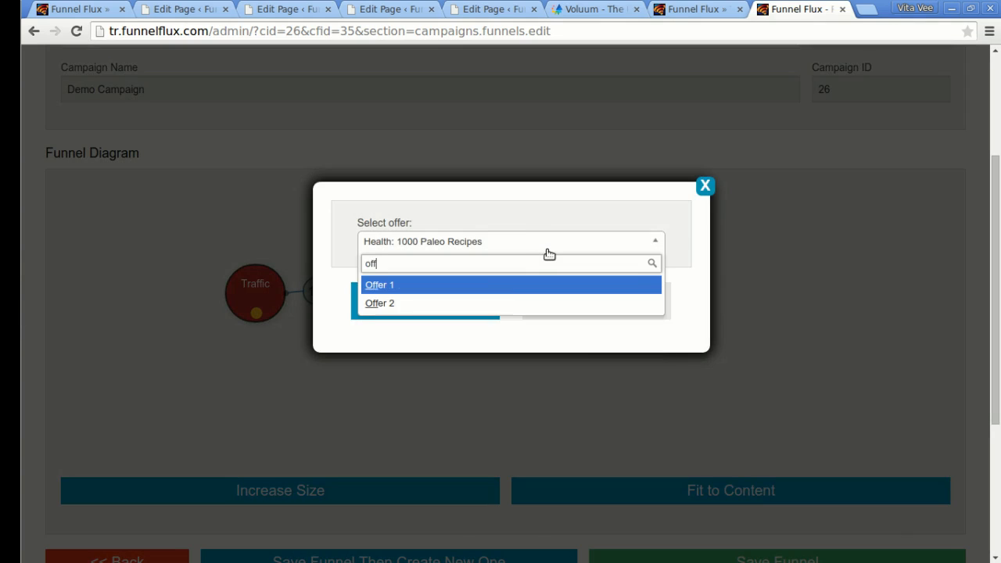
key("Return")
left_click(452, 313)
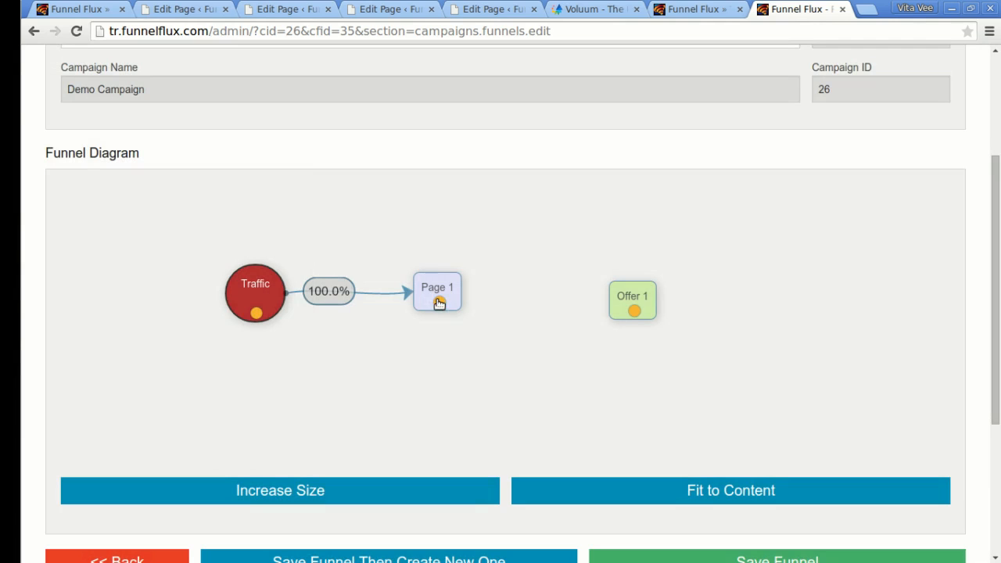
left_click_drag(446, 302, 618, 295)
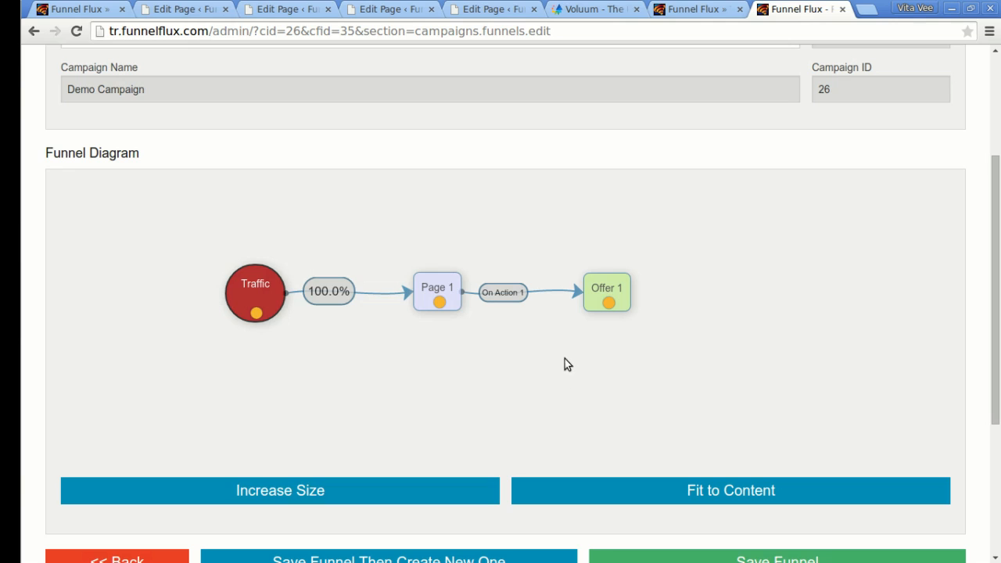
scroll(715, 308, "up", 1)
scroll(710, 311, "down", 2)
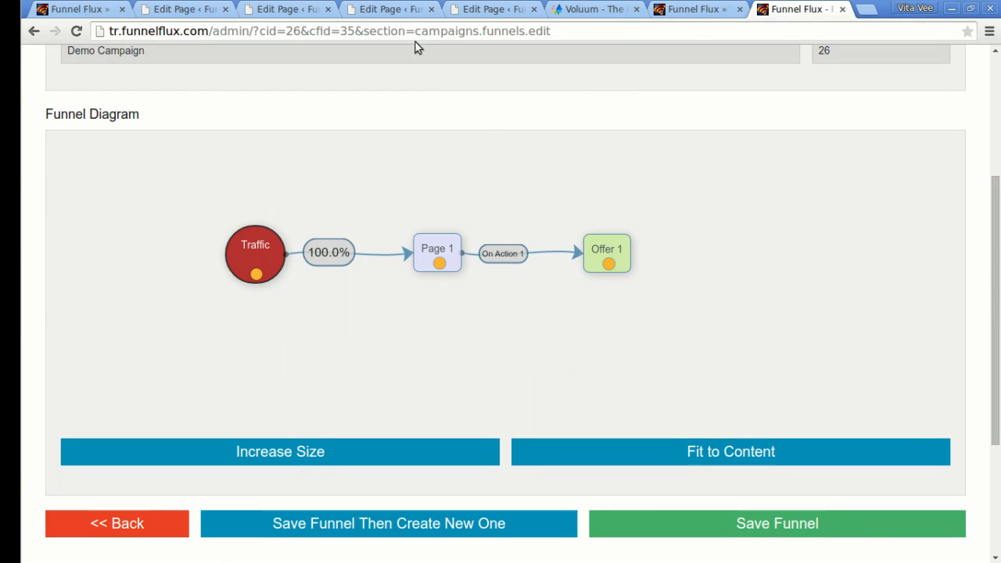
Add the thank-you-1 page as an external URL node connected from Offer 1.
left_click(375, 9)
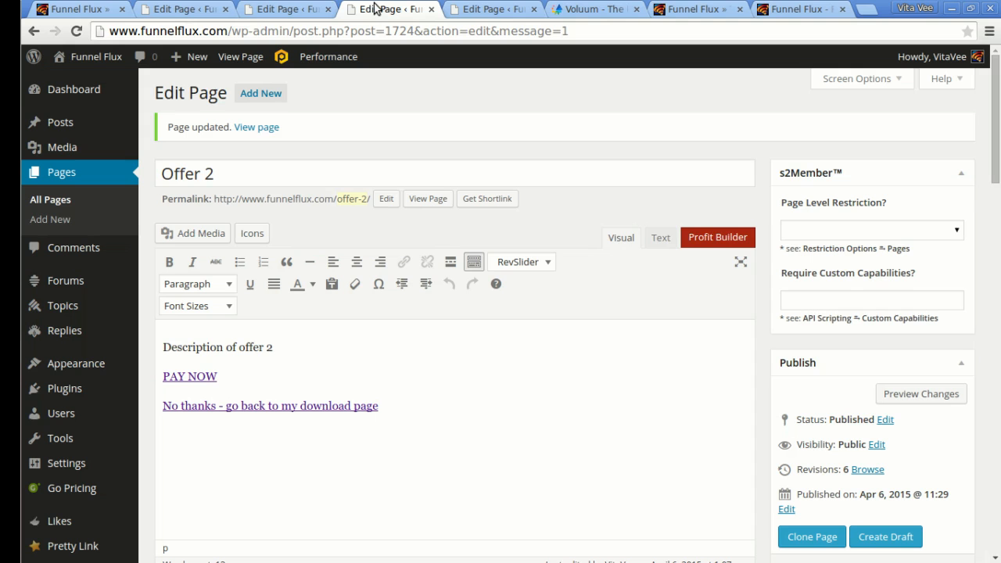
left_click(484, 9)
right_click(256, 127)
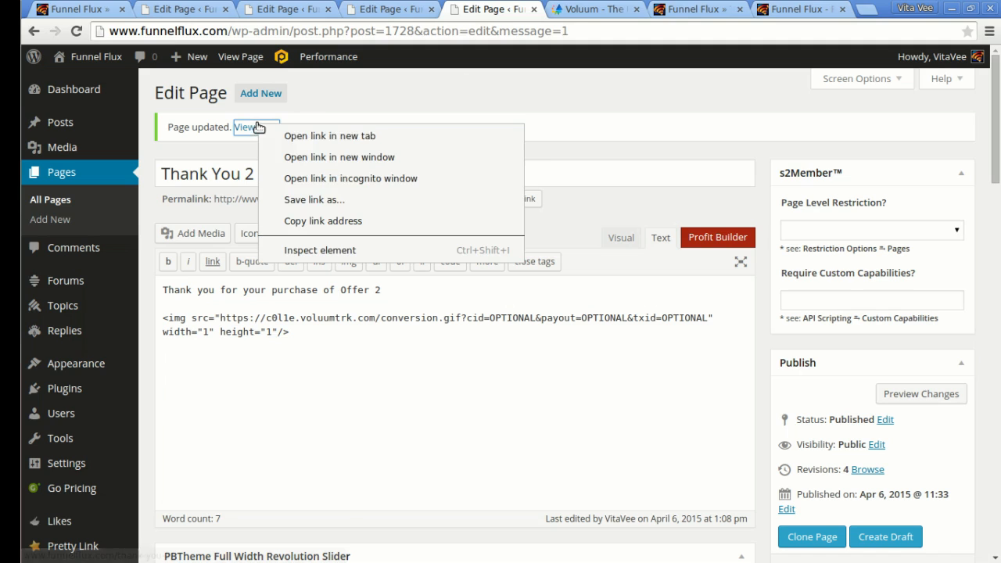
left_click(288, 222)
left_click(792, 8)
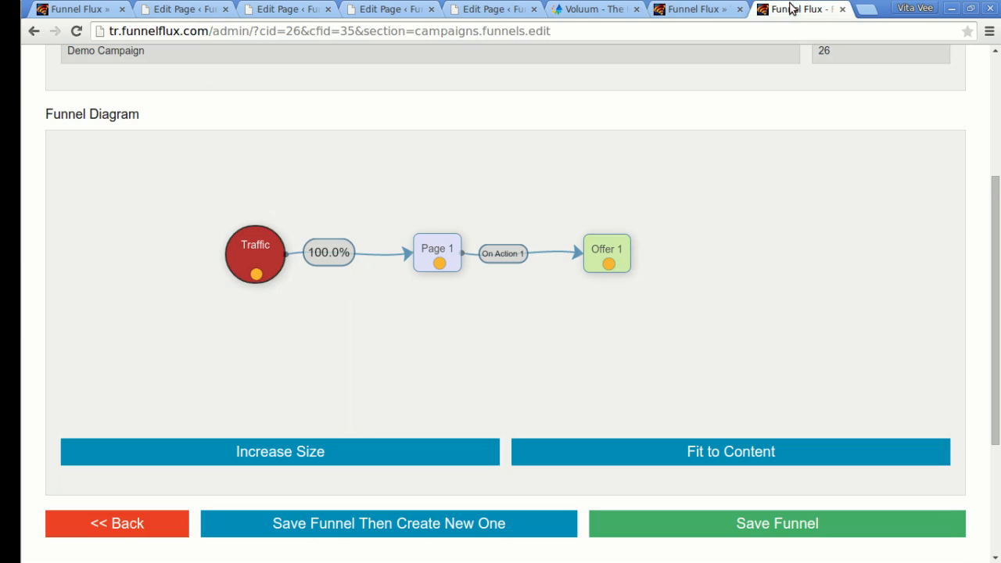
right_click(480, 316)
left_click(571, 367)
left_click(530, 240)
type("http://www.funnelflux.com/thank-you-2/")
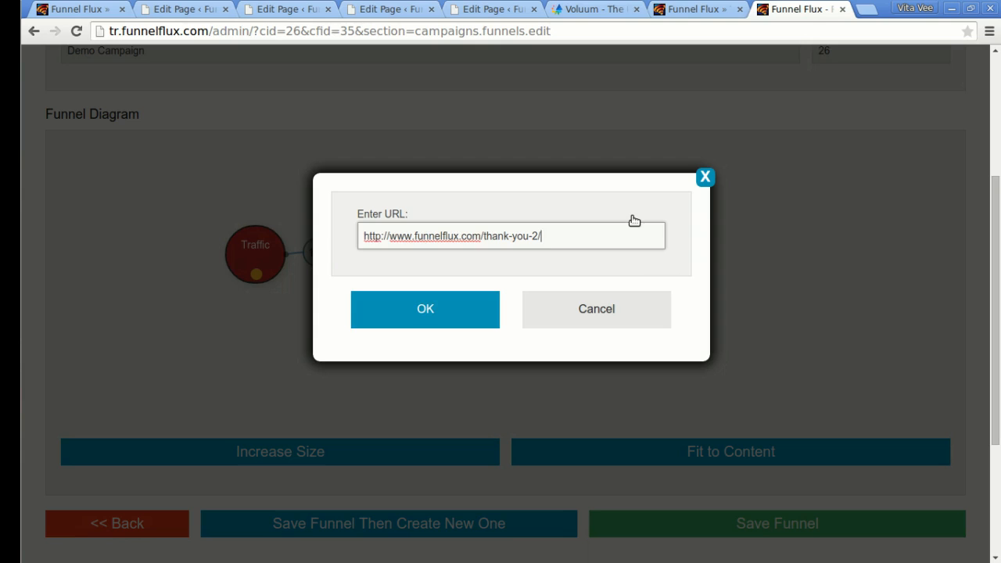
left_click(429, 313)
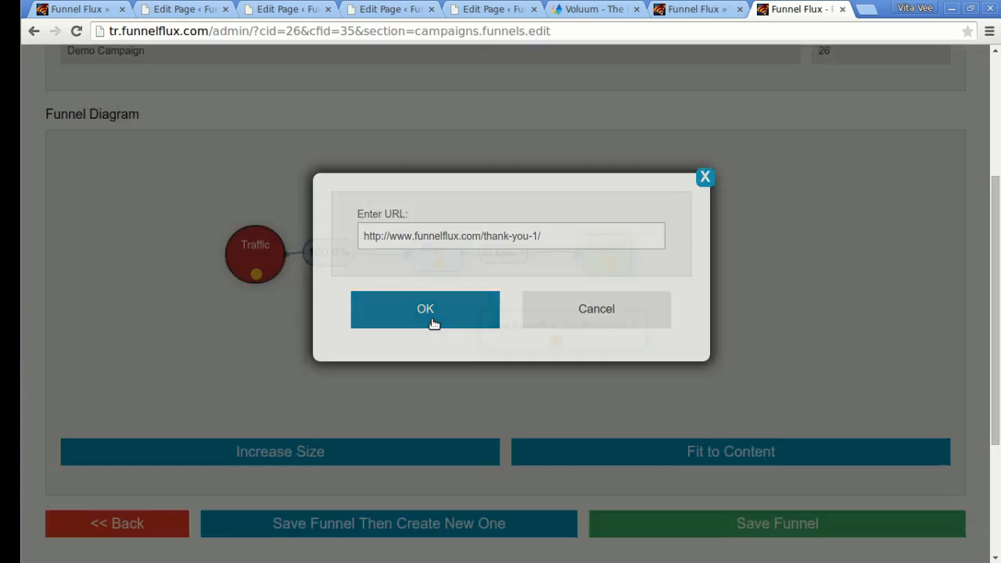
left_click_drag(587, 329, 649, 357)
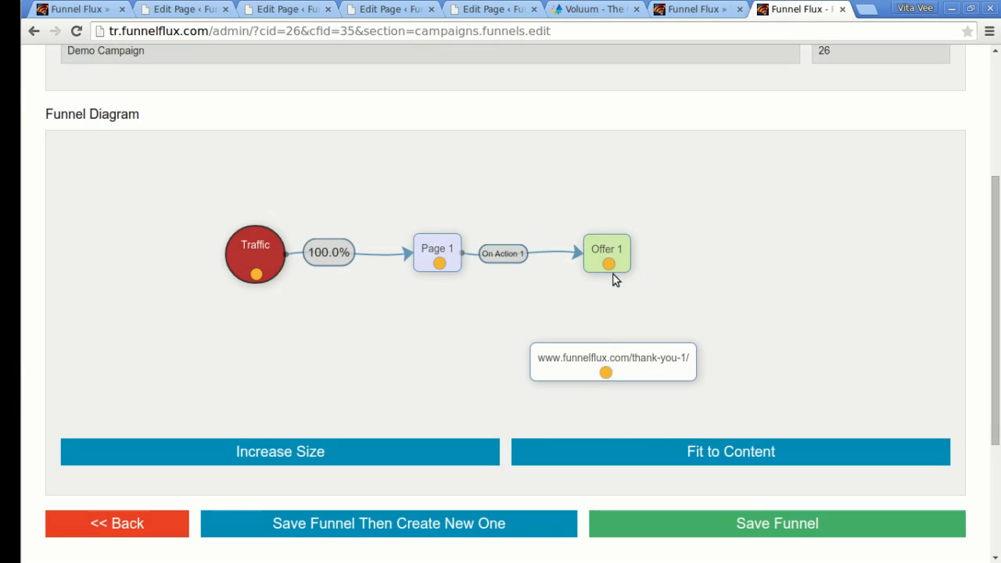
left_click_drag(608, 263, 621, 364)
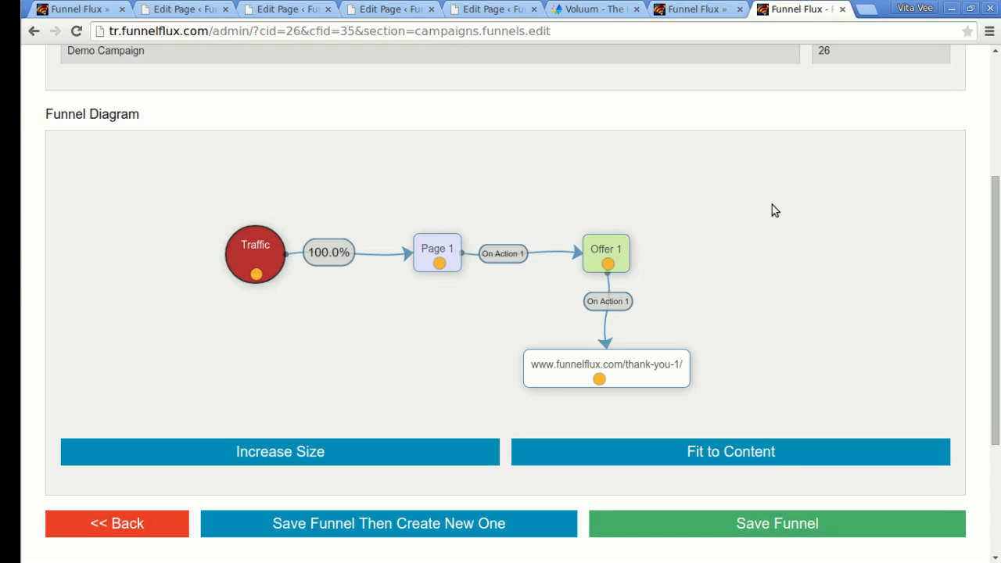
Add Offer 2 below thank-you-1 and connect the thank-you-1 page to it.
right_click(773, 321)
left_click(830, 359)
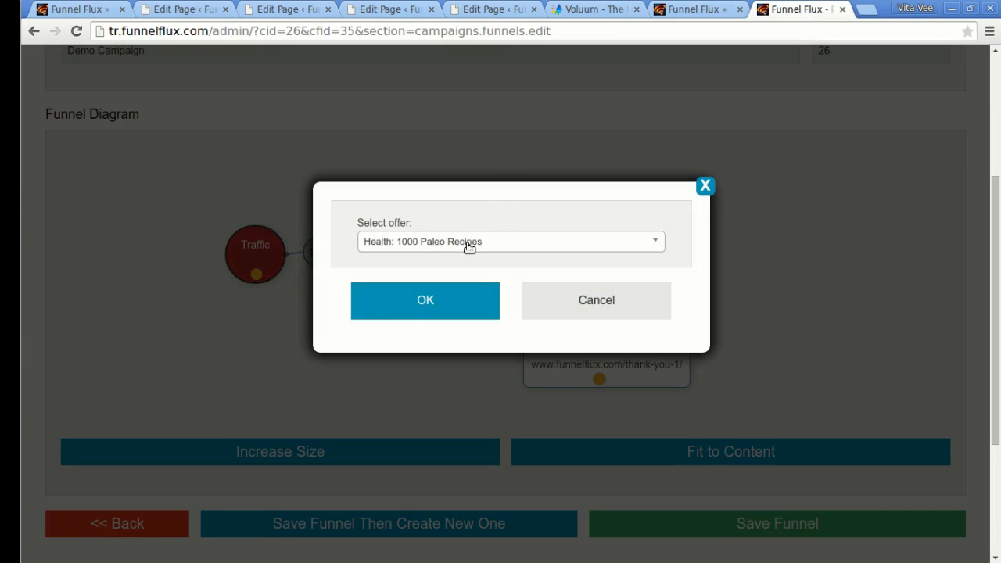
left_click(470, 244)
type("offer")
key("Down")
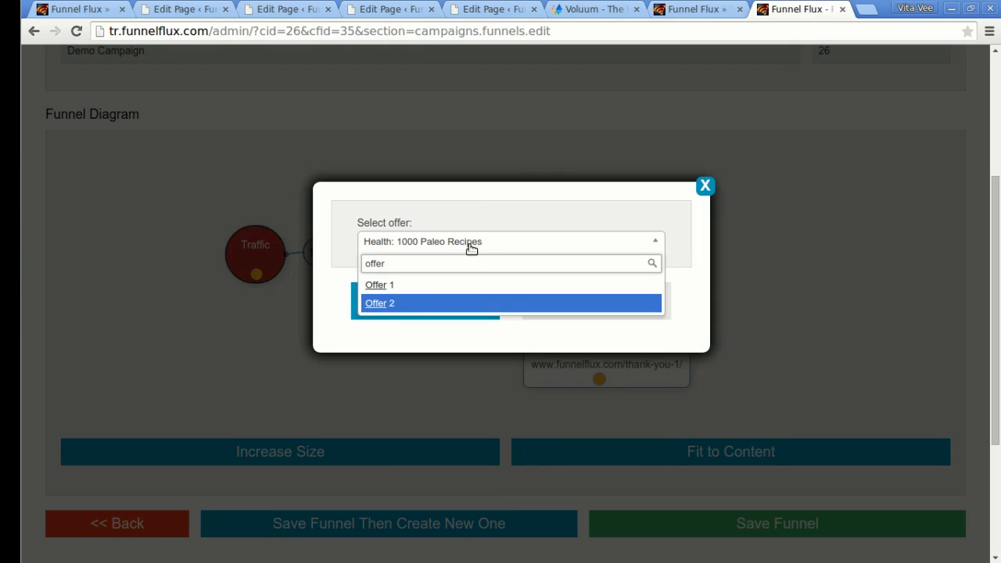
key("Return")
left_click(440, 293)
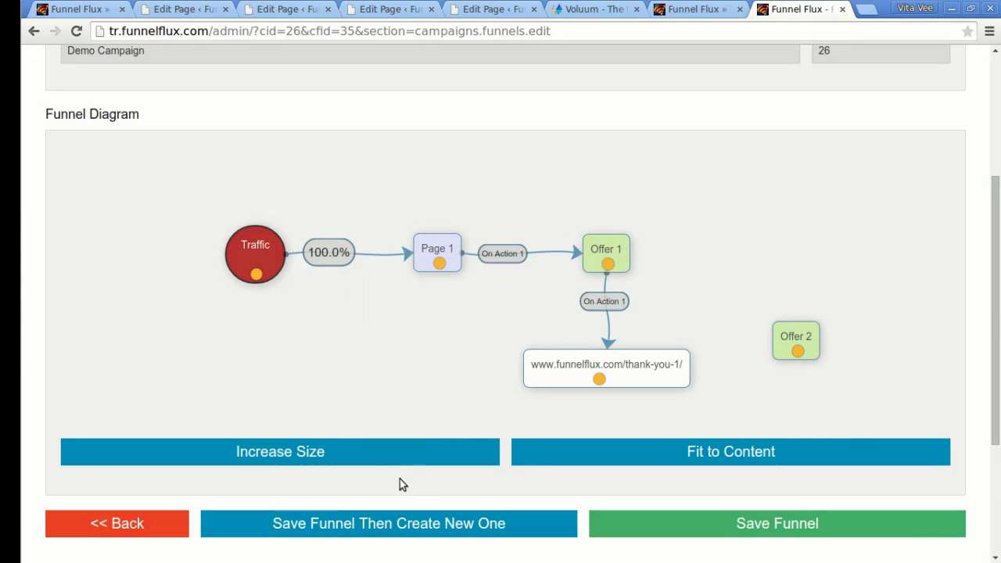
left_click(422, 458)
left_click_drag(789, 346, 585, 487)
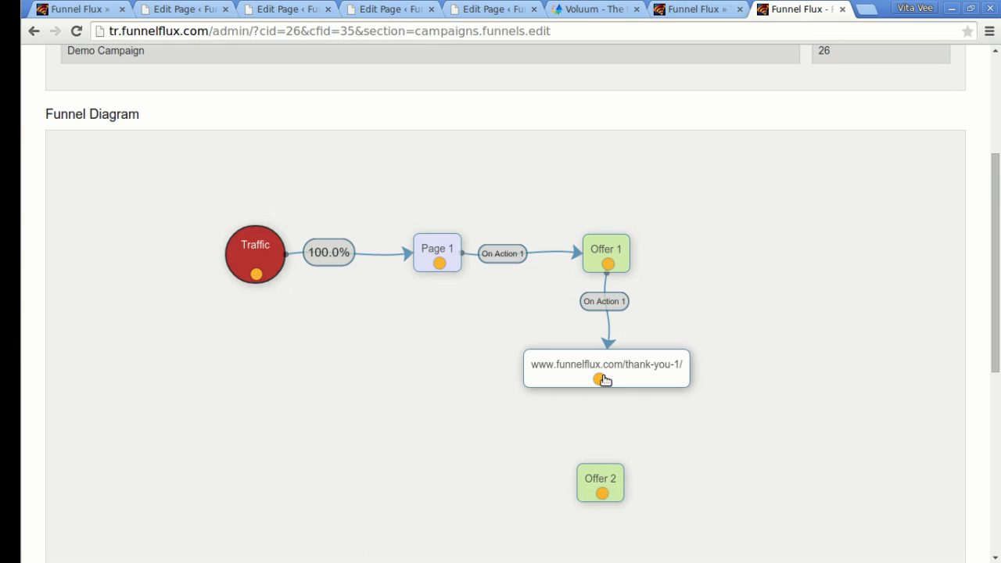
left_click_drag(601, 380, 601, 486)
left_click_drag(600, 379, 618, 492)
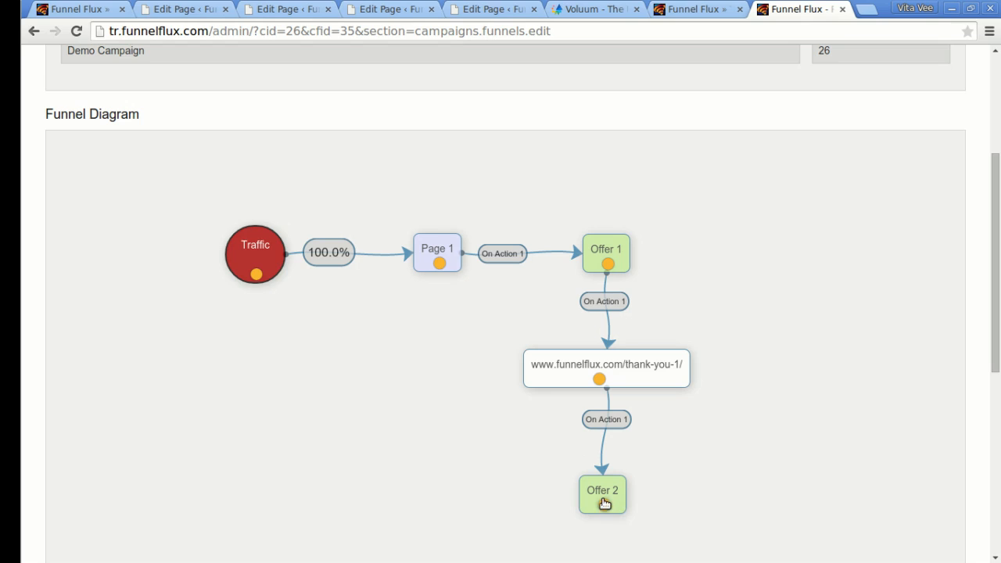
scroll(635, 485, "down", 4)
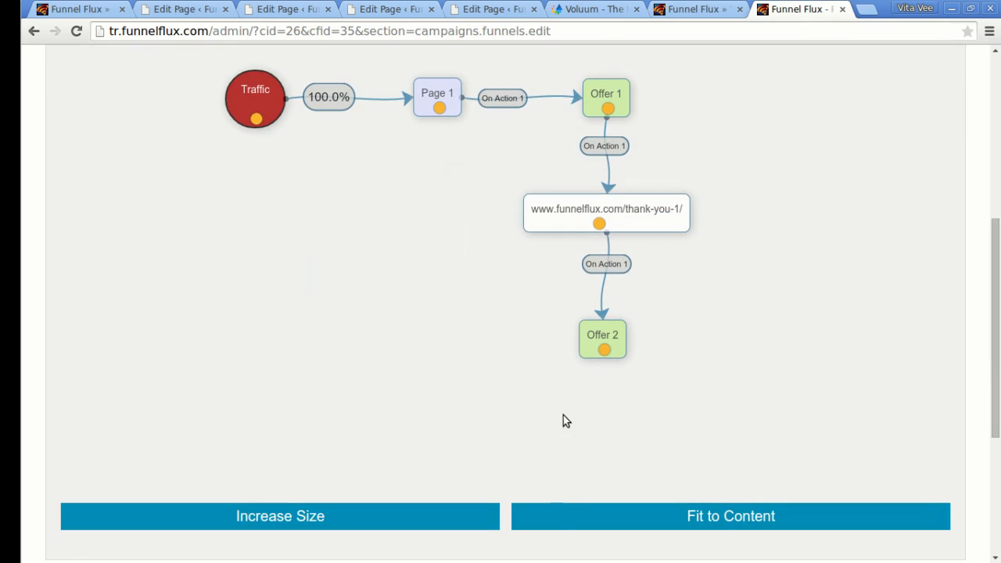
right_click(564, 416)
Add the thank-you-2 URL node and connect Offer 2 to it.
mouse_move(648, 526)
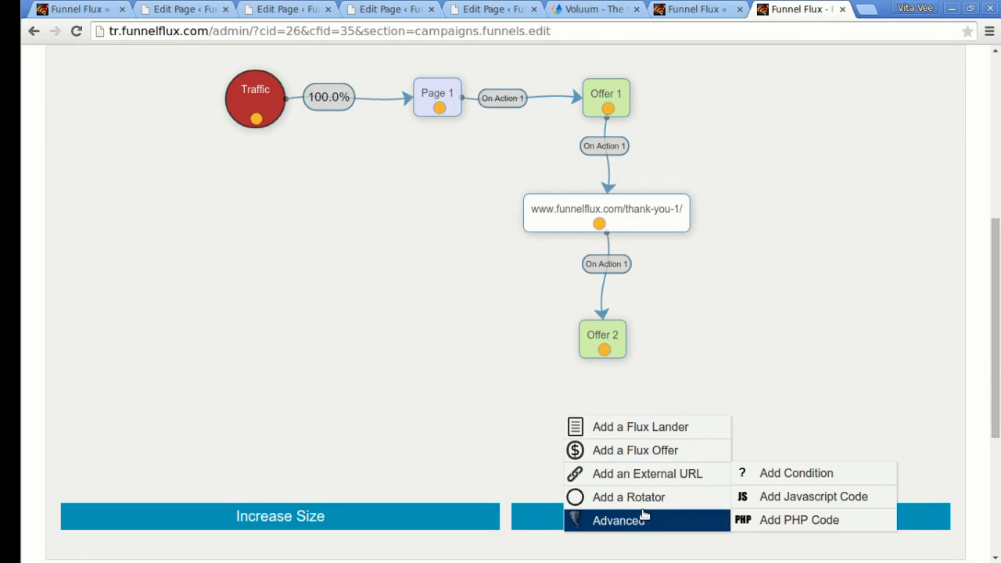
left_click(647, 474)
type("http://www.funnelflux.com/thank-you-2/")
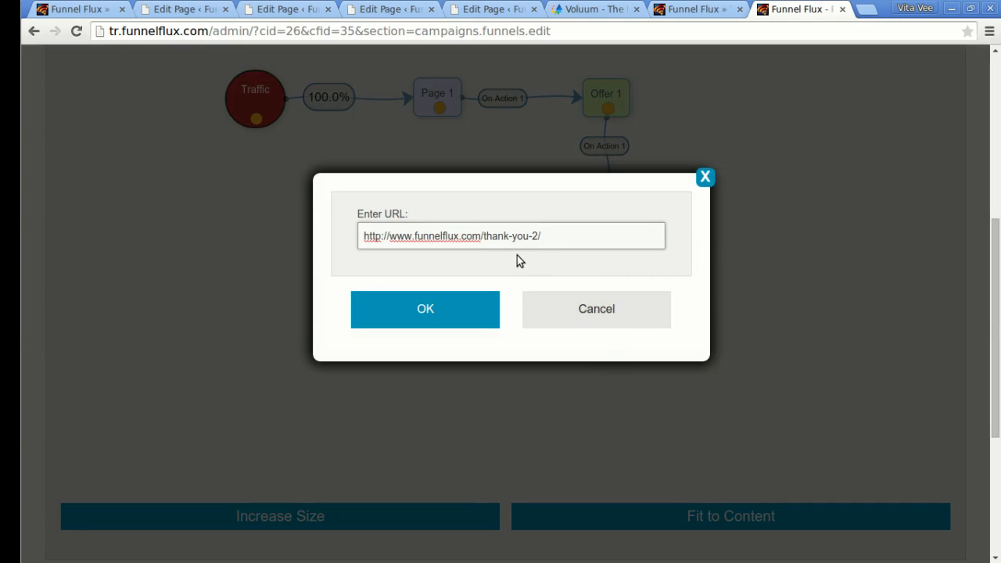
left_click(477, 308)
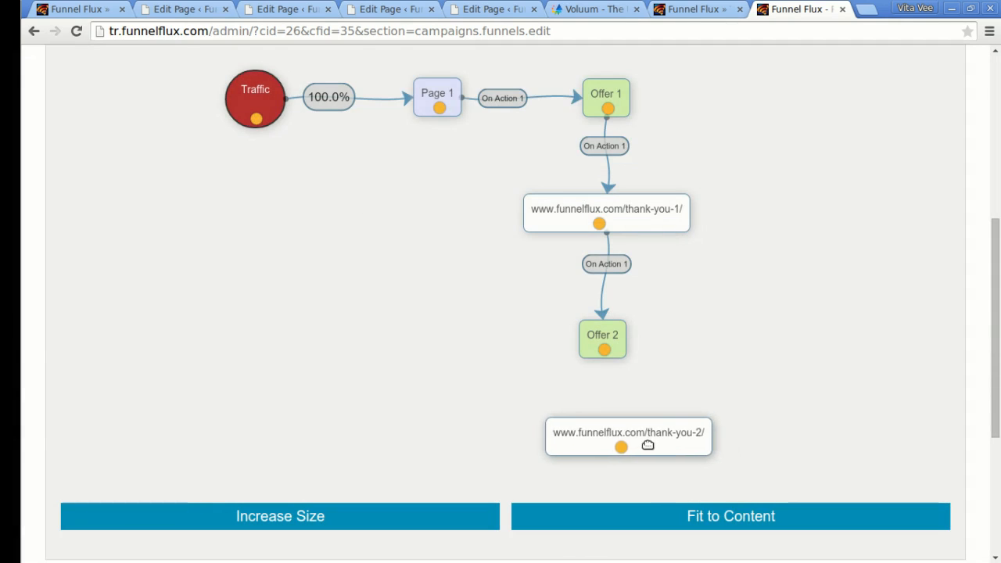
left_click_drag(604, 350, 600, 453)
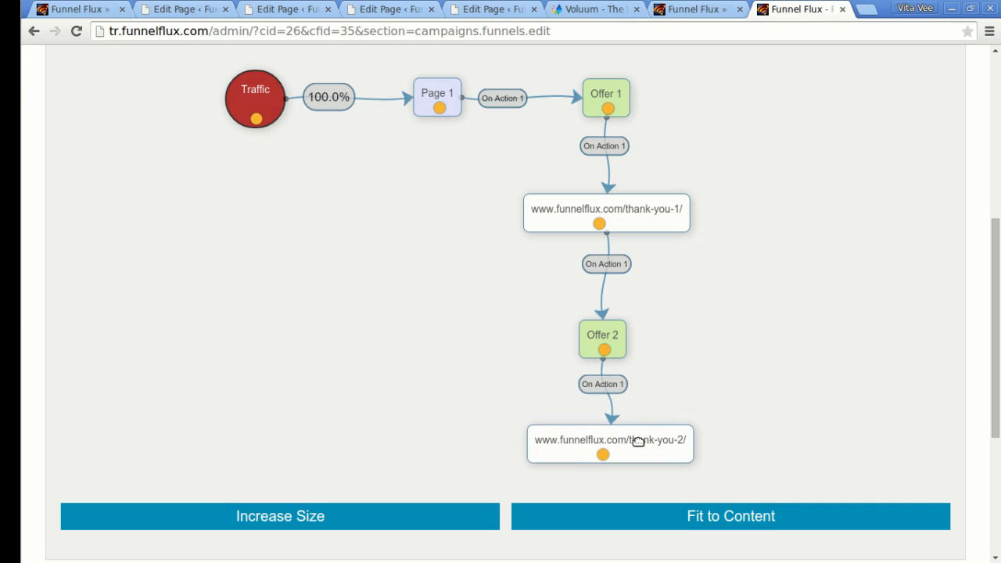
Link Offer 2 back to thank-you-1 as On Action 2 and position its label.
left_click_drag(605, 353, 643, 226)
left_click_drag(579, 279, 589, 291)
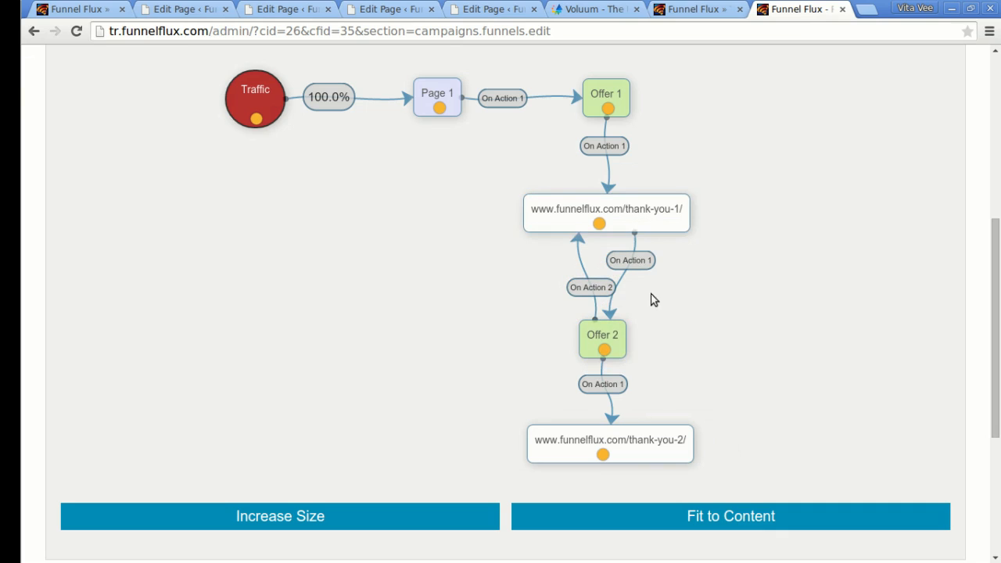
left_click_drag(604, 292, 633, 291)
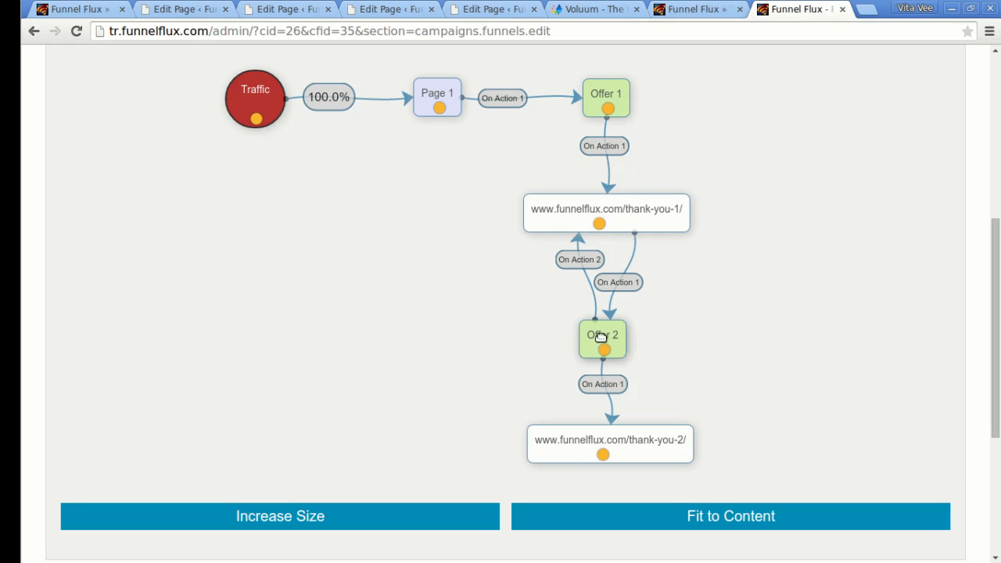
scroll(756, 295, "up", 1)
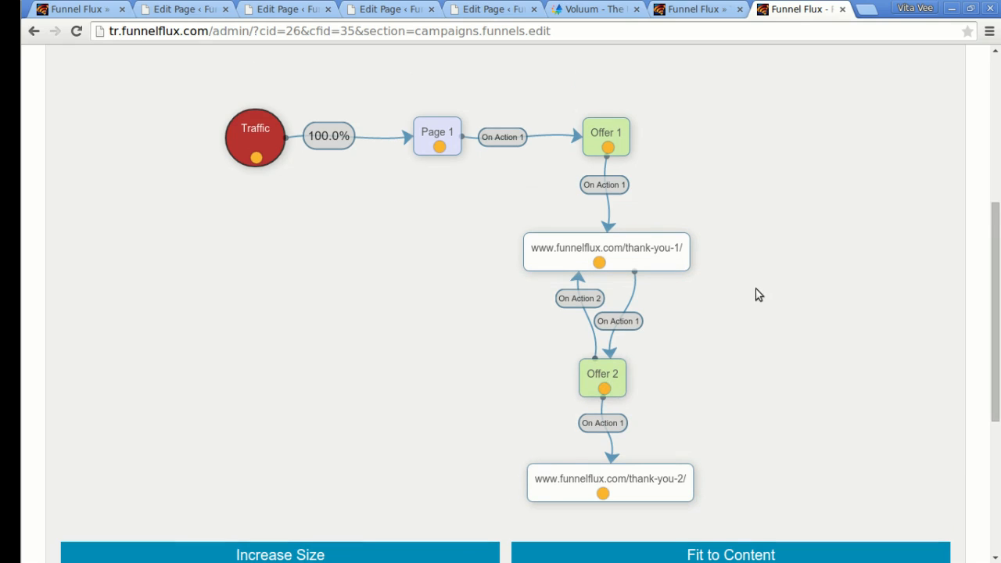
Mark the On Action 1 links from Offer 1 and Offer 2 as conversions.
left_click(633, 326)
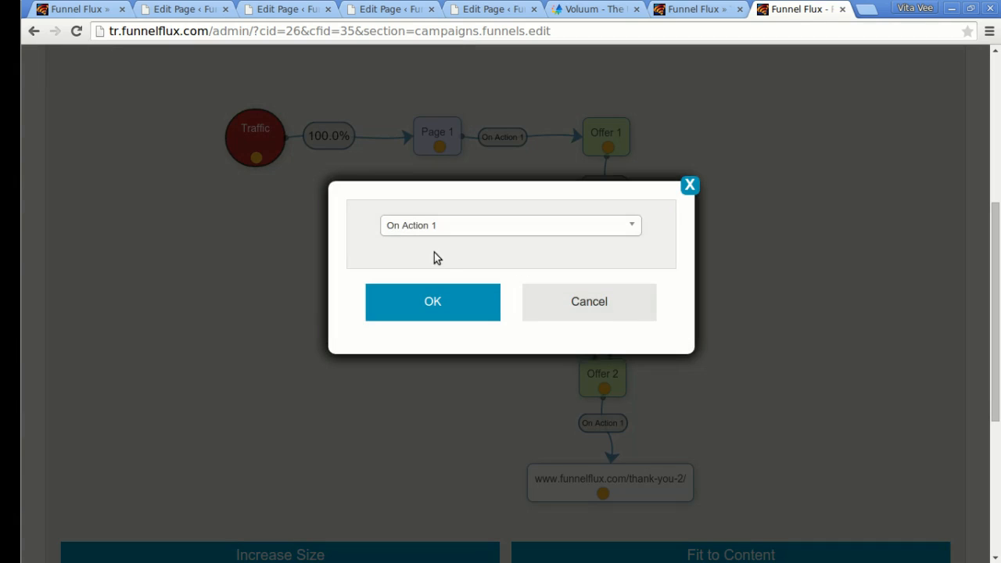
left_click(587, 298)
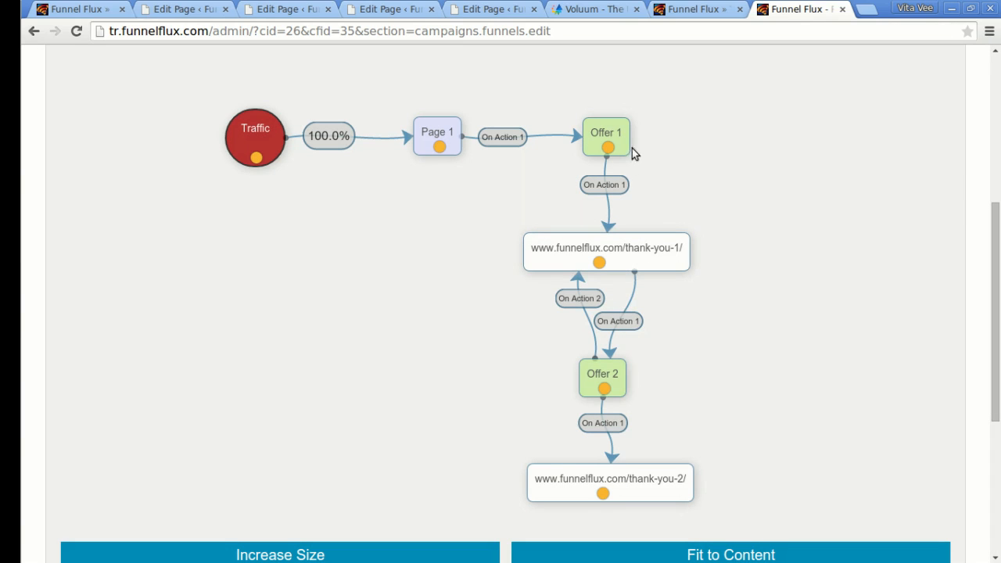
scroll(665, 150, "up", 1)
left_click(606, 225)
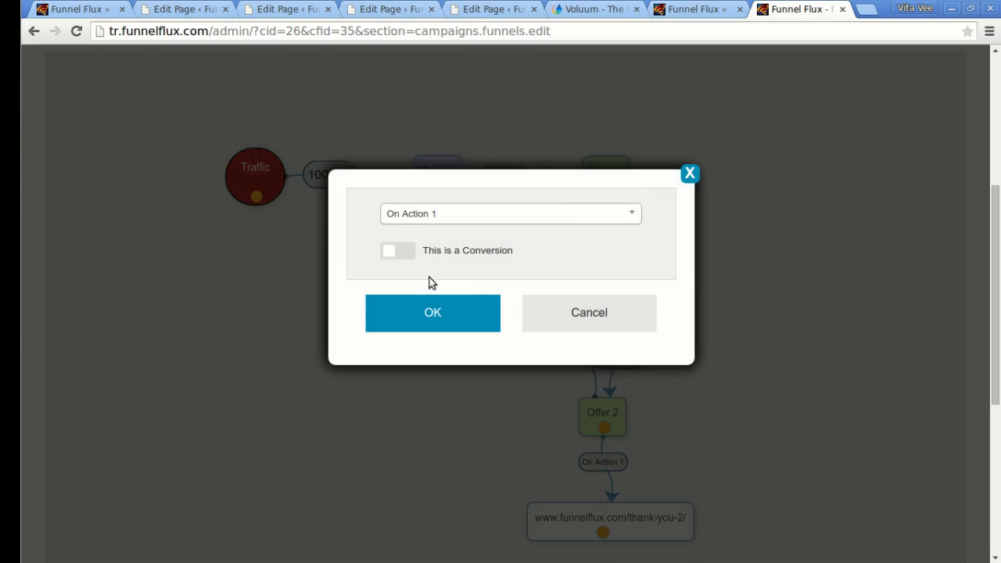
left_click(399, 251)
left_click(435, 317)
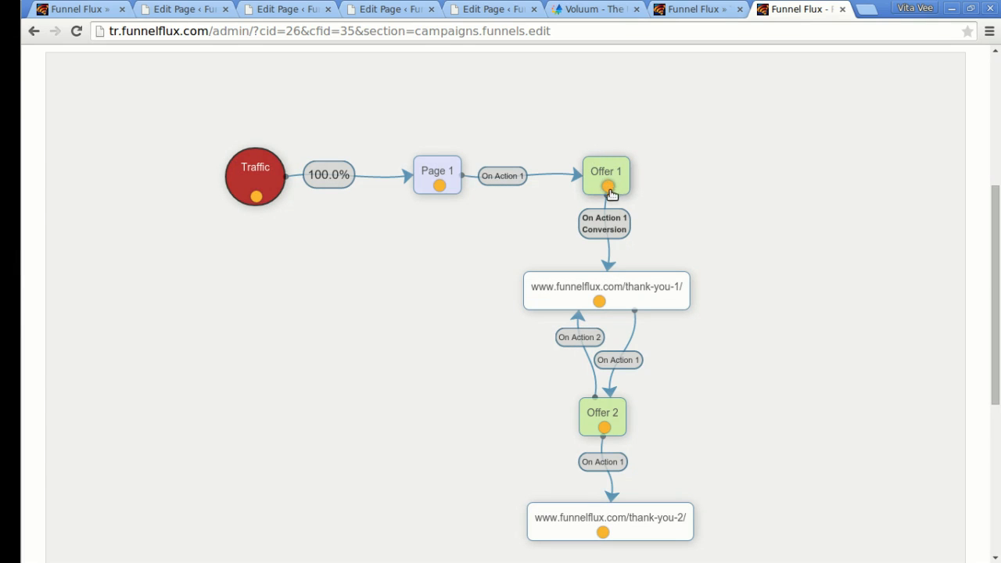
scroll(786, 257, "down", 2)
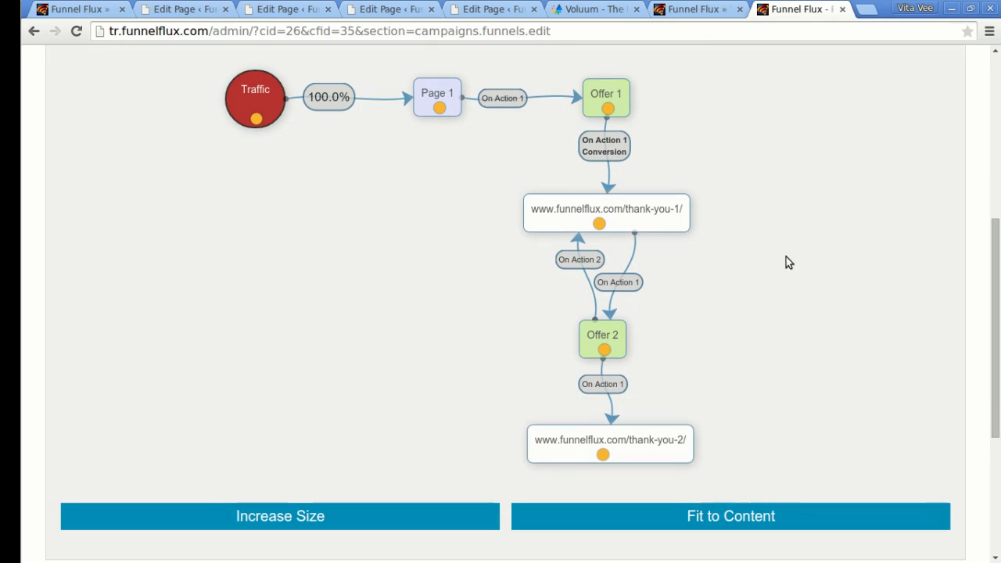
left_click(614, 386)
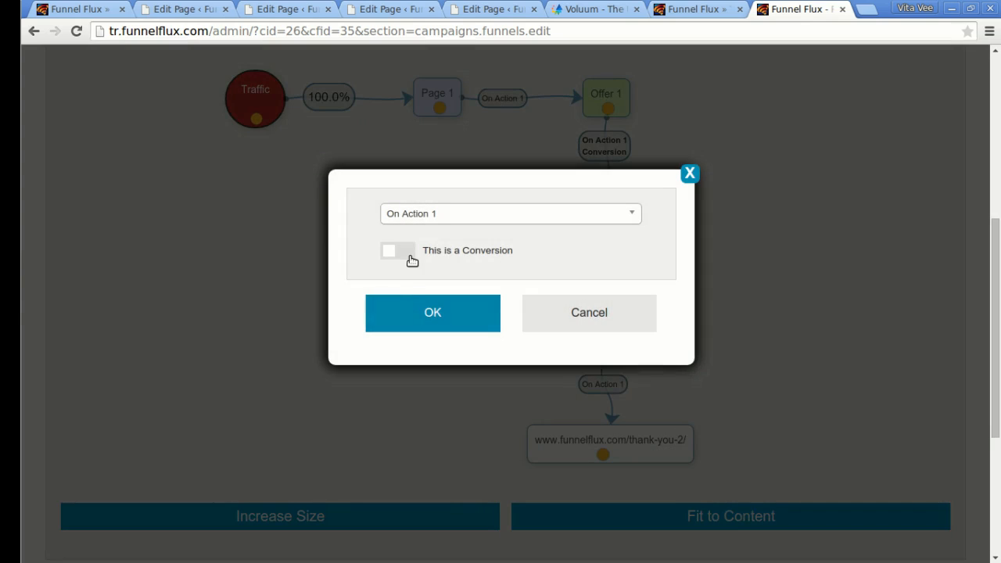
left_click(405, 253)
left_click(414, 302)
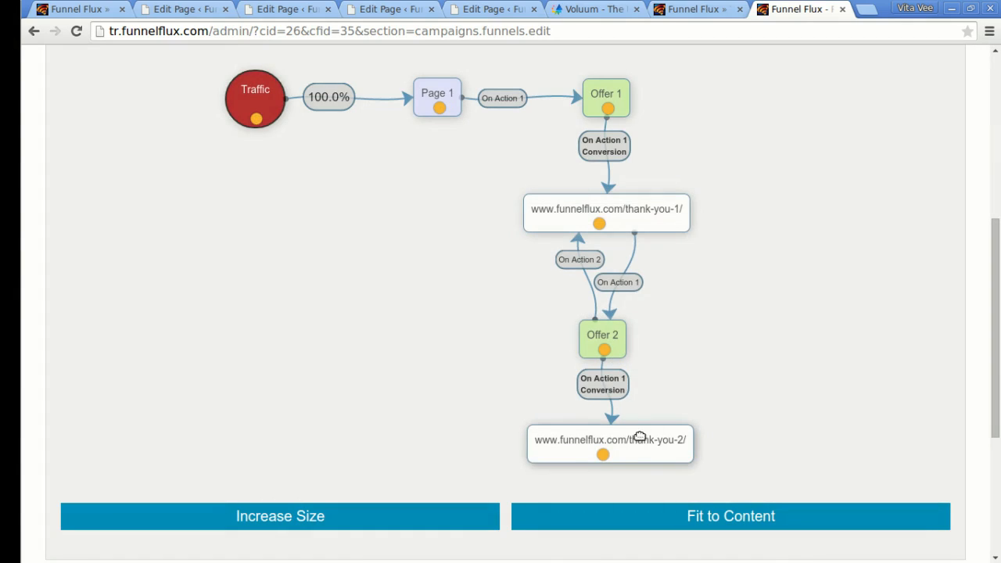
Move the thank-you-2 node lower and save the funnel.
left_click_drag(642, 446, 645, 469)
left_click_drag(619, 397, 626, 416)
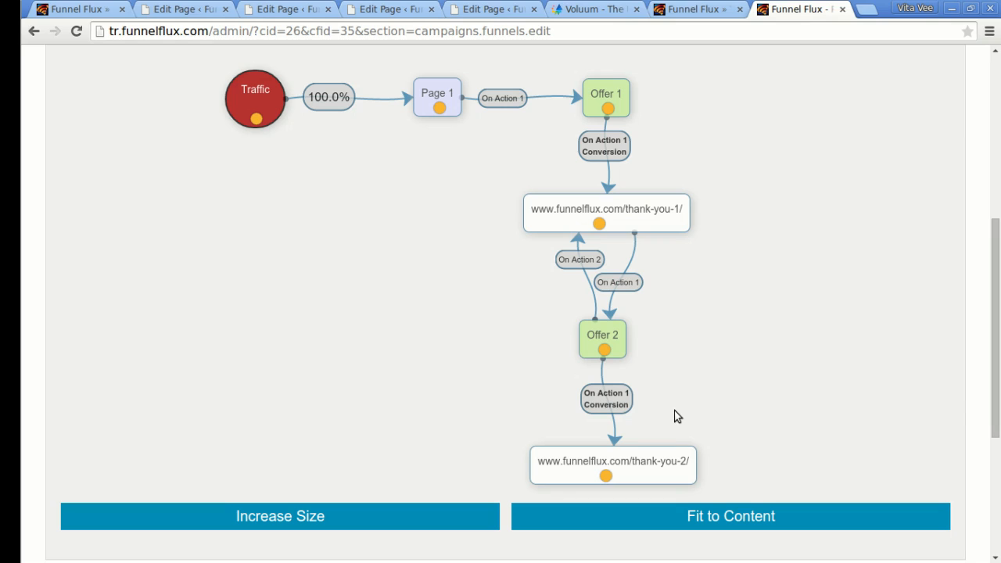
scroll(698, 384, "up", 1)
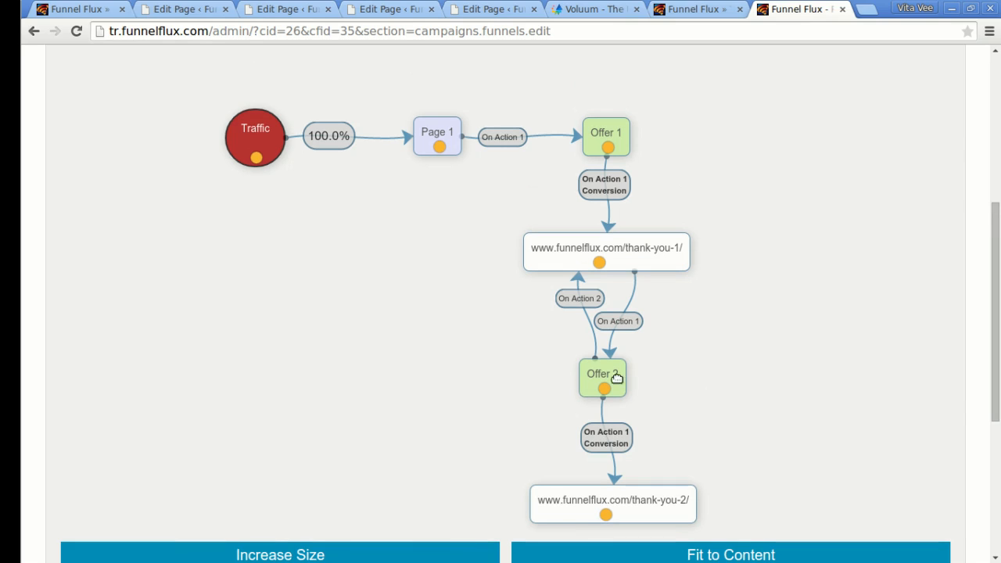
scroll(852, 202, "down", 1)
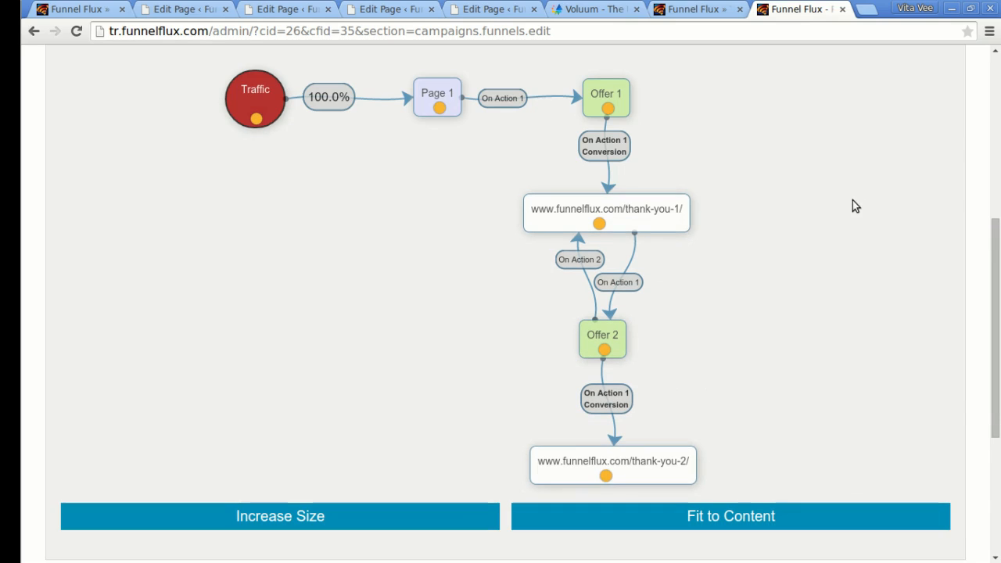
scroll(769, 456, "down", 4)
left_click(754, 425)
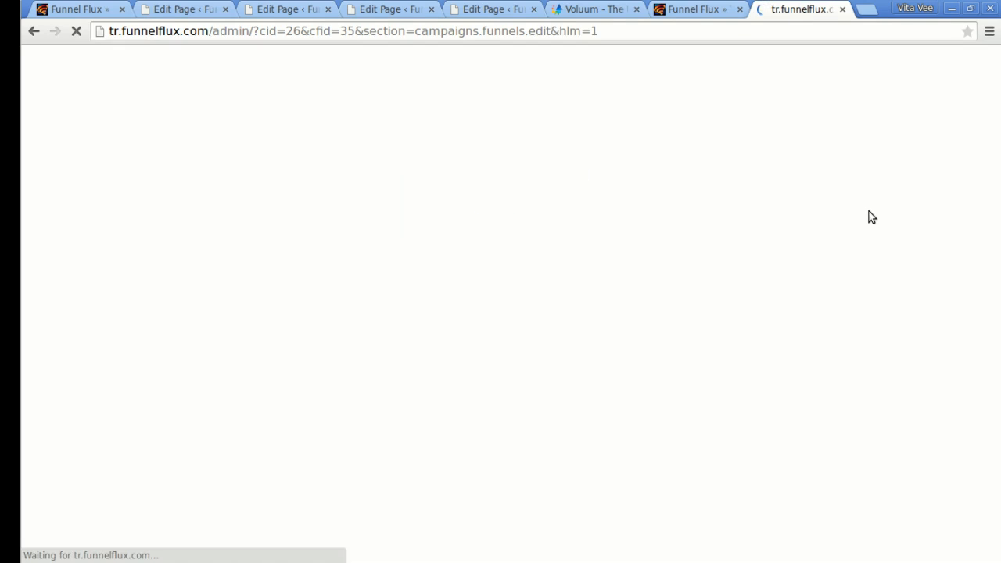
Open the Insert/edit link settings for Page 1's 'Go to offer 1' link in WordPress.
scroll(856, 217, "down", 9)
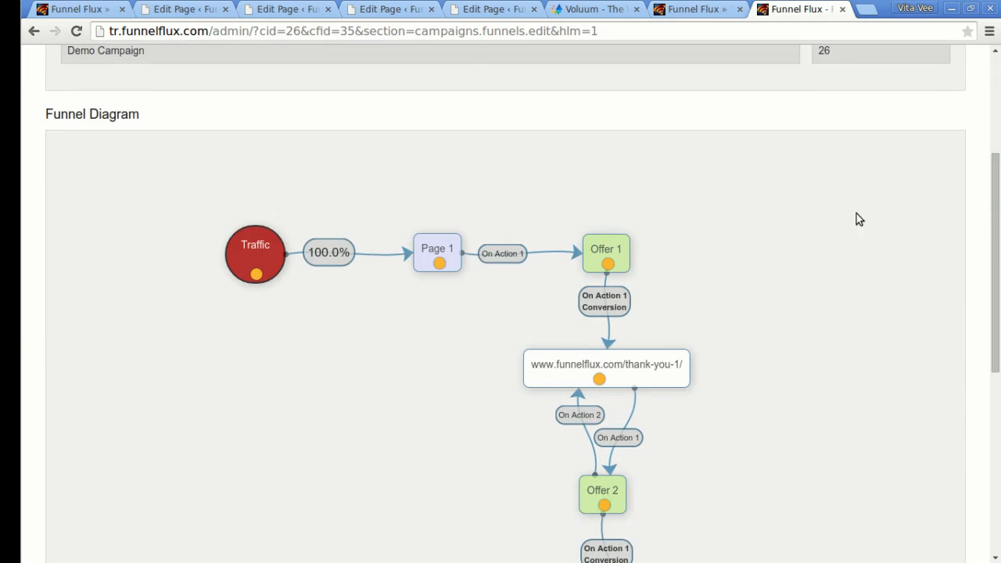
left_click(179, 10)
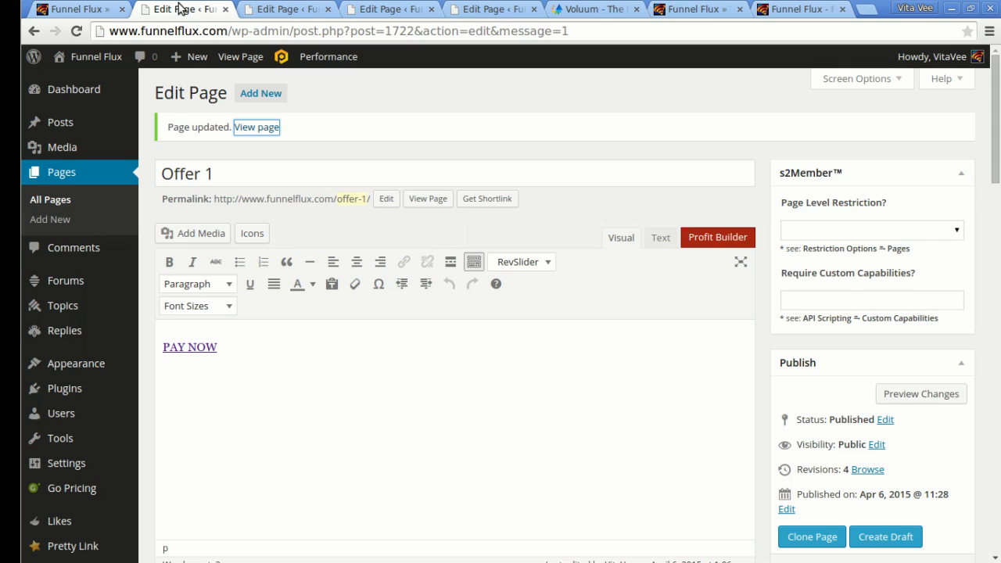
left_click(98, 11)
left_click(239, 63)
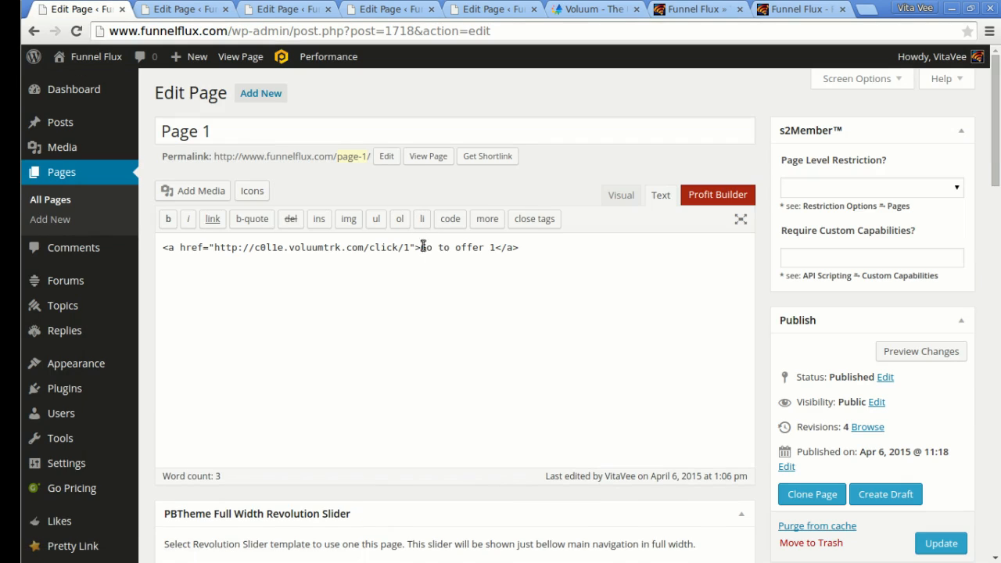
left_click(628, 194)
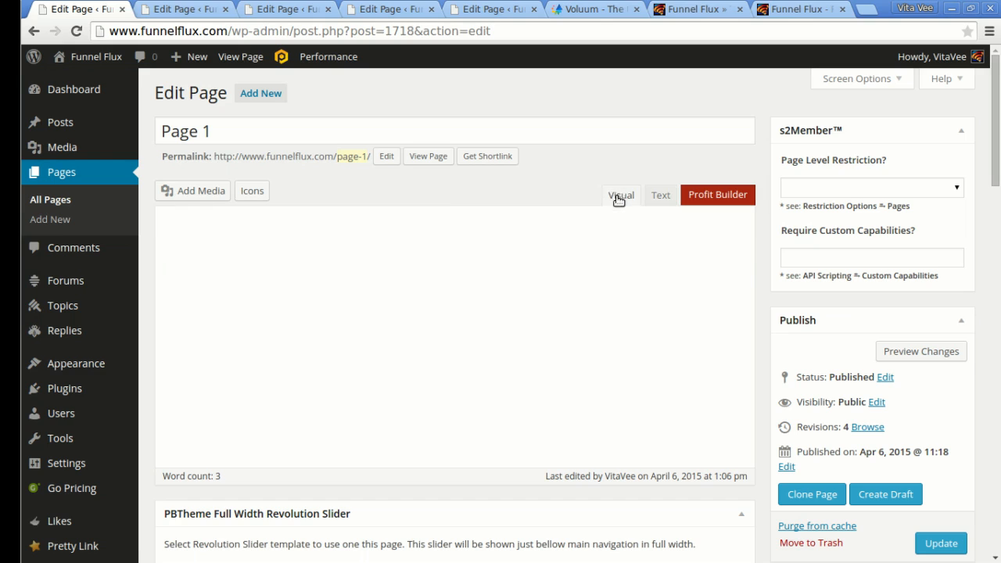
left_click(197, 306)
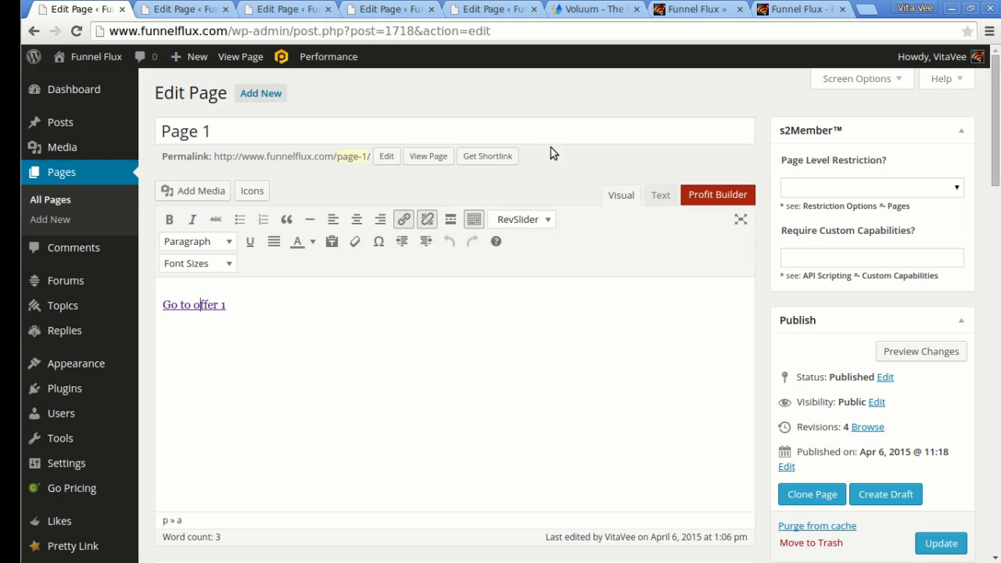
left_click(405, 220)
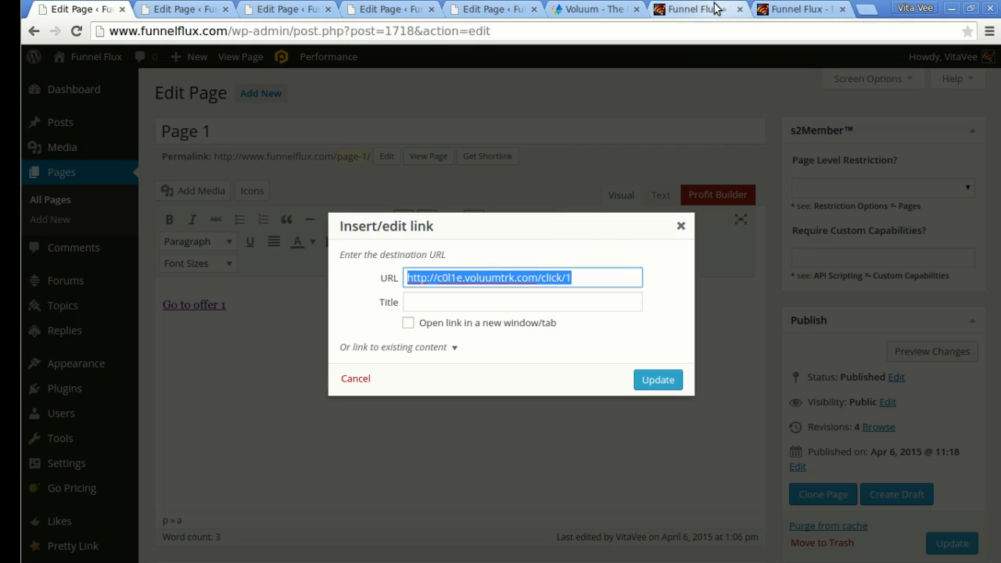
left_click(688, 9)
left_click(793, 9)
scroll(346, 253, "up", 2)
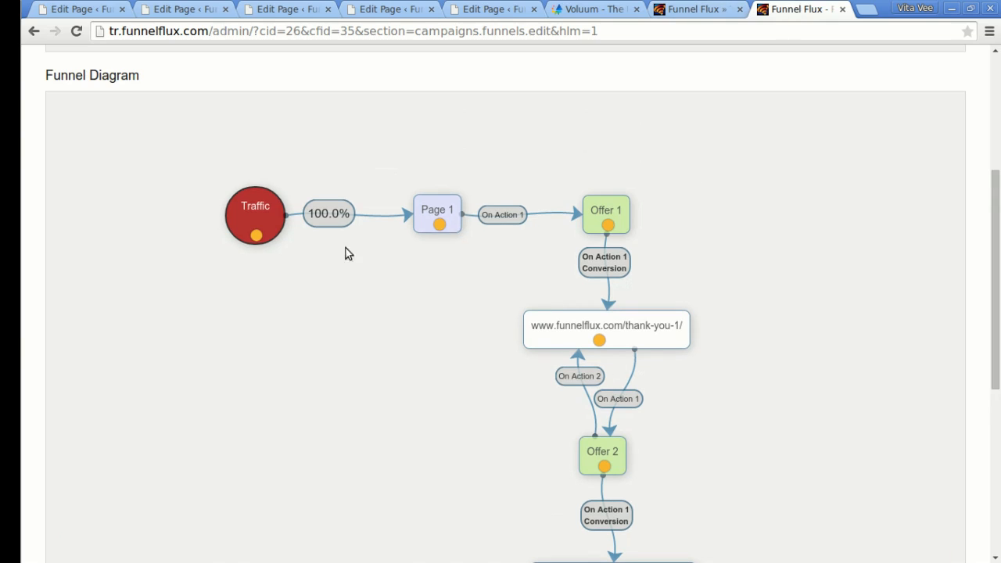
Paste Page 1's Action 1 URL into the 'Go to offer 1' link and update it.
right_click(504, 215)
left_click(605, 229)
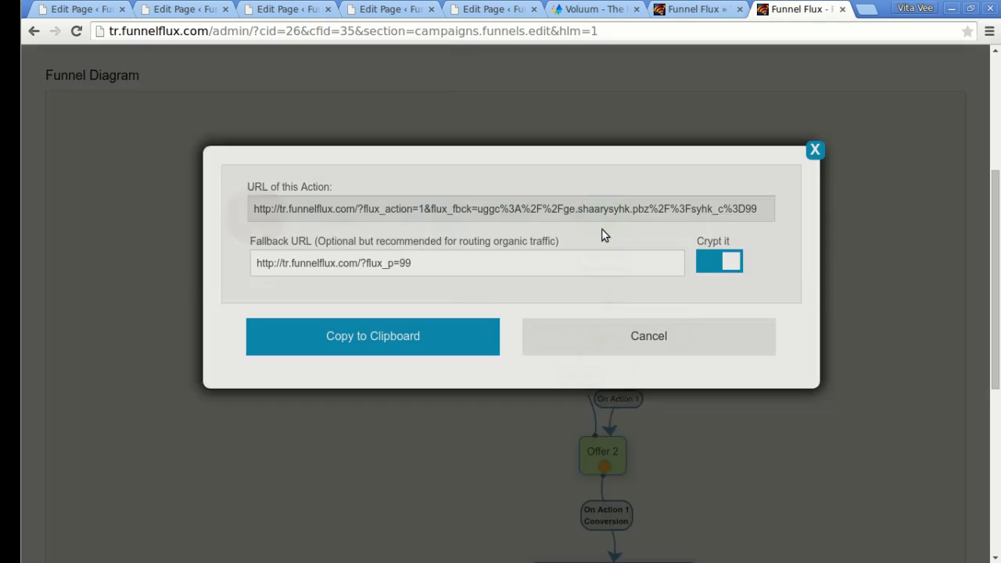
left_click(313, 352)
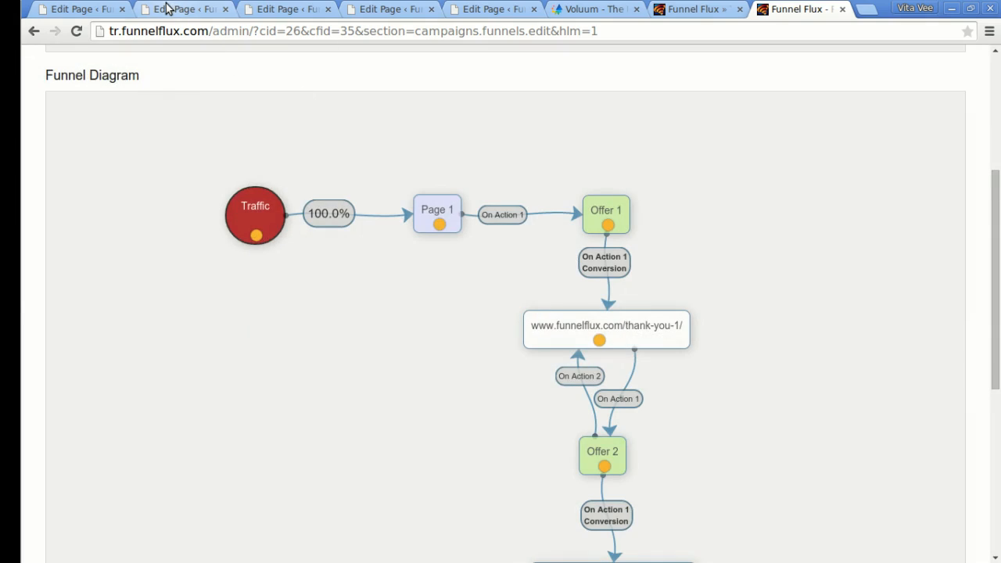
left_click(169, 8)
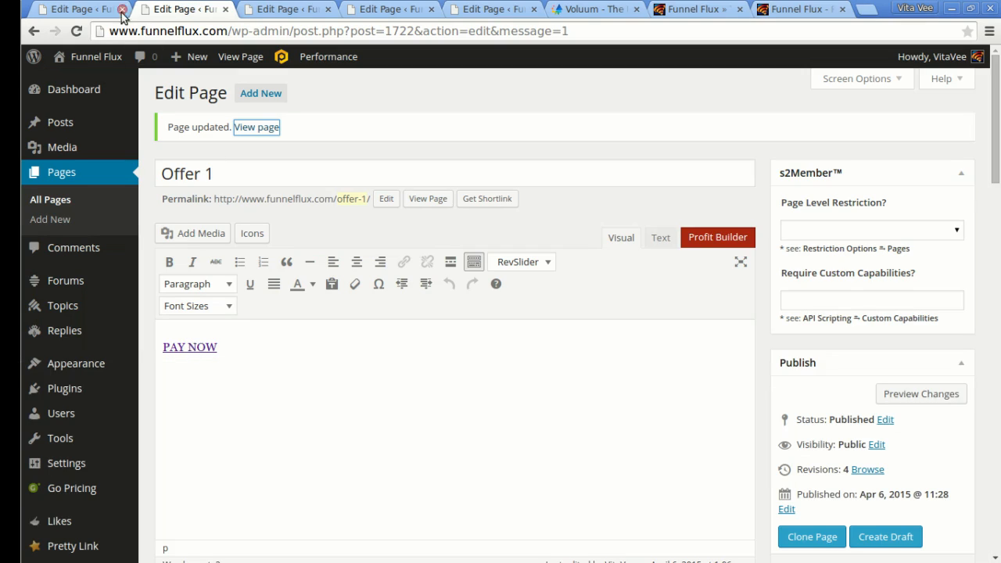
left_click(63, 9)
key("ctrl+v")
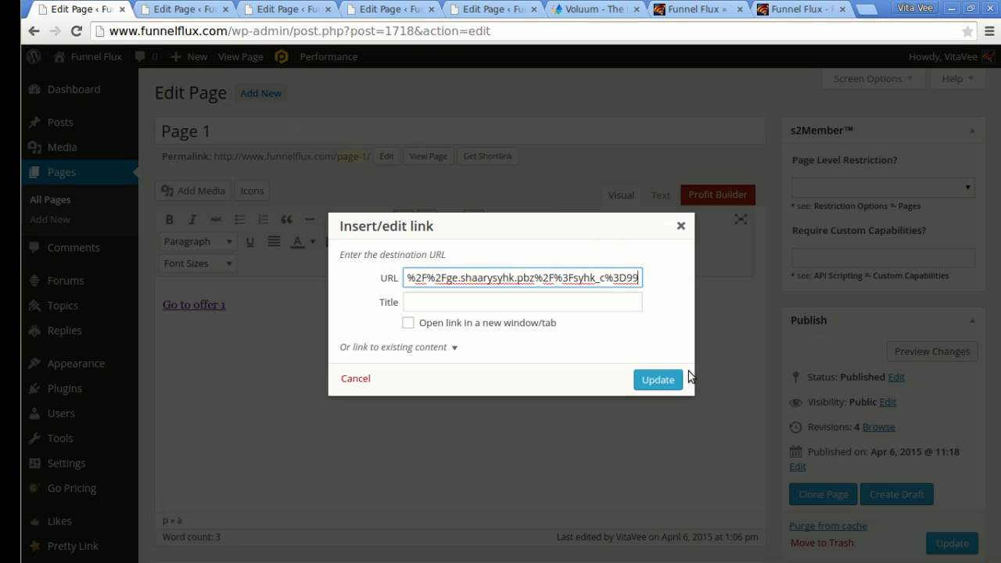
left_click(664, 381)
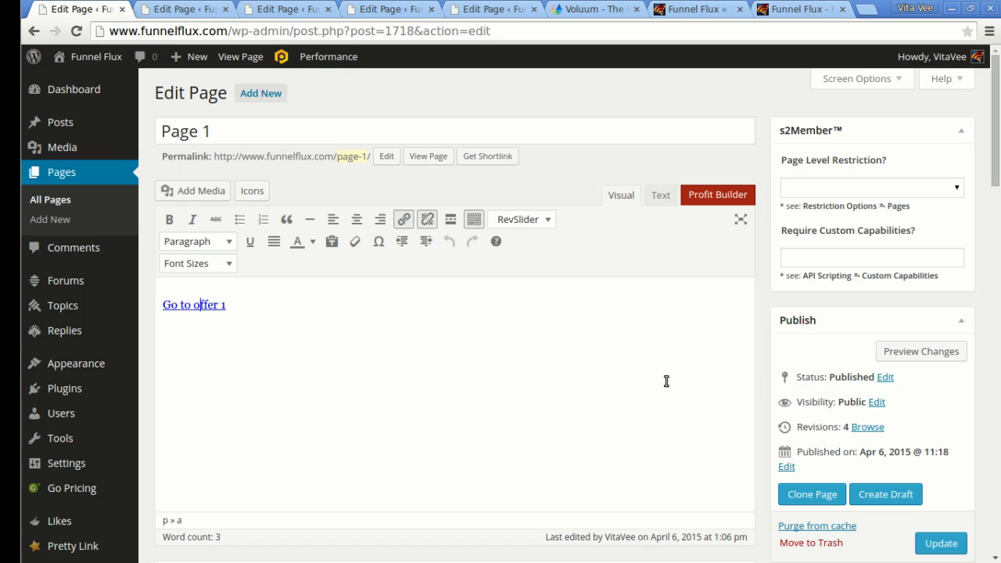
left_click(798, 9)
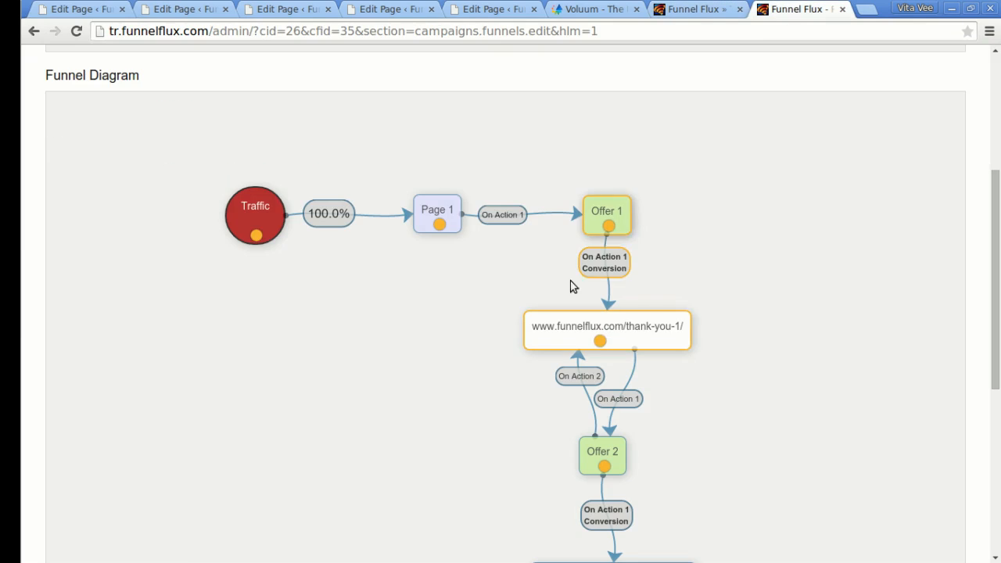
Delete the fallback URL from Page 1's Action 1 link settings.
right_click(501, 215)
left_click(562, 227)
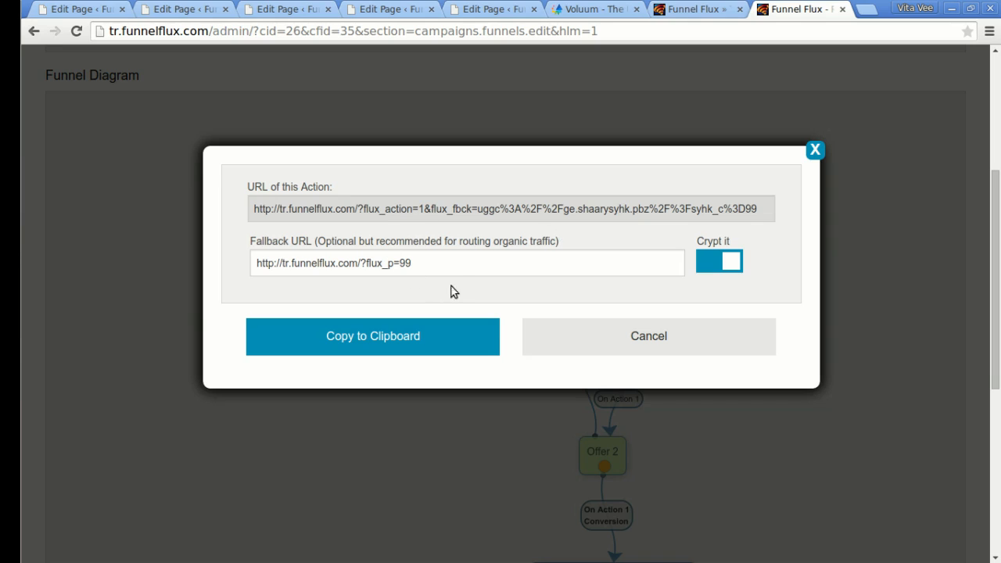
left_click_drag(462, 263, 239, 260)
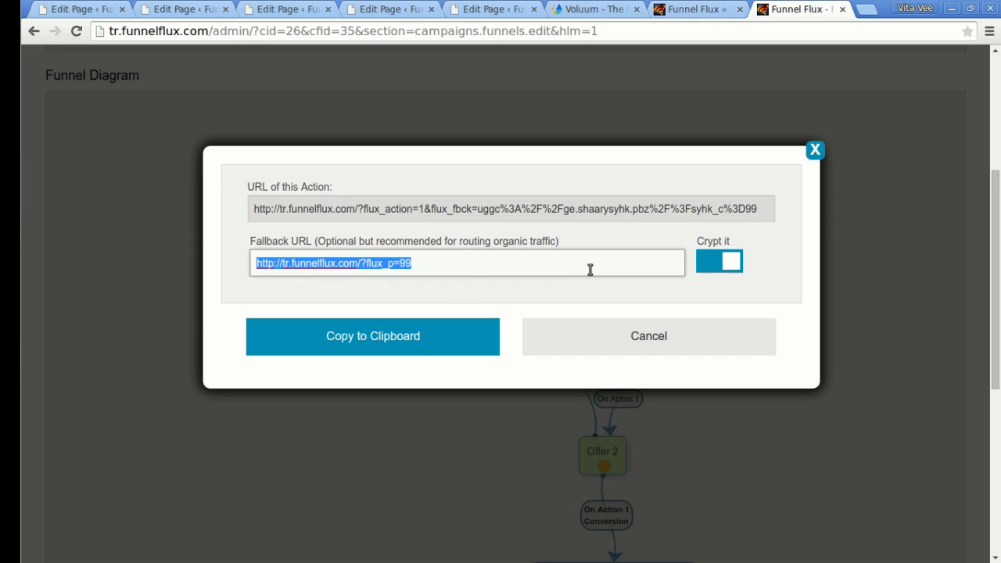
key("BackSpace")
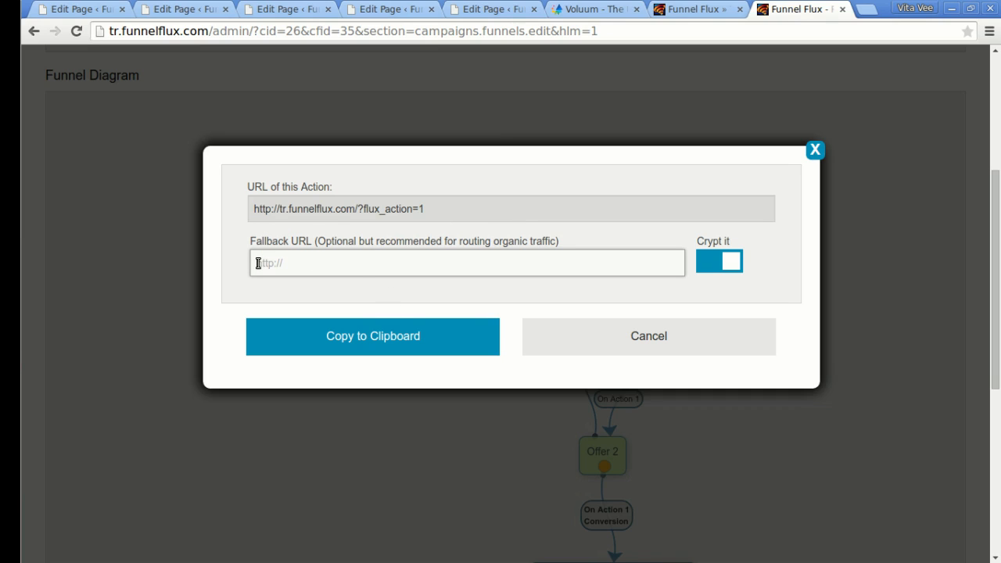
Copy On Action 1's URL with the Fallback URL field emptied, then return to the Page 1 editor.
left_click(659, 335)
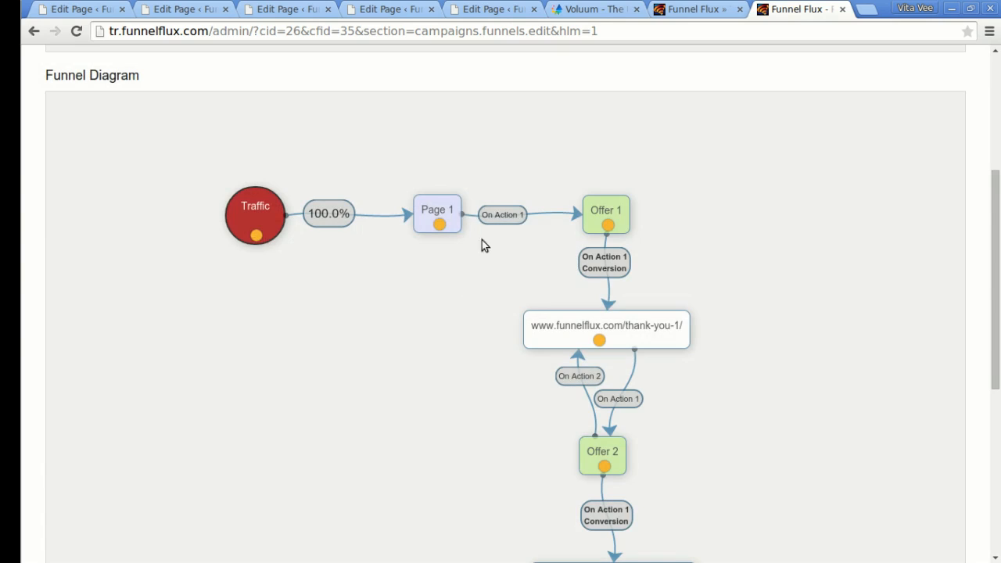
left_click(530, 219)
left_click(554, 224)
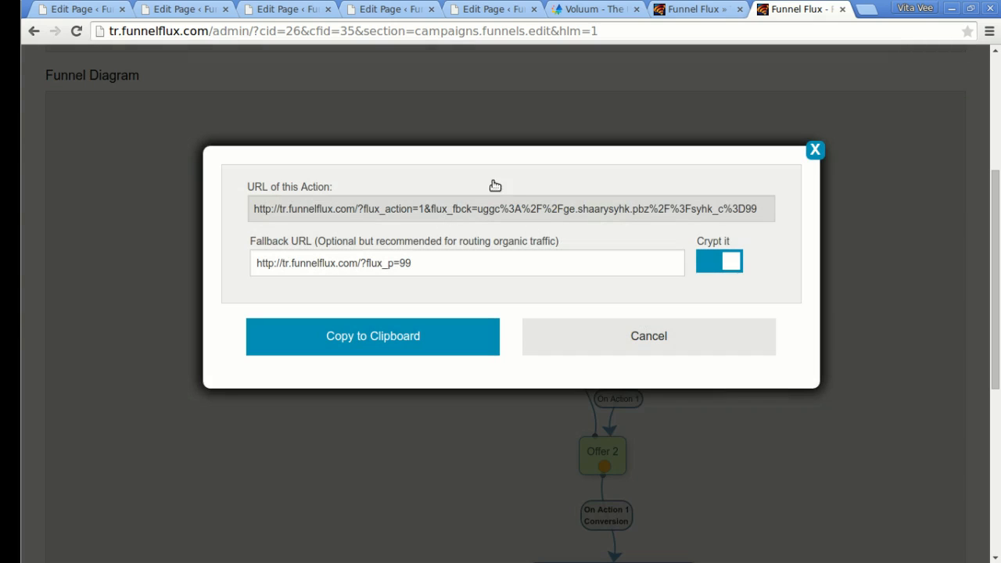
left_click(581, 336)
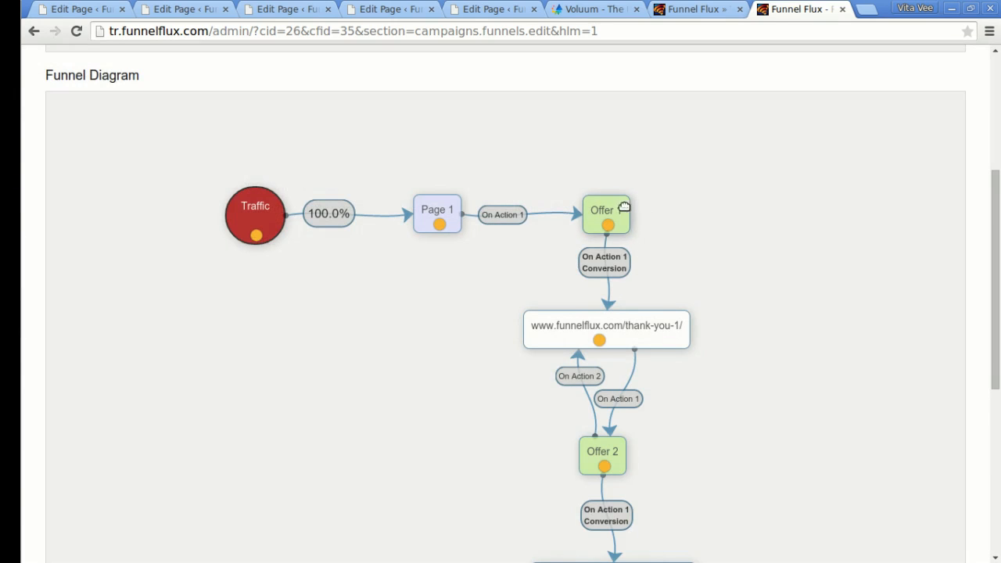
left_click(516, 223)
left_click(540, 228)
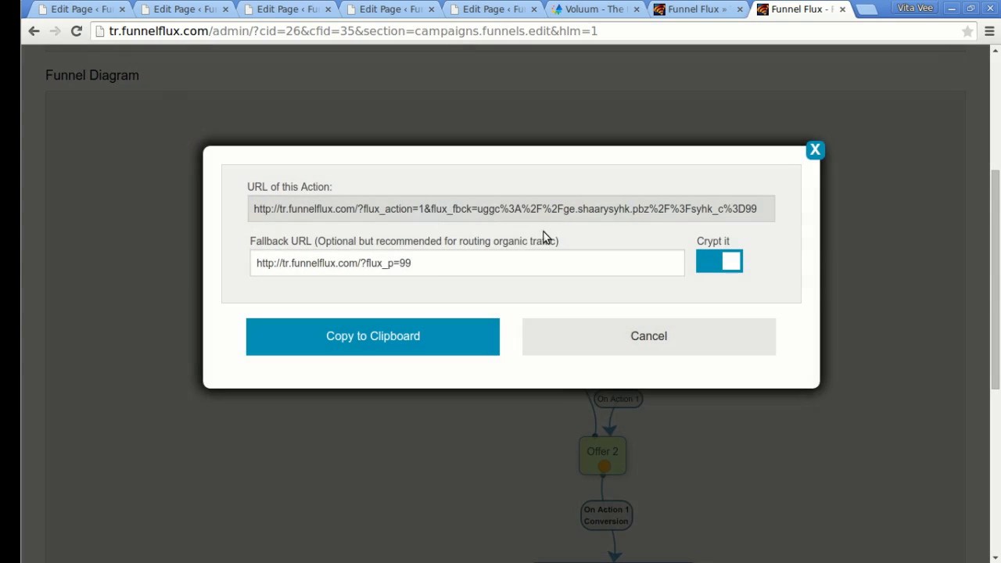
triple_click(464, 259)
key("BackSpace")
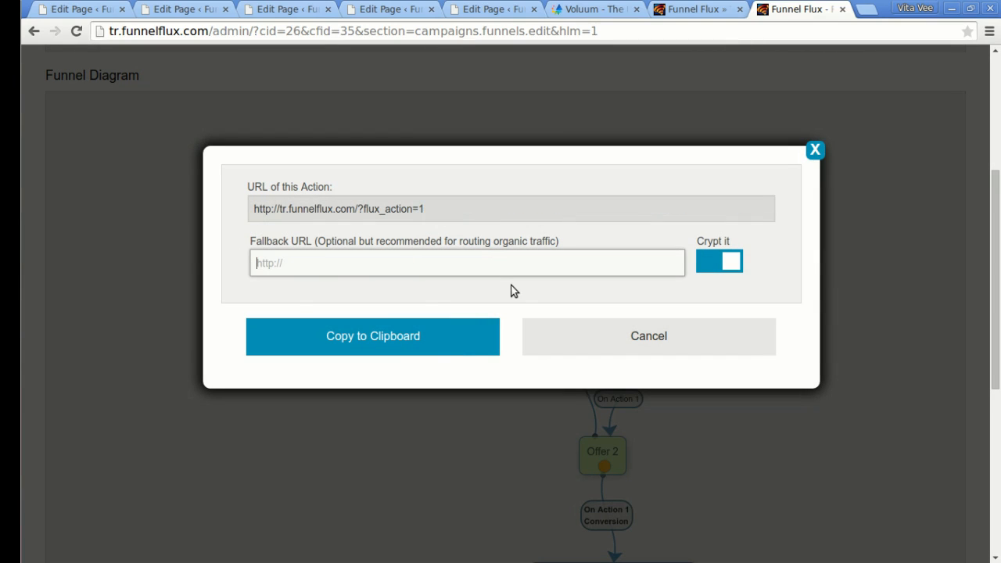
left_click(385, 340)
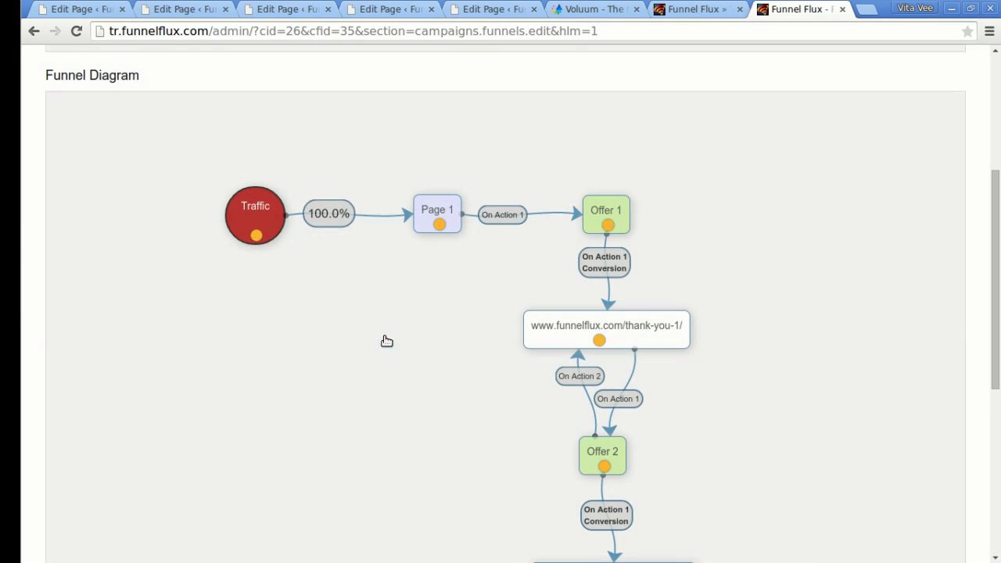
left_click(86, 9)
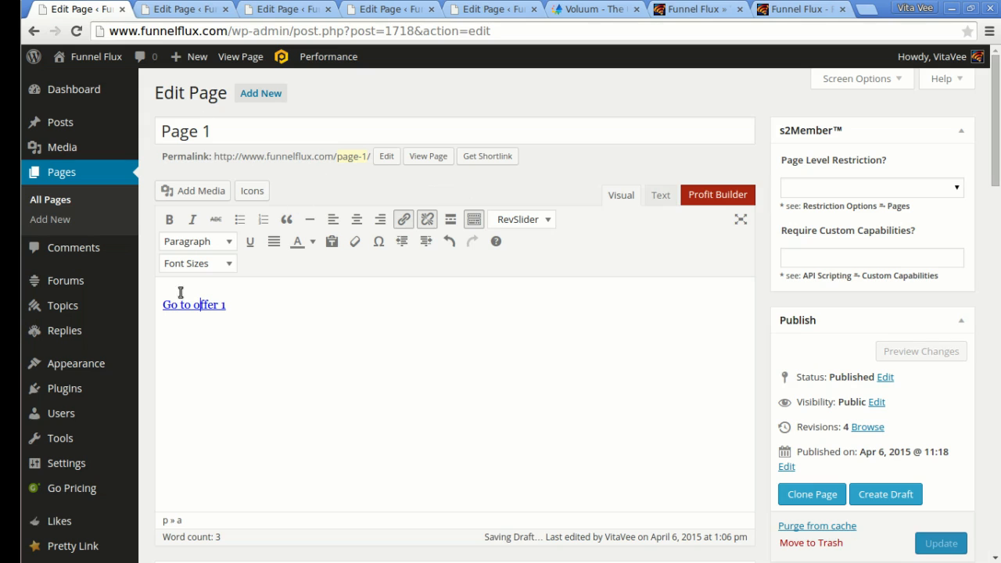
Replace Page 1's 'Go to offer 1' link with the Funnel Flux action URL and update the page.
left_click(404, 219)
key("ctrl+v")
left_click(659, 382)
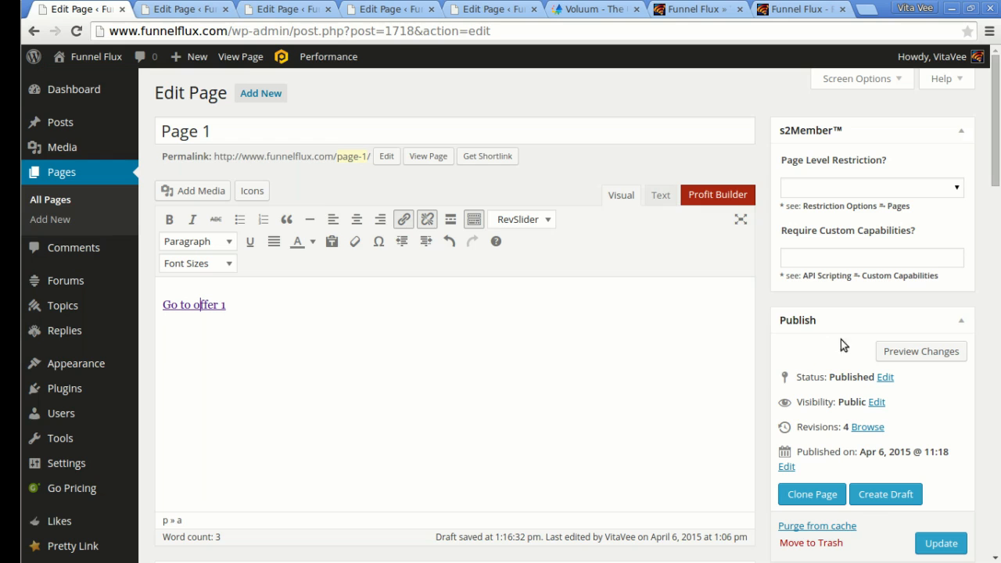
left_click(943, 543)
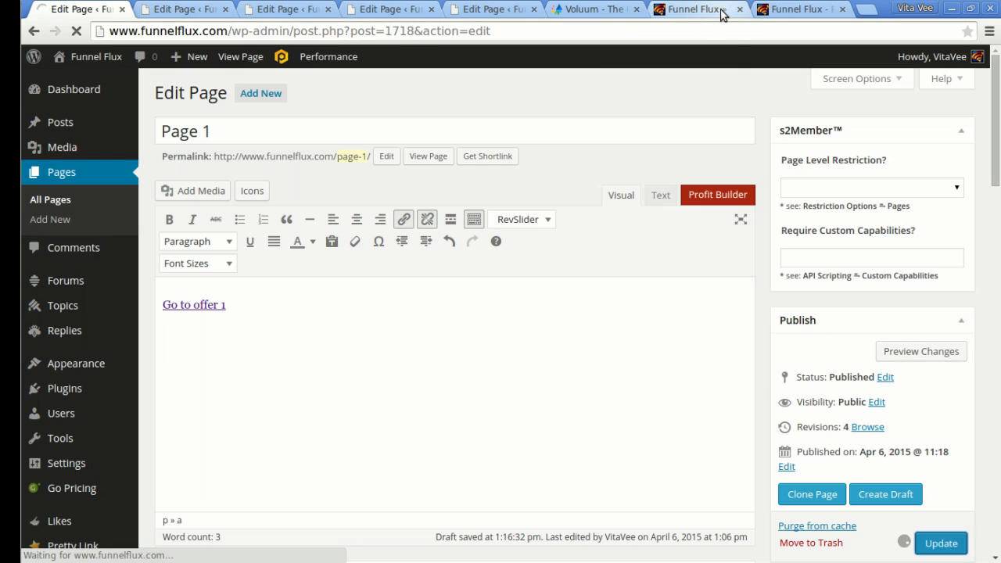
left_click(795, 9)
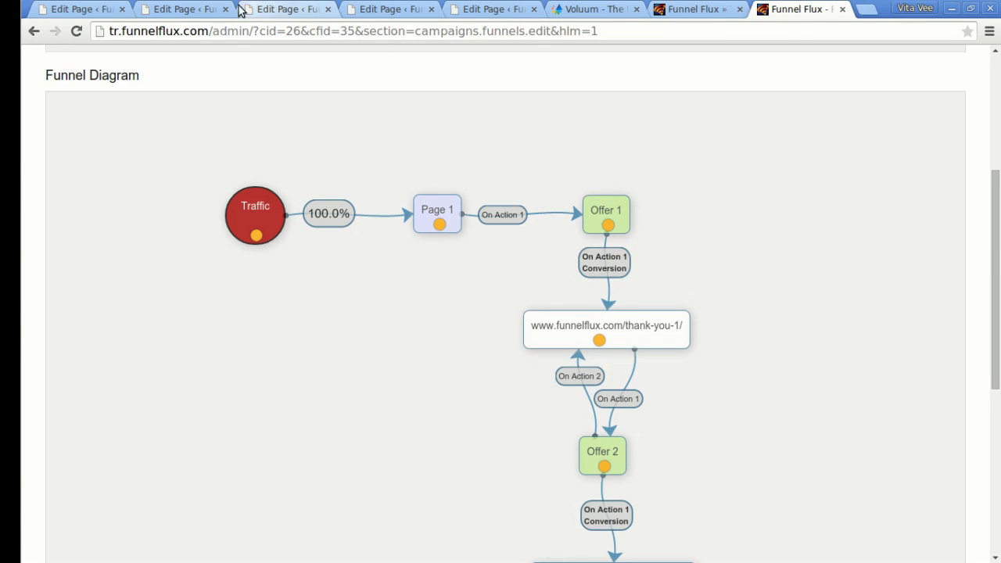
Point Offer 1's PAY NOW link at the Funnel Flux action URL and update Offer 1.
left_click(196, 9)
left_click(188, 347)
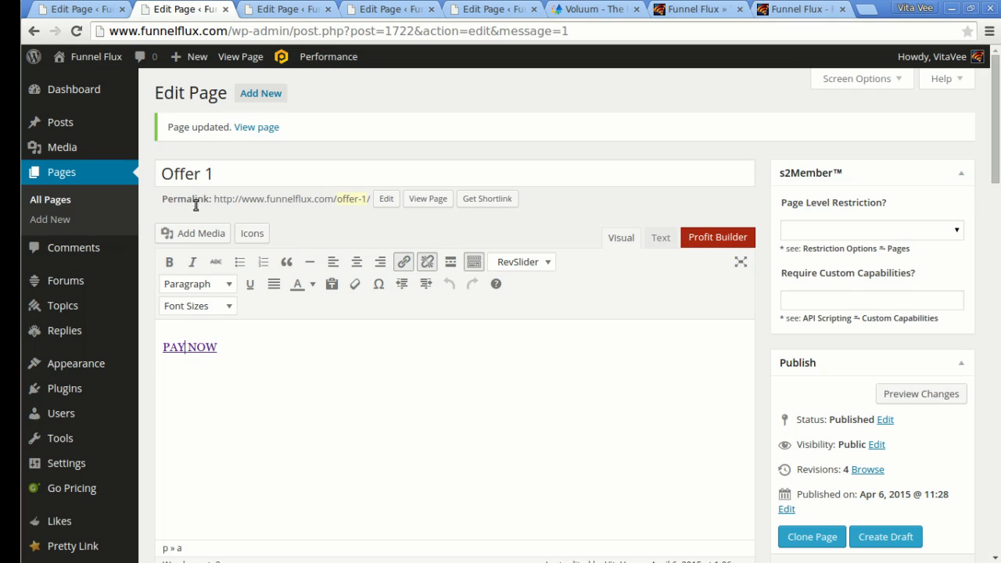
left_click(404, 261)
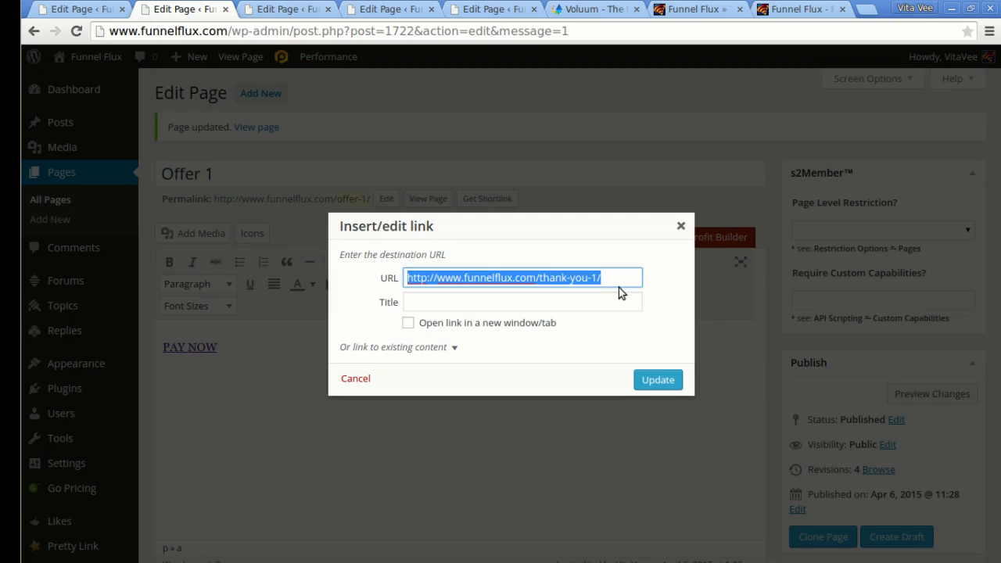
key("ctrl+v")
left_click(658, 380)
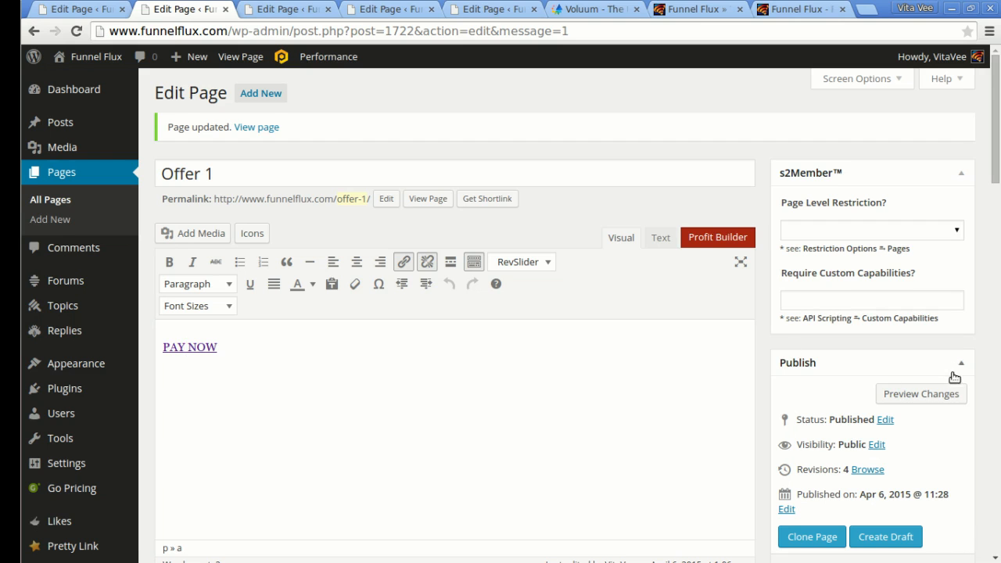
scroll(955, 377, "down", 3)
left_click(947, 468)
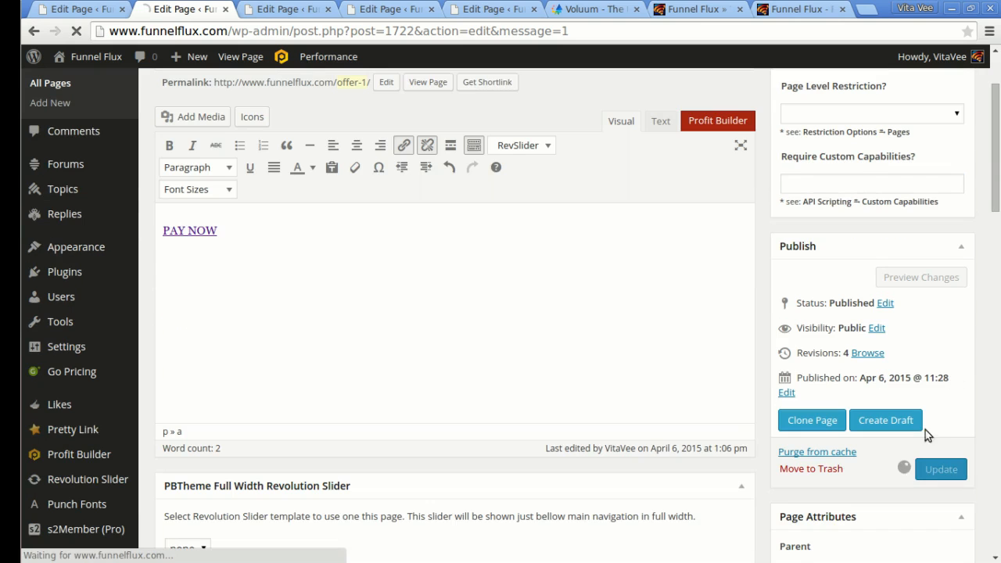
left_click(798, 8)
scroll(777, 284, "down", 1)
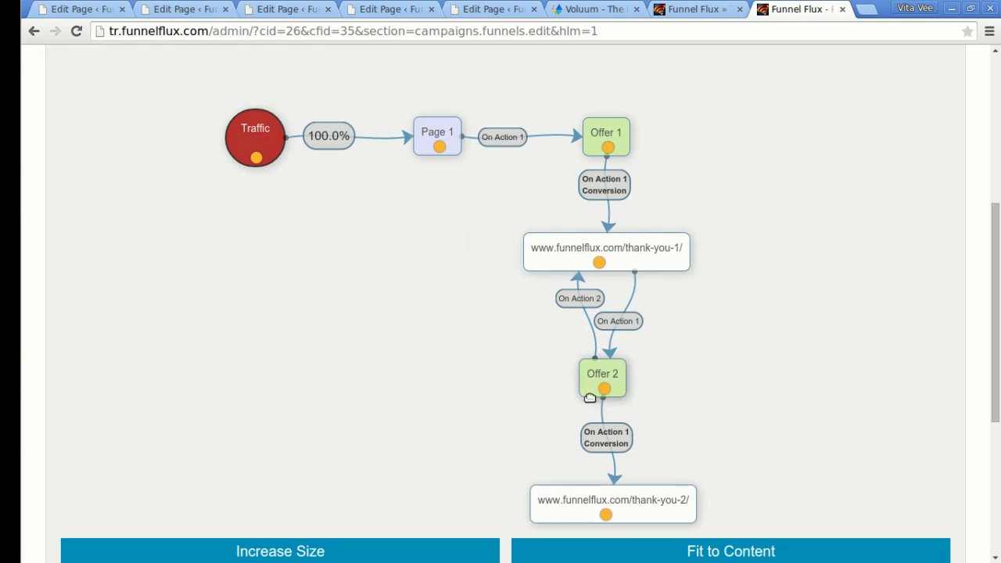
Replace Thank You 1's offer 2 link with the Funnel Flux action URL and update the page.
left_click(309, 8)
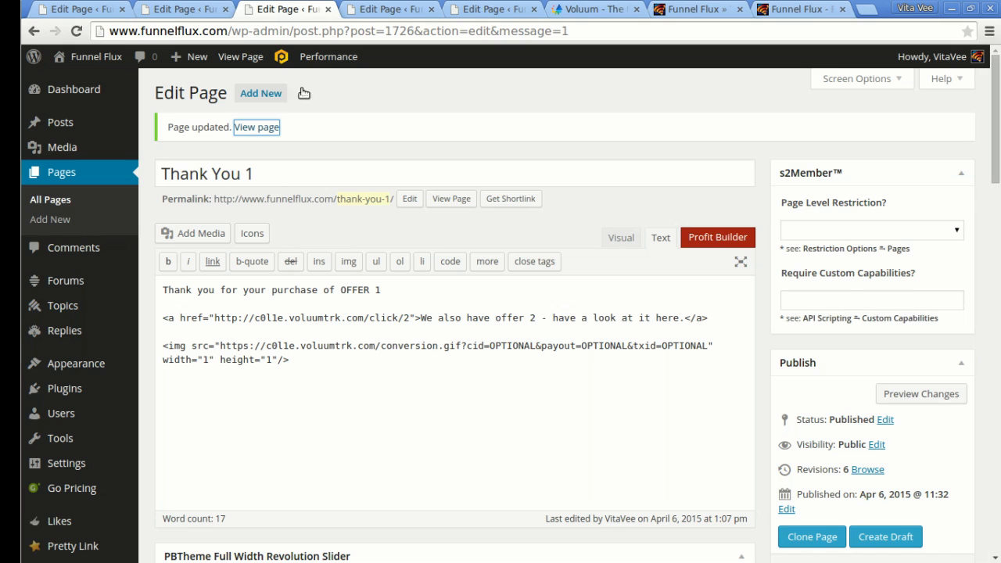
left_click(612, 237)
left_click(242, 378)
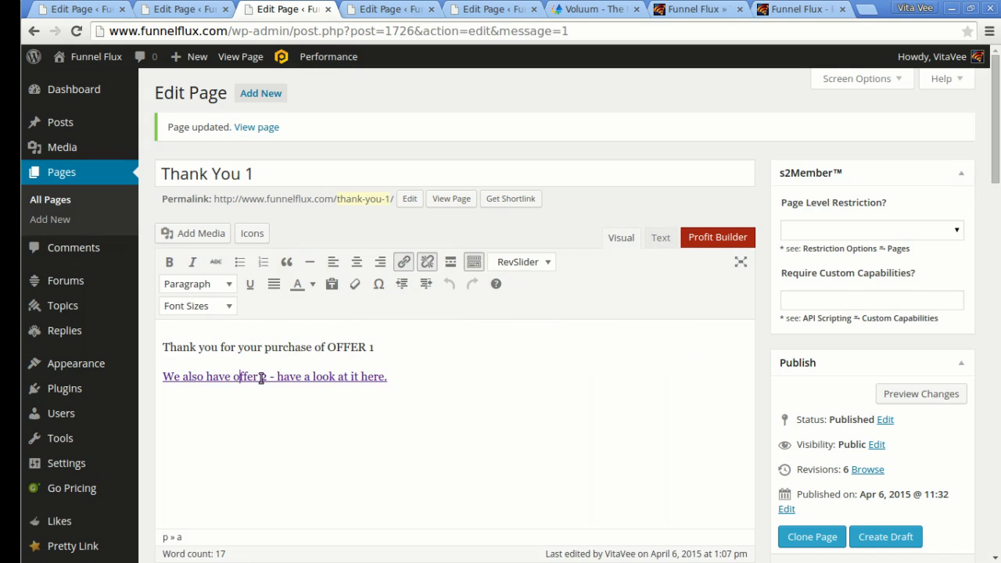
left_click(404, 261)
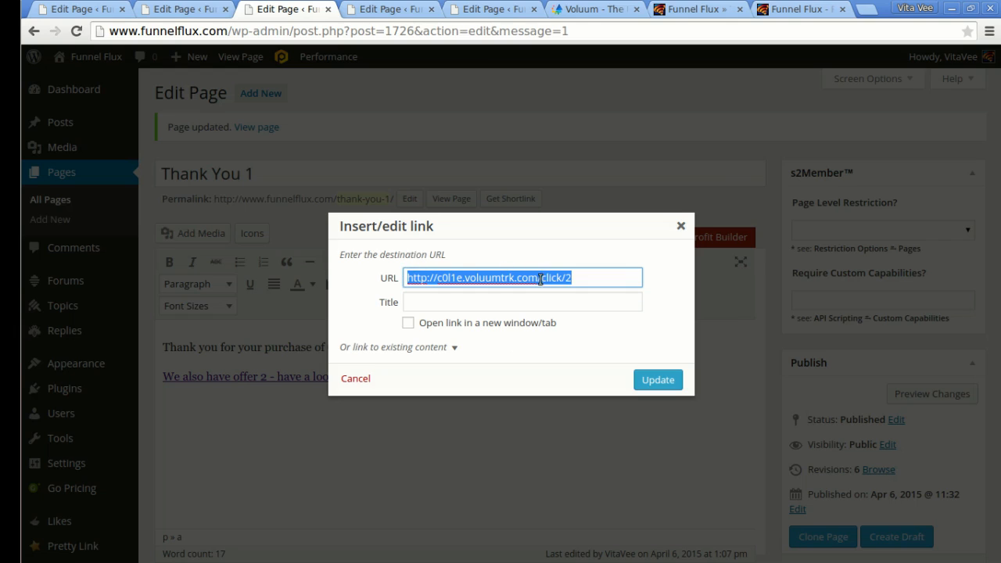
type("http://fc.funnelflux.com/?flux_action=1")
left_click(656, 380)
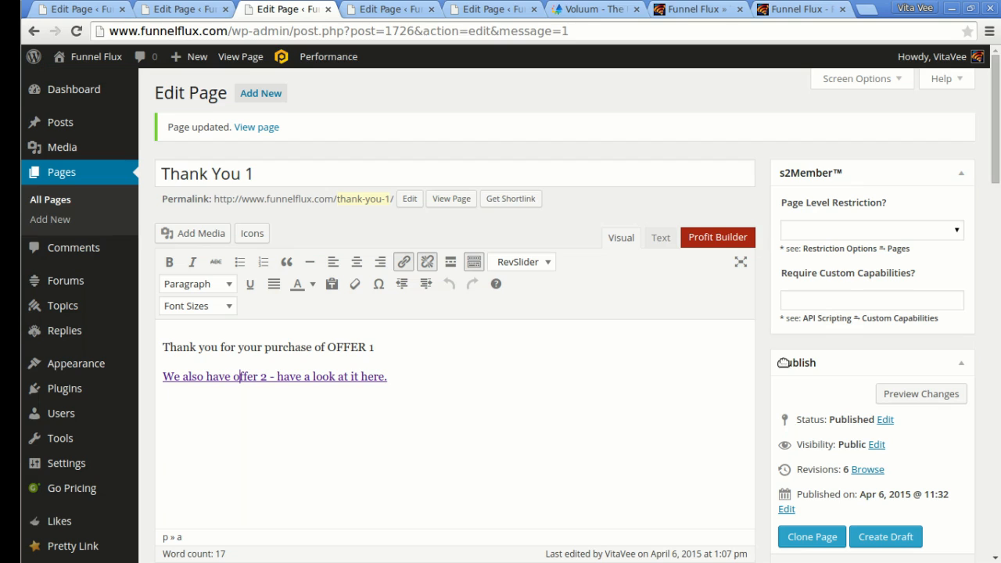
scroll(888, 520, "down", 3)
left_click(940, 469)
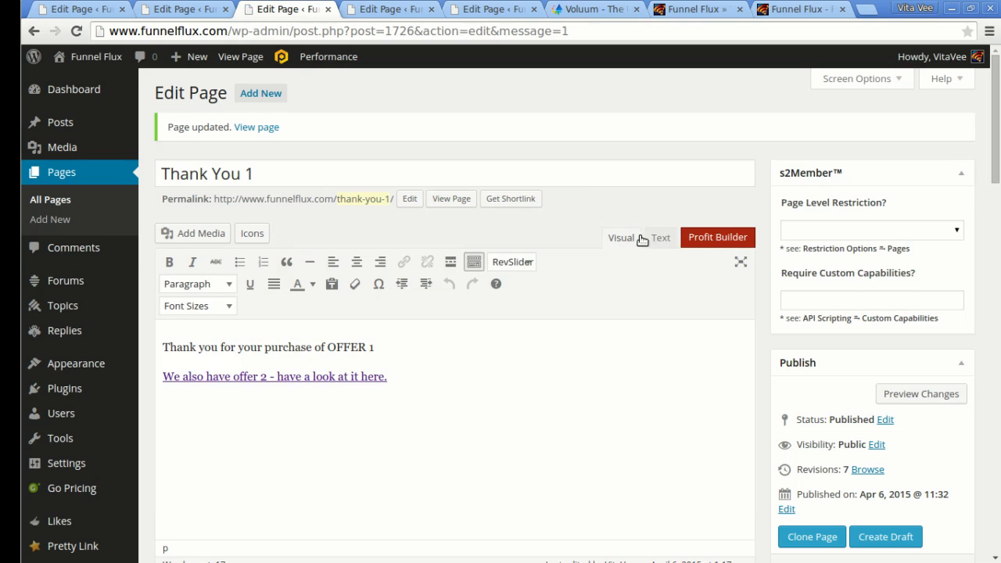
Delete the Voluum conversion pixel img tag in Text view and update Thank You 1.
left_click(659, 237)
left_click_drag(638, 360, 157, 345)
key("Delete")
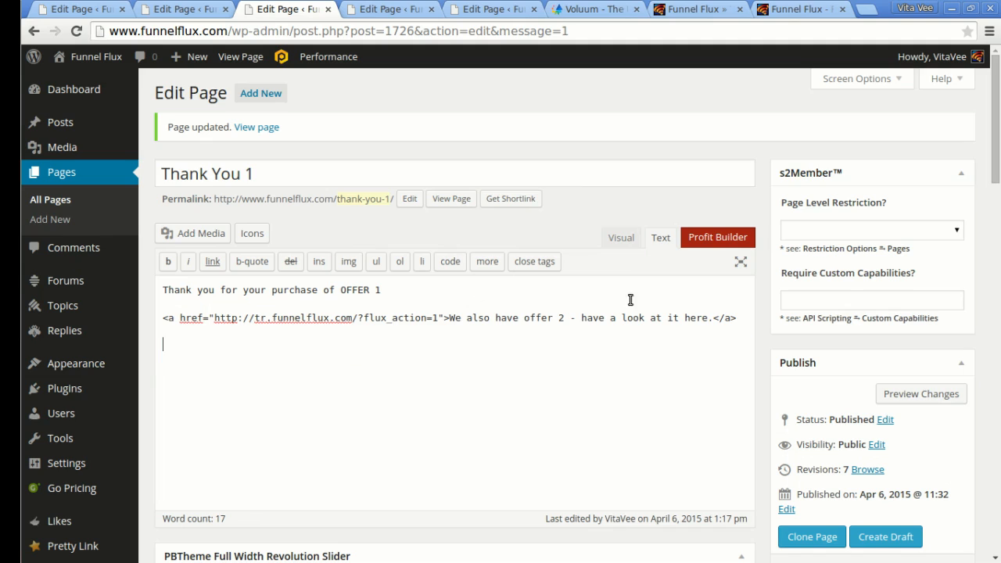
left_click(620, 239)
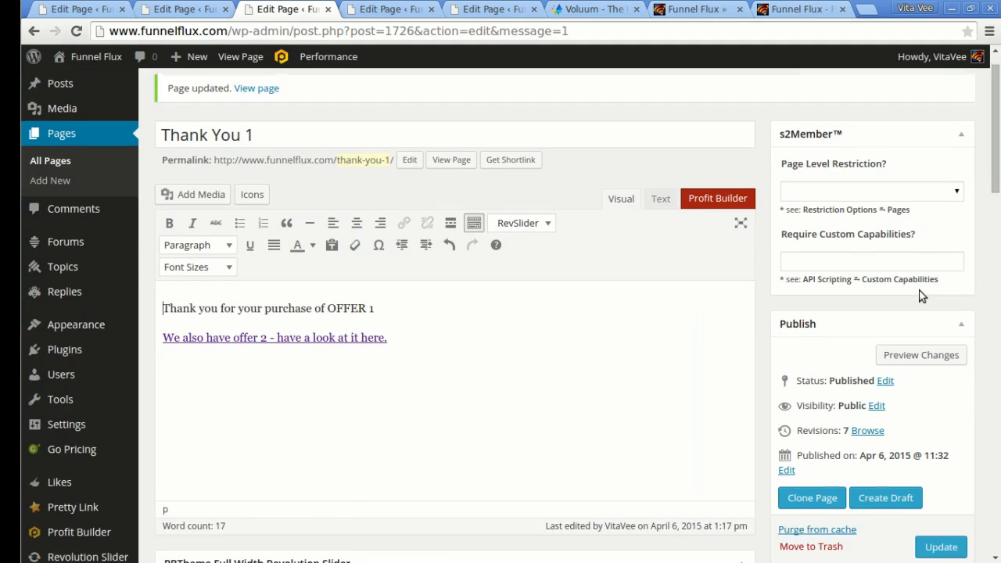
scroll(921, 293, "down", 1)
left_click(941, 509)
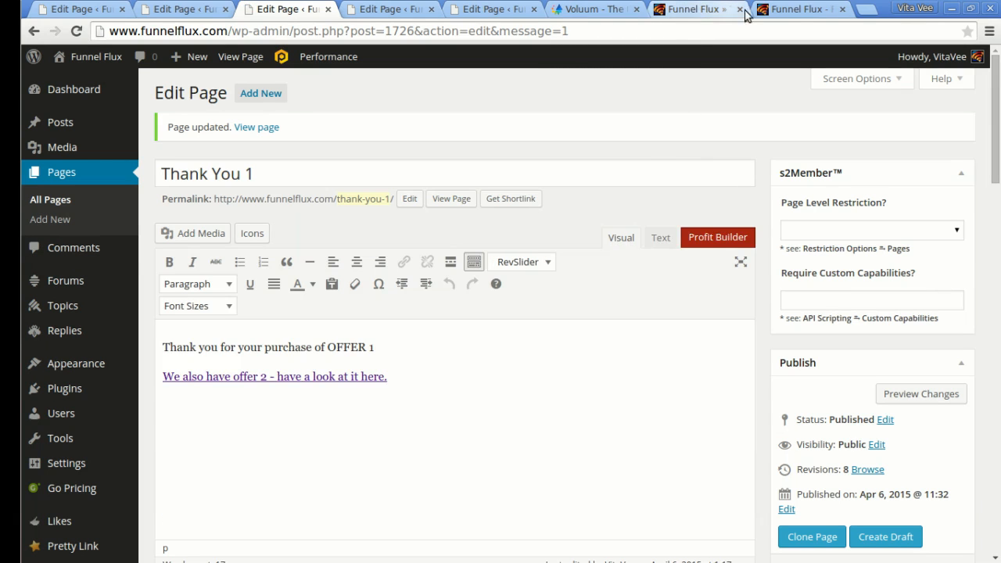
left_click(802, 8)
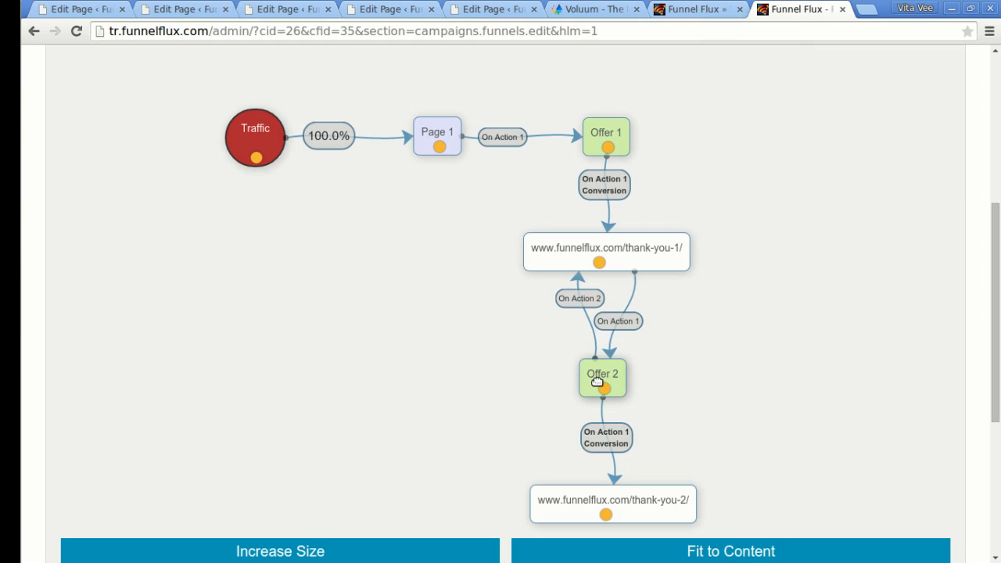
left_click(274, 9)
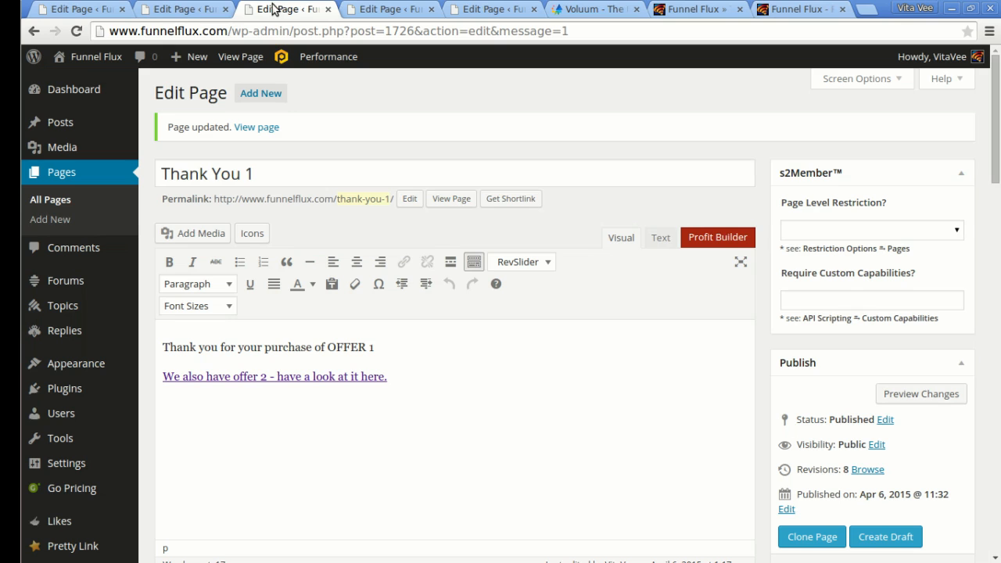
Replace the Offer 2 PAY NOW link's destination with the Funnel Flux action URL.
left_click(390, 9)
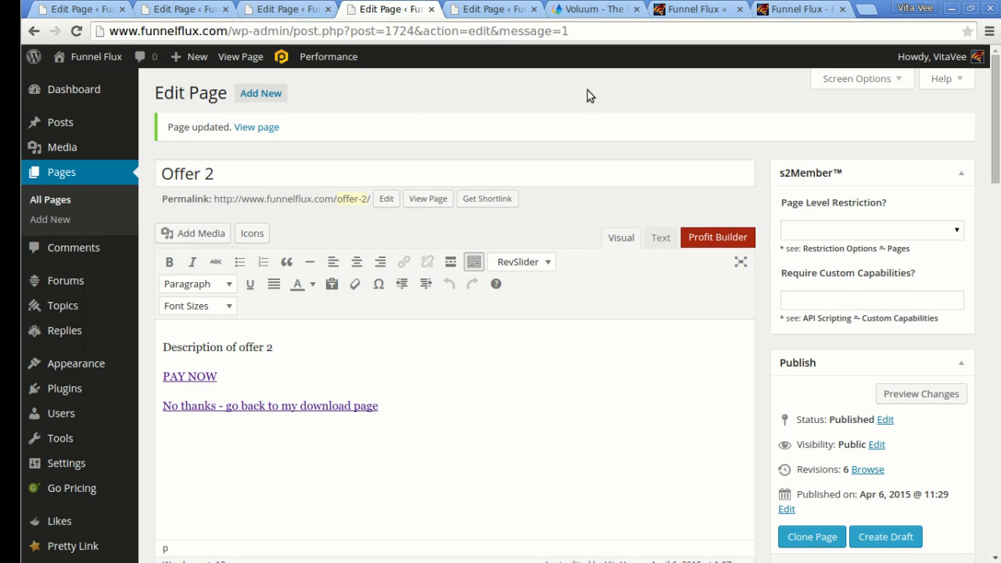
left_click(802, 9)
scroll(811, 357, "down", 2)
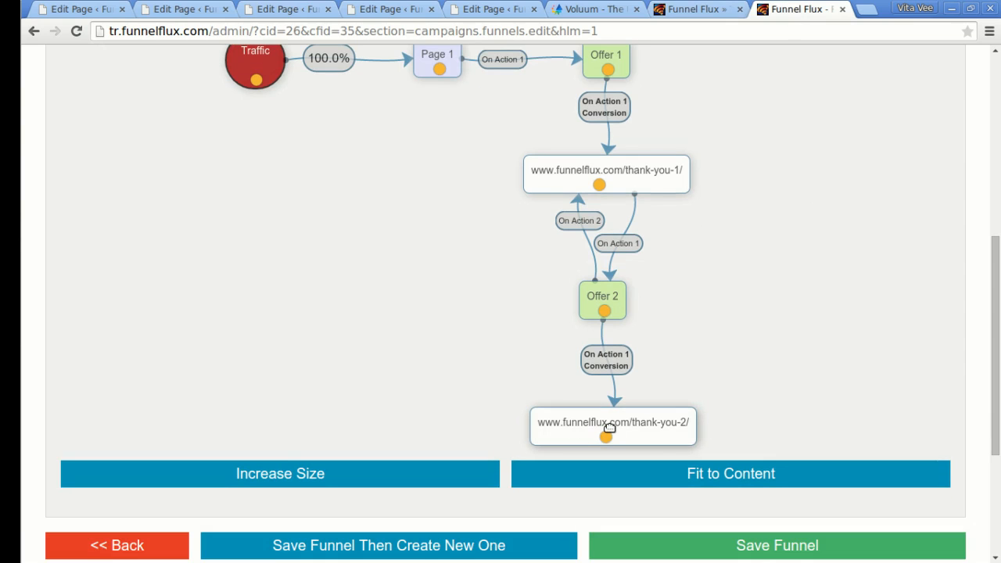
scroll(770, 279, "up", 2)
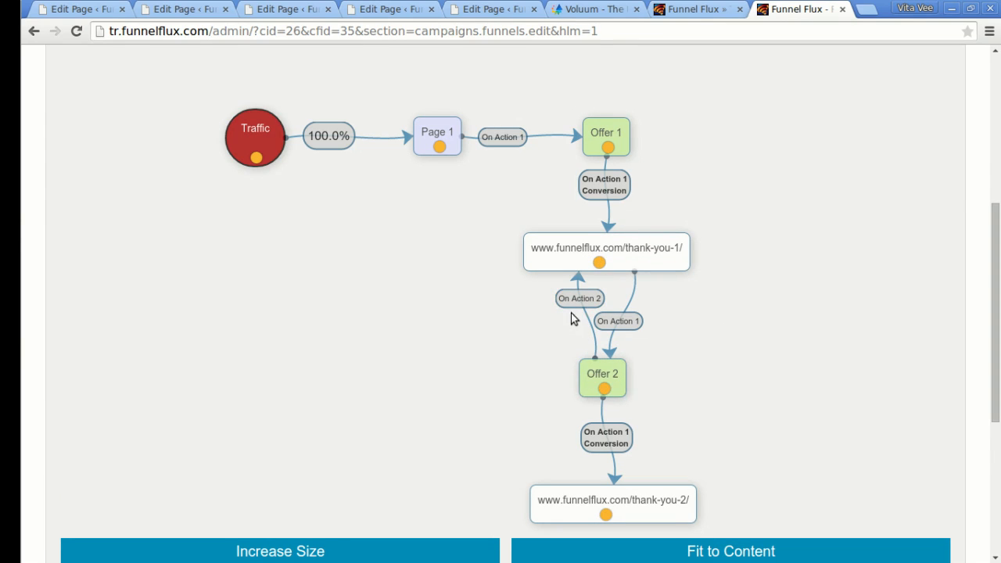
left_click(291, 8)
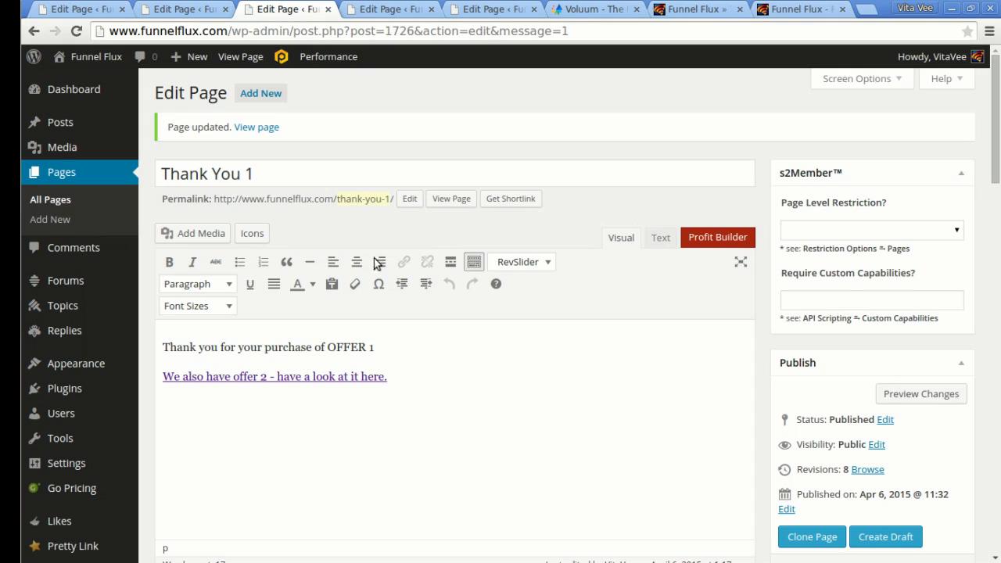
left_click(367, 10)
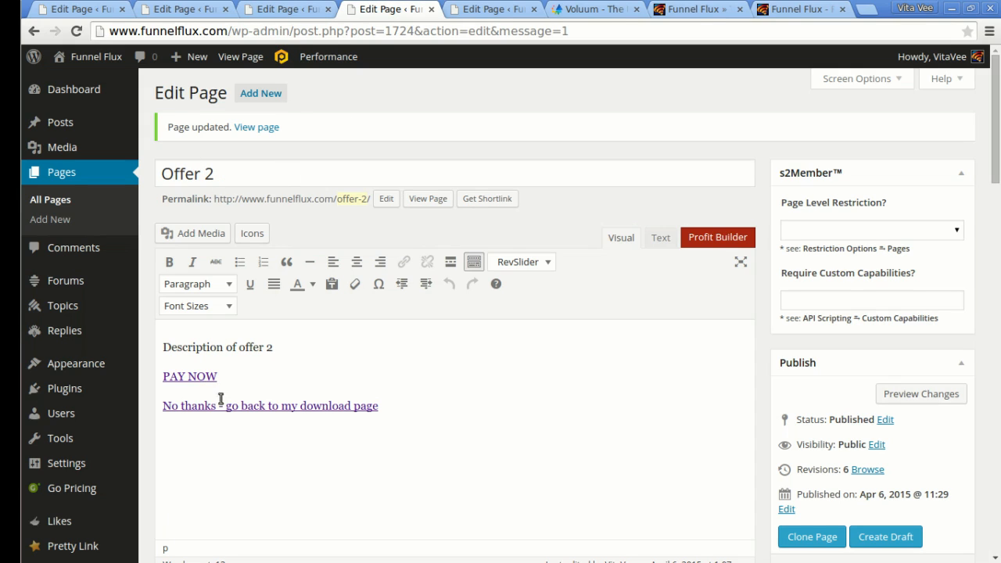
left_click(189, 381)
left_click(404, 261)
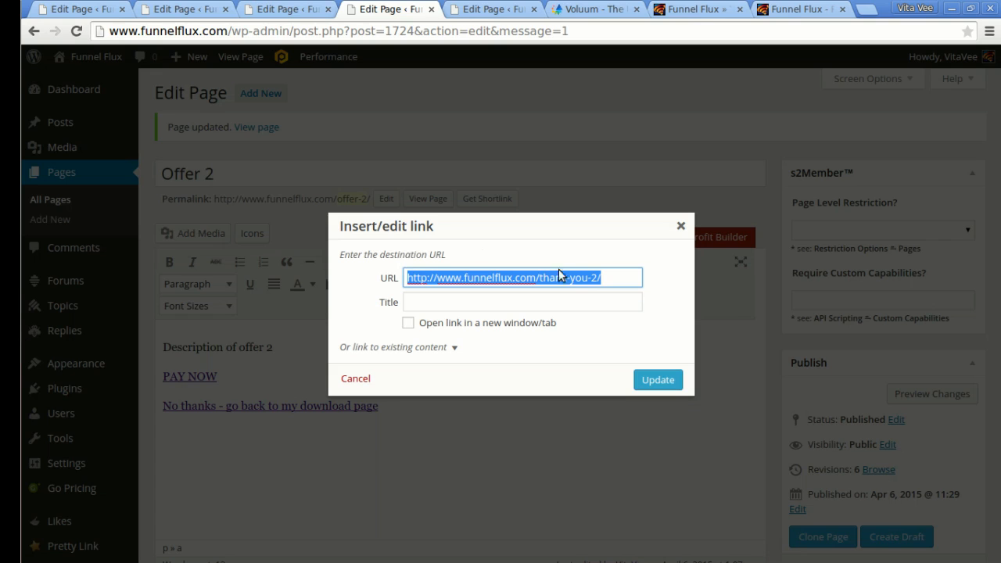
type("http://tr.funnelflux.com/?flux_action=1")
left_click(658, 381)
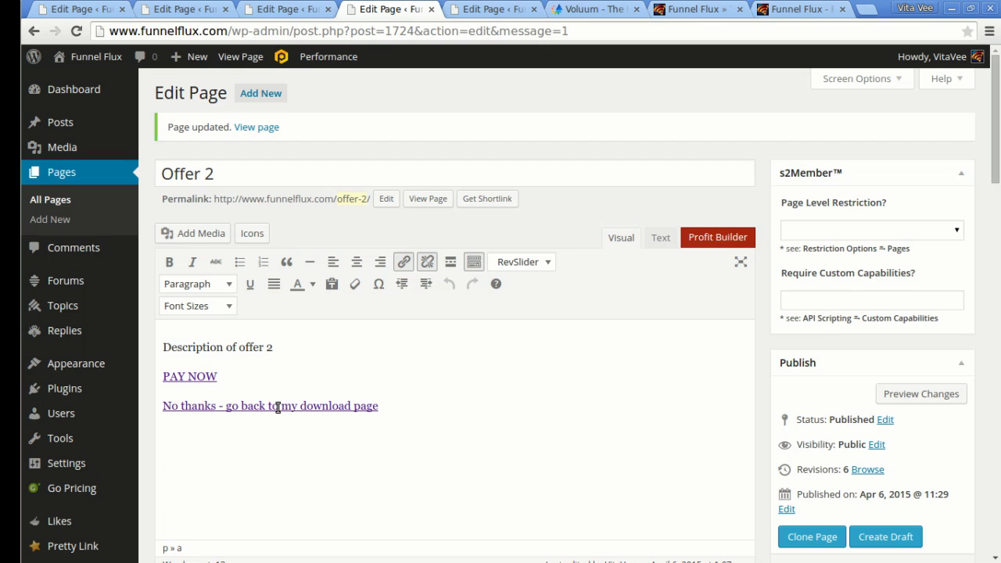
Repoint Offer 2's 'No thanks' link to the flux_action tracking URL and update the page.
left_click(404, 261)
type("http://tr.funnelflux.com/?flux_action=1")
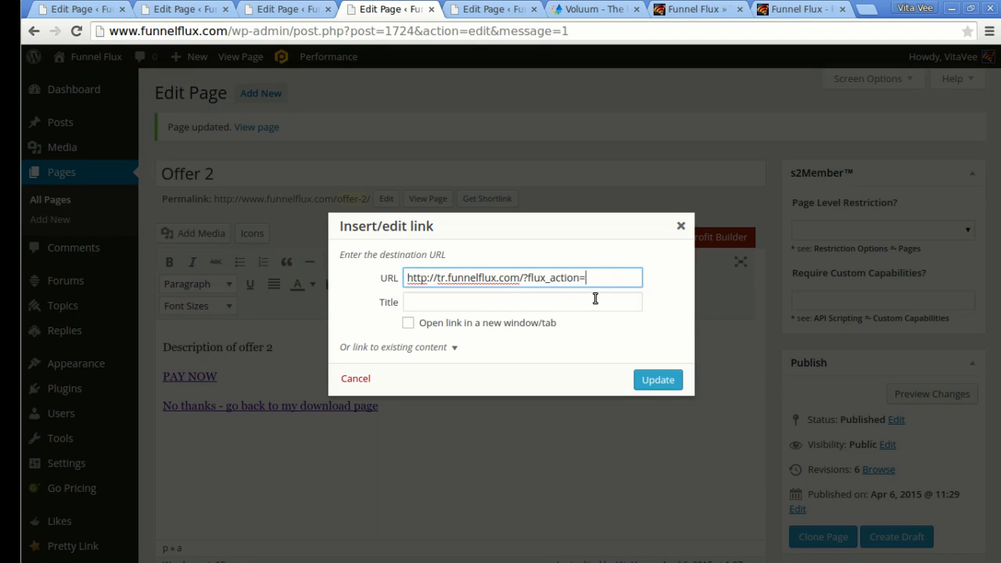
left_click(658, 380)
scroll(682, 369, "down", 3)
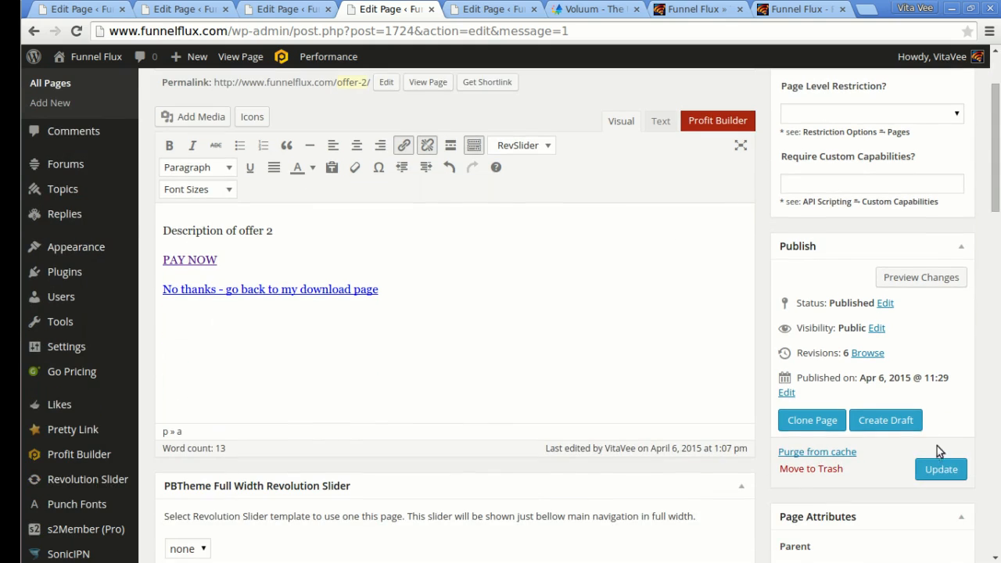
left_click(940, 469)
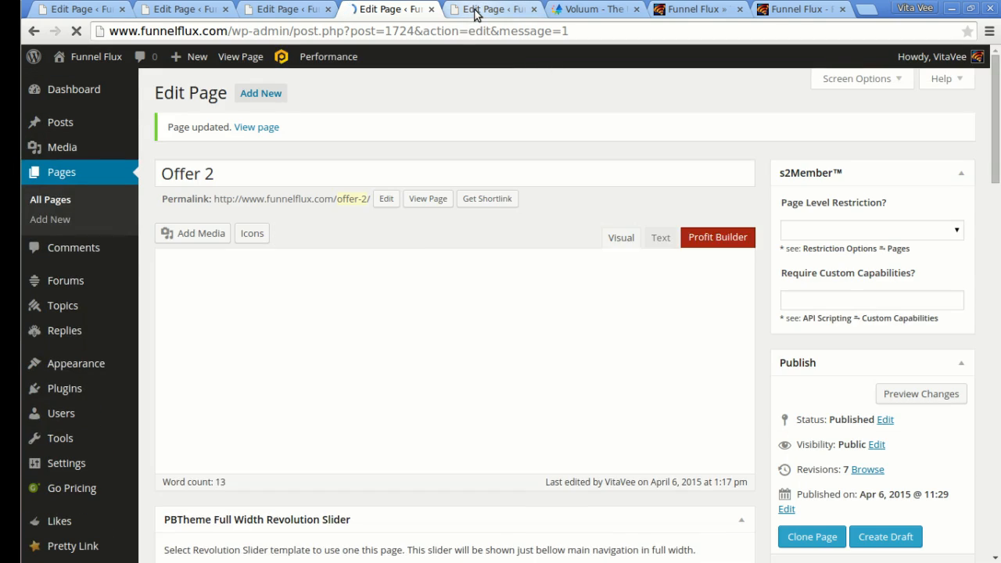
Delete the Voluum pixel img tag from Thank You 2's Text view and update the page.
left_click(474, 9)
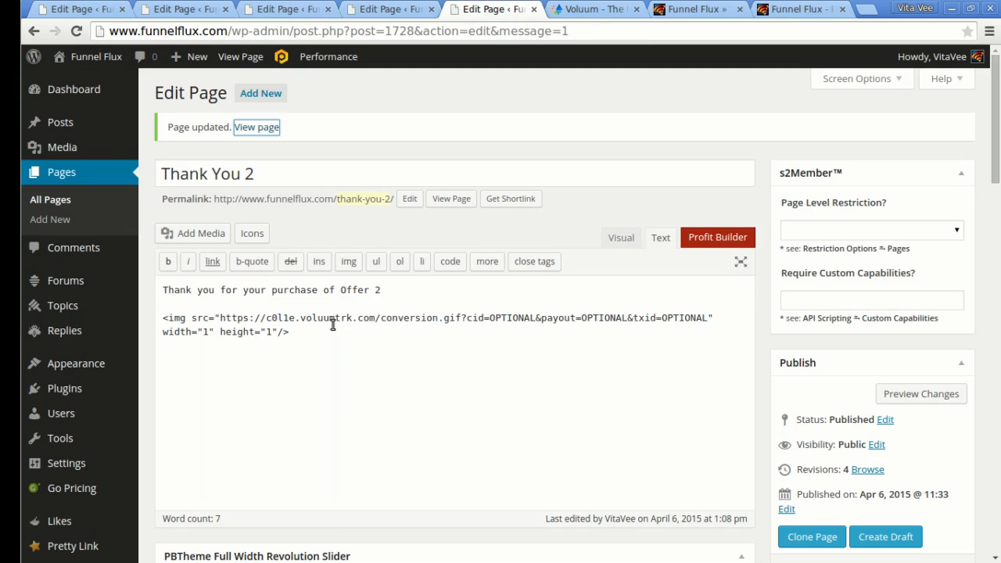
left_click_drag(298, 339, 161, 309)
key("BackSpace")
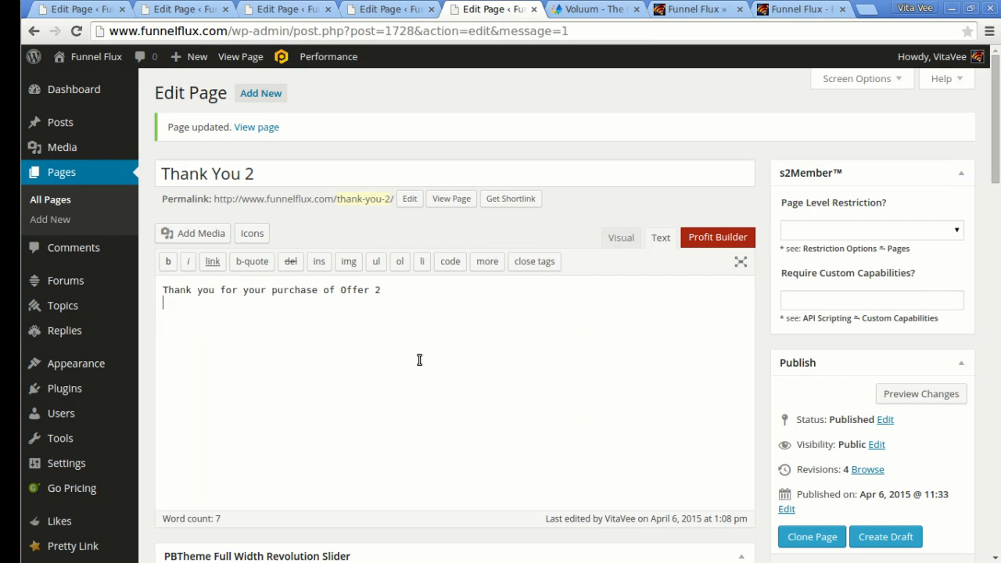
scroll(847, 293, "down", 3)
left_click(941, 392)
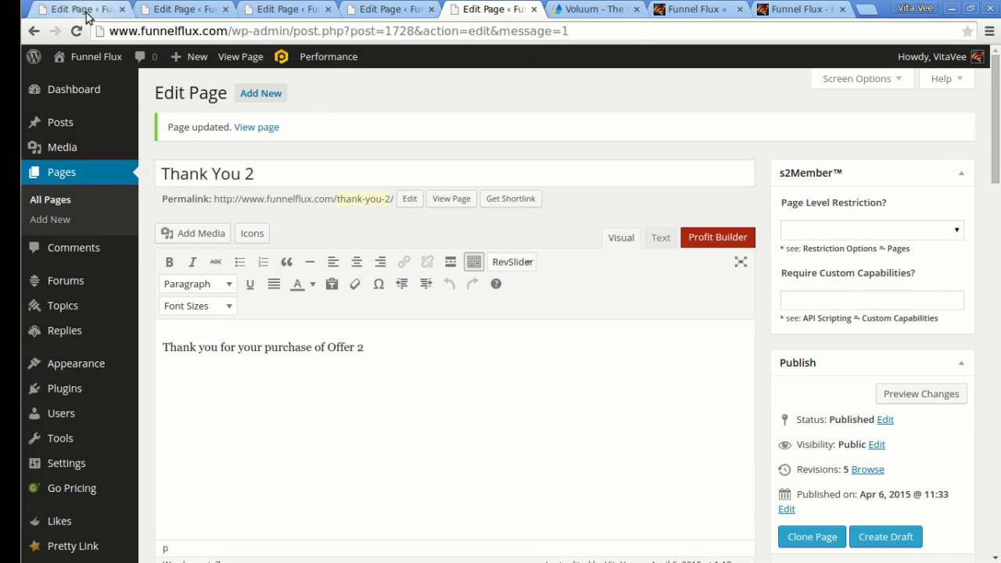
Generate the Traffic node's funnel link with PPC: Bing Ads as the traffic source and copy it.
left_click(807, 9)
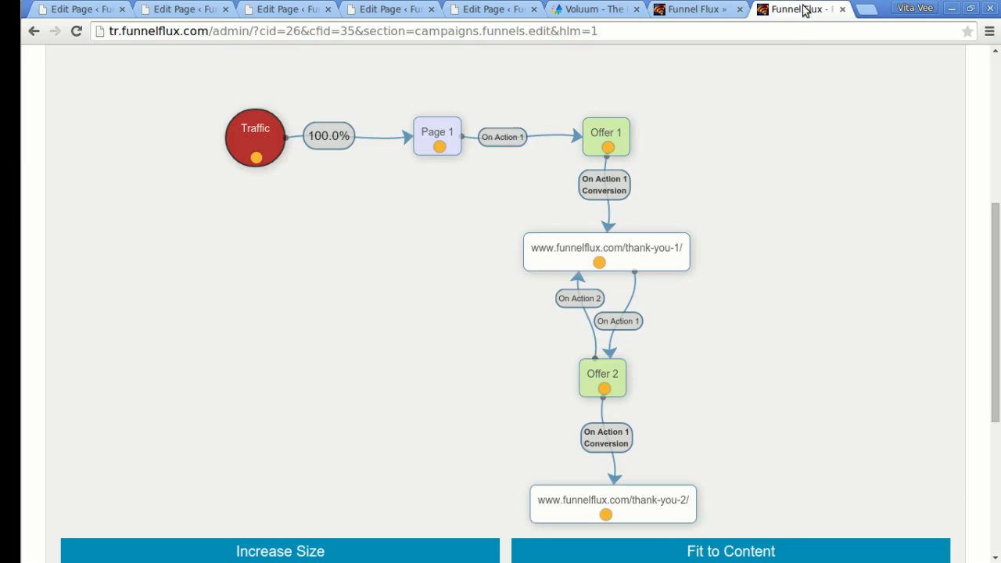
scroll(852, 214, "down", 1)
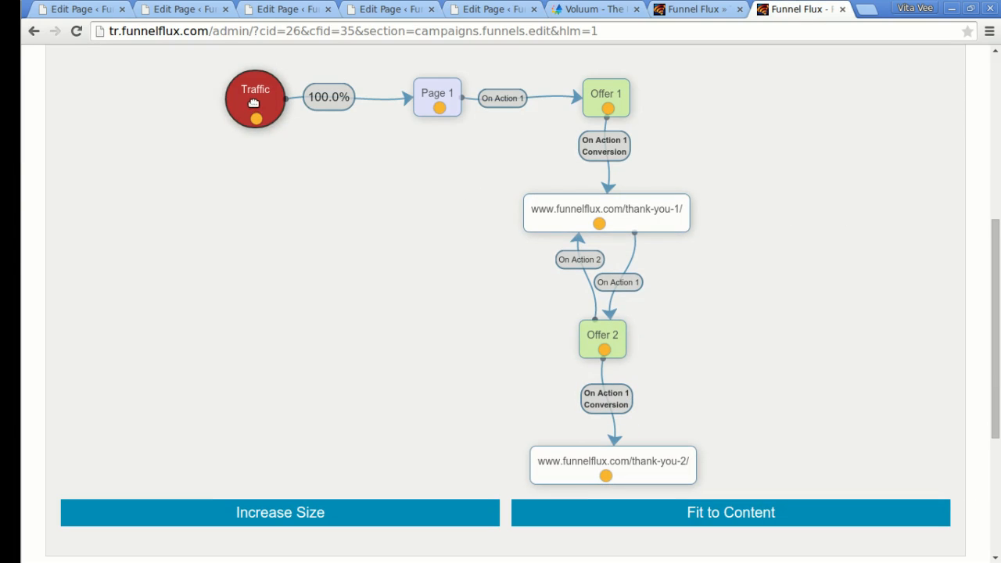
left_click_drag(280, 125, 355, 99)
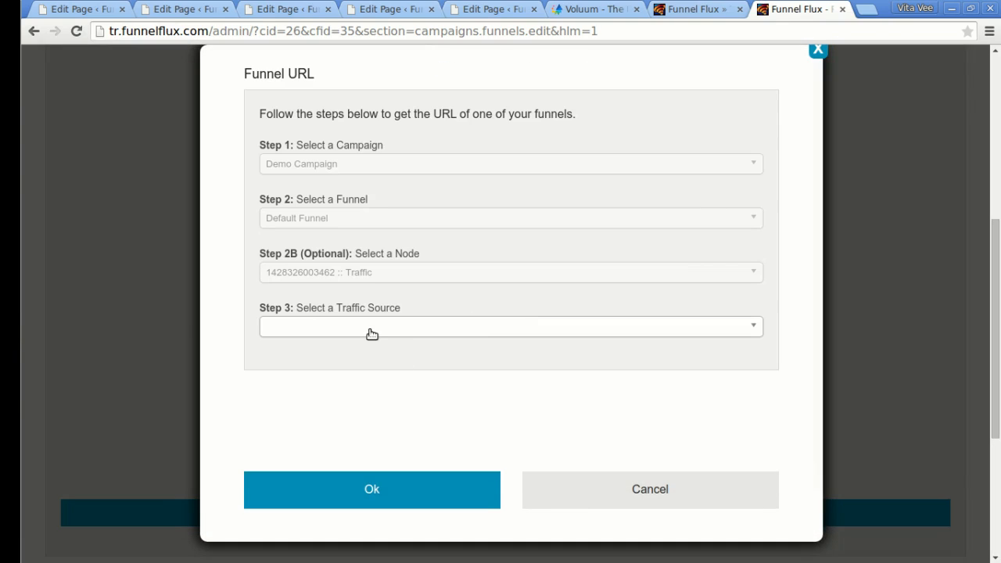
left_click(370, 335)
type("bing")
key("Return")
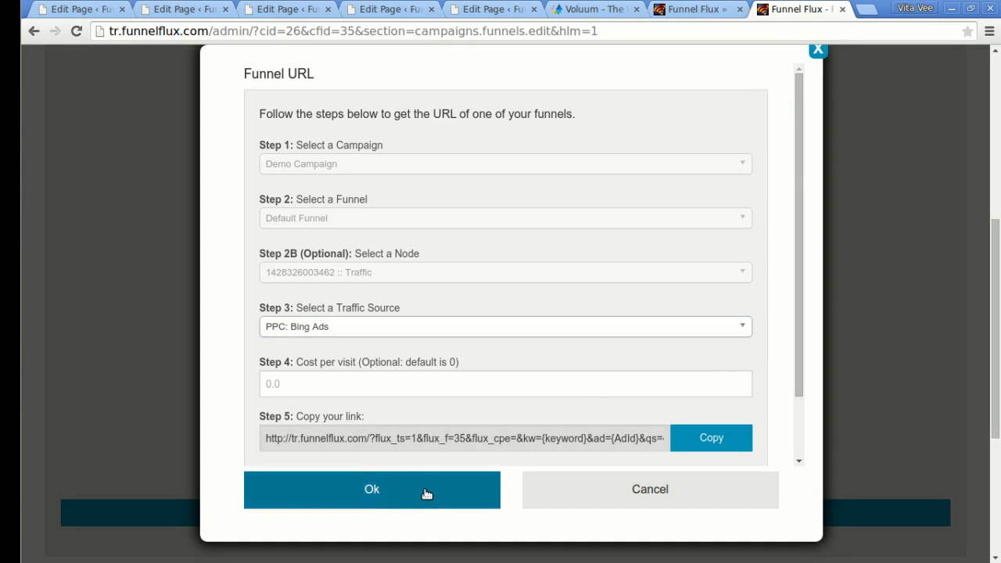
left_click(462, 489)
left_click(873, 10)
Load the pasted Bing Ads tracking link with placeholders removed and keyword 'test'.
type("http://tr.funnelflux.com/?flux_ts=1&flux_f=35&flux_cpe=&kw={keyword}&ad={AdId}&qs={QueryString}")
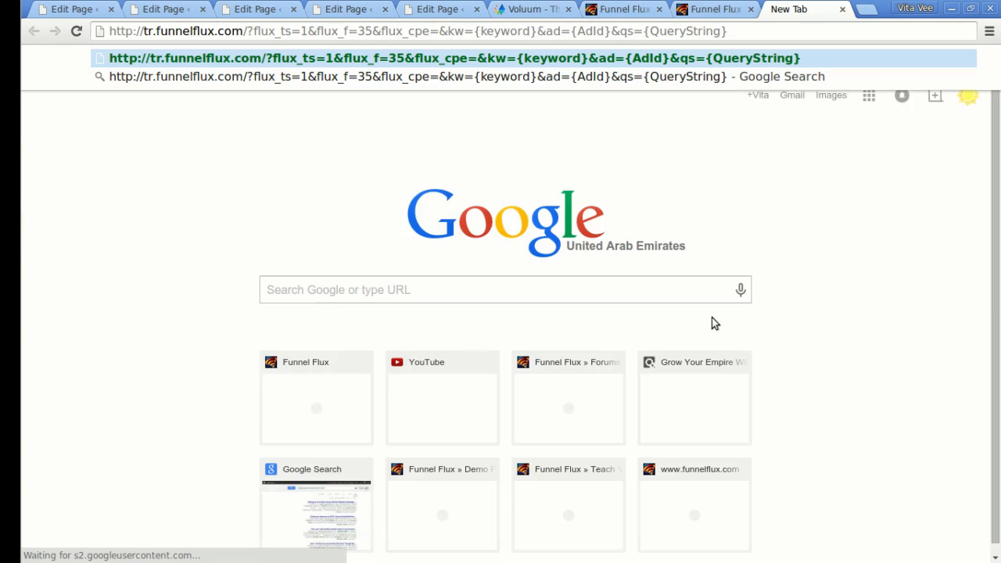
key("ctrl+shift+Left")
key("ctrl+shift+Left")
key("ctrl+shift+Left")
key("ctrl+shift+Left")
key("ctrl+shift+Left")
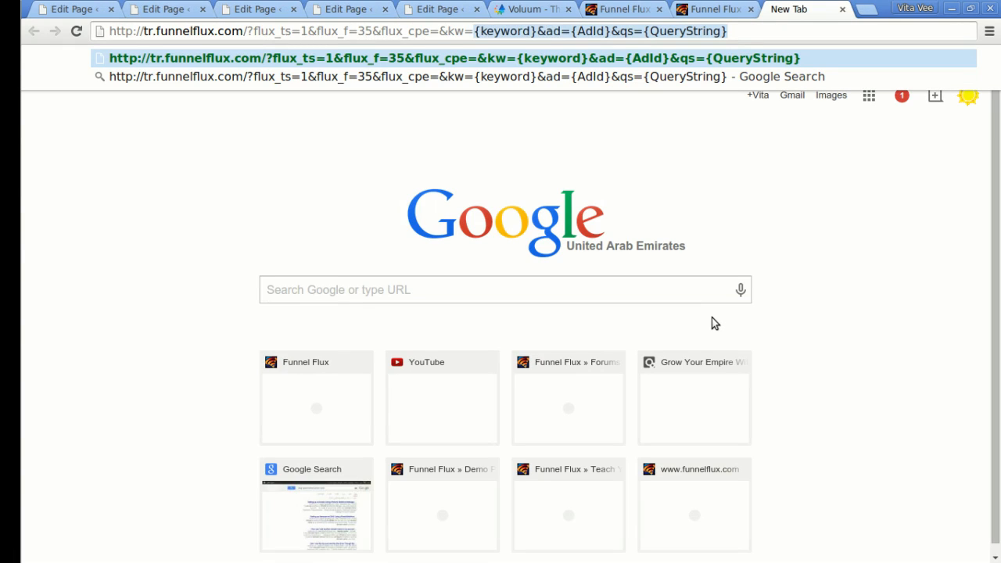
key("BackSpace")
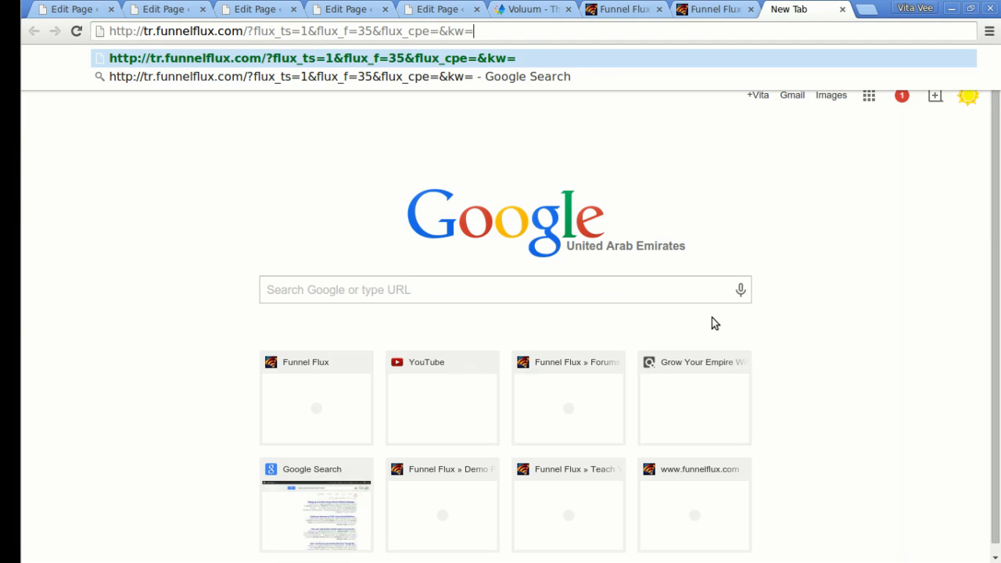
type("test")
key("Return")
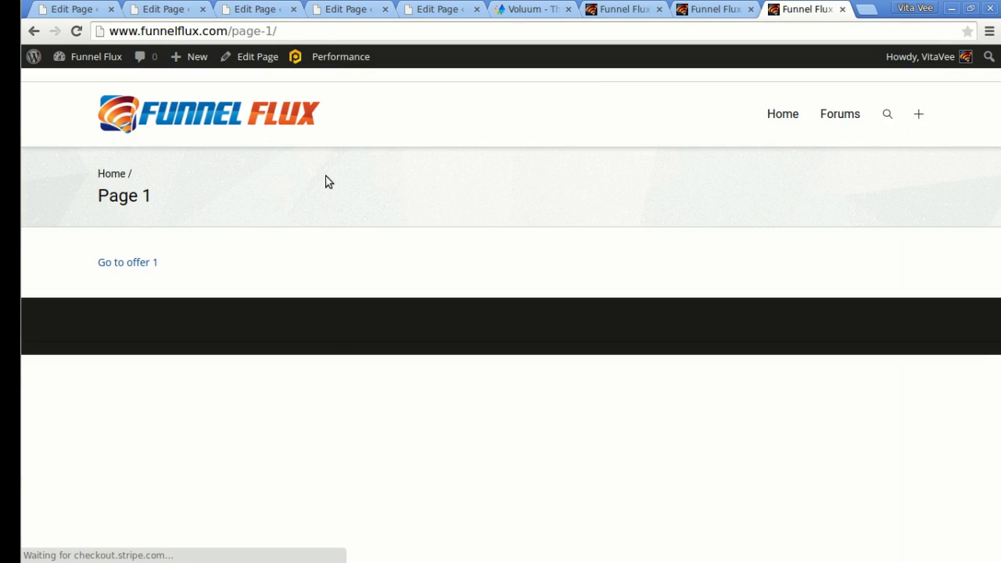
Click through 'Go to offer 1' and PAY NOW, then open Funnel Flux Statistics.
left_click(118, 264)
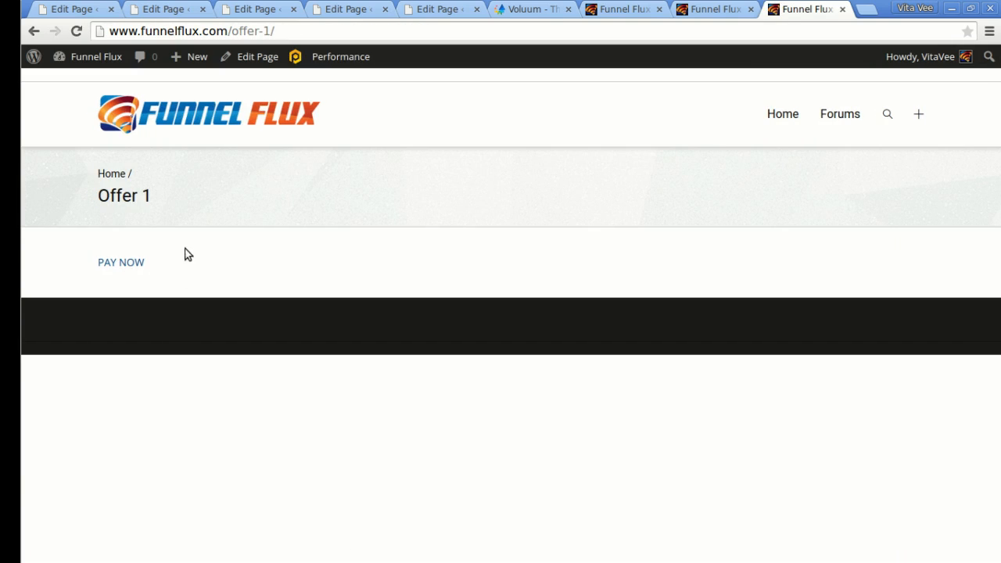
left_click(139, 263)
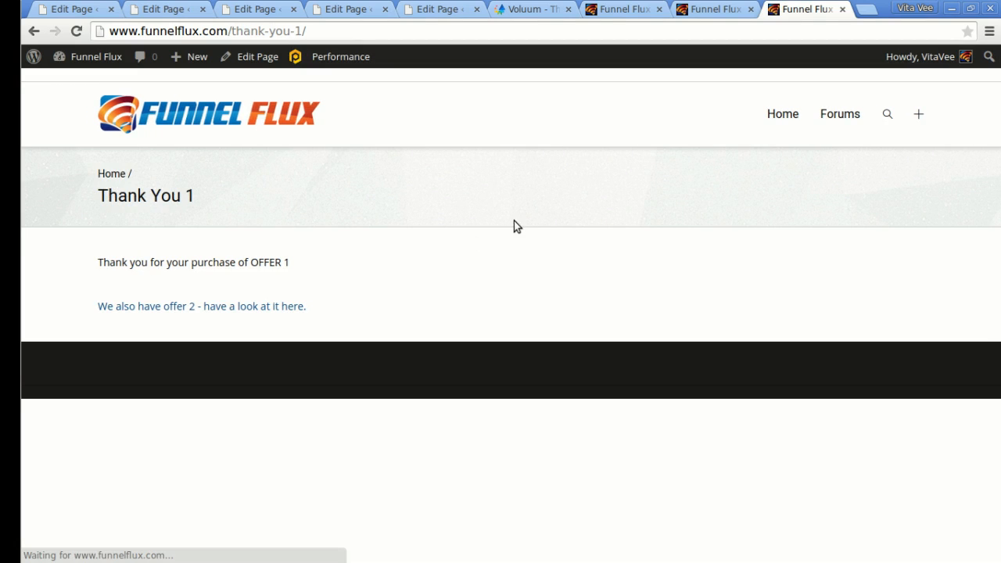
left_click(701, 11)
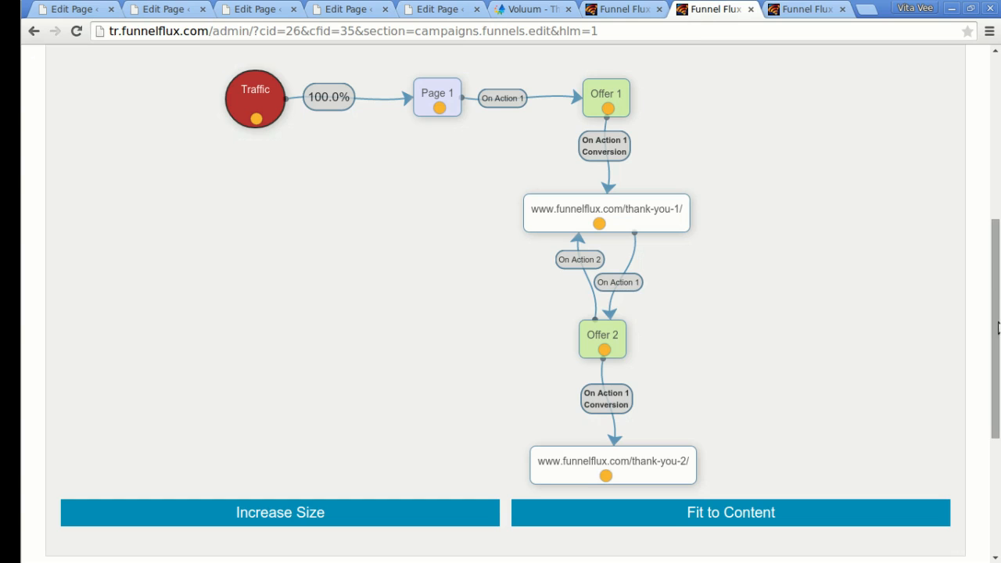
left_click_drag(998, 343, 965, 138)
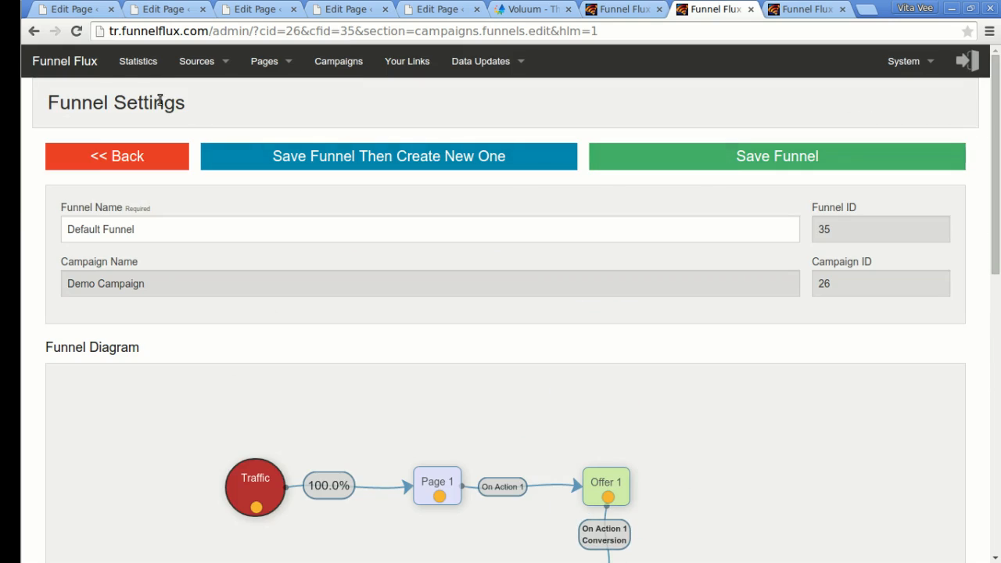
left_click(138, 63)
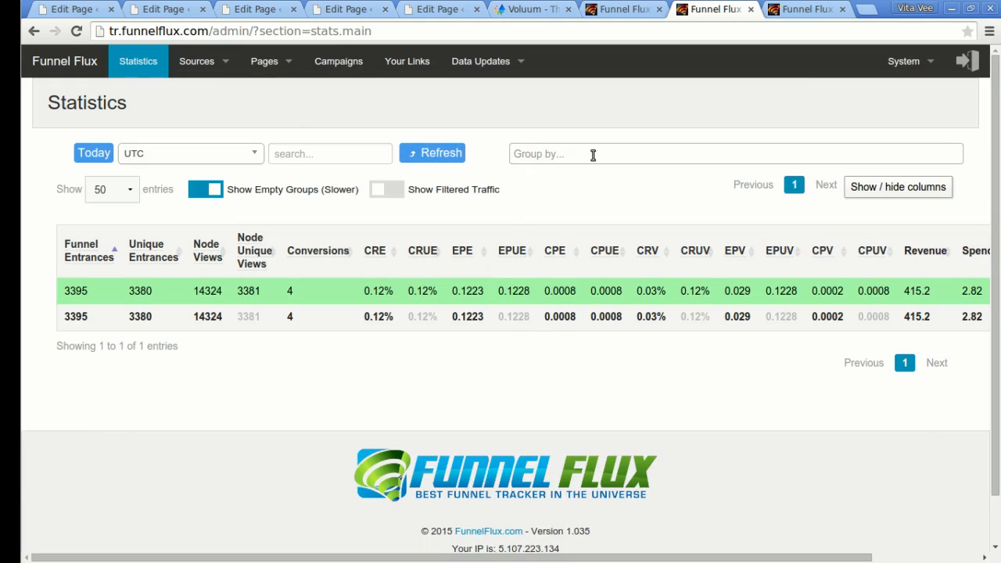
Group statistics by Element: Campaign, filtered to Demo Campaign.
left_click(593, 154)
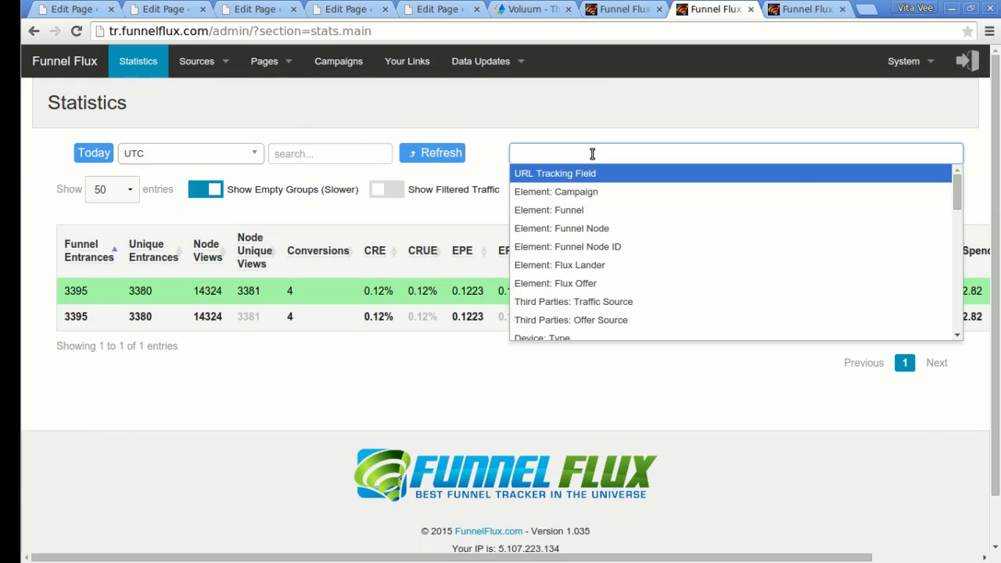
type("cam")
key("Return")
left_click(570, 180)
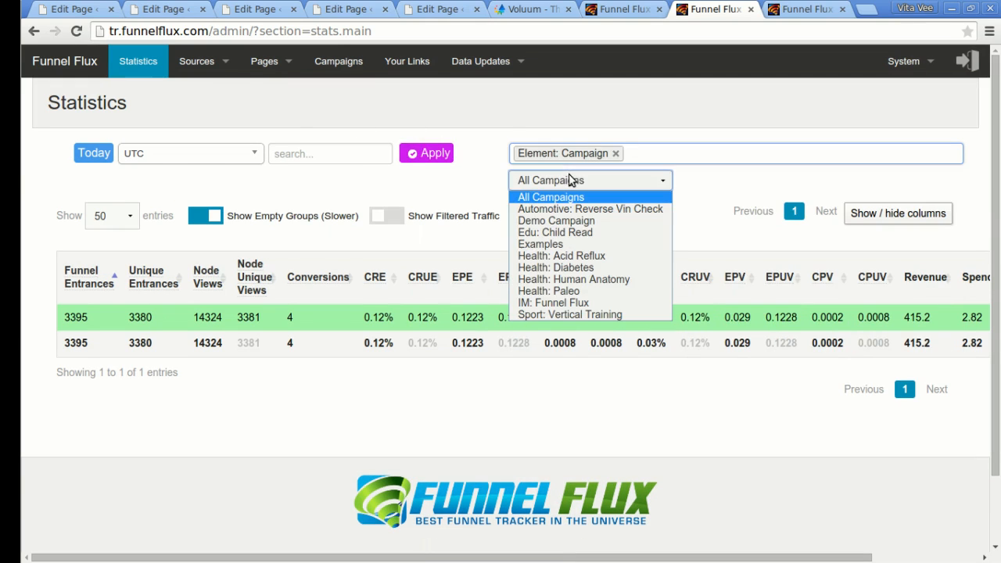
left_click(538, 221)
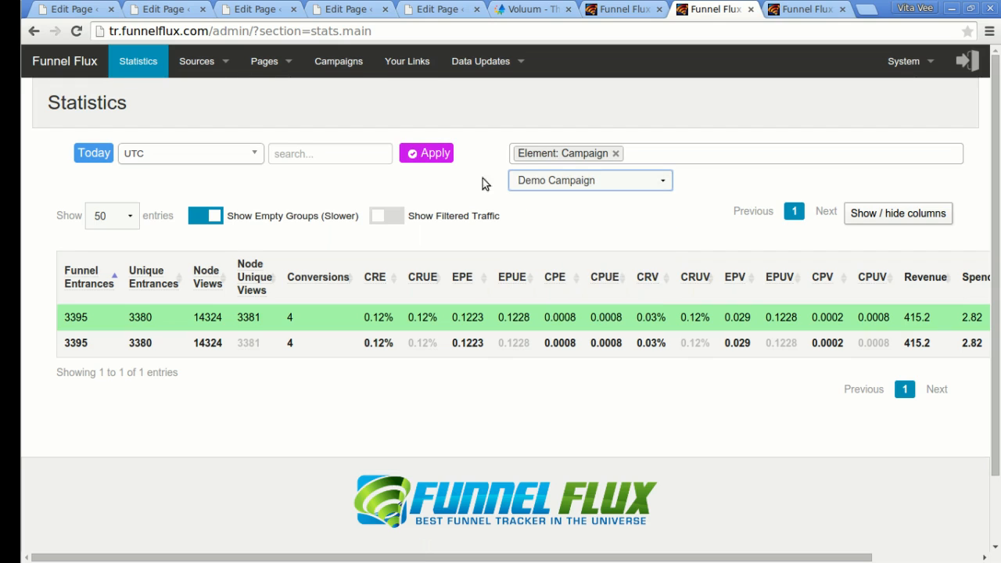
left_click(441, 152)
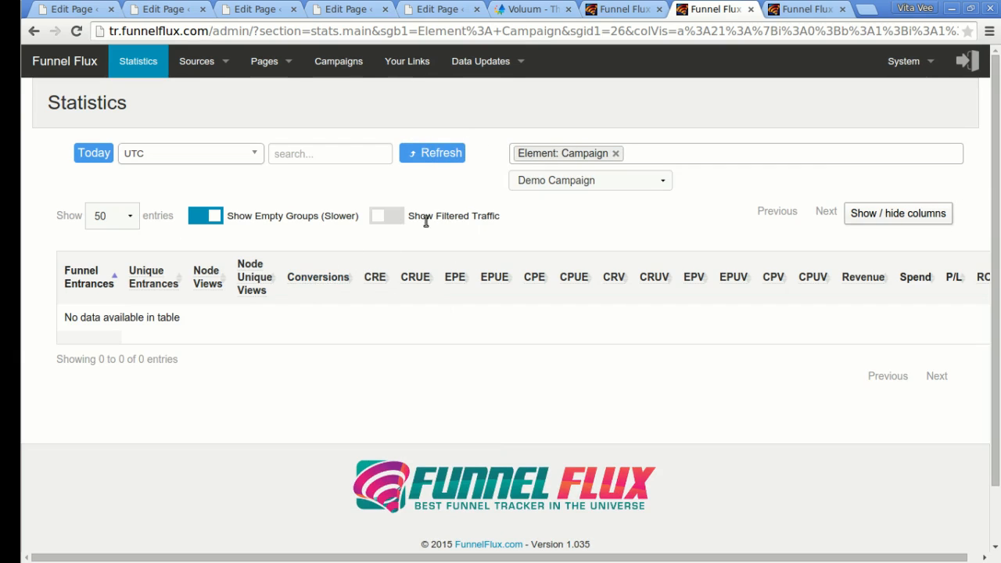
Switch on Show Filtered Traffic so Demo Campaign shows 1 conversion and revenue 1.
scroll(629, 336, "down", 2)
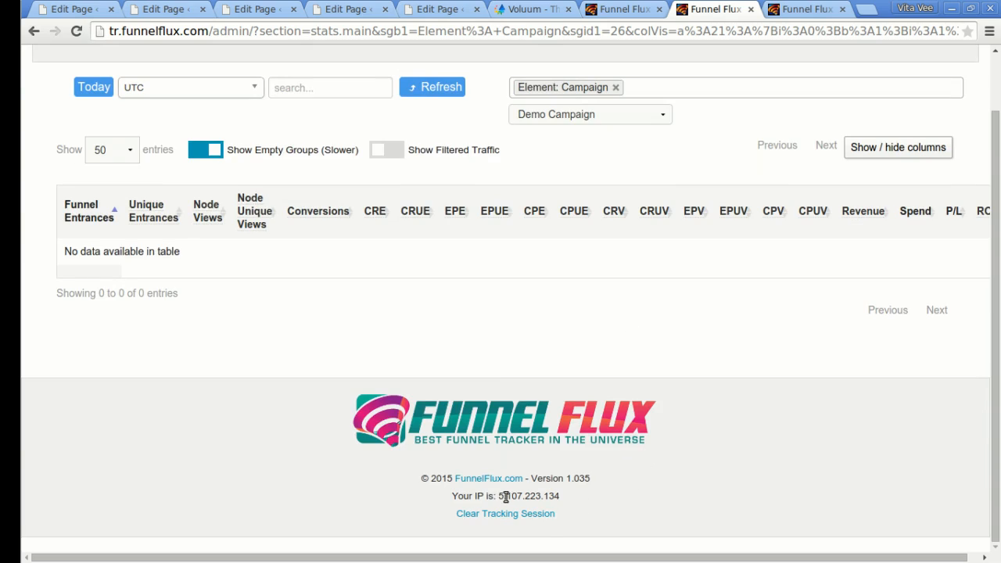
left_click_drag(499, 498, 558, 496)
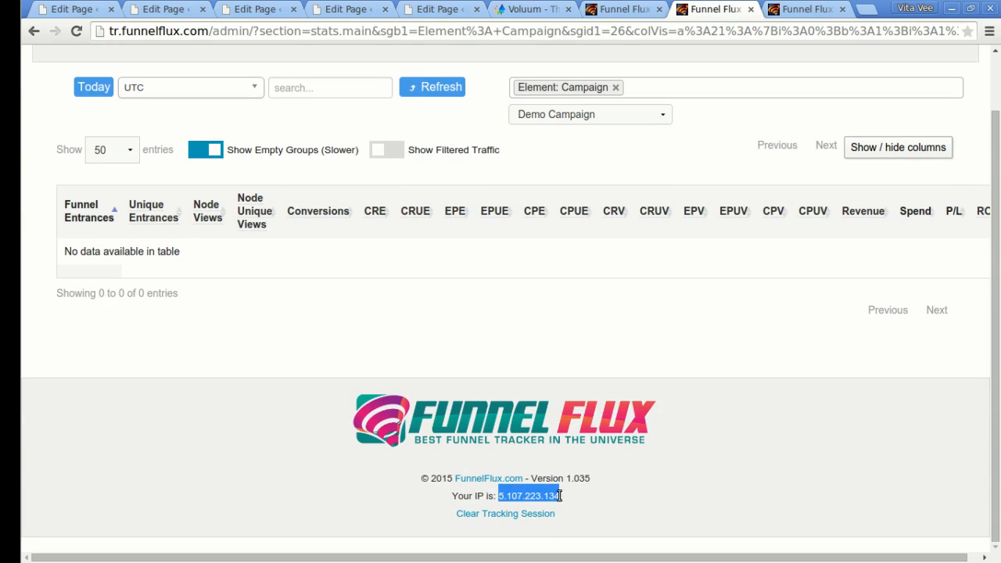
left_click(594, 467)
scroll(596, 465, "up", 2)
mouse_move(896, 61)
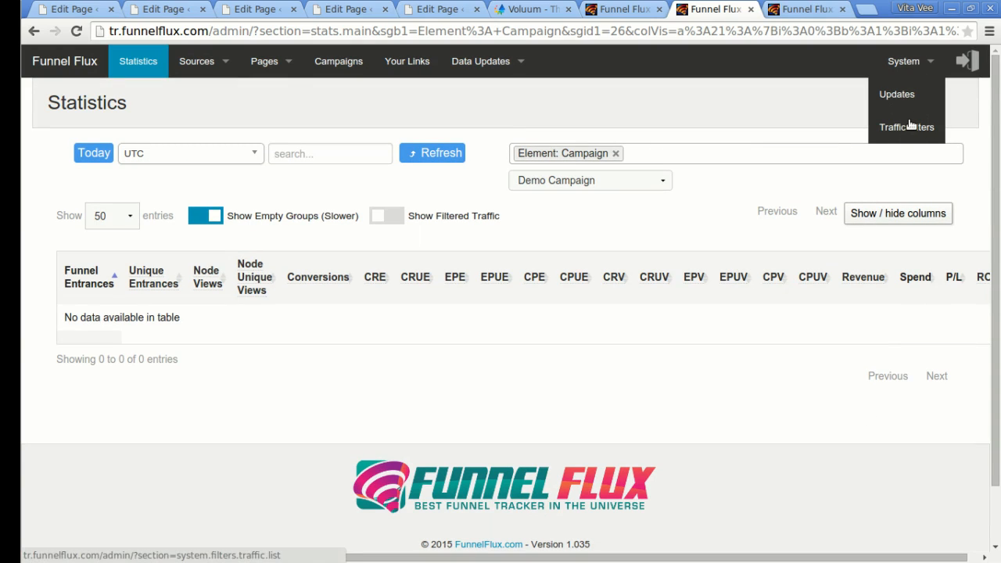
left_click(393, 221)
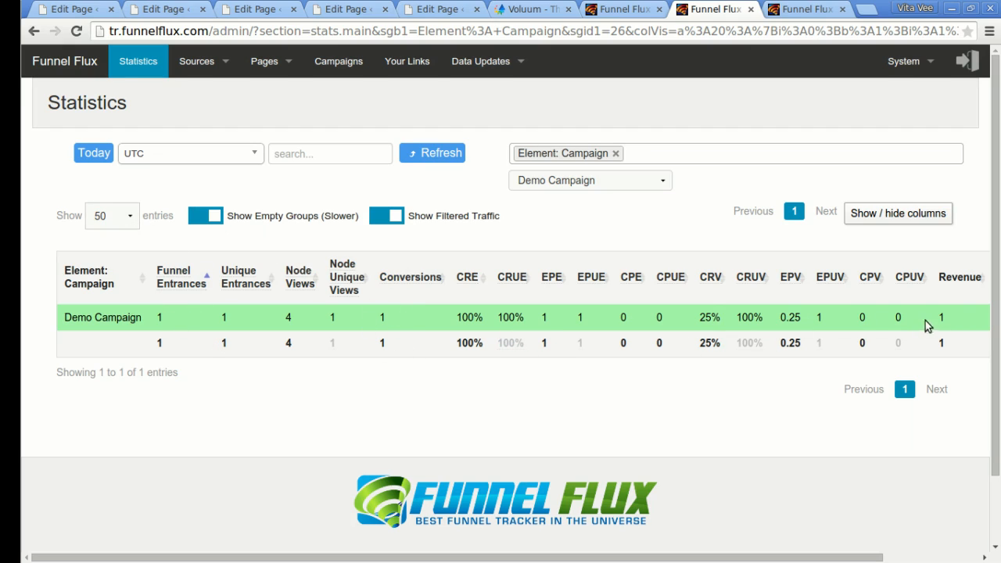
left_click(806, 8)
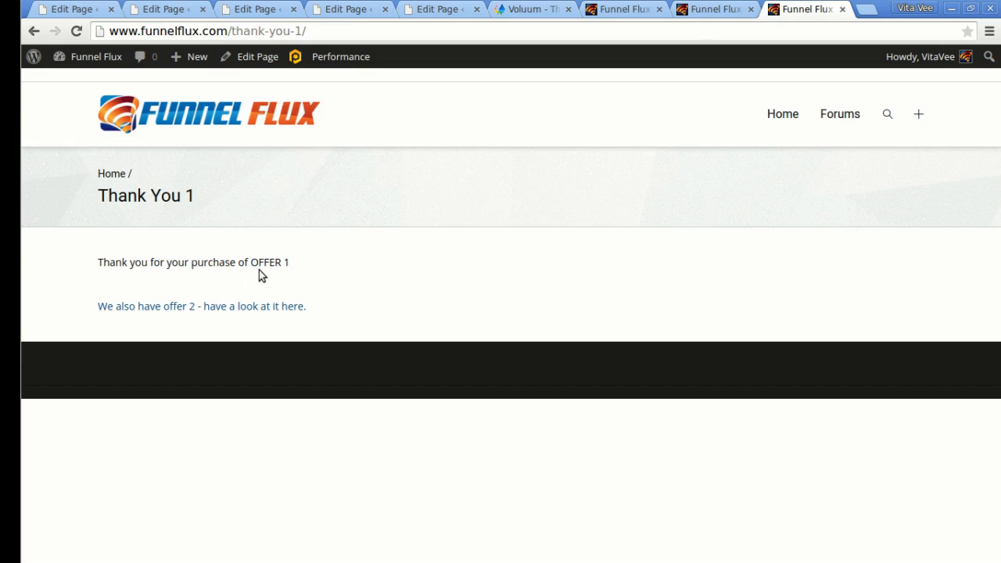
Visit Offer 2, decline it with 'No thanks', and refresh the statistics.
left_click(233, 308)
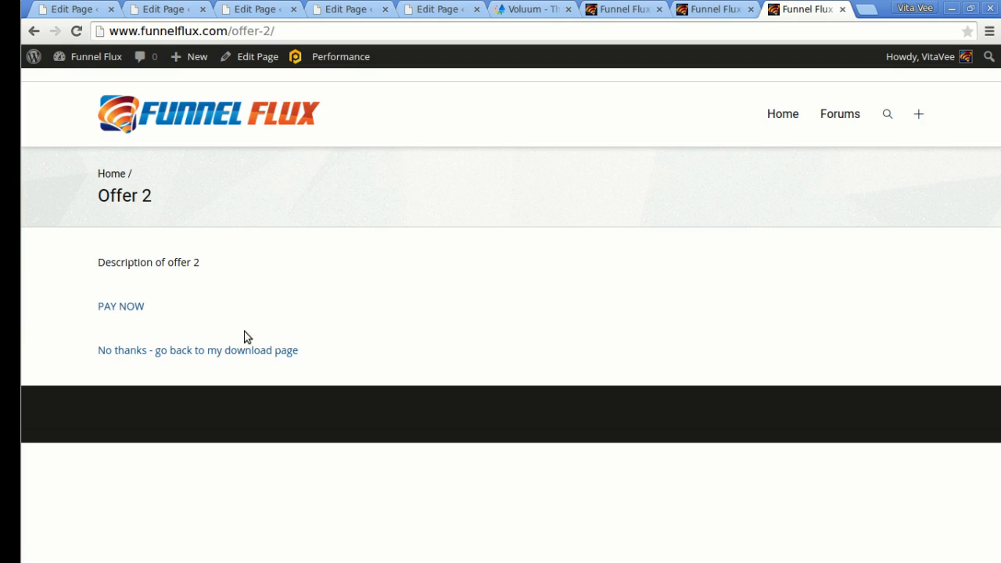
left_click(201, 353)
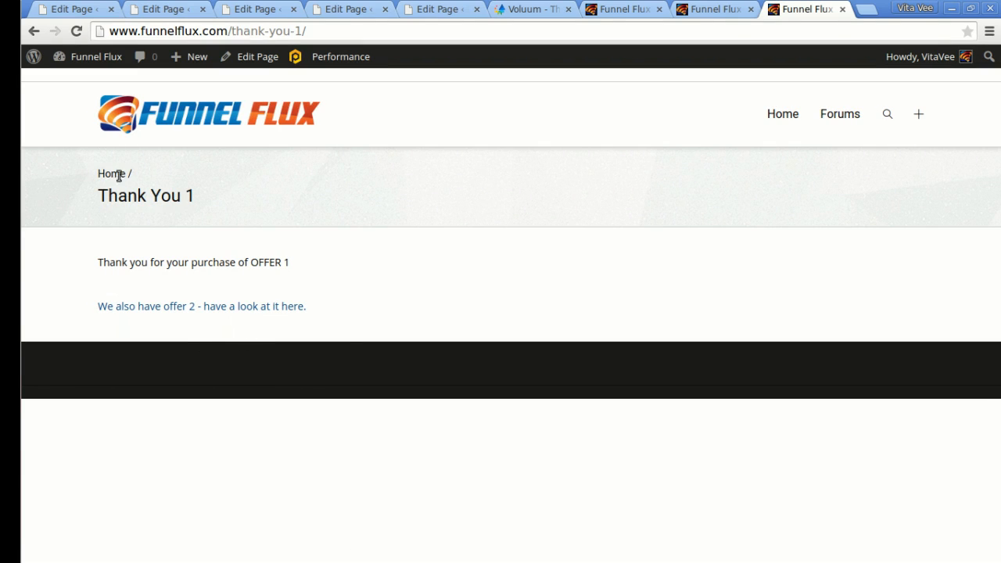
left_click(699, 10)
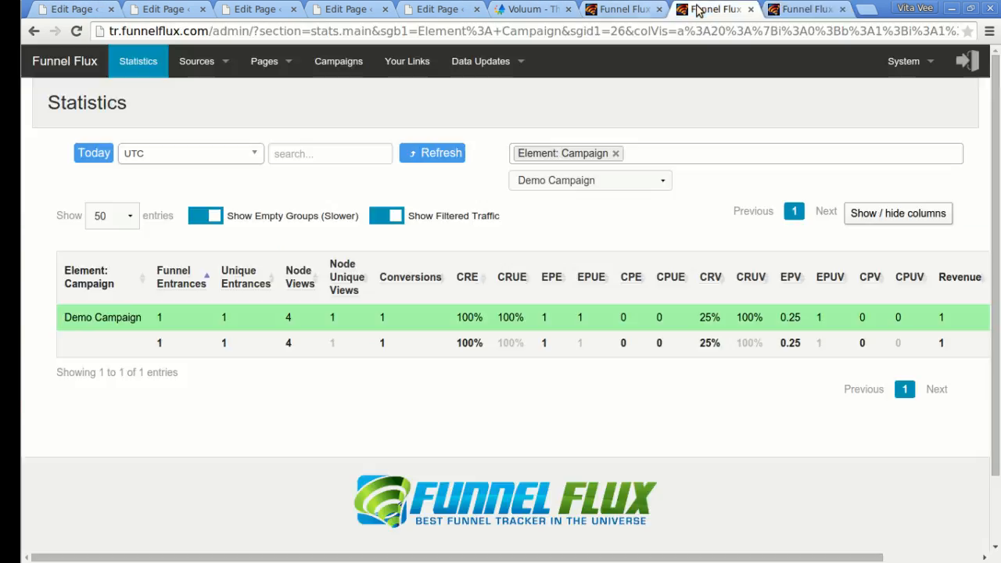
left_click(443, 155)
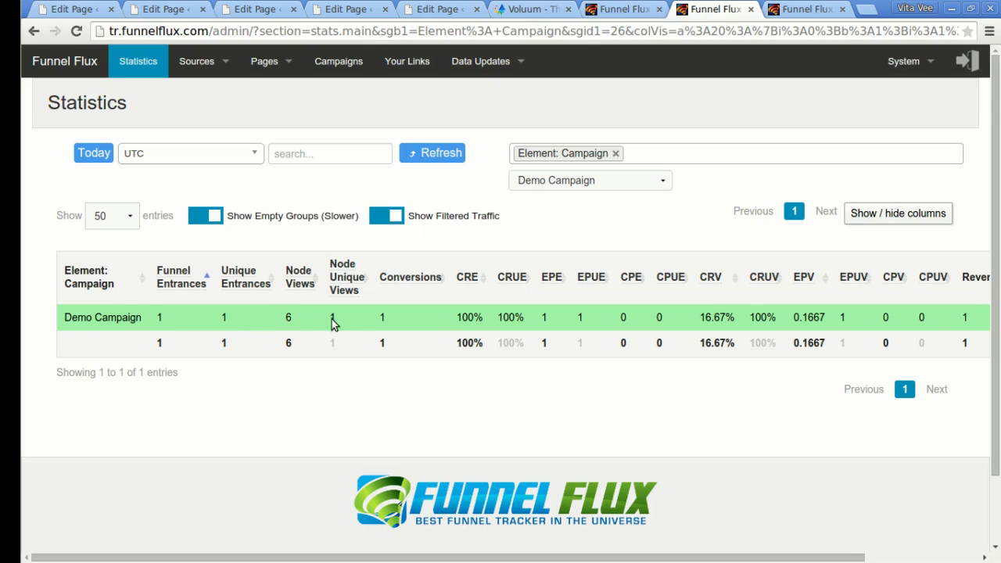
left_click(422, 153)
left_click(437, 153)
Buy Offer 2 with PAY NOW and refresh stats to show 2 conversions, revenue 11.
left_click(804, 11)
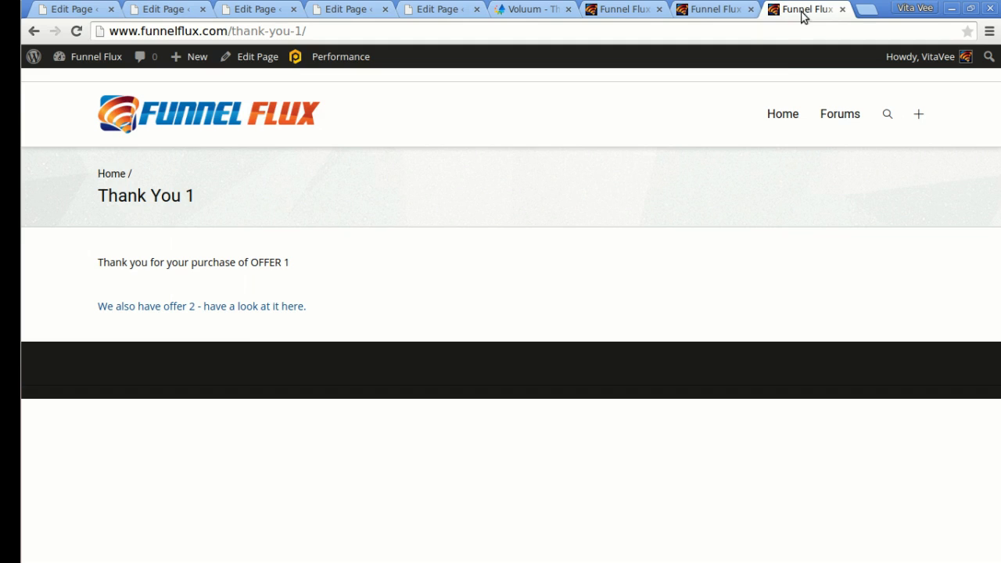
left_click(235, 309)
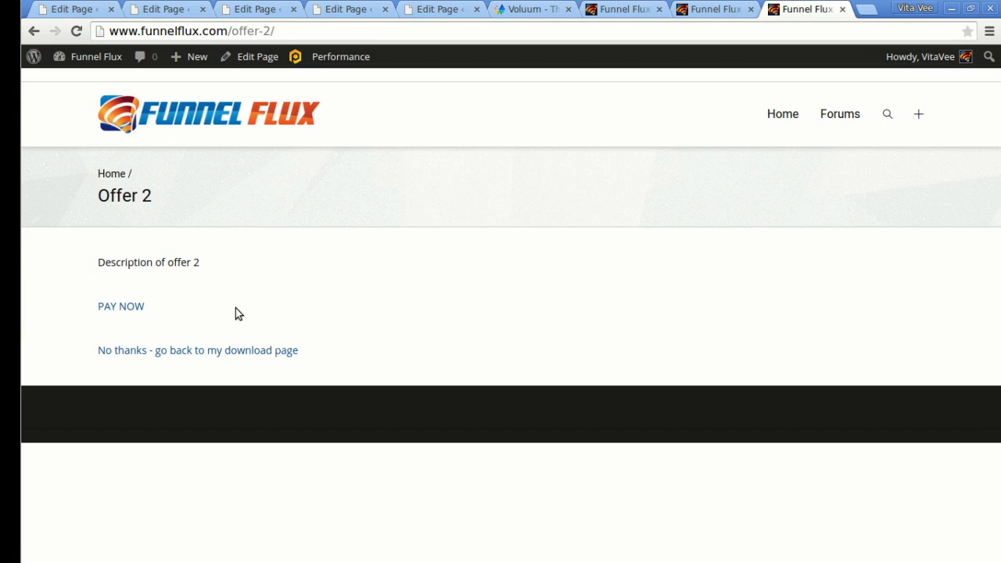
left_click(130, 309)
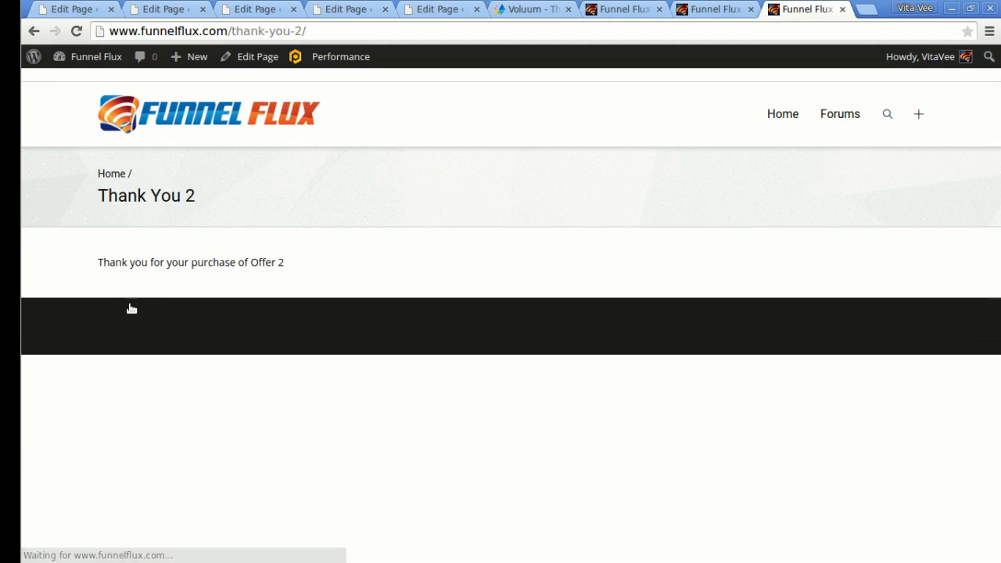
left_click(712, 8)
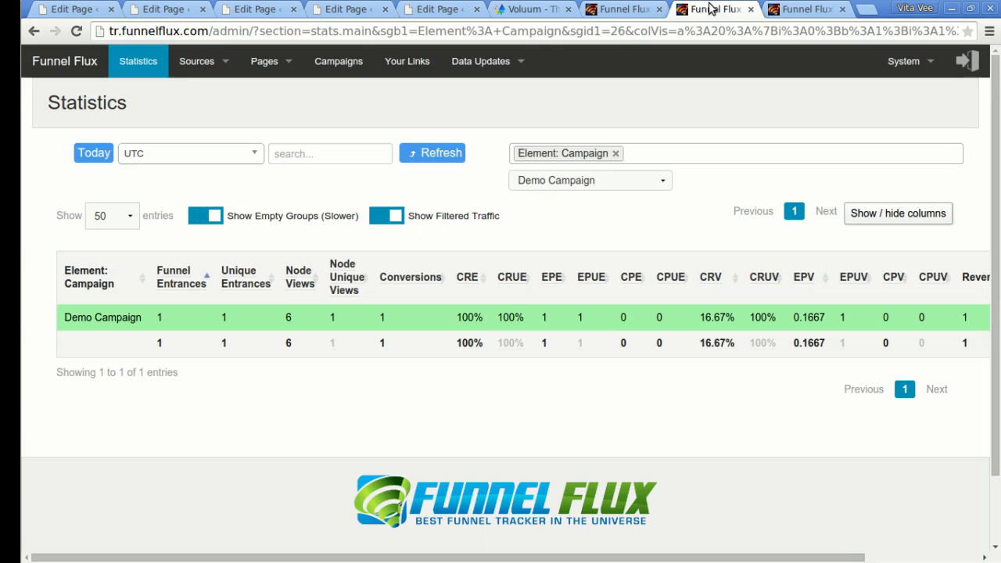
left_click(447, 159)
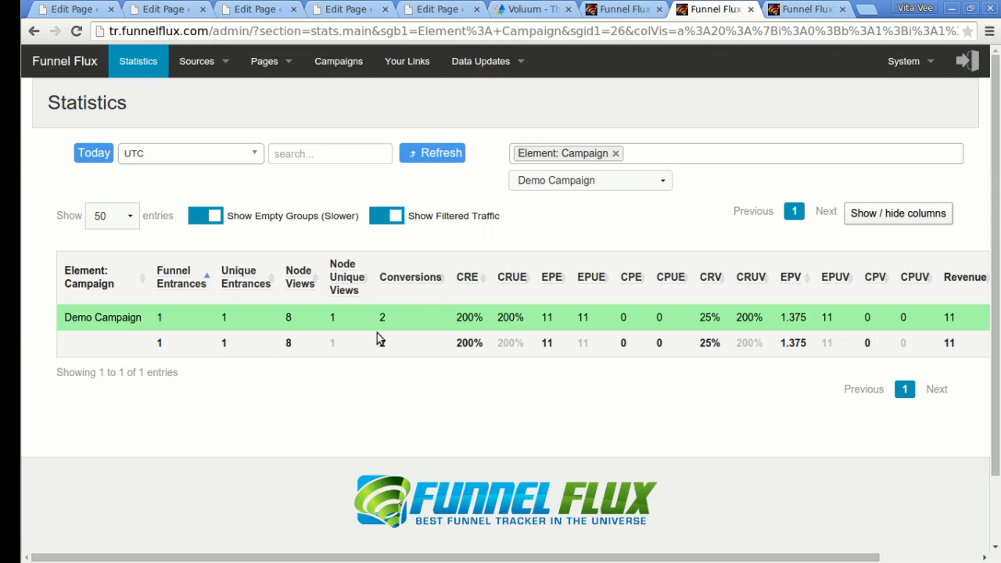
Add Element: Funnel as a second grouping and apply it.
left_click(709, 154)
type("funn")
key("Return")
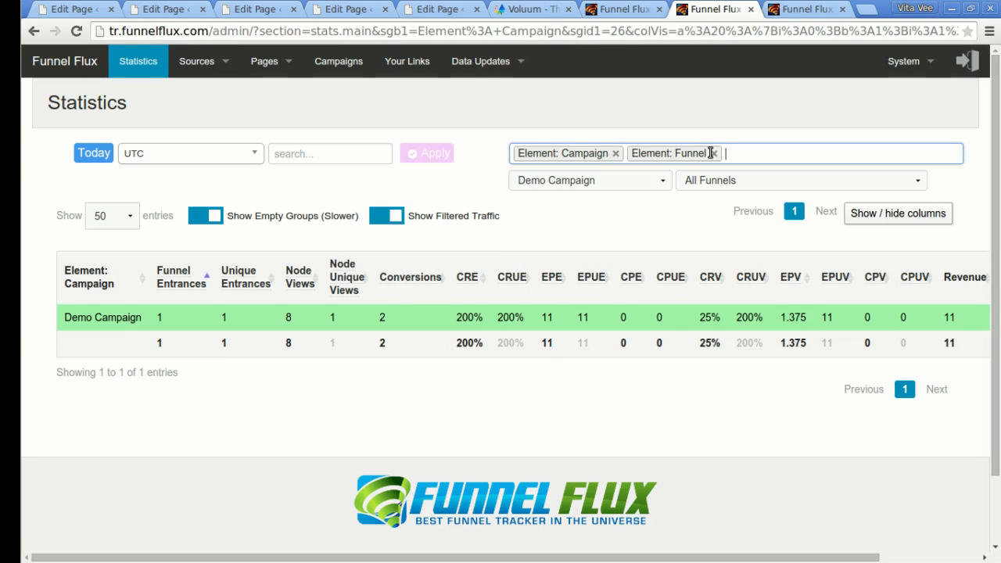
left_click(435, 152)
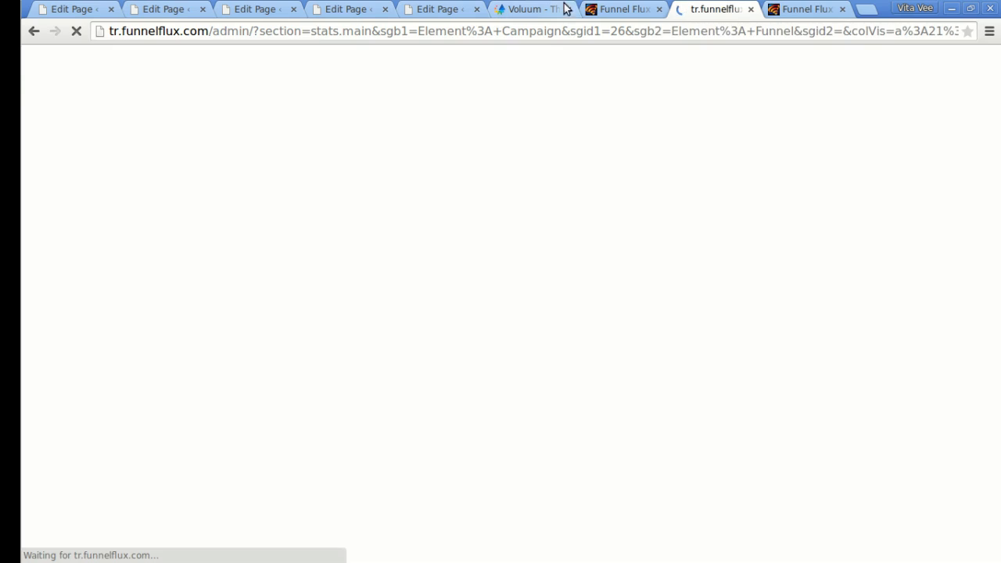
Open Voluum's Offers report: Global - Offer 1 with 1 conversion, Global - Offer 2 with 2.
left_click(527, 9)
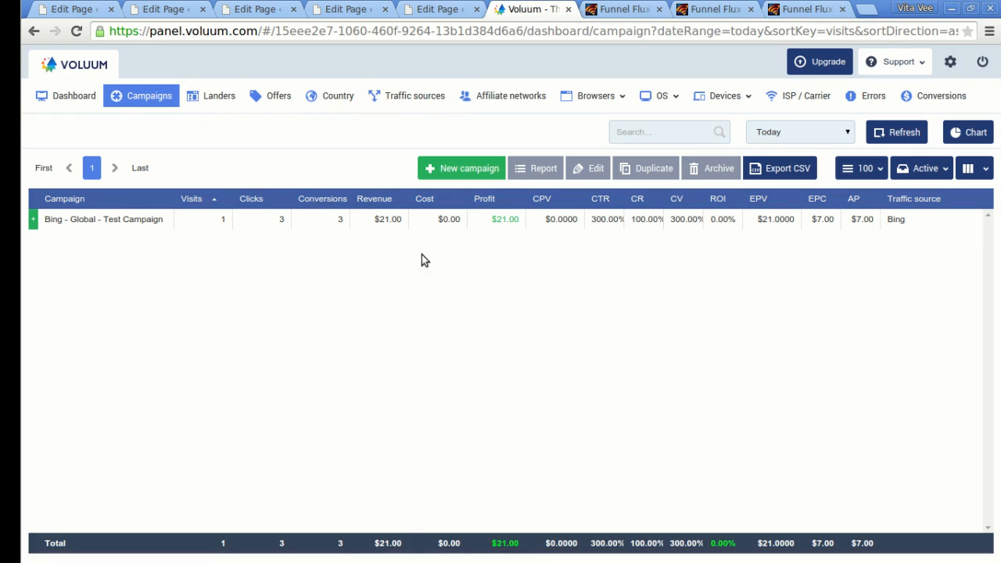
left_click(219, 96)
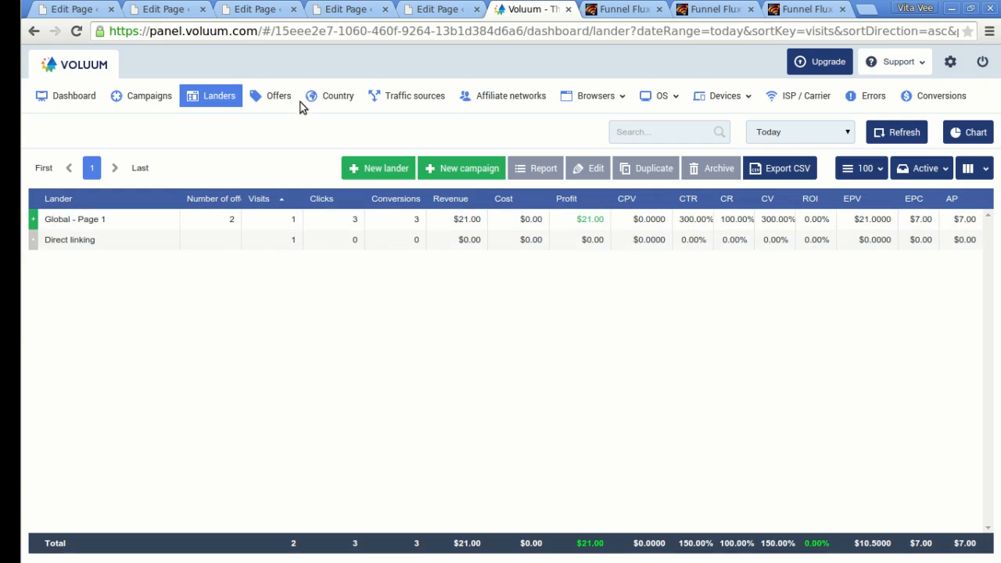
left_click(276, 96)
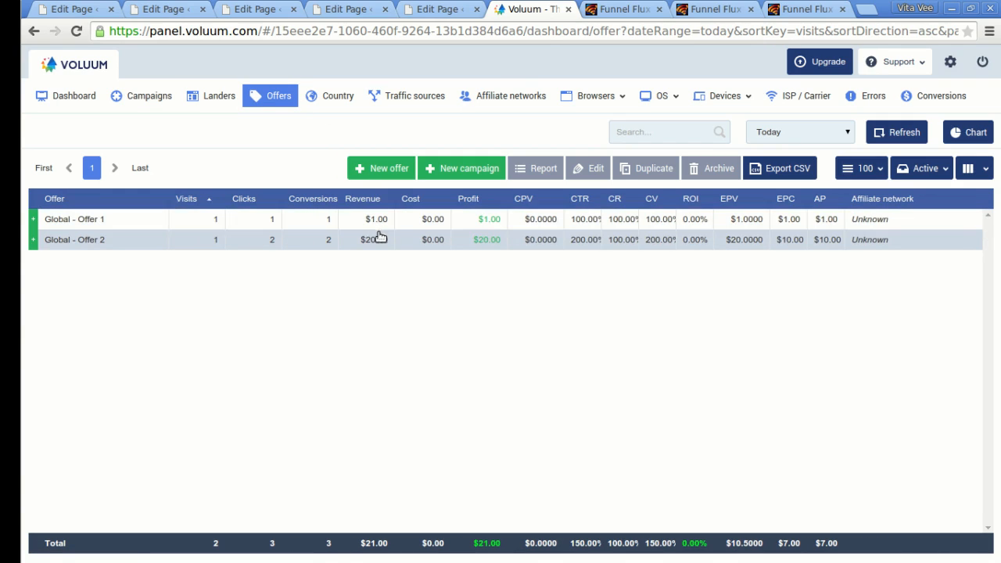
Go back to the Funnel Flux statistics and open the Default Funnel heatmaps.
left_click(805, 8)
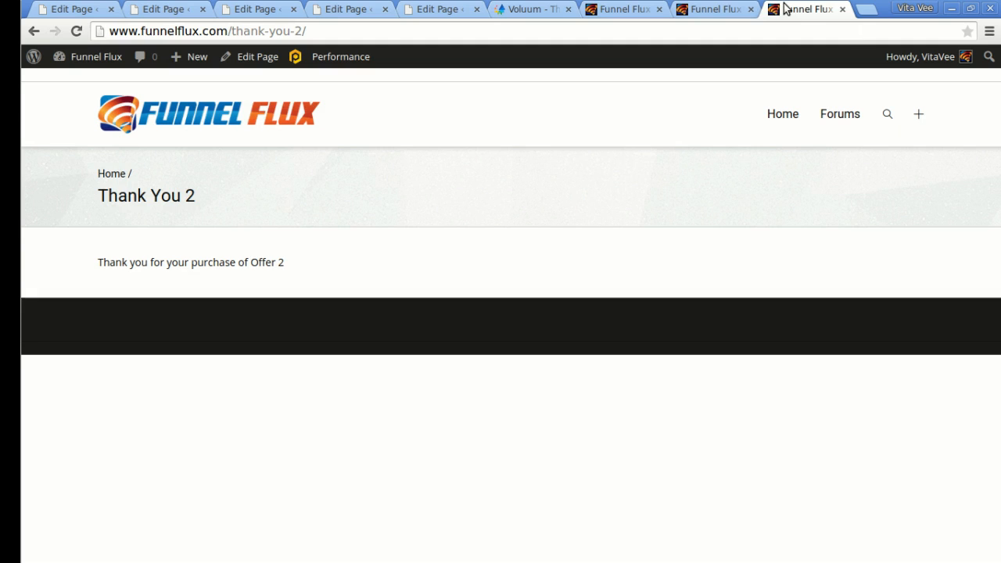
left_click(714, 9)
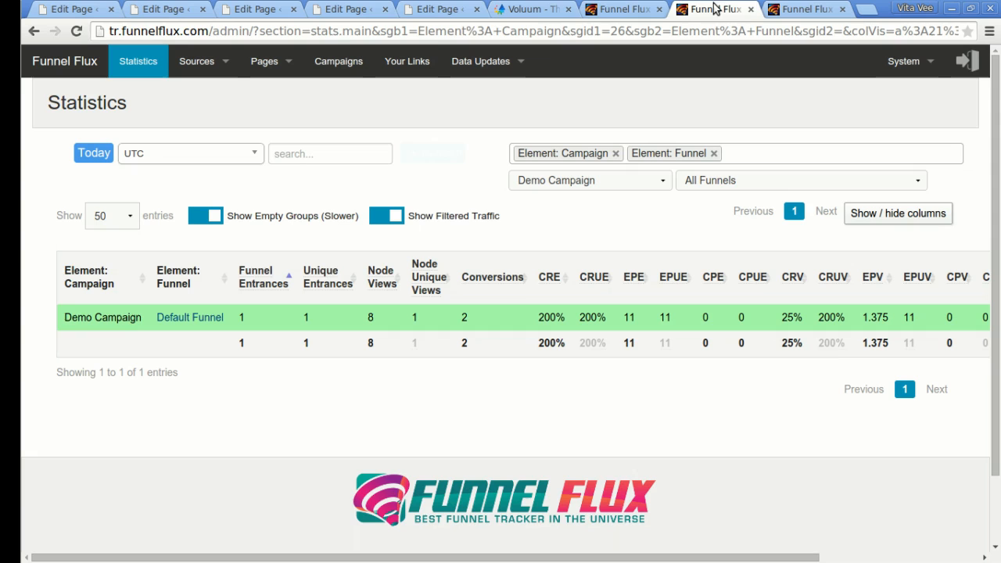
left_click(195, 319)
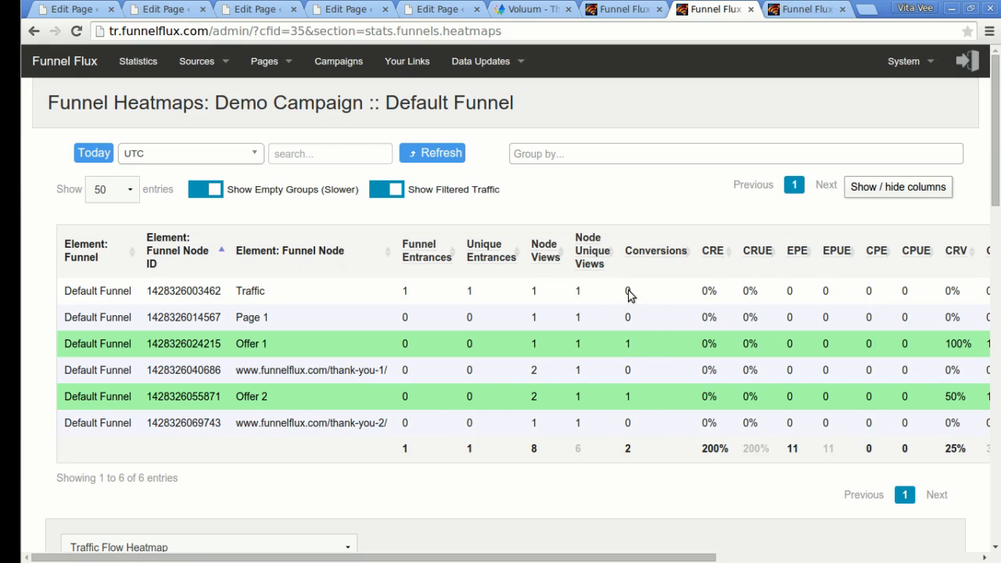
Show offer conversion rates on the Default Funnel heatmap and review the diagram.
scroll(635, 275, "down", 9)
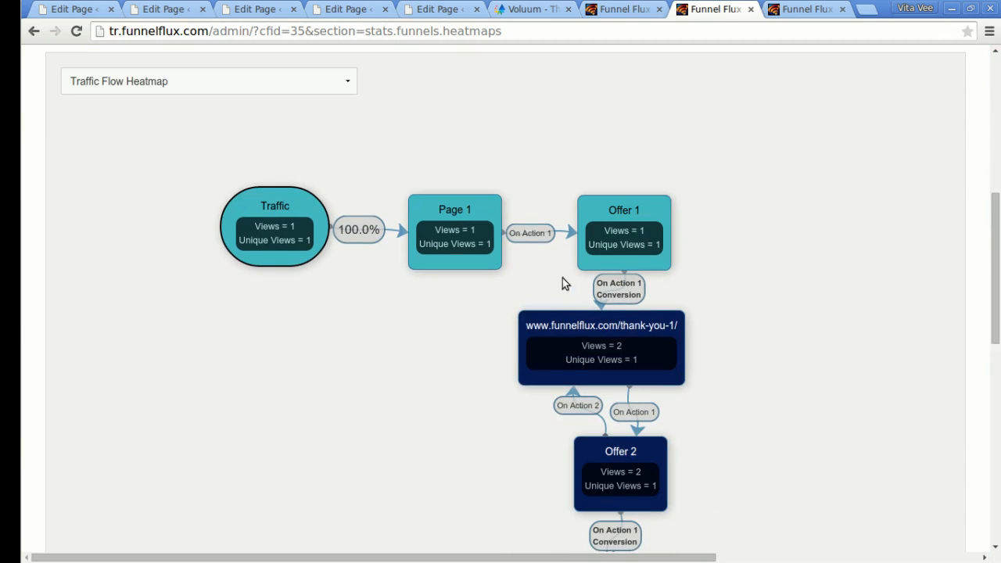
scroll(360, 235, "down", 2)
scroll(280, 192, "up", 1)
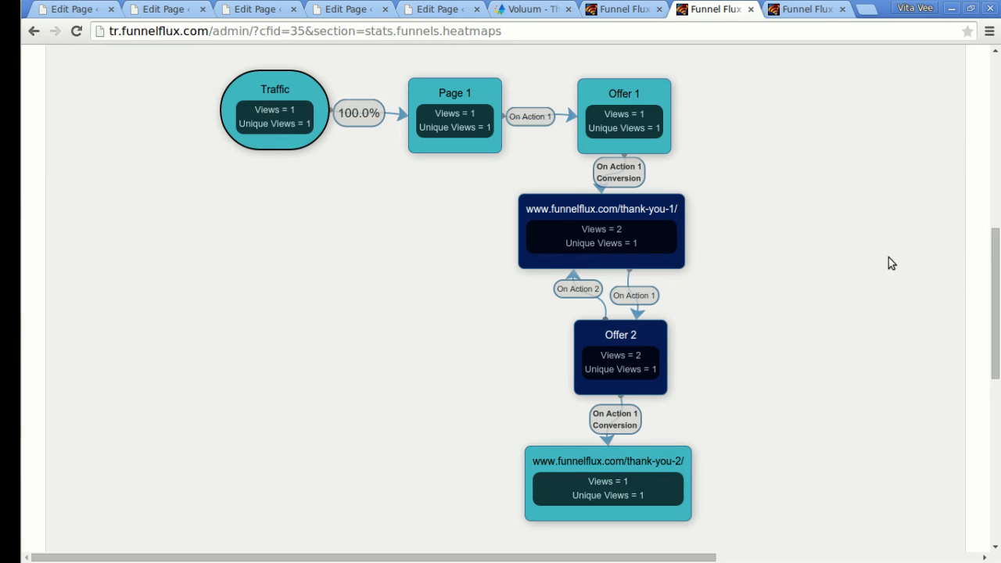
scroll(997, 262, "up", 4)
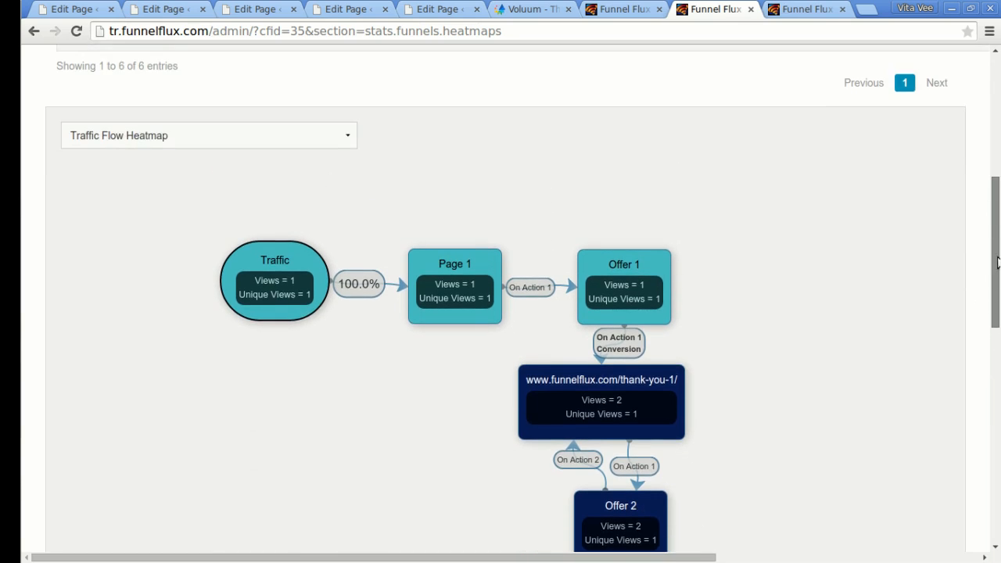
scroll(997, 262, "down", 1)
left_click(165, 125)
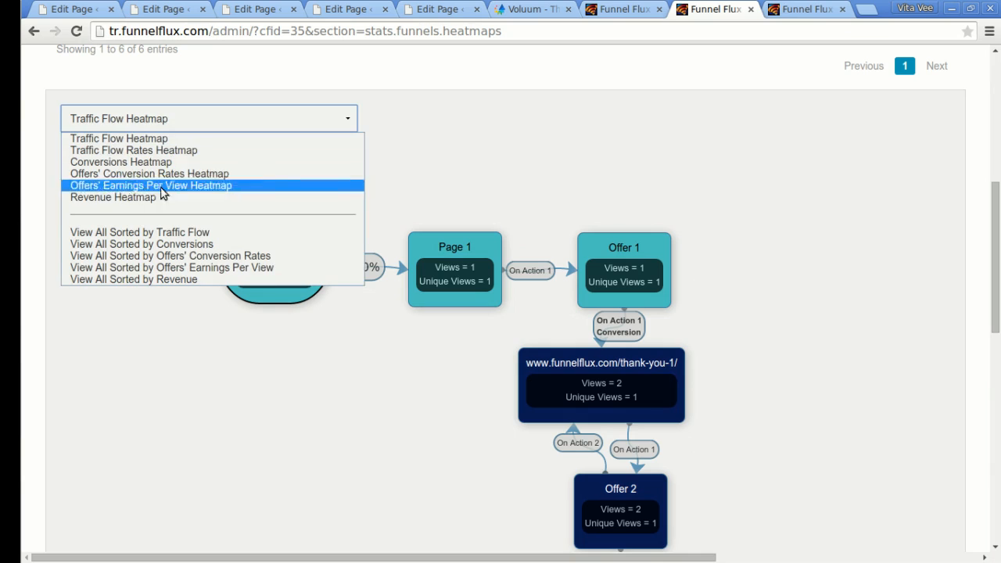
left_click(215, 176)
scroll(838, 234, "down", 3)
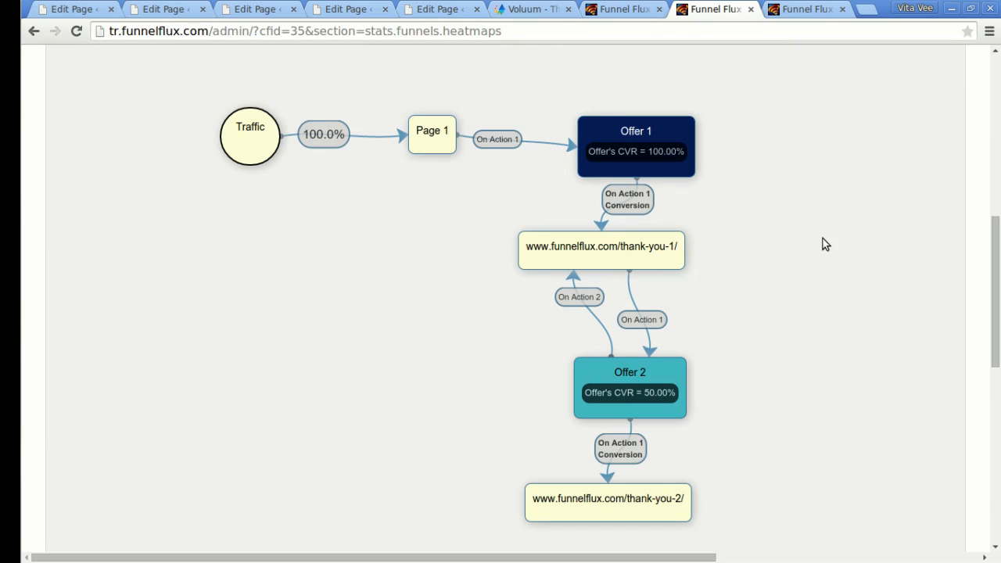
scroll(823, 239, "up", 2)
Switch the heatmap to offer earnings per view and scroll through the diagram.
left_click(198, 159)
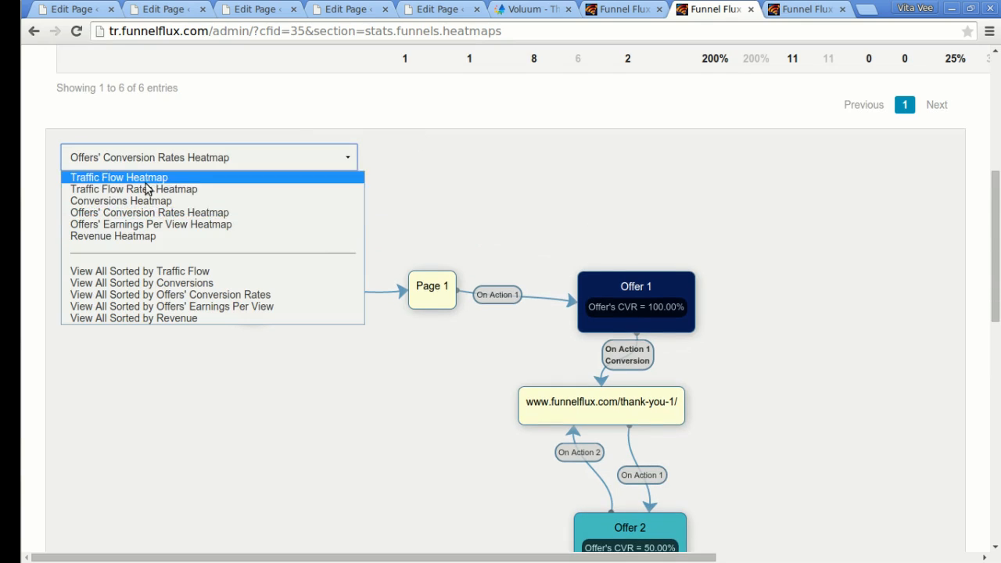
left_click(185, 229)
scroll(700, 186, "down", 3)
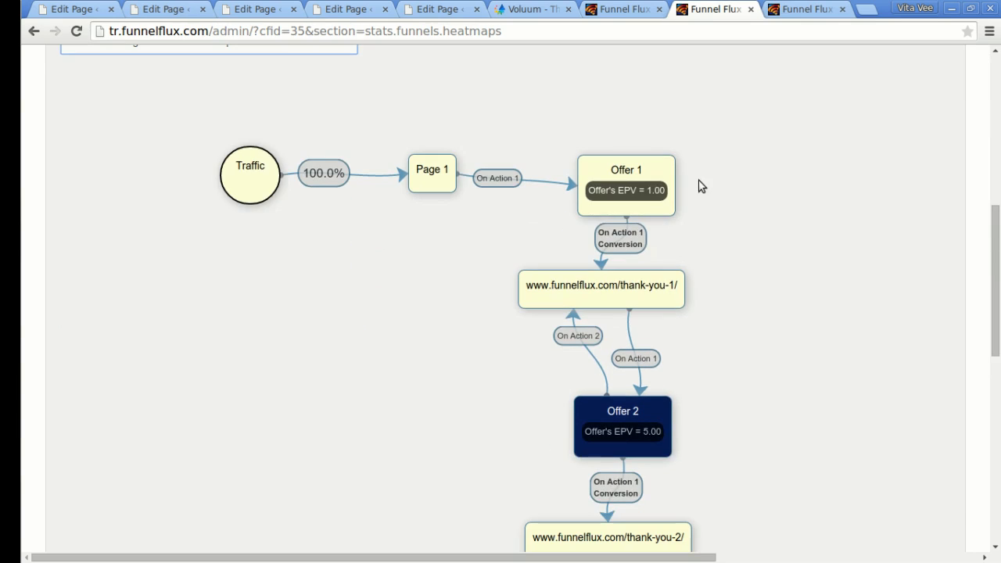
scroll(907, 321, "down", 2)
scroll(907, 321, "down", 1)
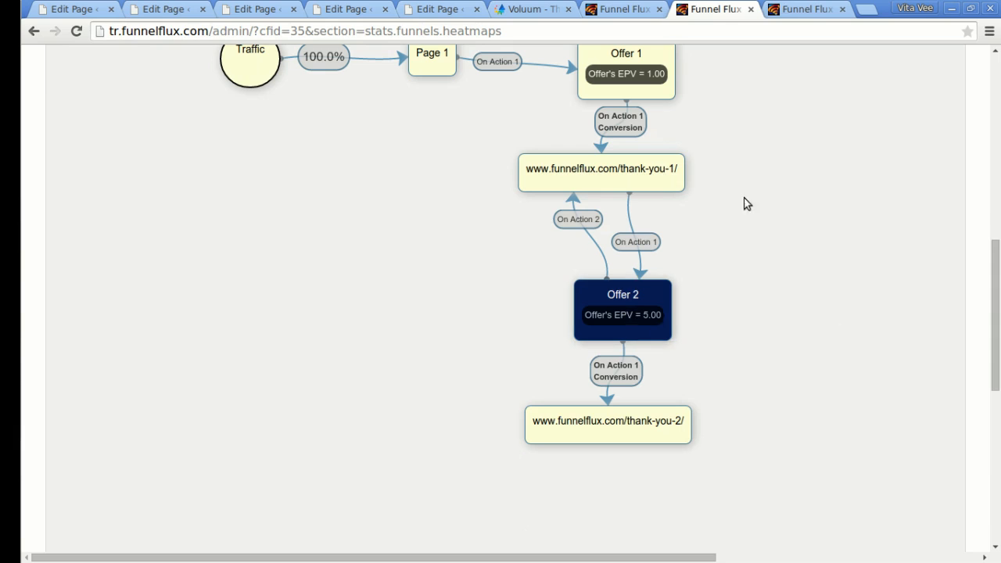
scroll(190, 133, "up", 5)
Switch the heatmap to Traffic Flow Rates and scroll to the stats table.
left_click(194, 111)
left_click(163, 149)
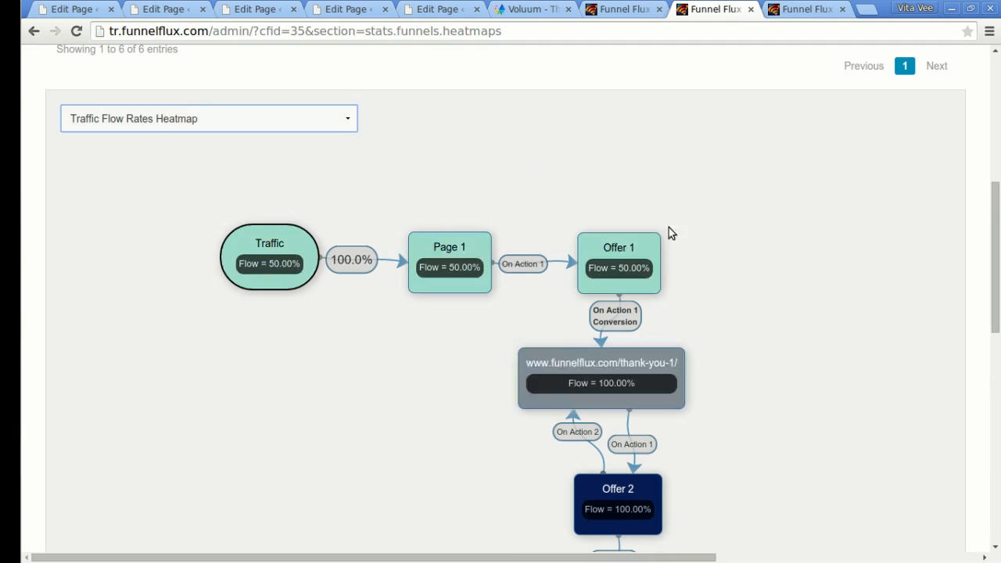
scroll(802, 215, "down", 2)
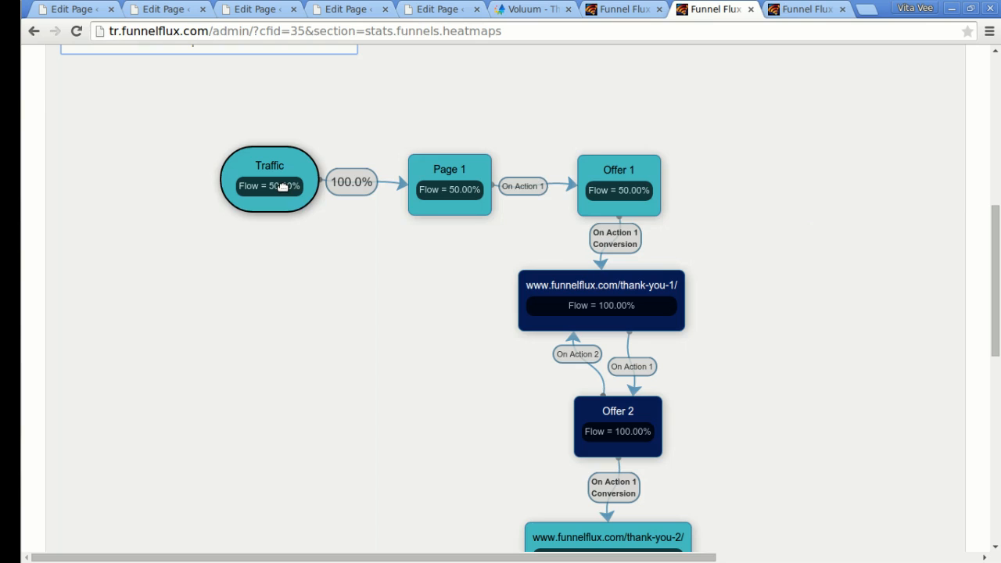
scroll(826, 345, "down", 2)
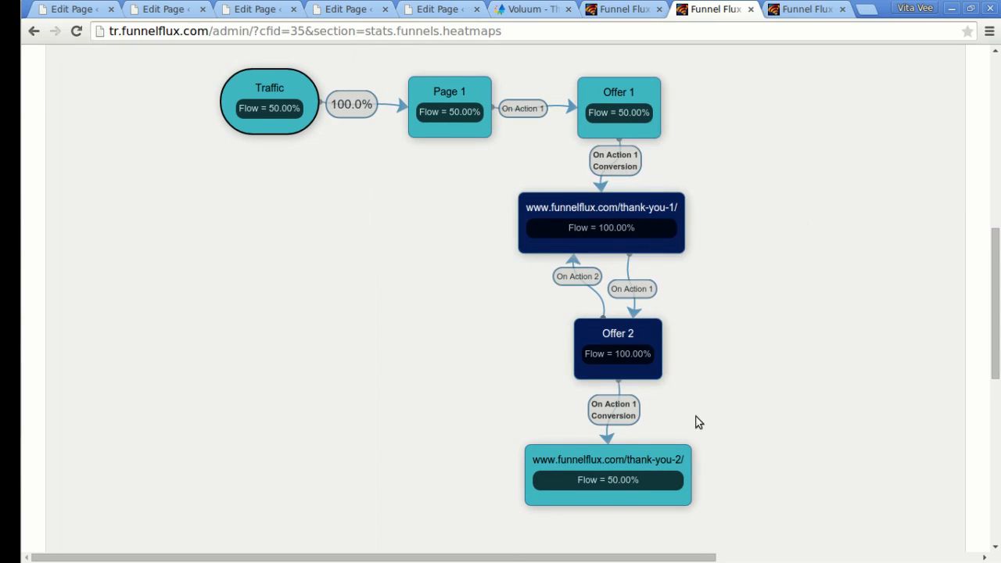
left_click_drag(996, 337, 986, 144)
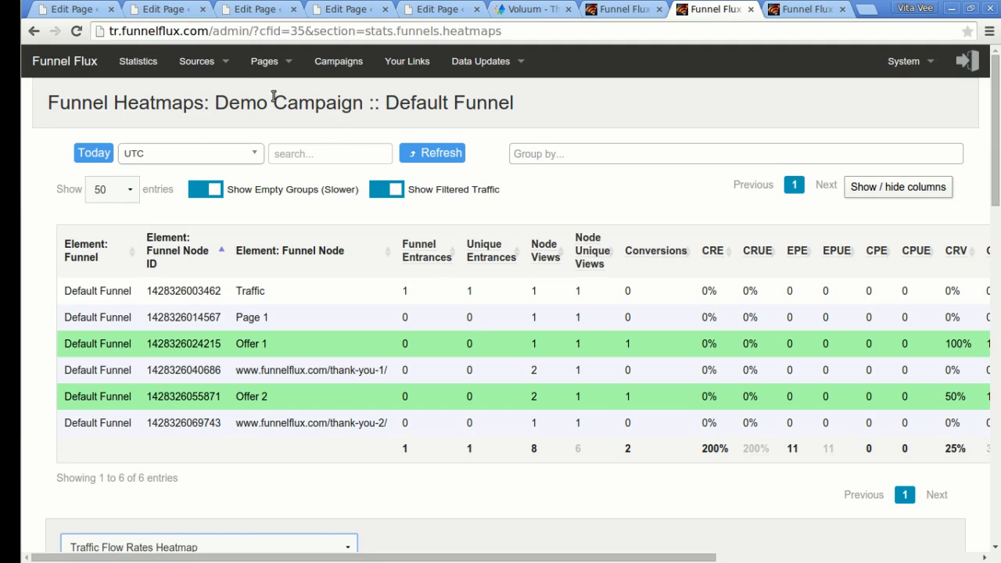
Back in the campaign statistics, add and apply the Hit: Visitor grouping.
left_click(34, 34)
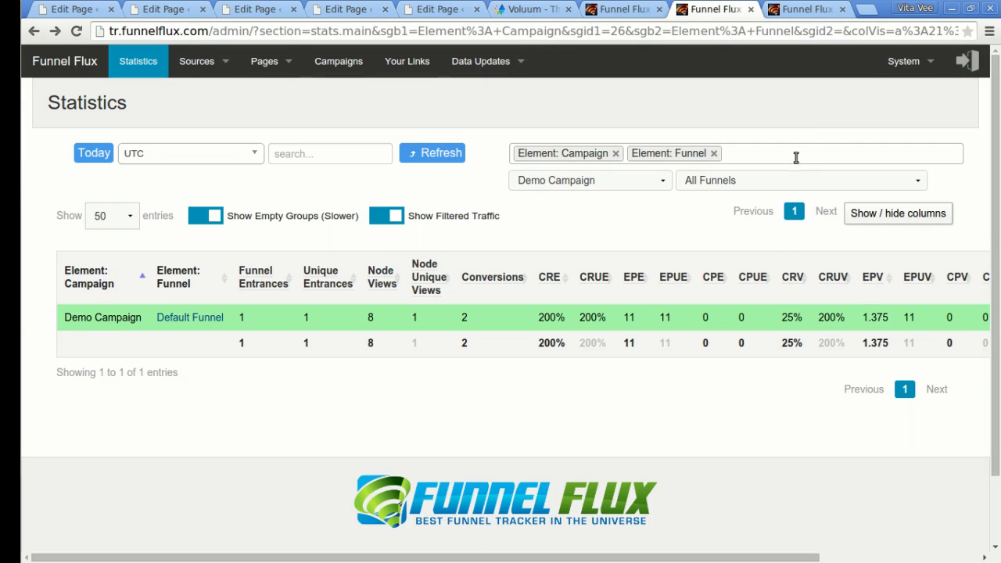
left_click(797, 157)
type("visi")
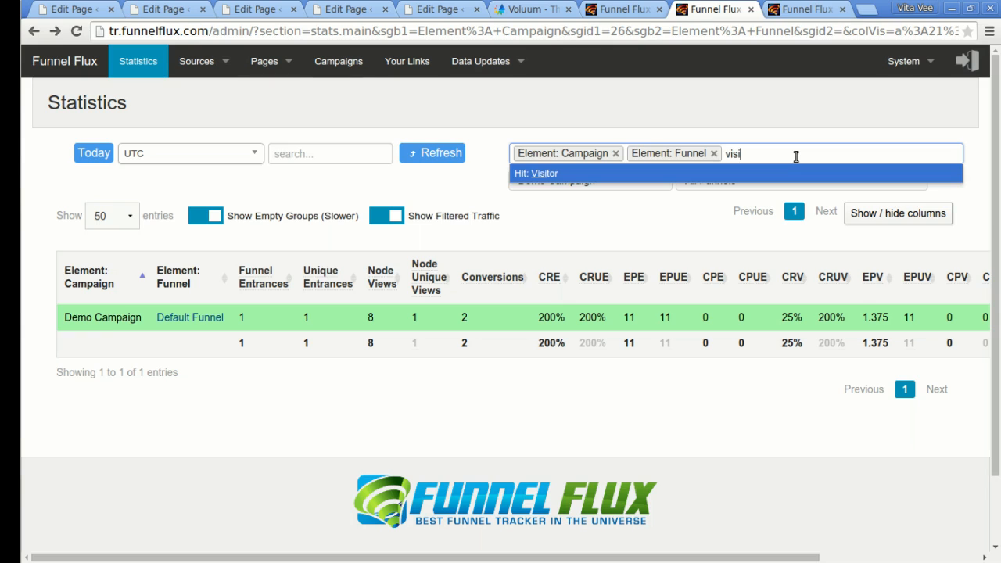
key("Return")
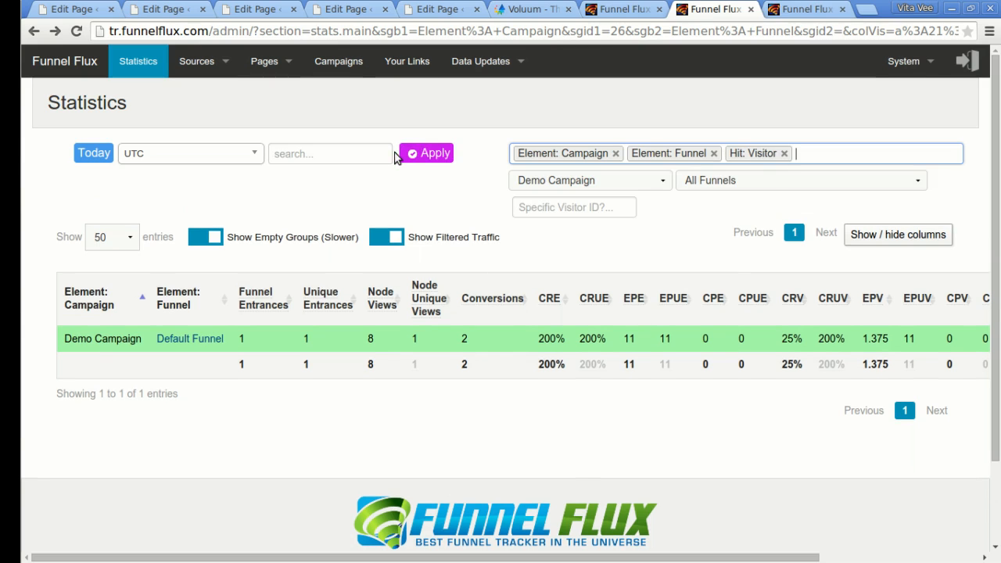
key("Return")
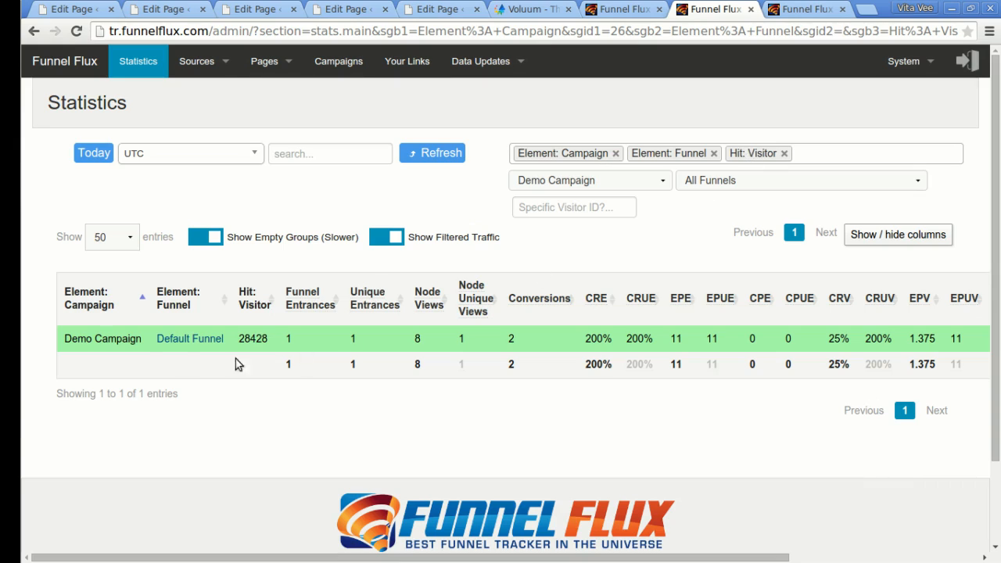
Select visitor ID 28428 in the rows, then go to the Your Links page.
double_click(249, 339)
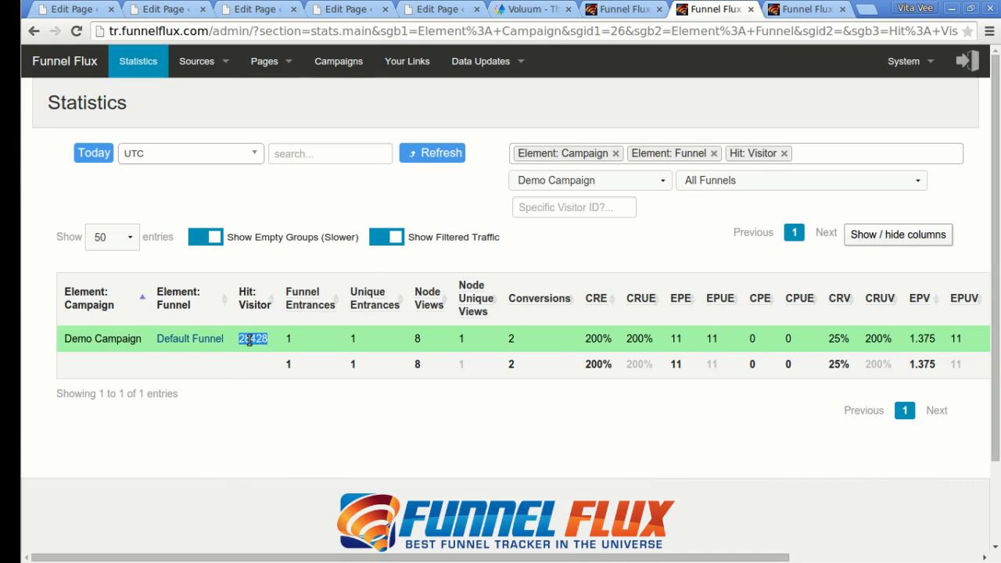
left_click(252, 366)
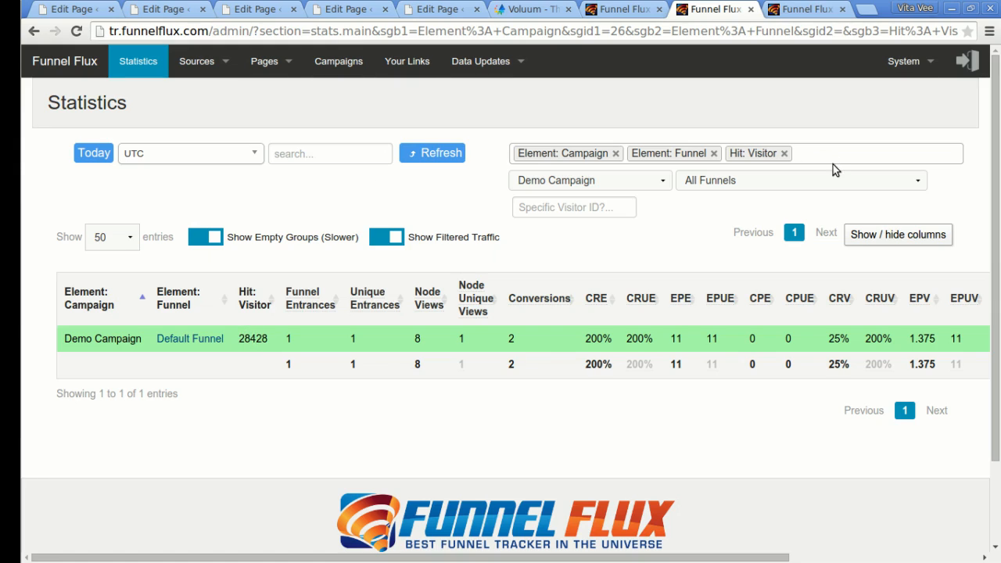
double_click(252, 341)
left_click(260, 338)
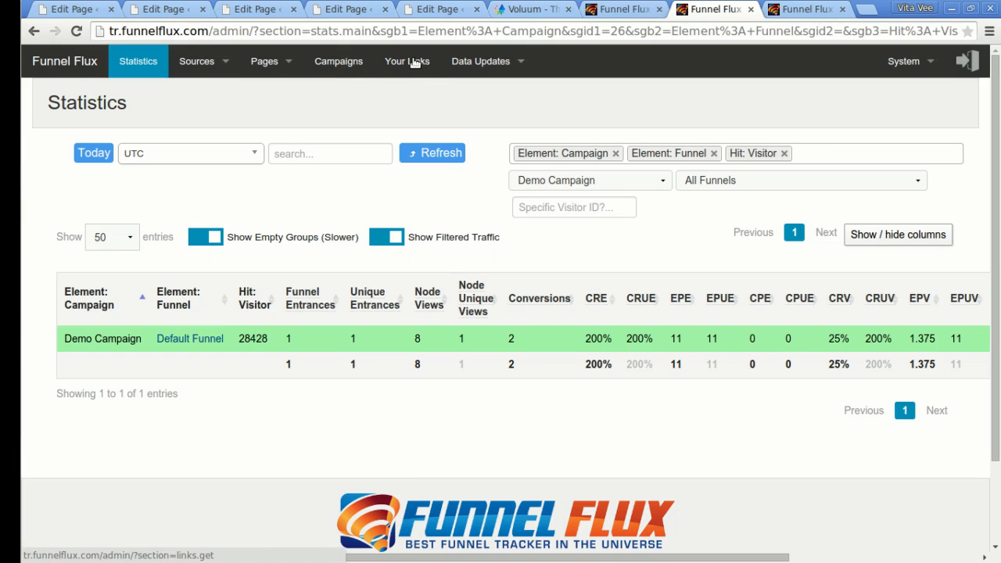
left_click(387, 64)
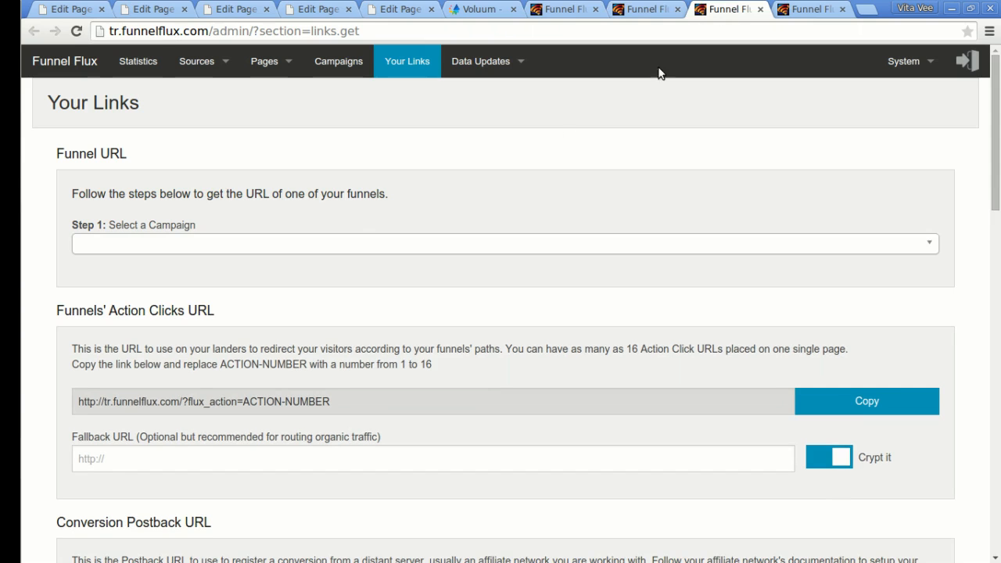
Build a link for campaign IM: Funnel Flux, Waiting List funnel, source PPI: Facebook Ads.
left_click(233, 245)
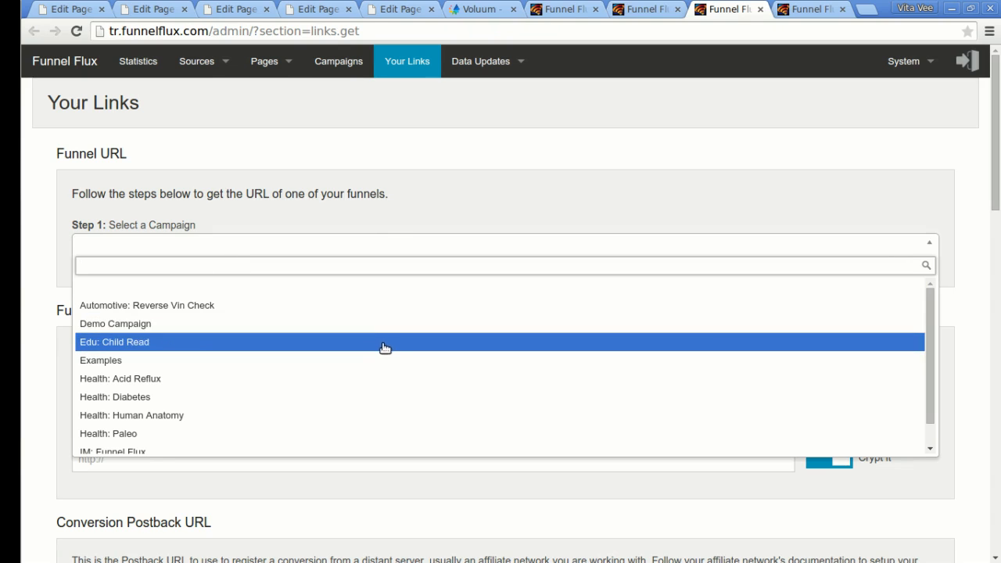
scroll(367, 349, "down", 1)
left_click(141, 427)
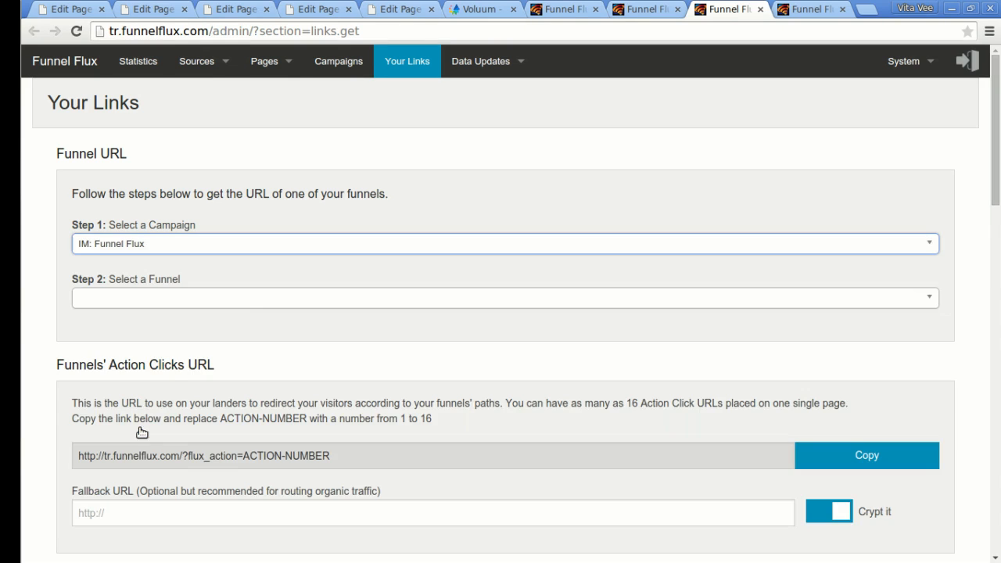
left_click(201, 305)
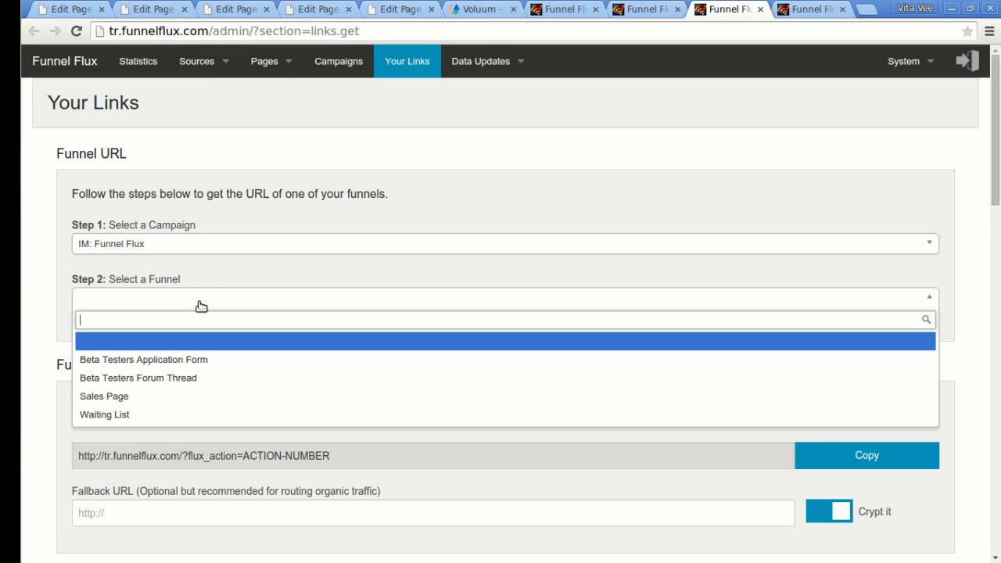
left_click(129, 415)
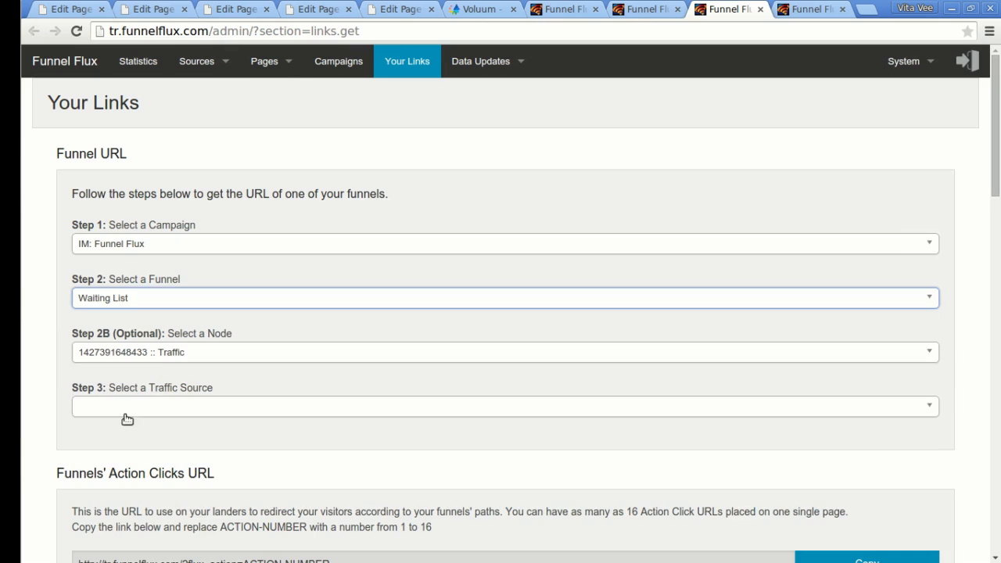
left_click(205, 408)
scroll(205, 492, "down", 3)
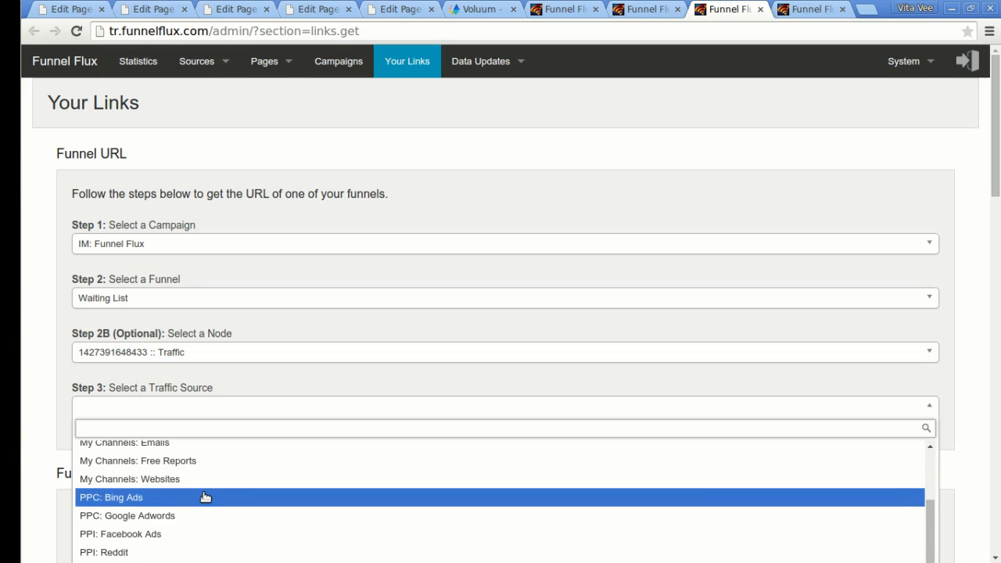
left_click(157, 534)
Copy the generated funnel link, load it in a new tab, then close that tab.
left_click(894, 523)
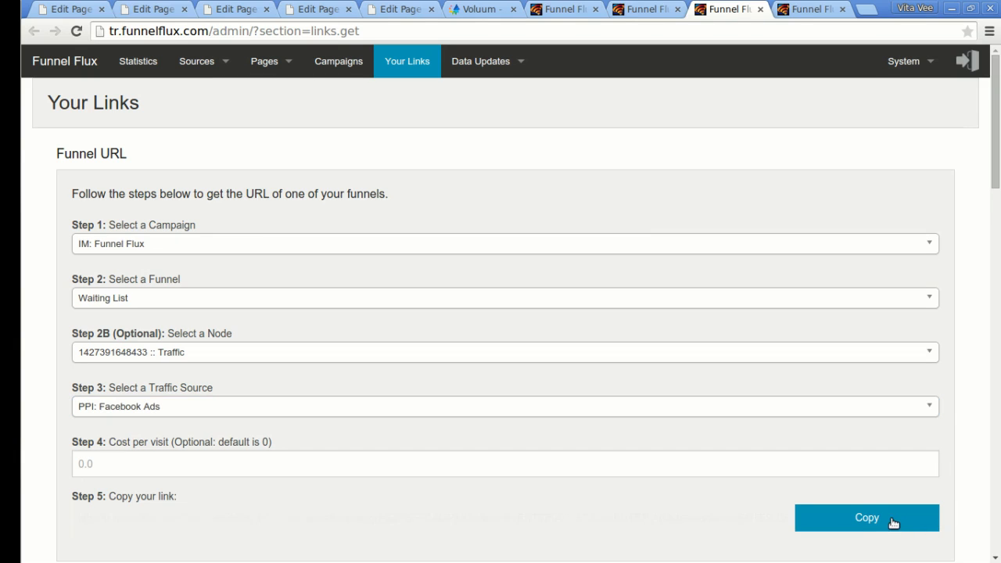
left_click(868, 11)
key("ctrl+v")
key("Return")
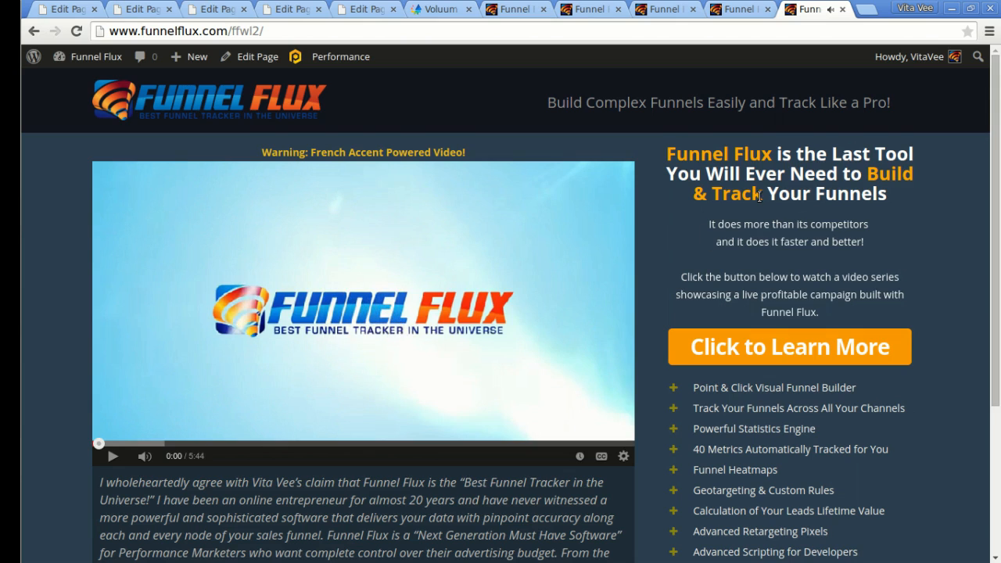
left_click(843, 8)
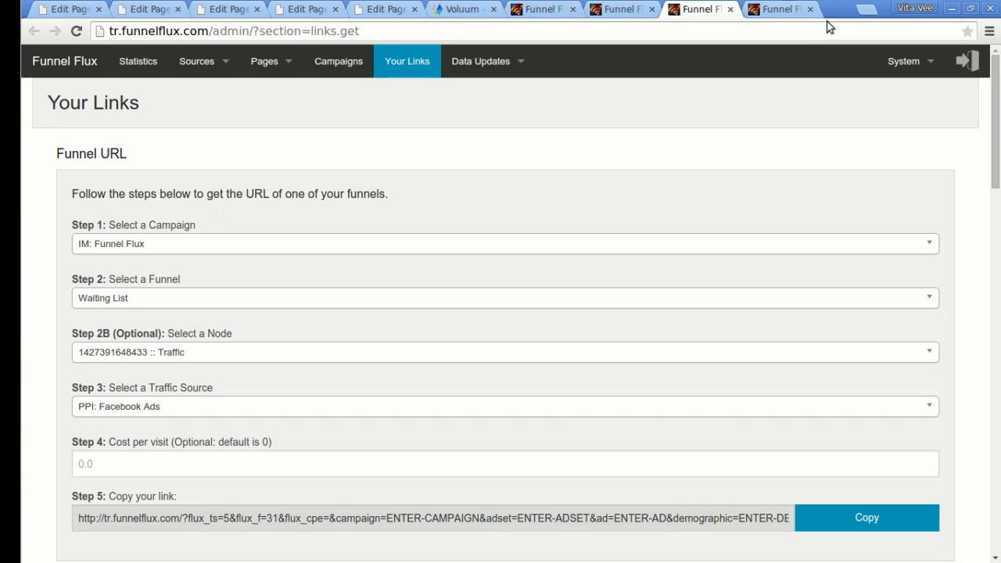
Drop the campaign and funnel groupings and filter the statistics to visitor 28428.
left_click(642, 9)
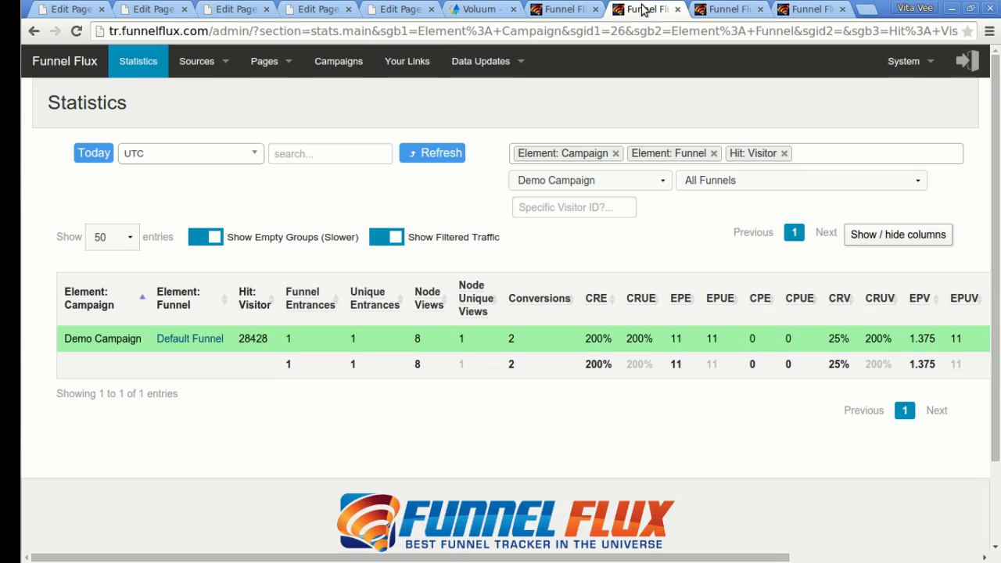
left_click(615, 154)
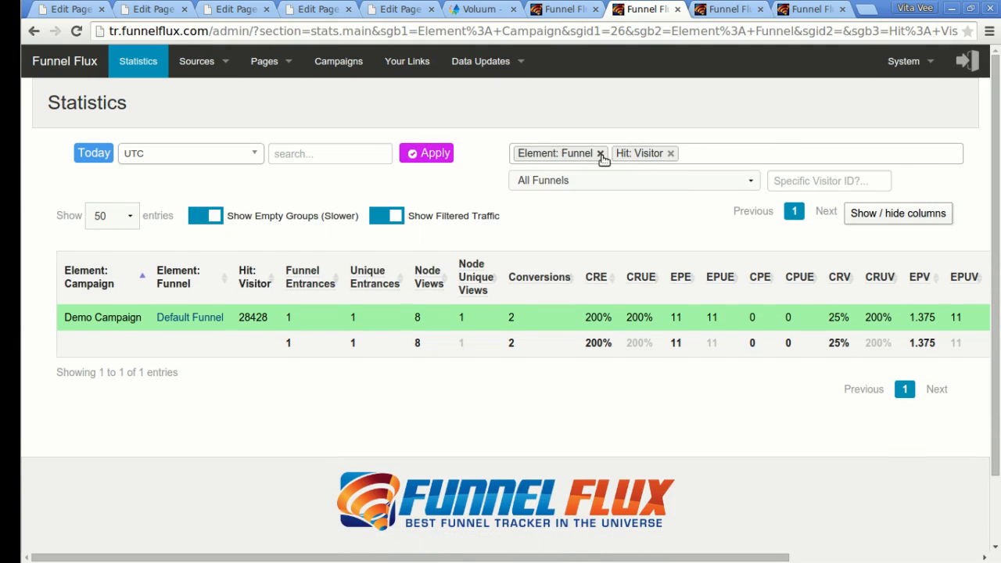
left_click(600, 153)
double_click(253, 312)
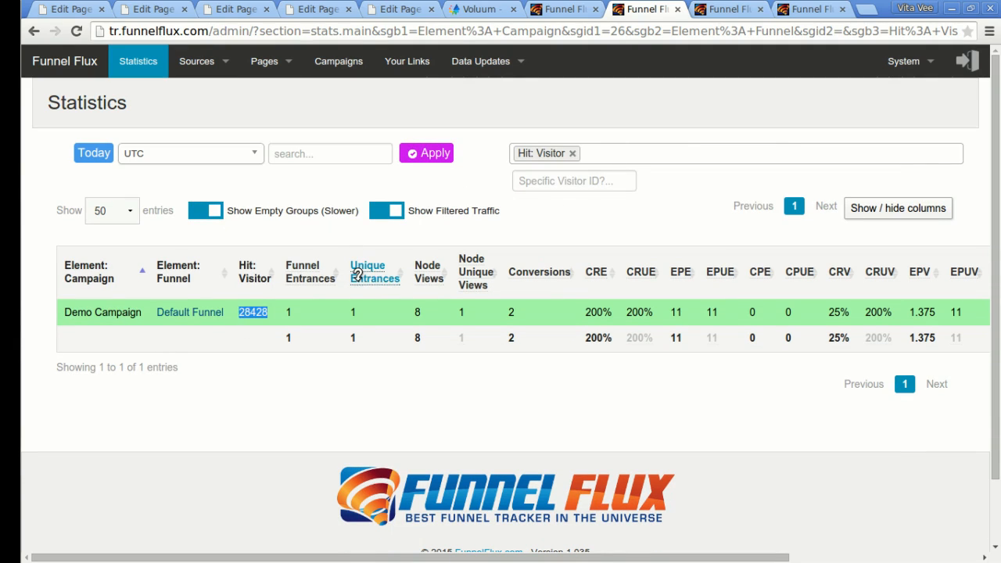
left_click(586, 174)
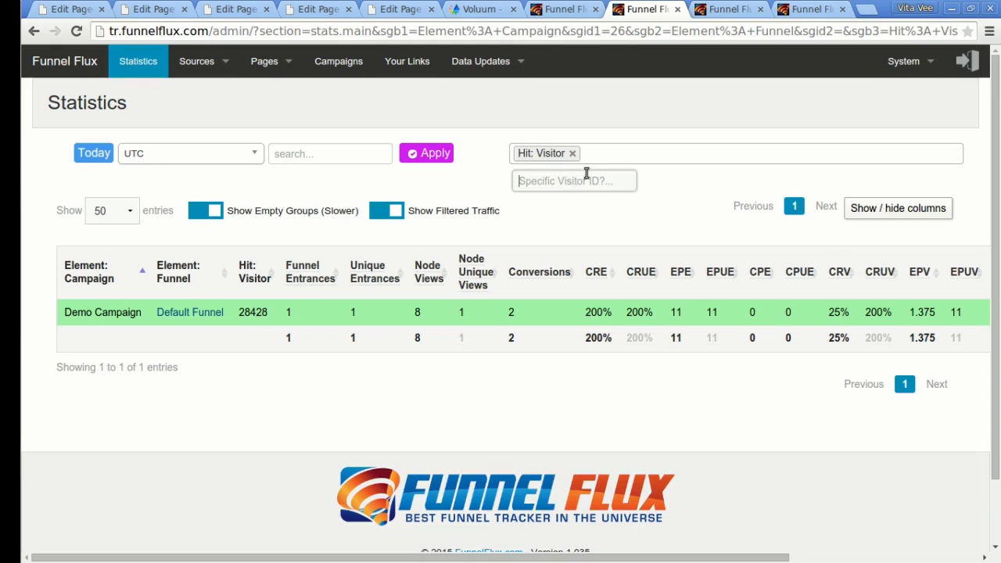
key("ctrl+v")
Add Hit: ID and Time and Third Parties: Traffic Source groupings.
left_click(656, 154)
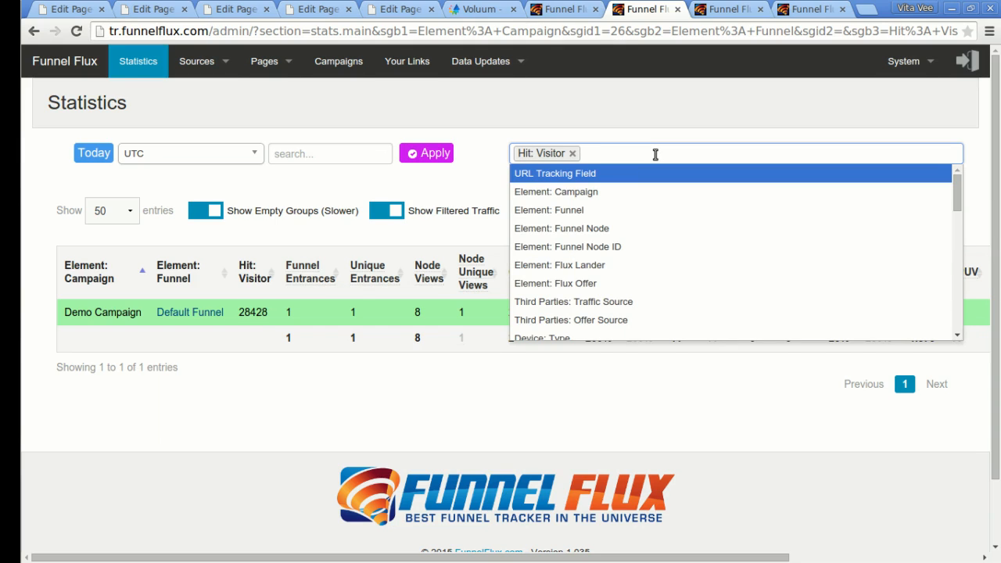
type("tra")
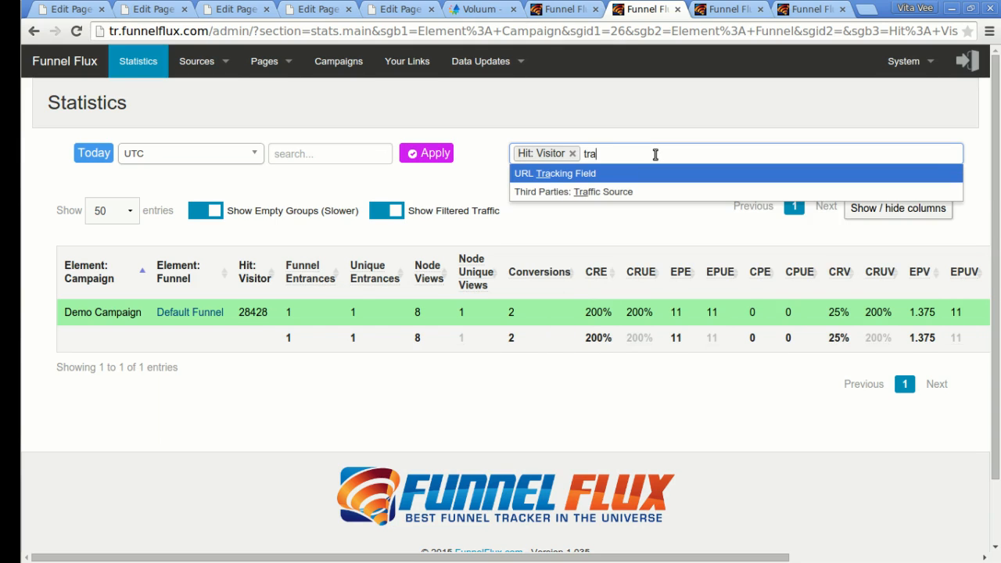
key("BackSpace")
key("BackSpace")
key("BackSpace")
type("hit")
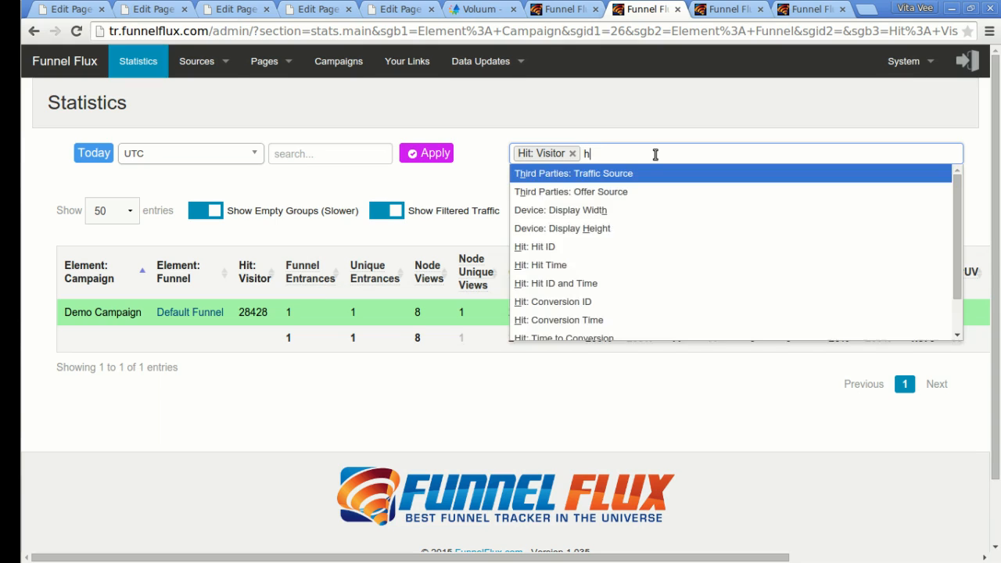
key("Down")
key("Down")
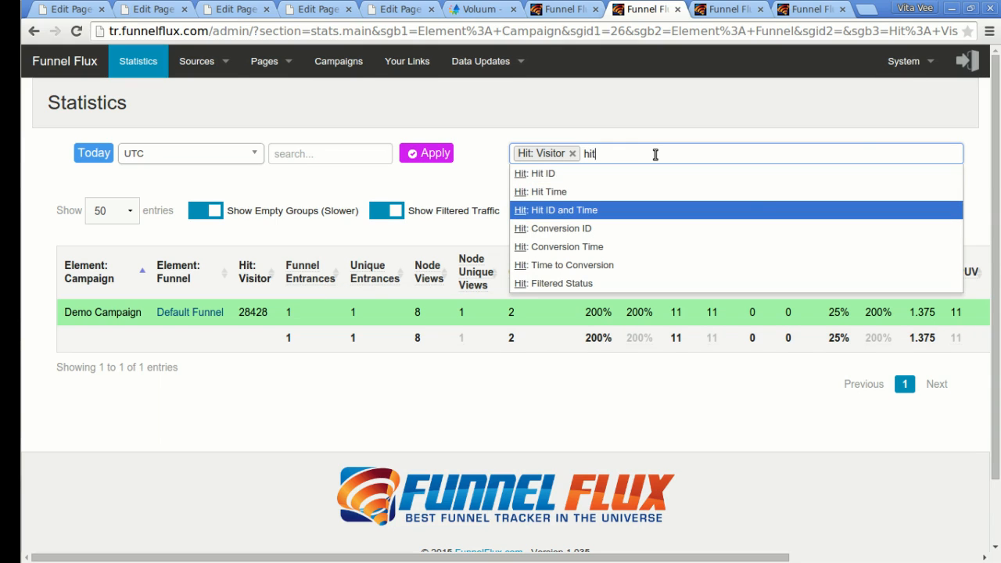
key("Return")
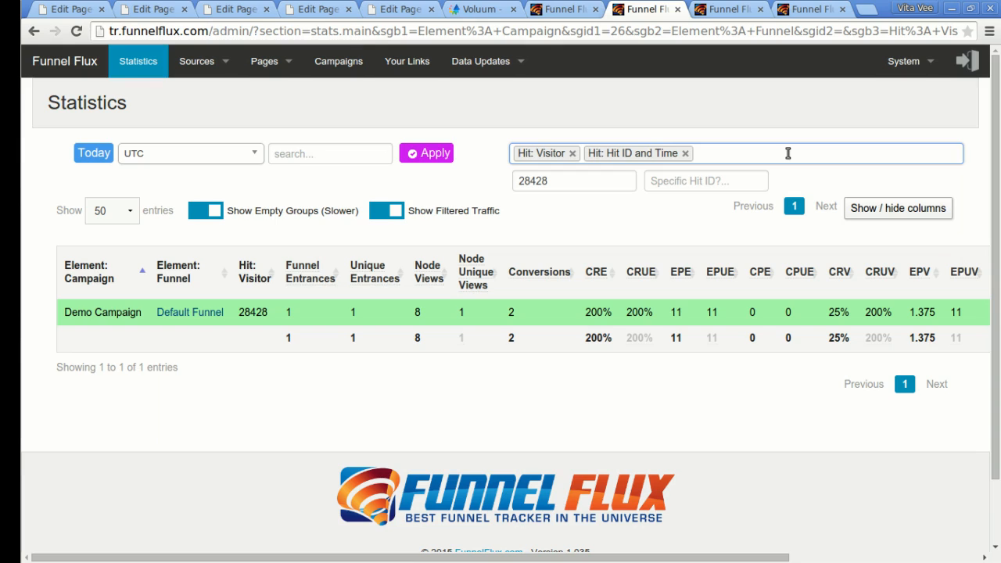
type("traf")
key("Down")
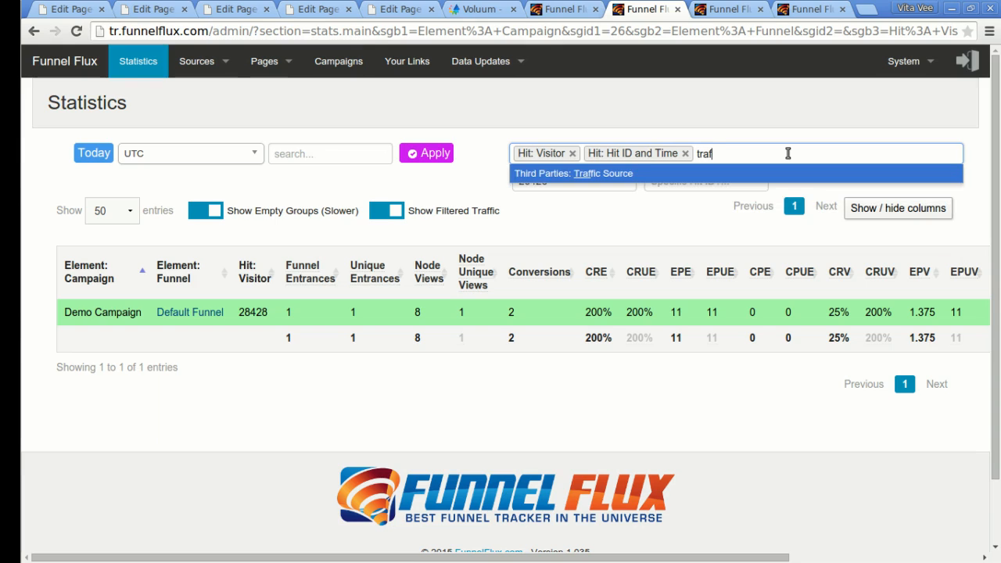
key("Return")
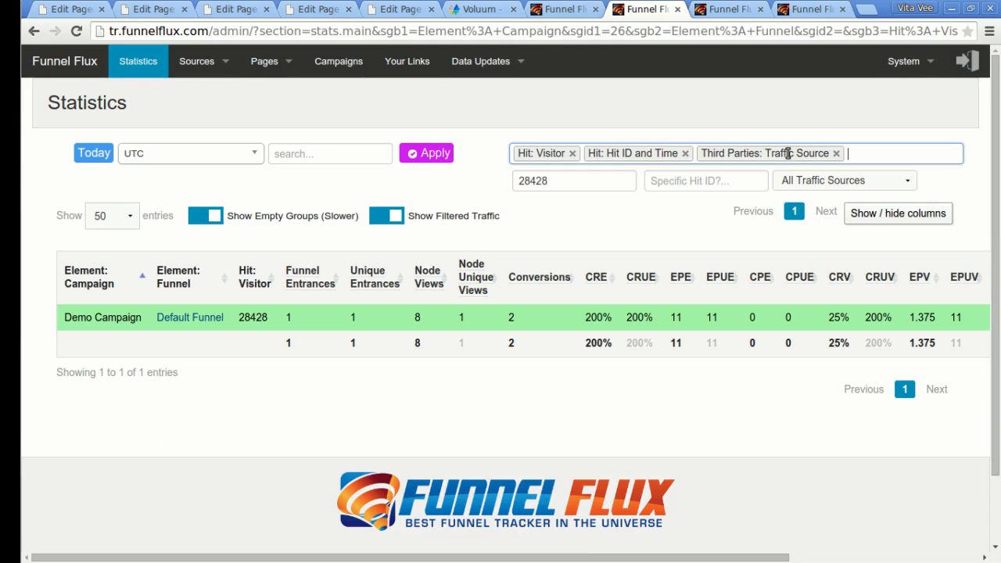
Add Campaign, Funnel and Funnel Node groupings and apply them.
type("cam")
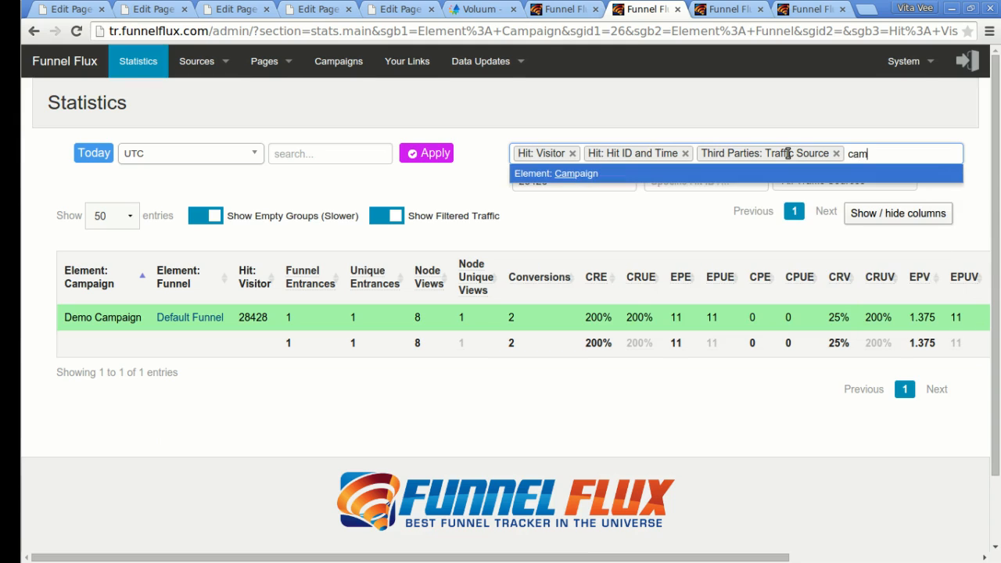
key("Return")
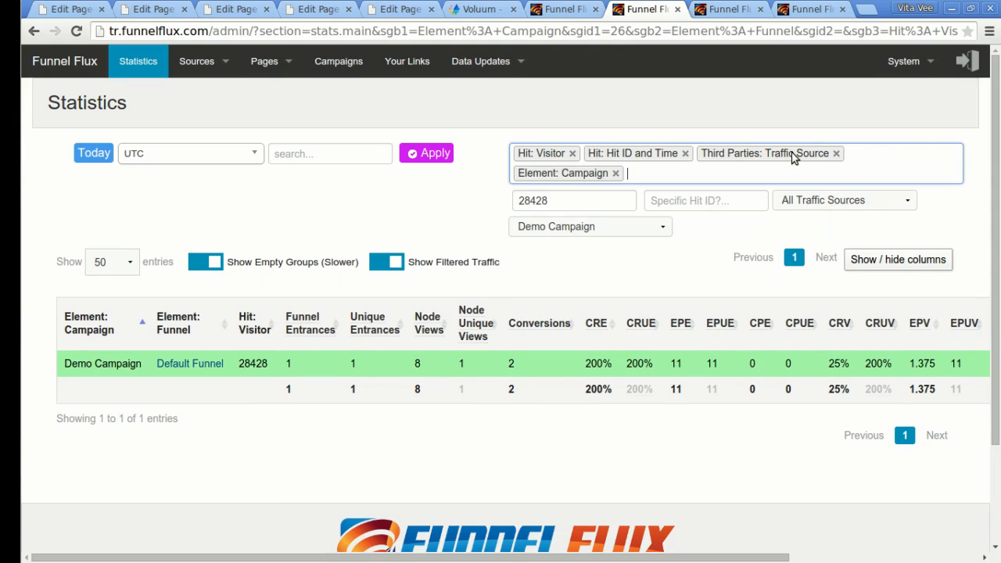
type("fun")
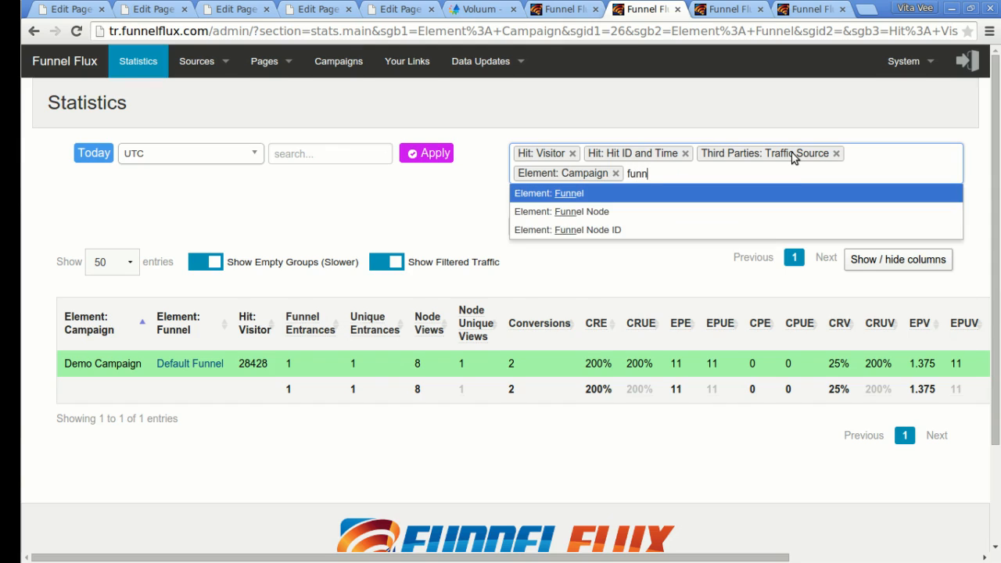
type("n")
key("Return")
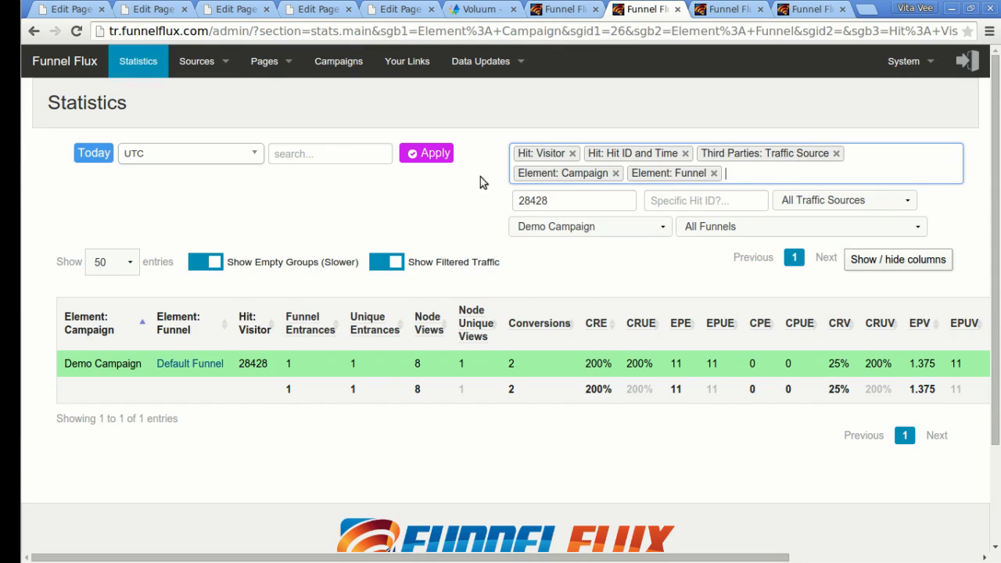
type("node")
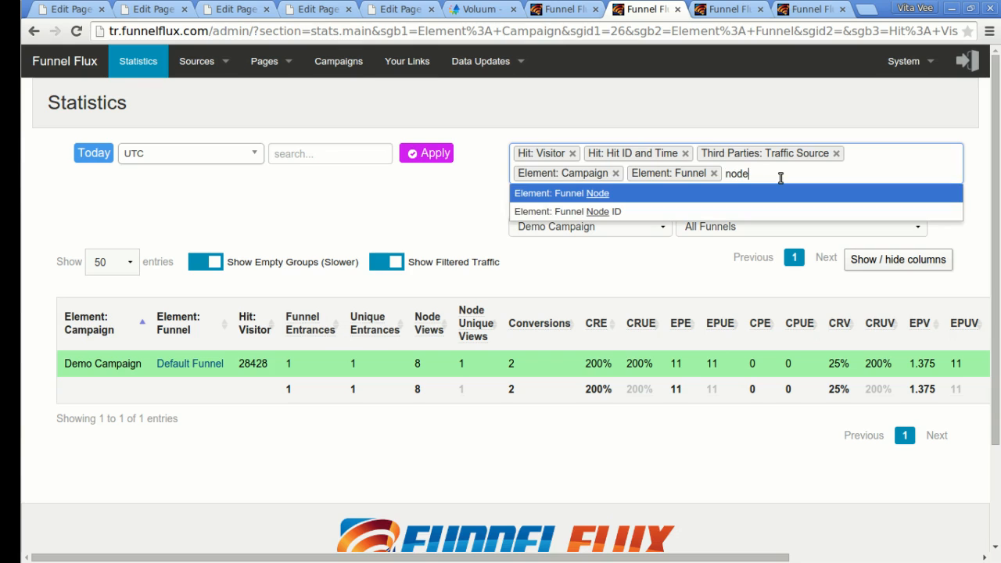
key("Return")
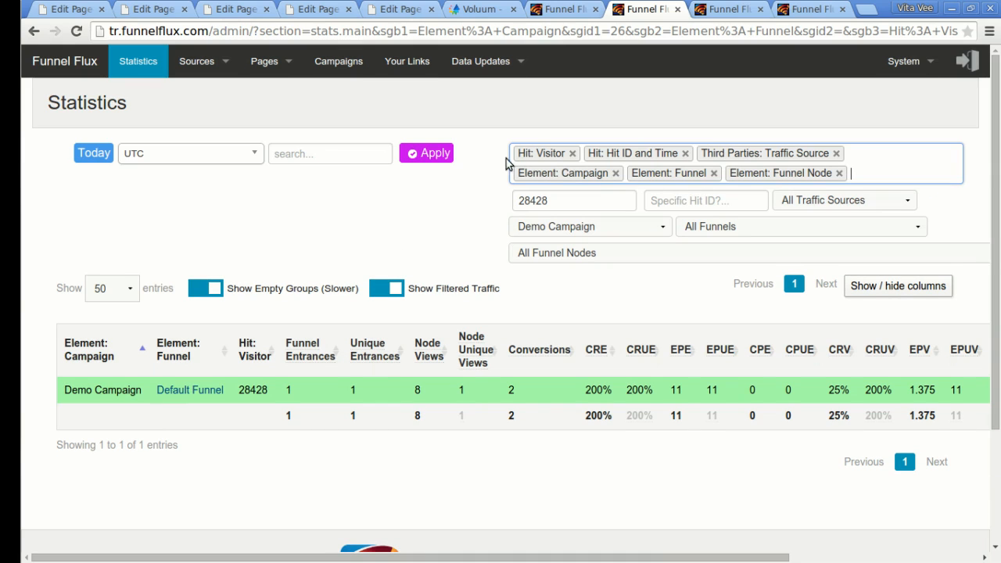
left_click(423, 160)
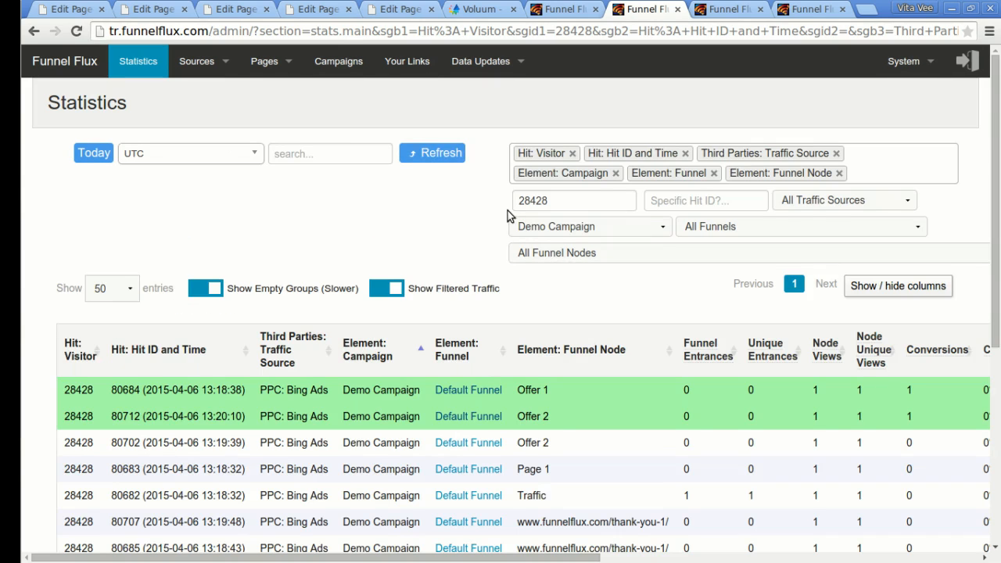
Sort the per-hit rows by the Hit ID and Time column.
scroll(507, 211, "down", 2)
left_click(156, 202)
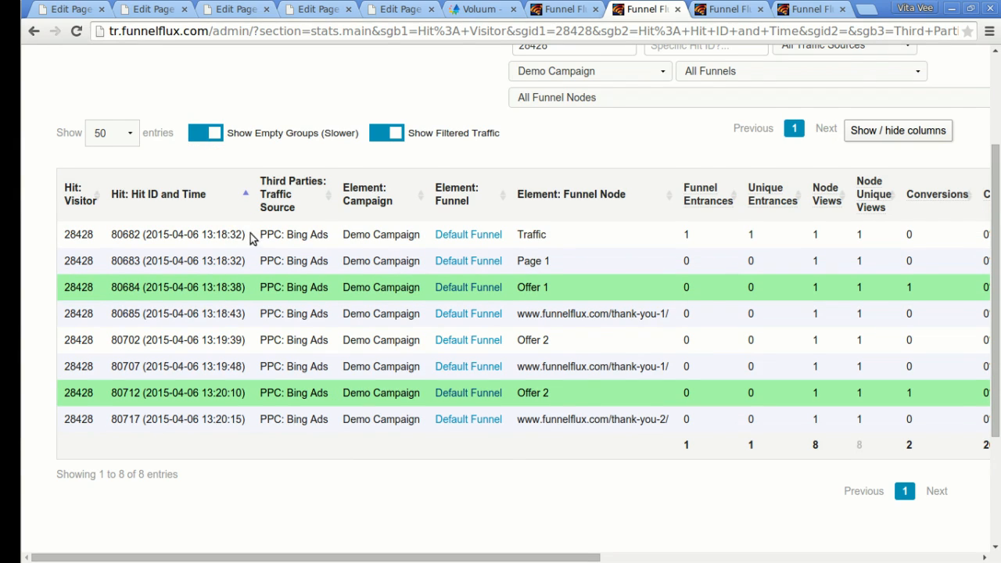
scroll(404, 284, "up", 3)
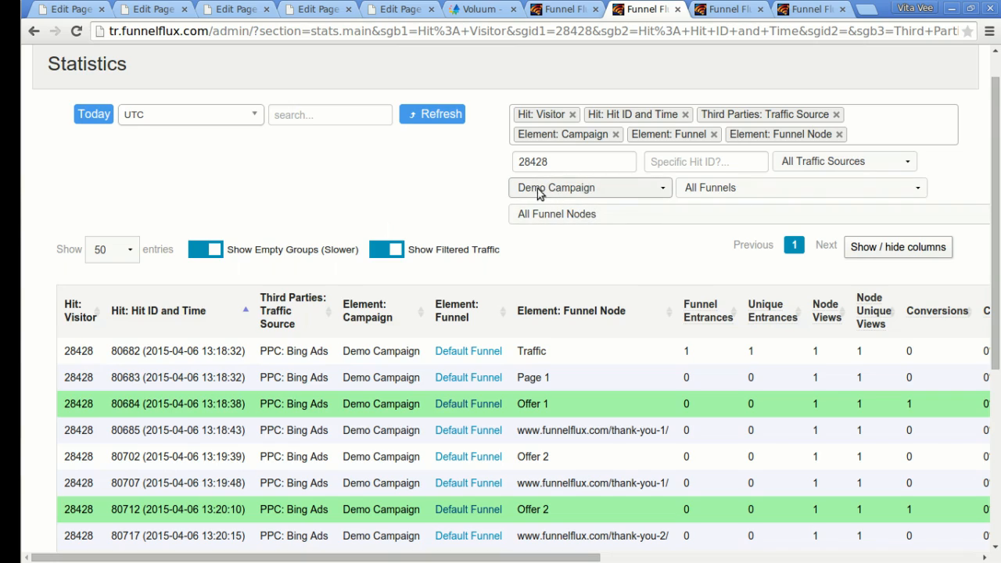
scroll(573, 170, "down", 1)
Set the campaign filter to All Campaigns, apply, and review visitor 28428's hits.
left_click(566, 155)
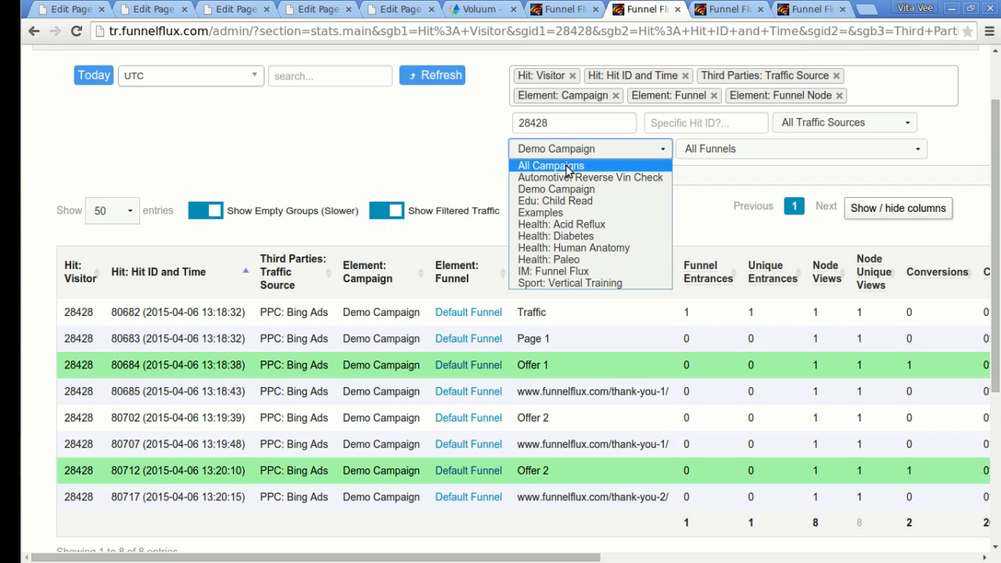
left_click(568, 166)
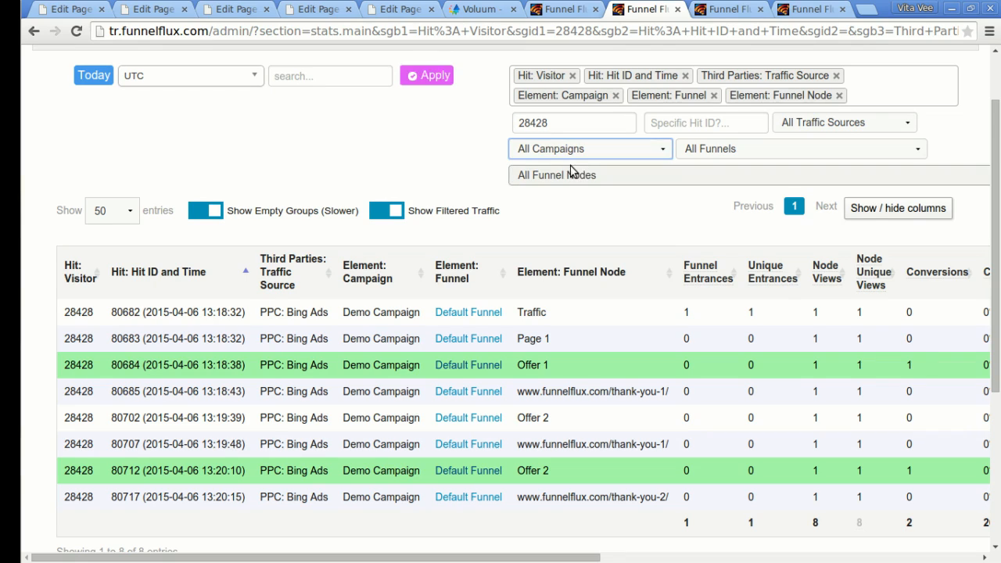
left_click(428, 78)
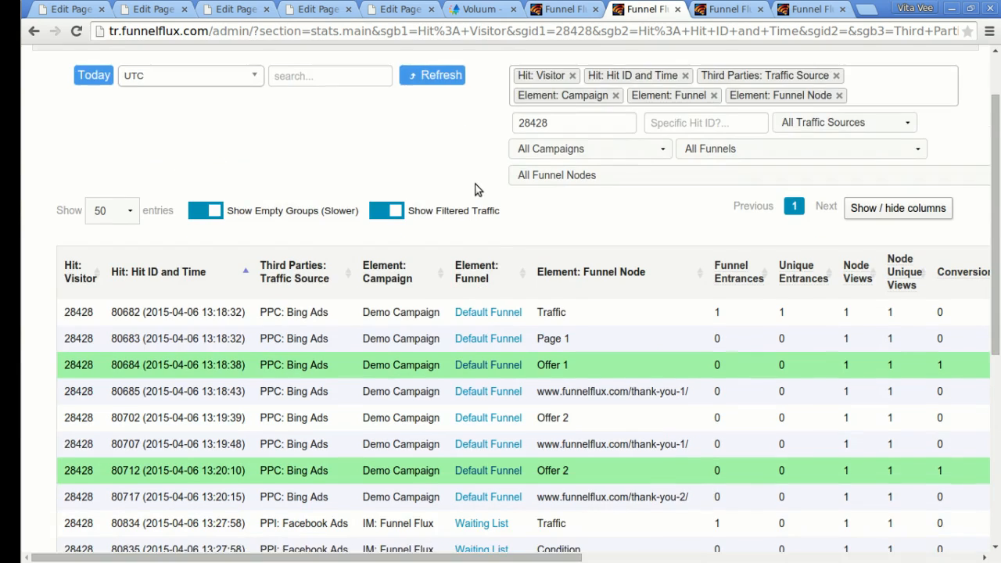
scroll(478, 190, "down", 3)
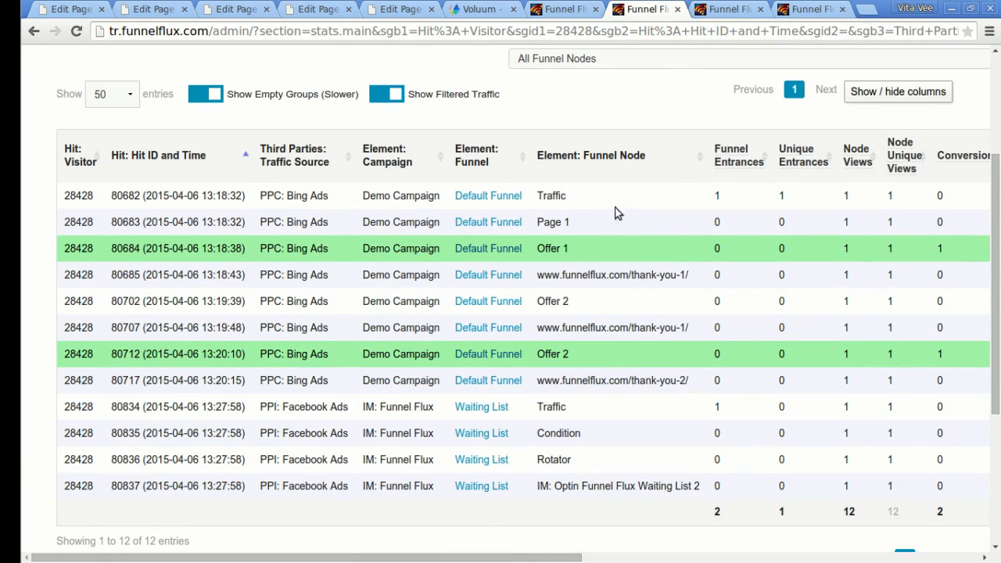
scroll(620, 213, "up", 1)
scroll(662, 213, "down", 1)
scroll(724, 195, "up", 1)
scroll(720, 193, "down", 1)
left_click_drag(269, 409, 310, 409)
left_click(309, 408)
scroll(341, 284, "up", 1)
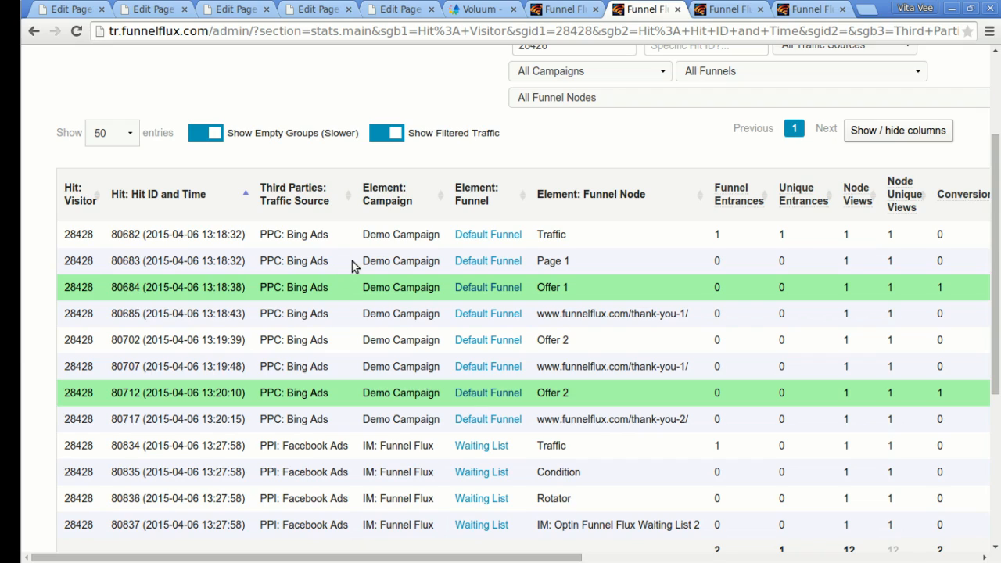
scroll(339, 263, "down", 1)
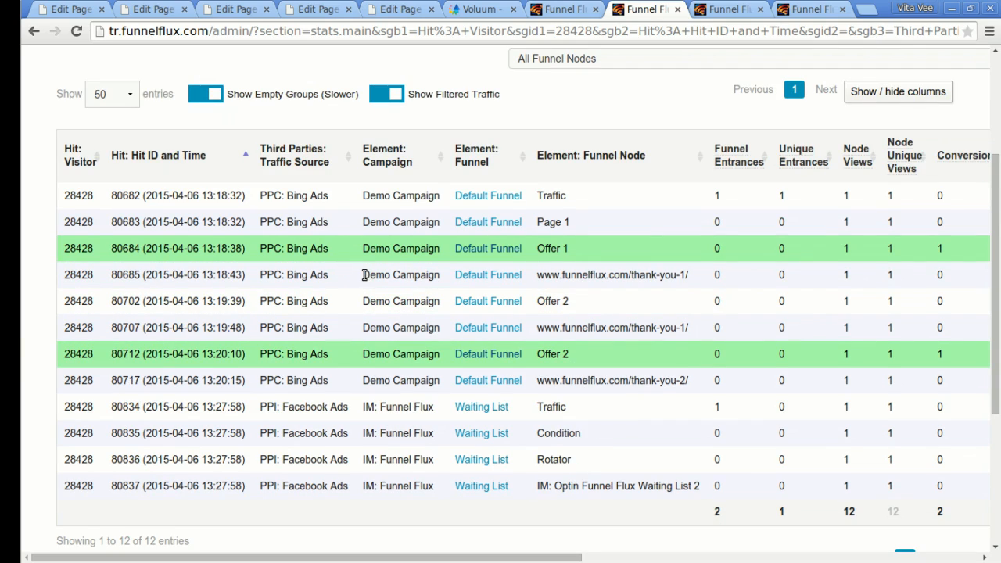
scroll(365, 274, "up", 3)
Add Hit: Time to Conversion to the grouping and apply it.
left_click(890, 173)
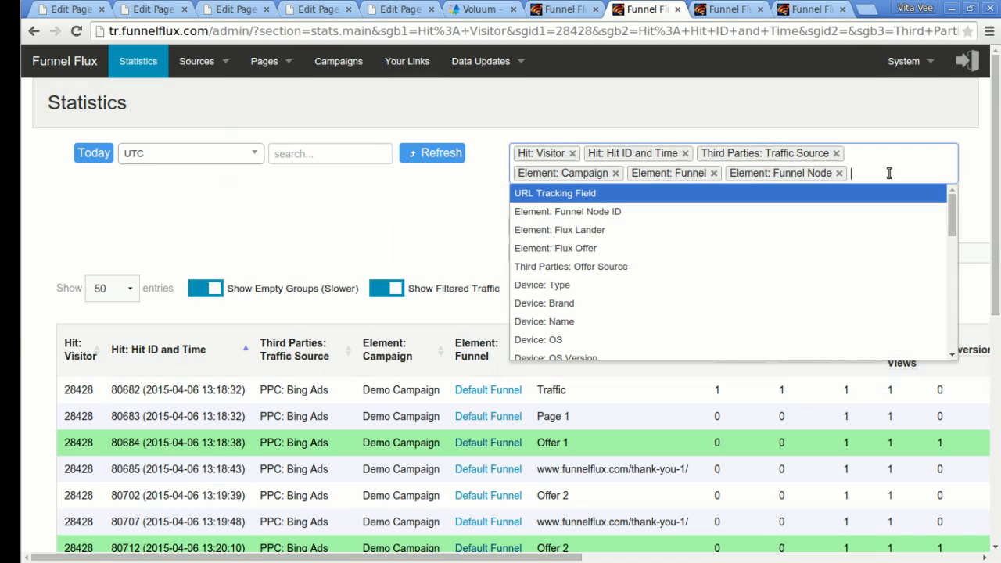
left_click_drag(952, 208, 950, 331)
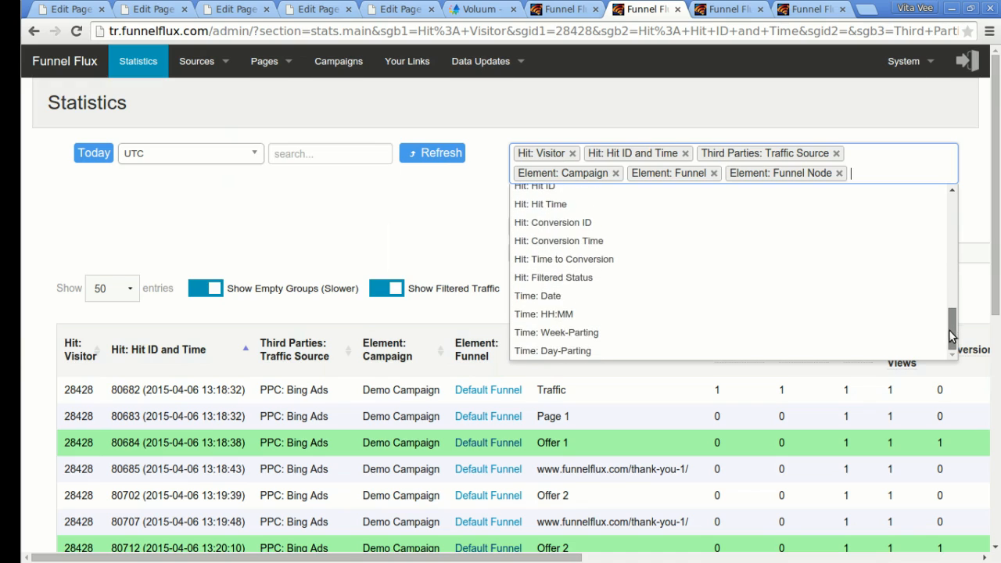
left_click(589, 266)
scroll(435, 197, "down", 2)
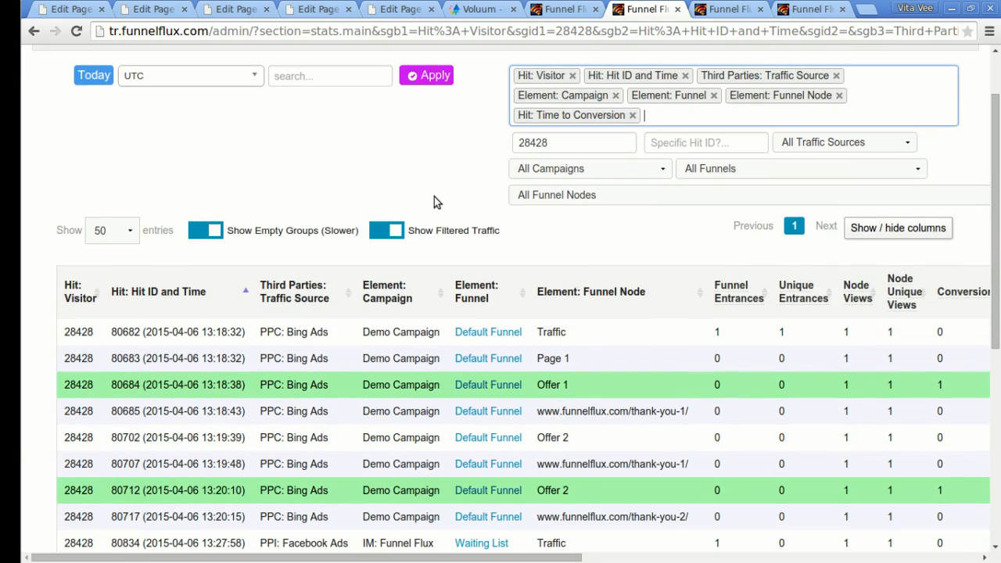
scroll(622, 254, "up", 2)
left_click(428, 154)
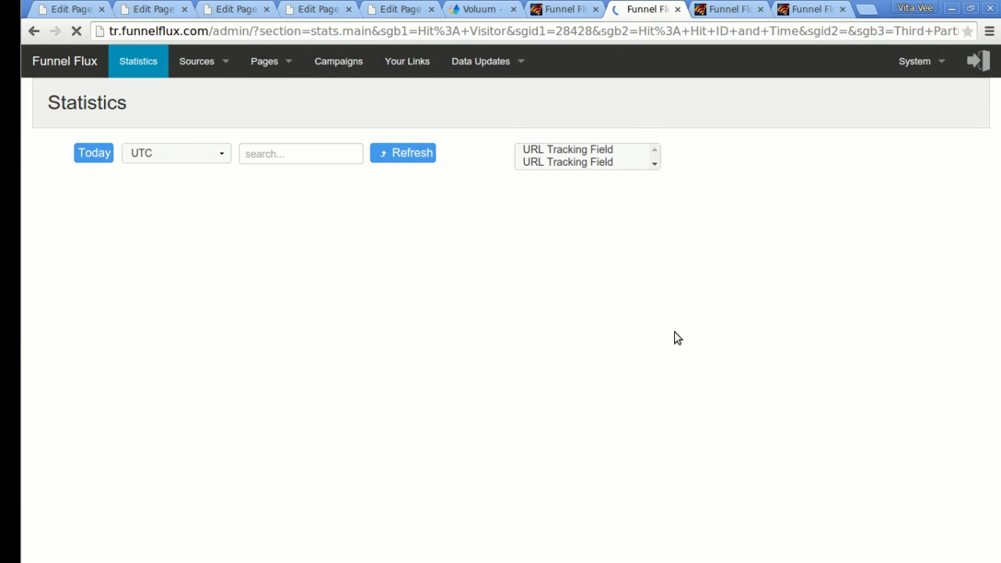
scroll(699, 291, "down", 3)
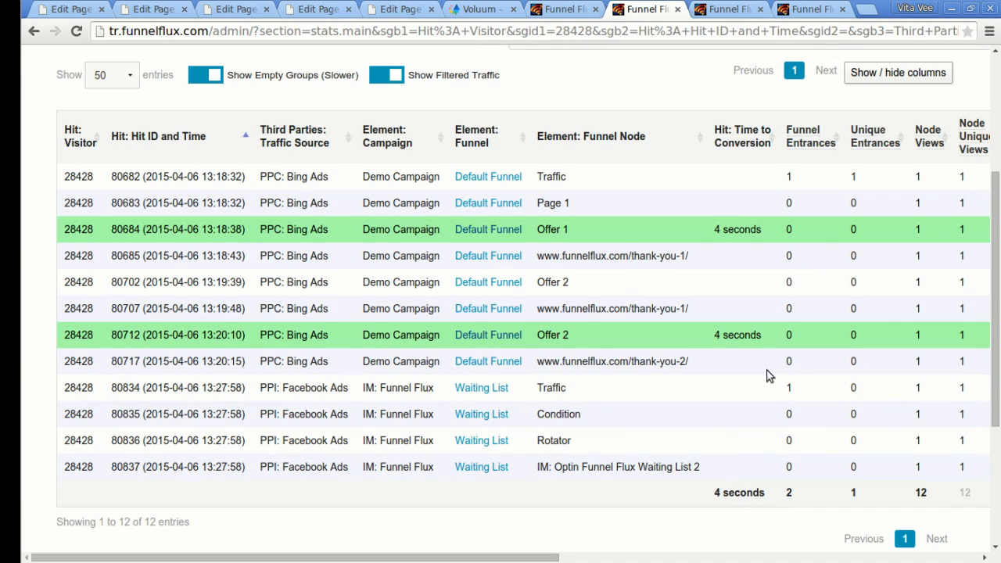
scroll(783, 352, "up", 3)
Check the grouping list and confirm All Campaigns and all funnels stay selected.
left_click(688, 195)
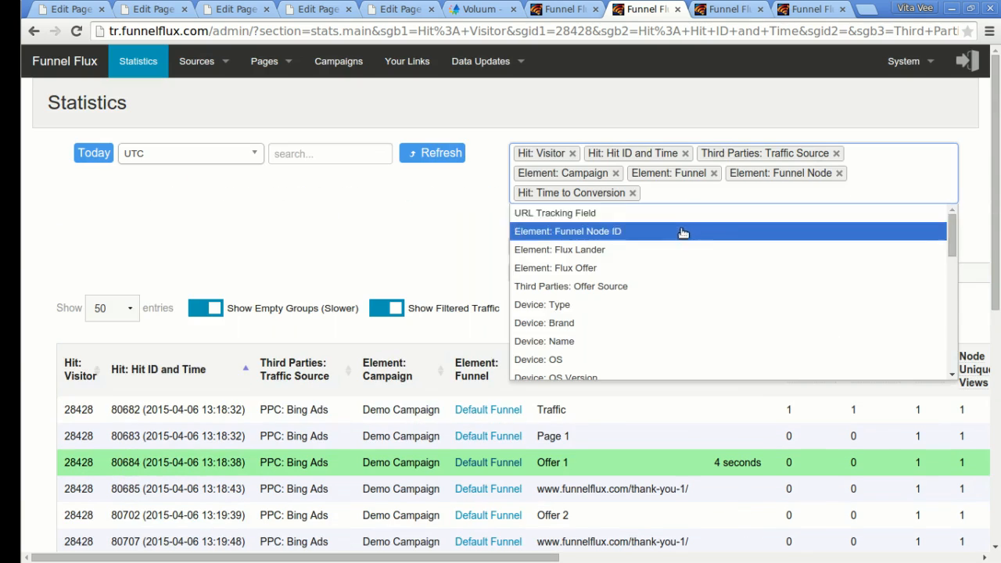
scroll(671, 313, "down", 5)
scroll(671, 313, "up", 5)
left_click(434, 227)
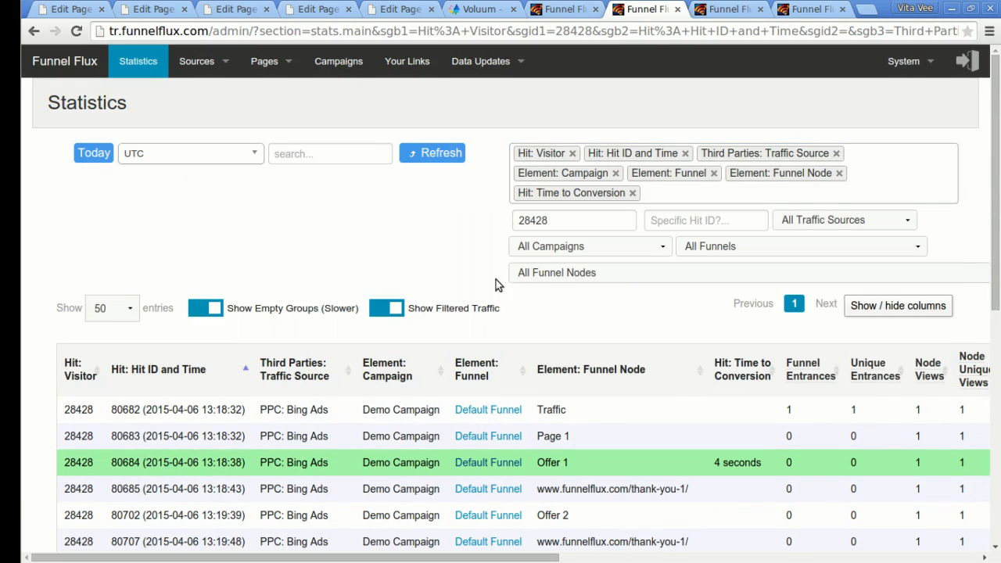
scroll(496, 279, "down", 3)
scroll(643, 294, "up", 3)
left_click(586, 249)
left_click(551, 264)
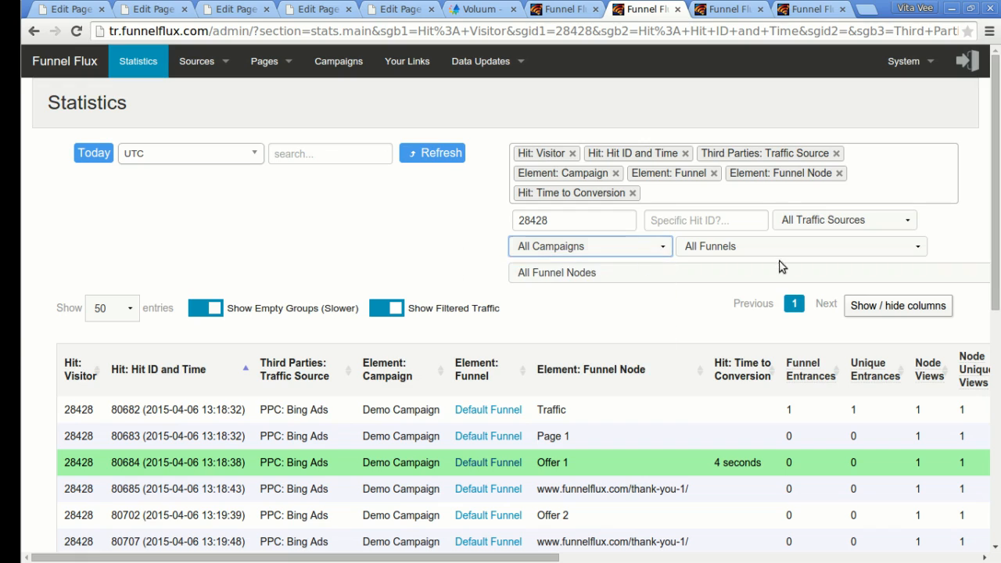
left_click(758, 247)
left_click(479, 234)
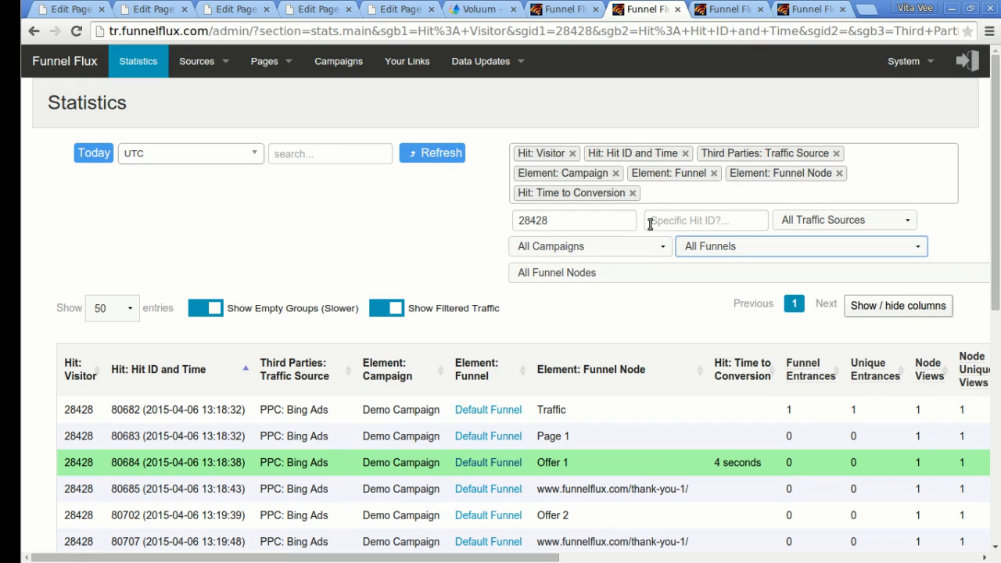